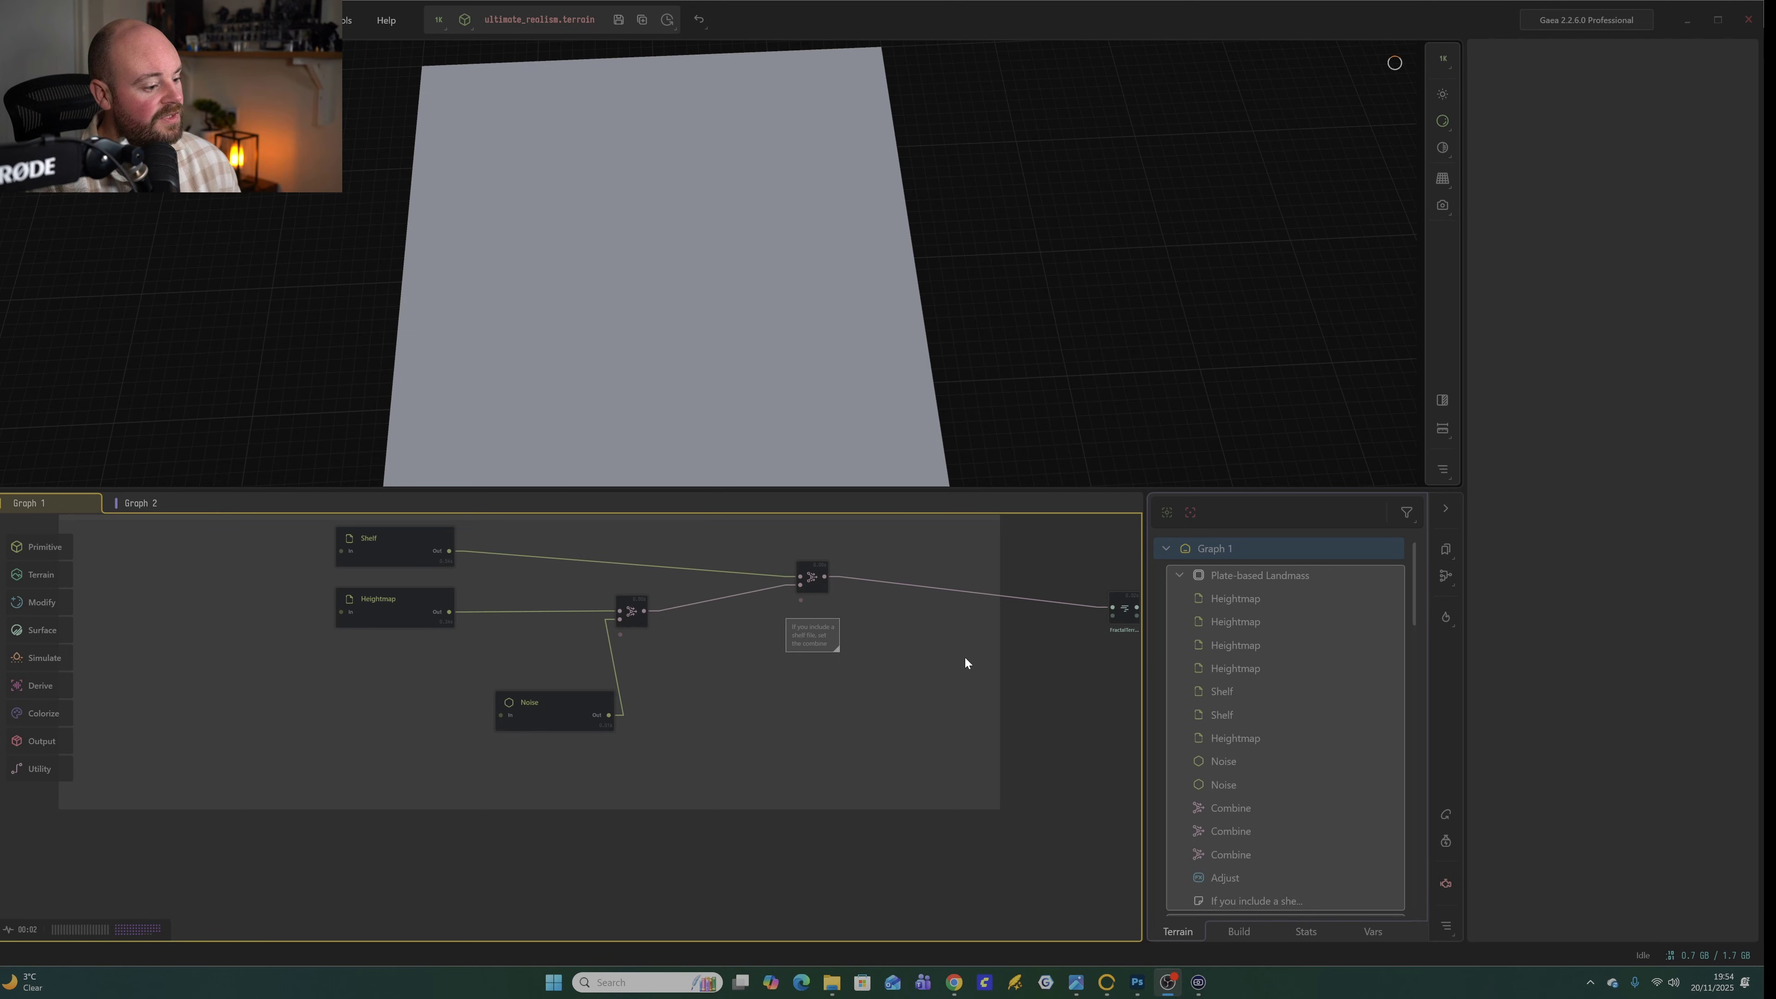
Preview the Heightmap file node, then the Shelf node showing the shelf.png outline.
key("f")
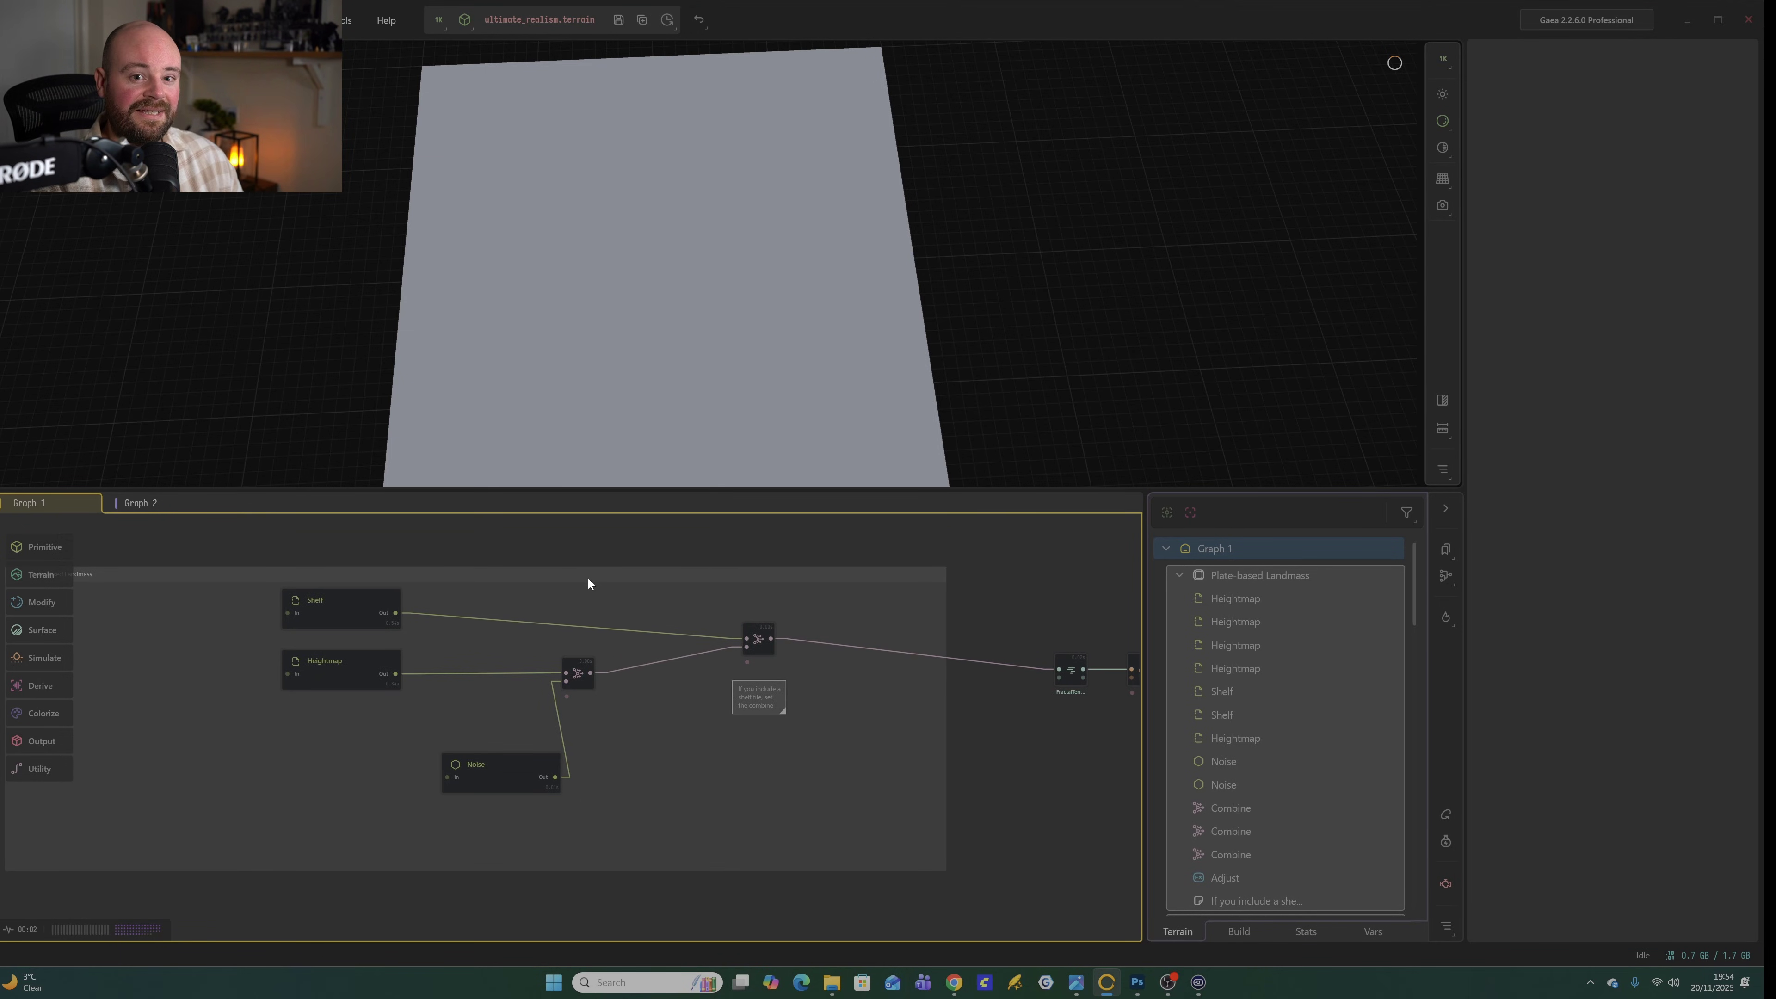
left_click(342, 667)
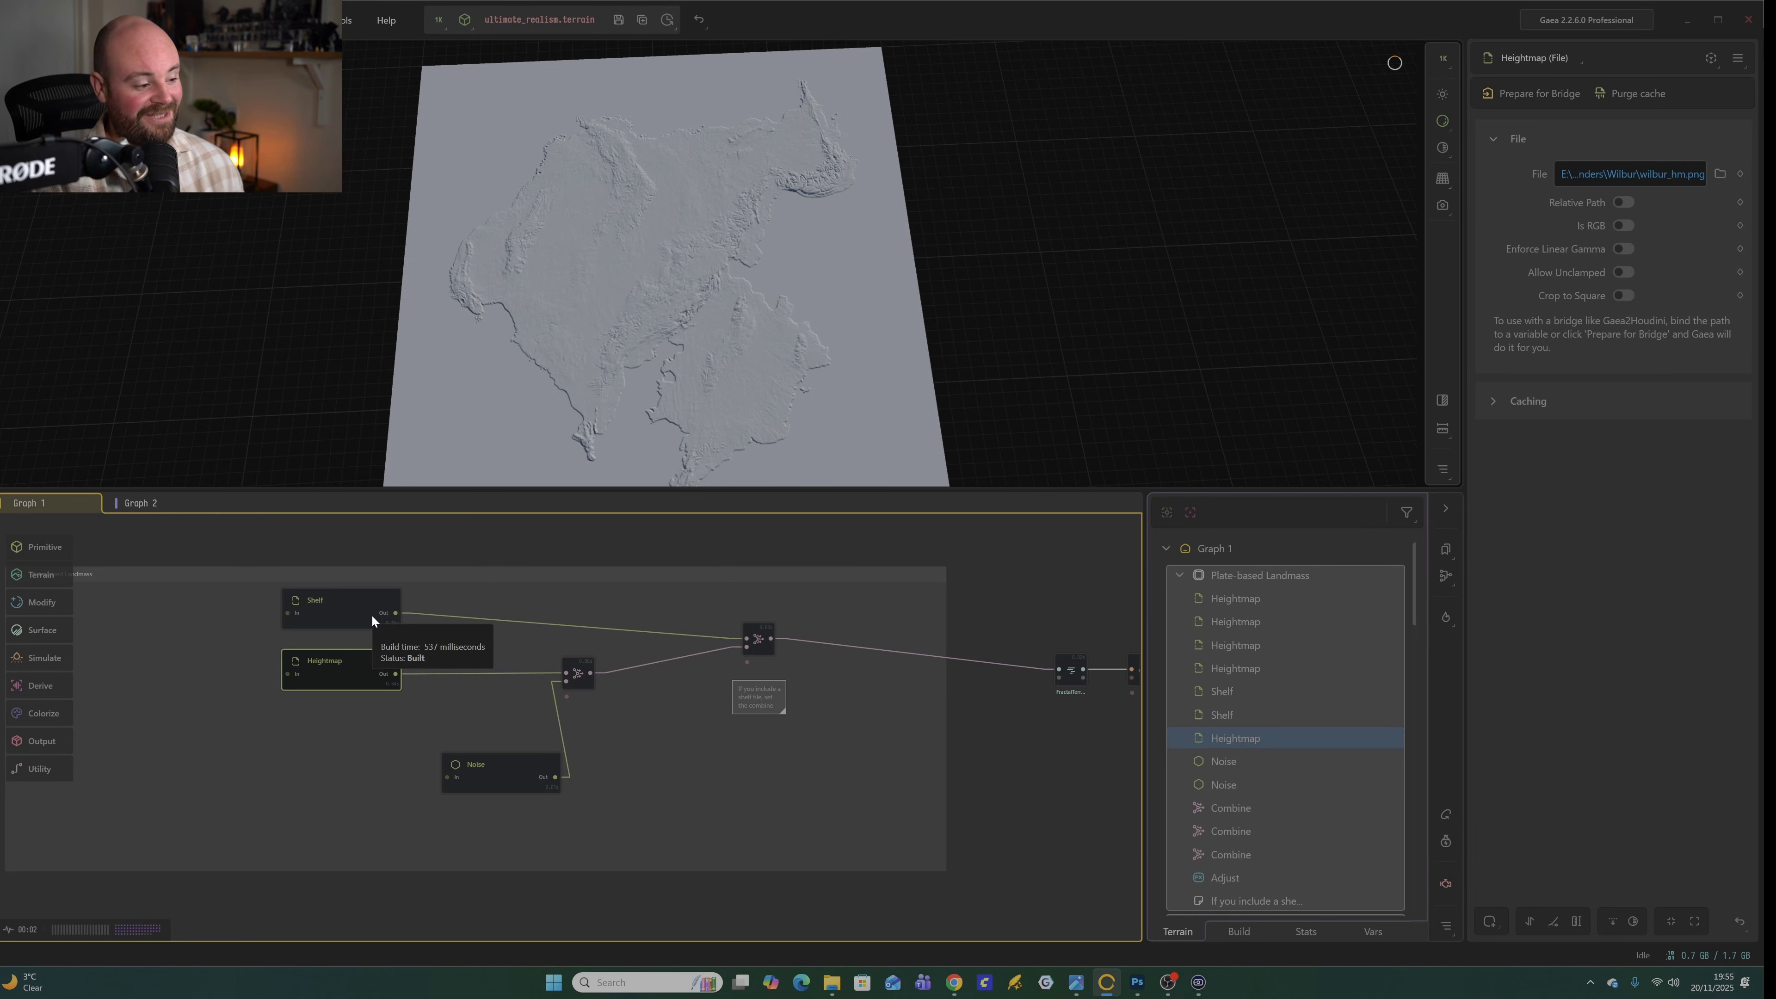
left_click(324, 611)
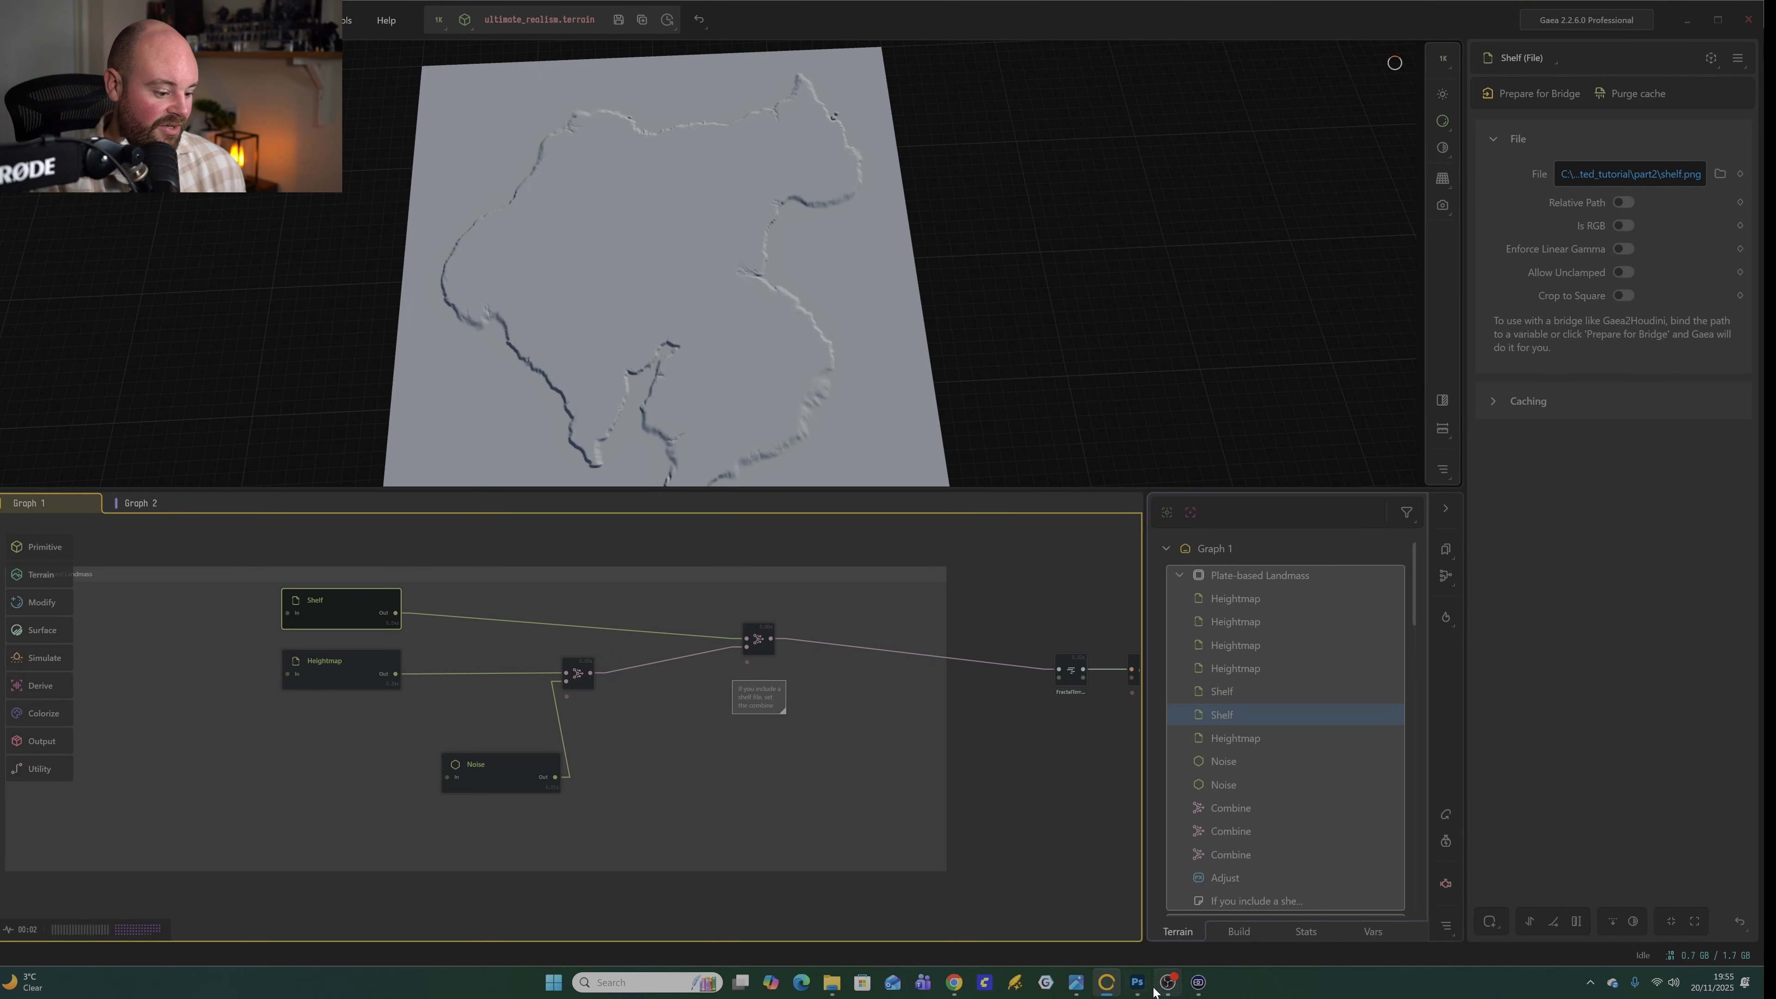
In the Photoshop island map, view the Shelf layer mask on its own.
mouse_move(1138, 987)
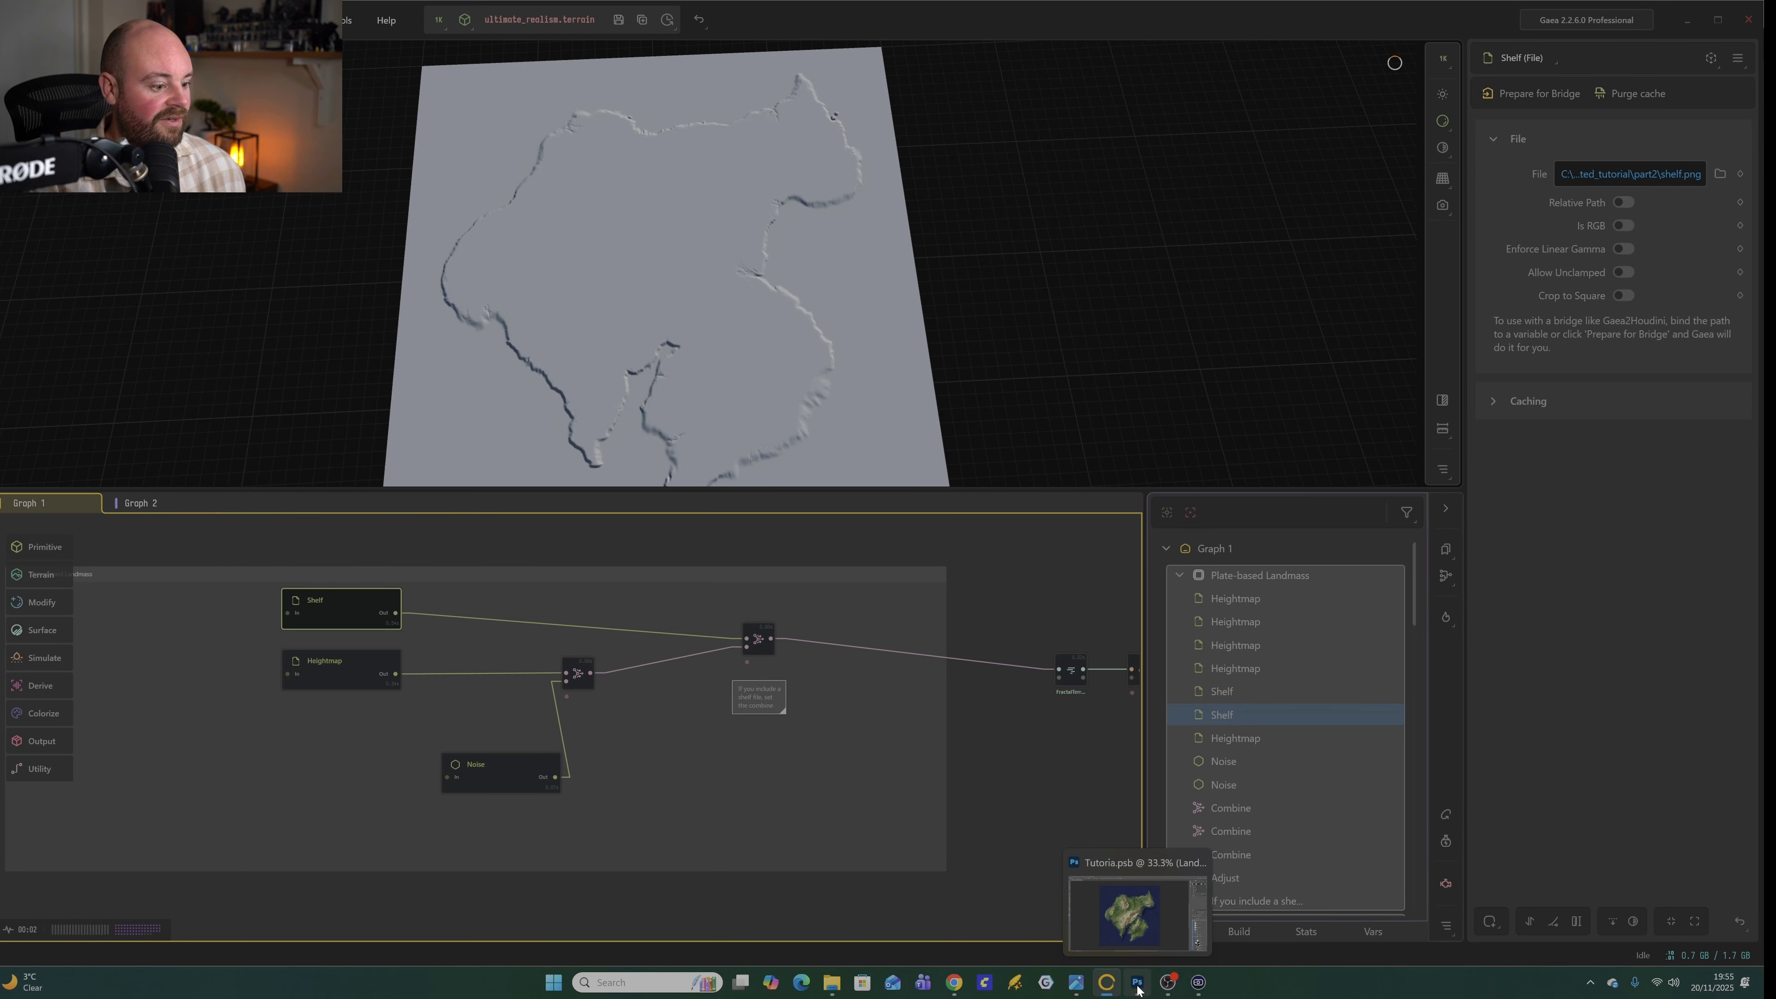
left_click(1138, 988)
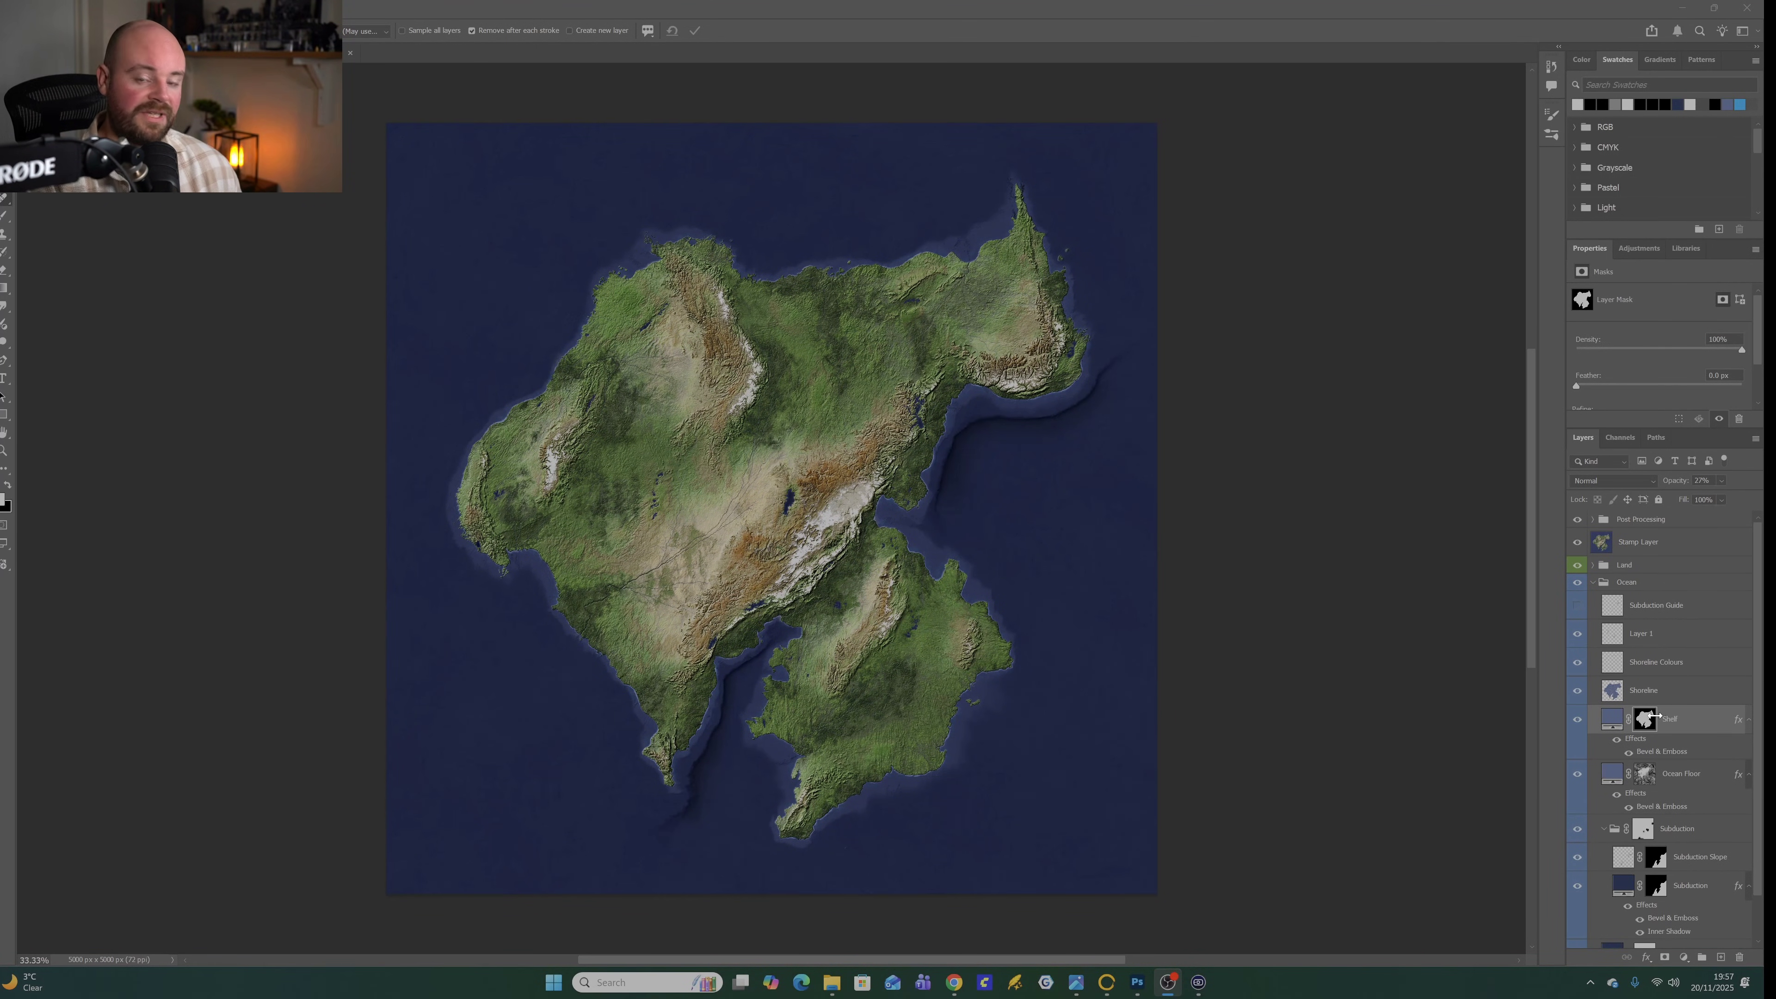
left_click(1645, 719)
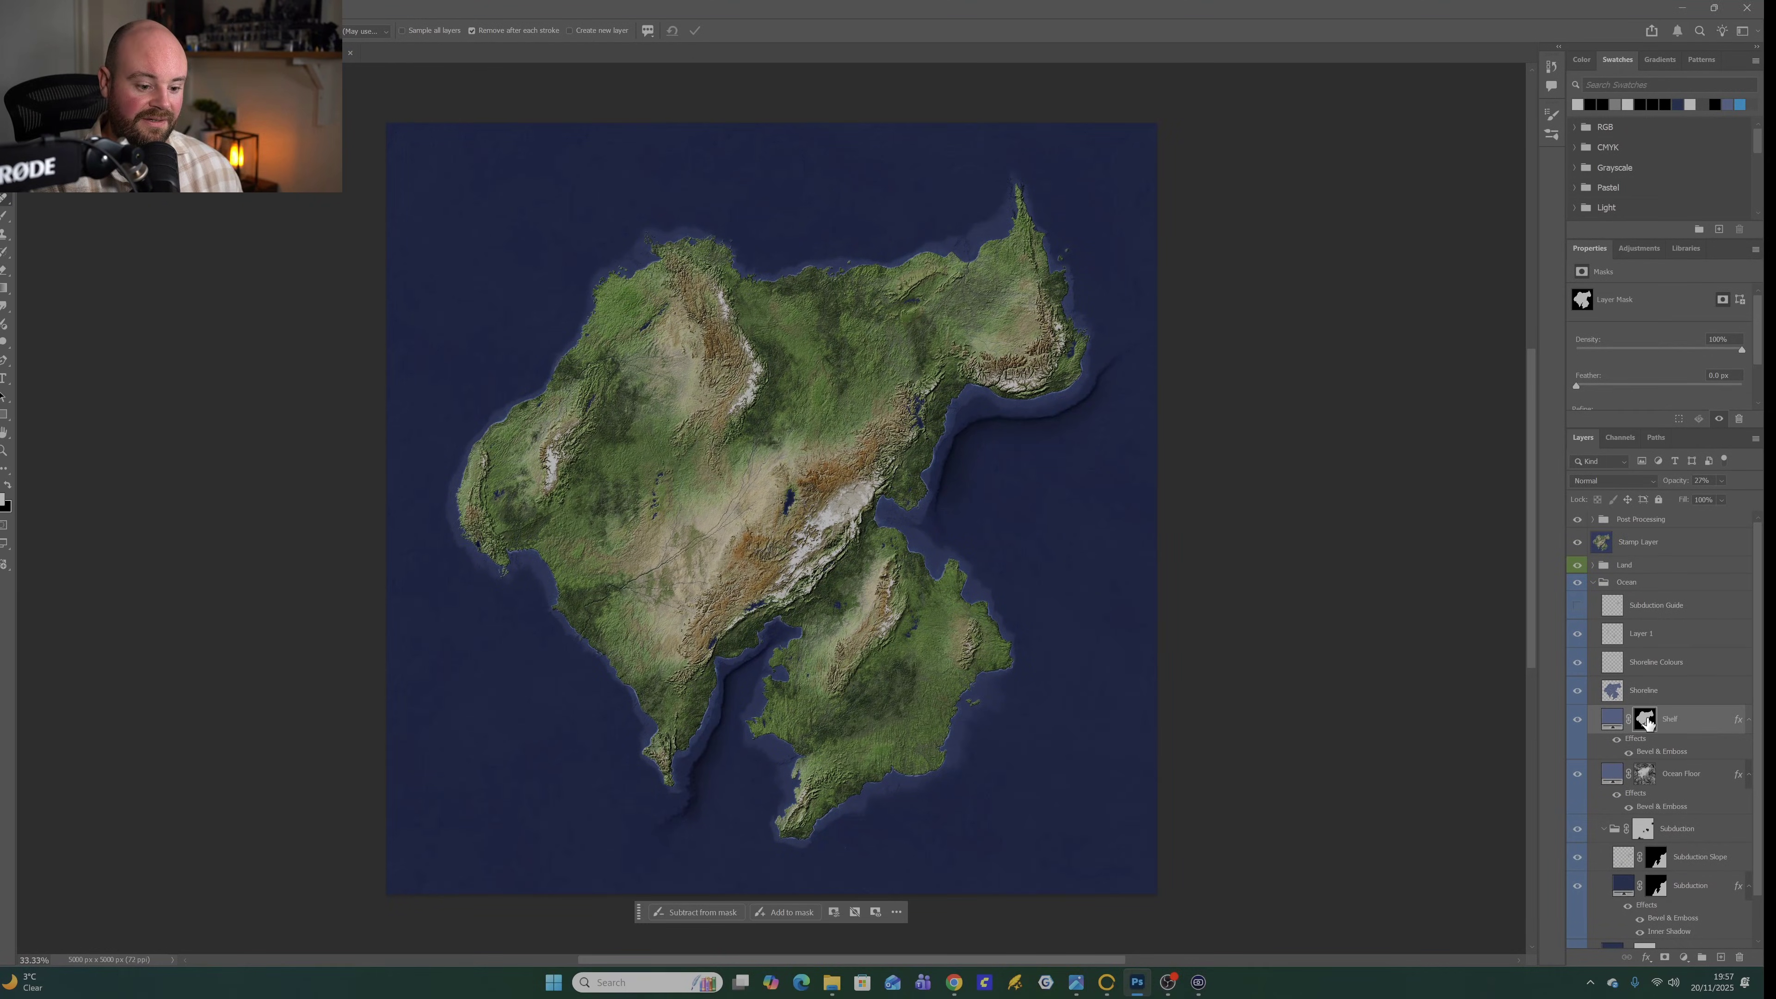
left_click(1643, 721, "alt")
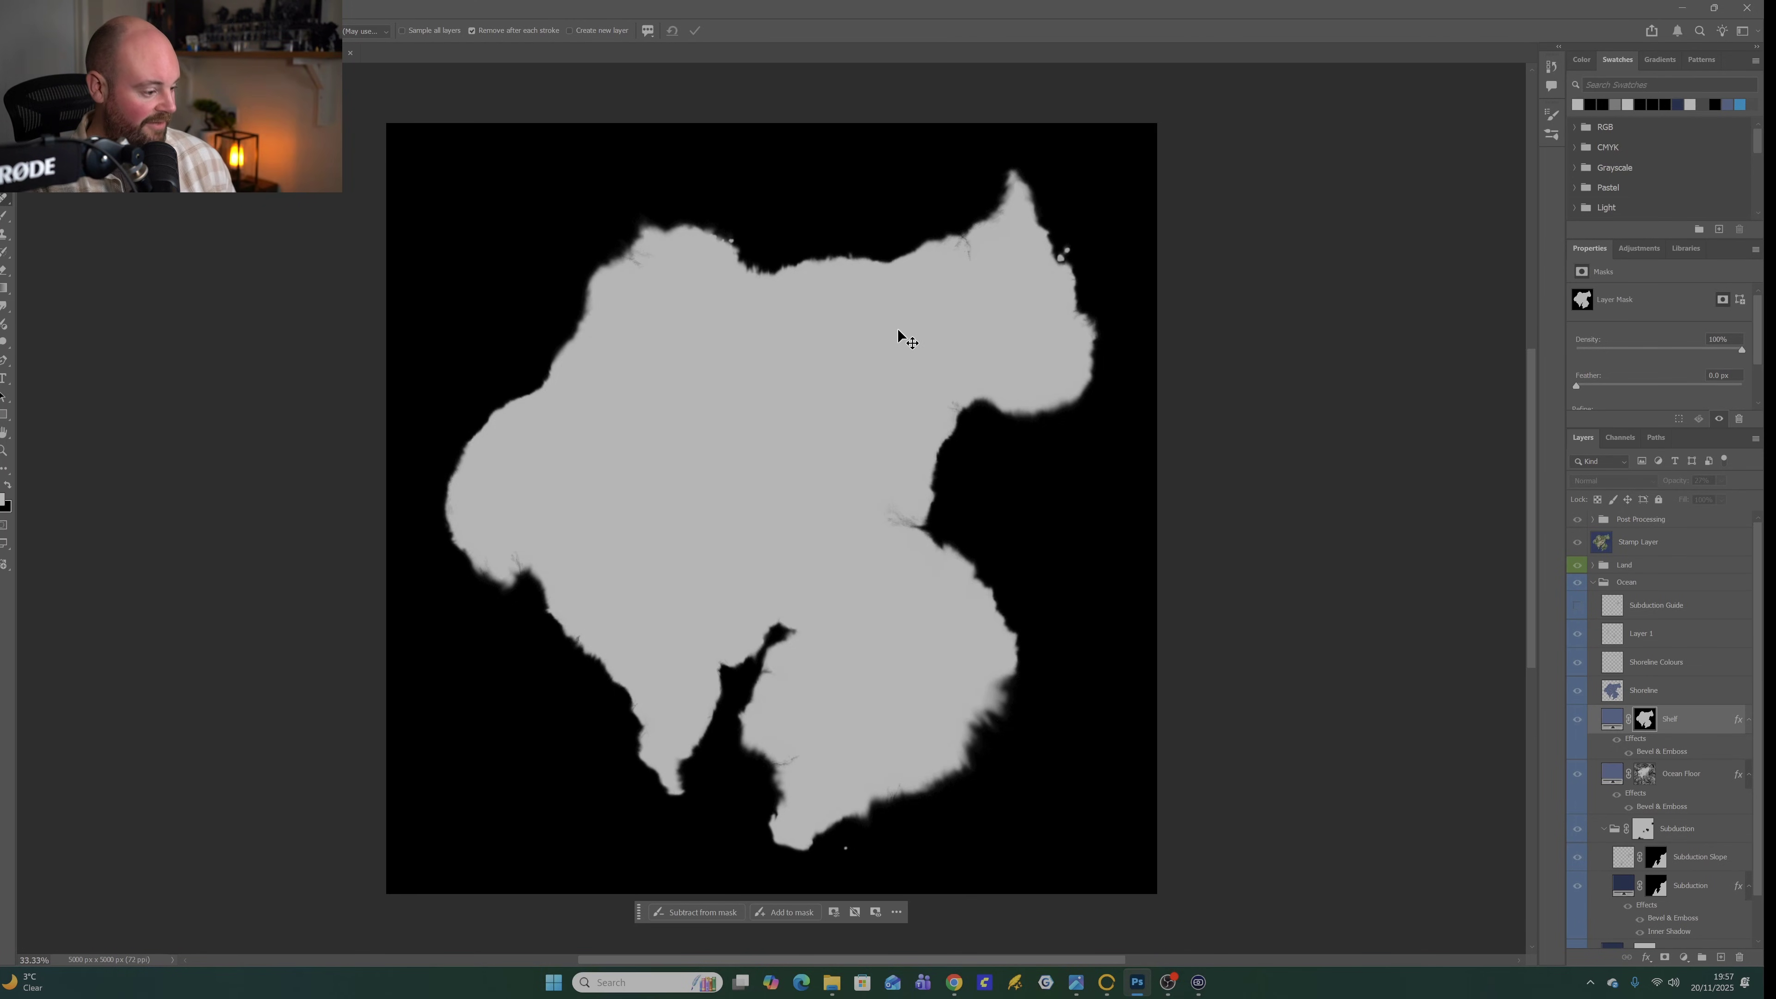
Copy the whole mask and start a new 5000×5000 document from the Clipboard preset.
key("ctrl+a")
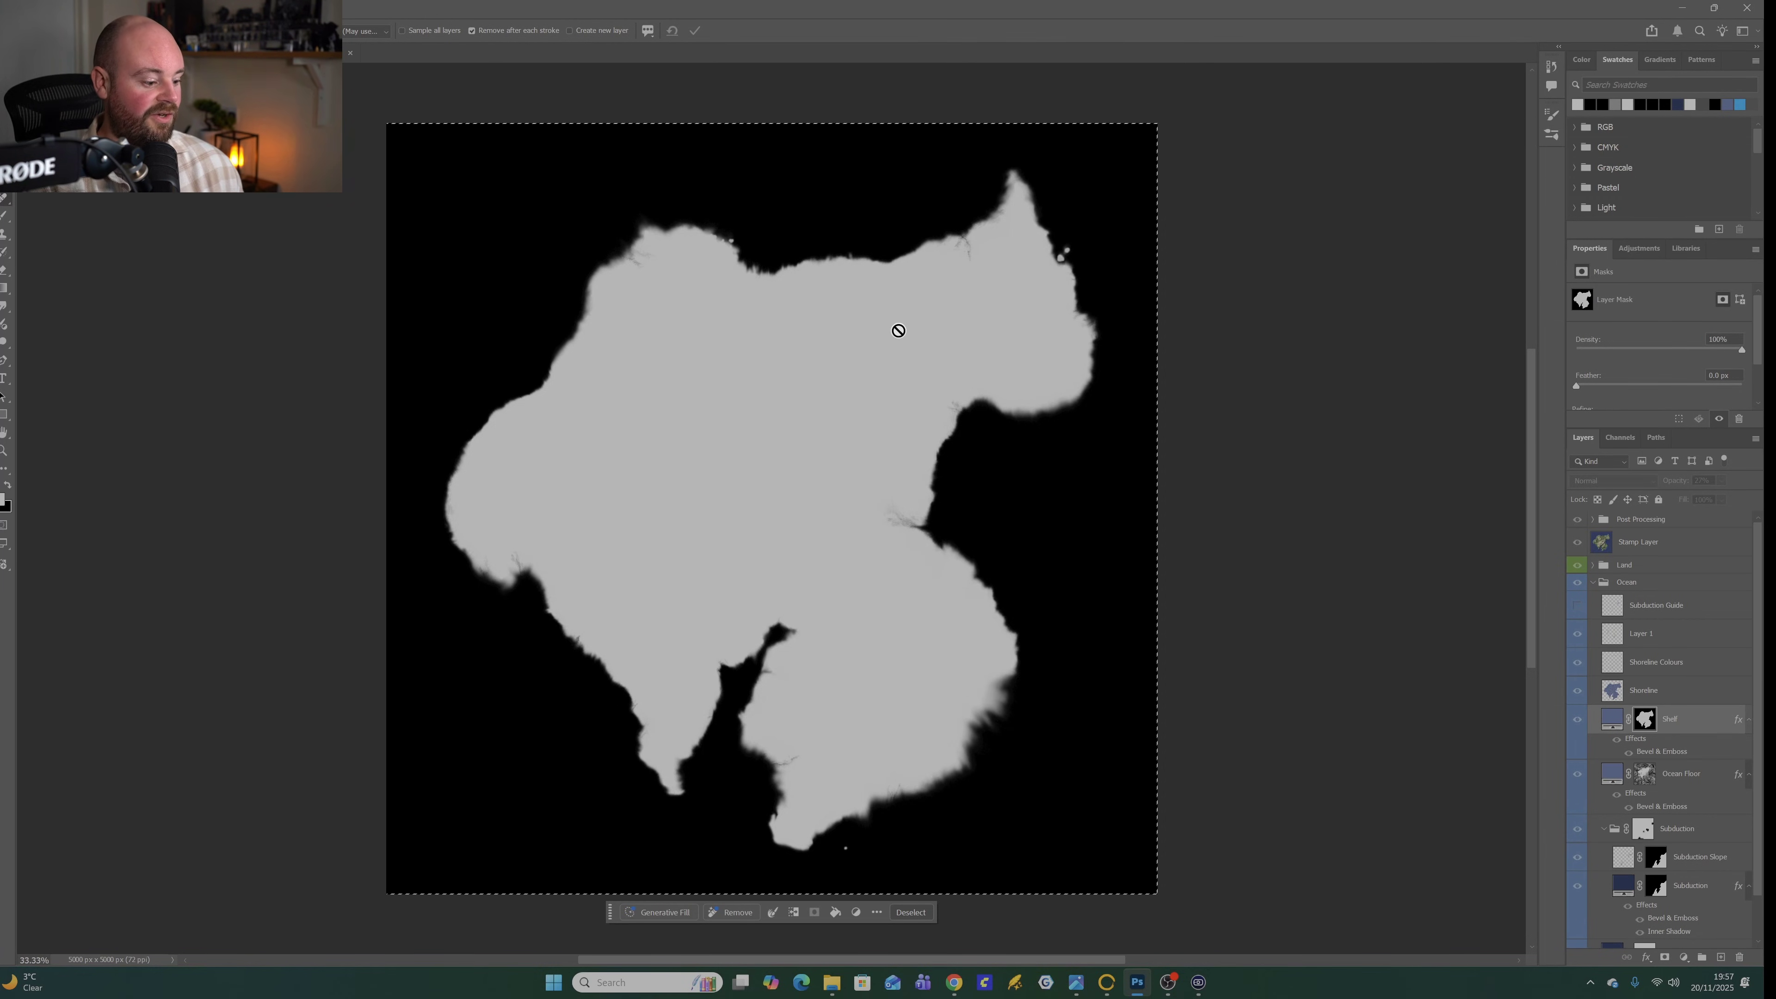
key("ctrl+d")
left_click(17, 9)
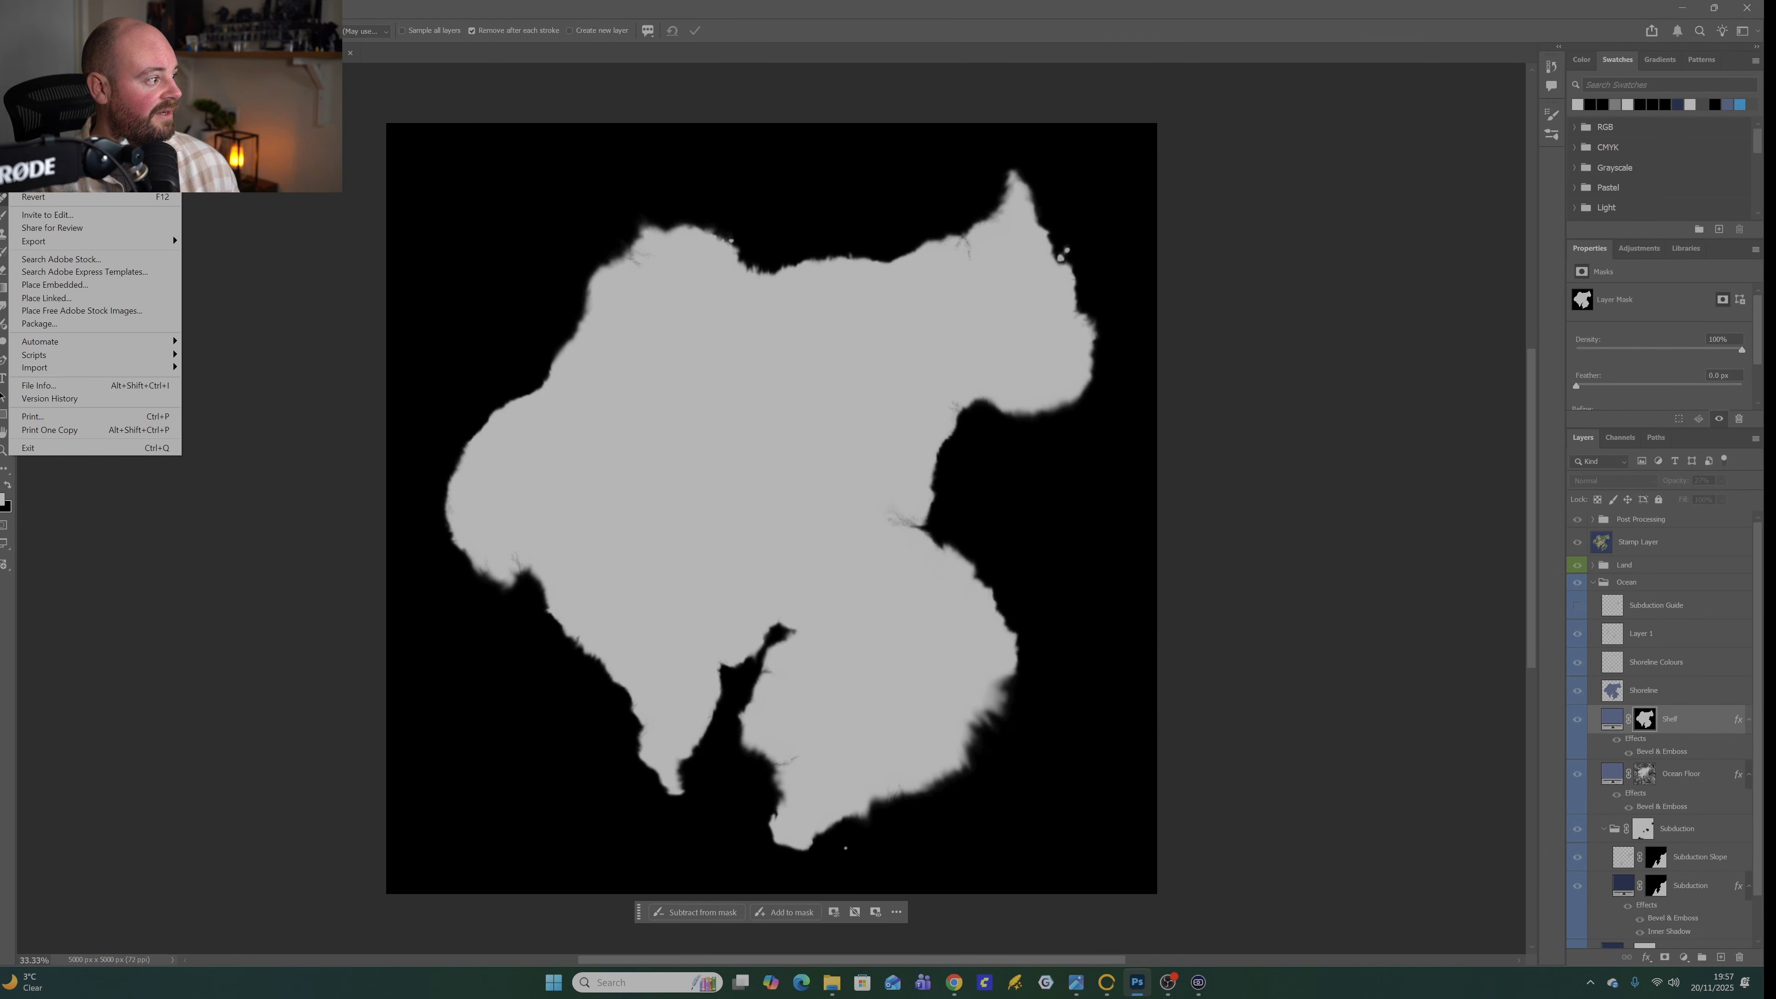
left_click(35, 27)
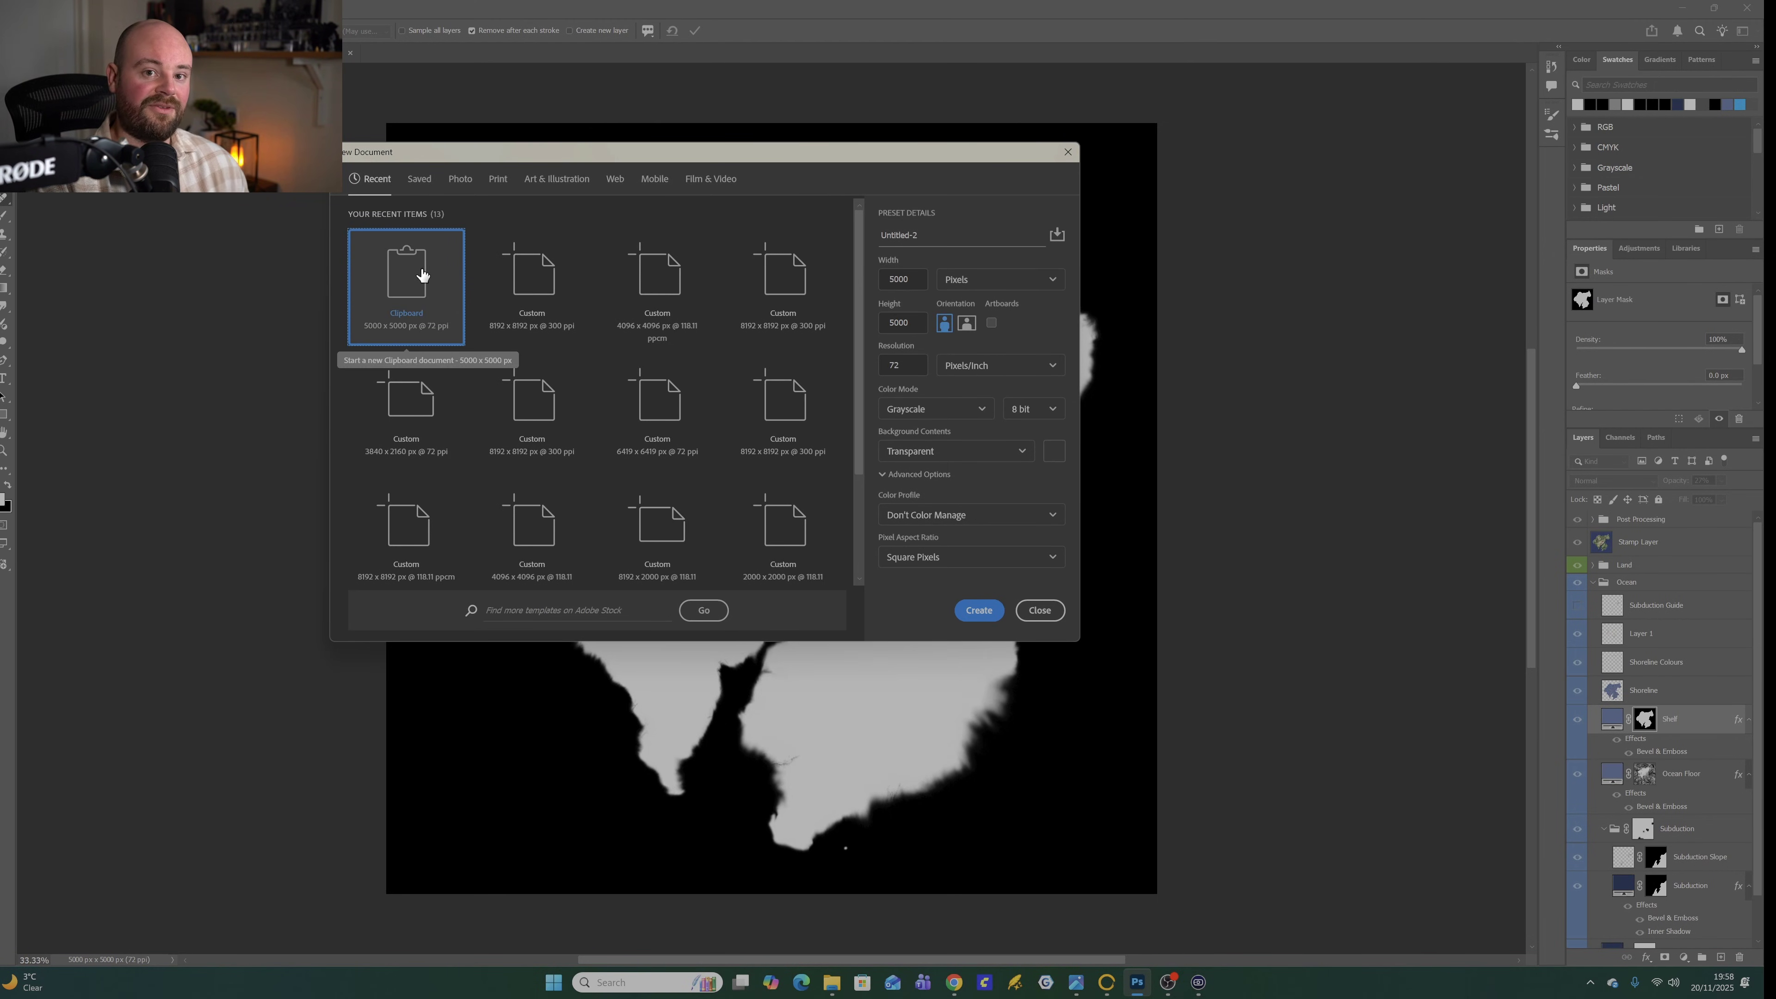
Create the Clipboard-sized document, paste the Shelf mask as Layer 1, and cancel a PNG export.
double_click(420, 278)
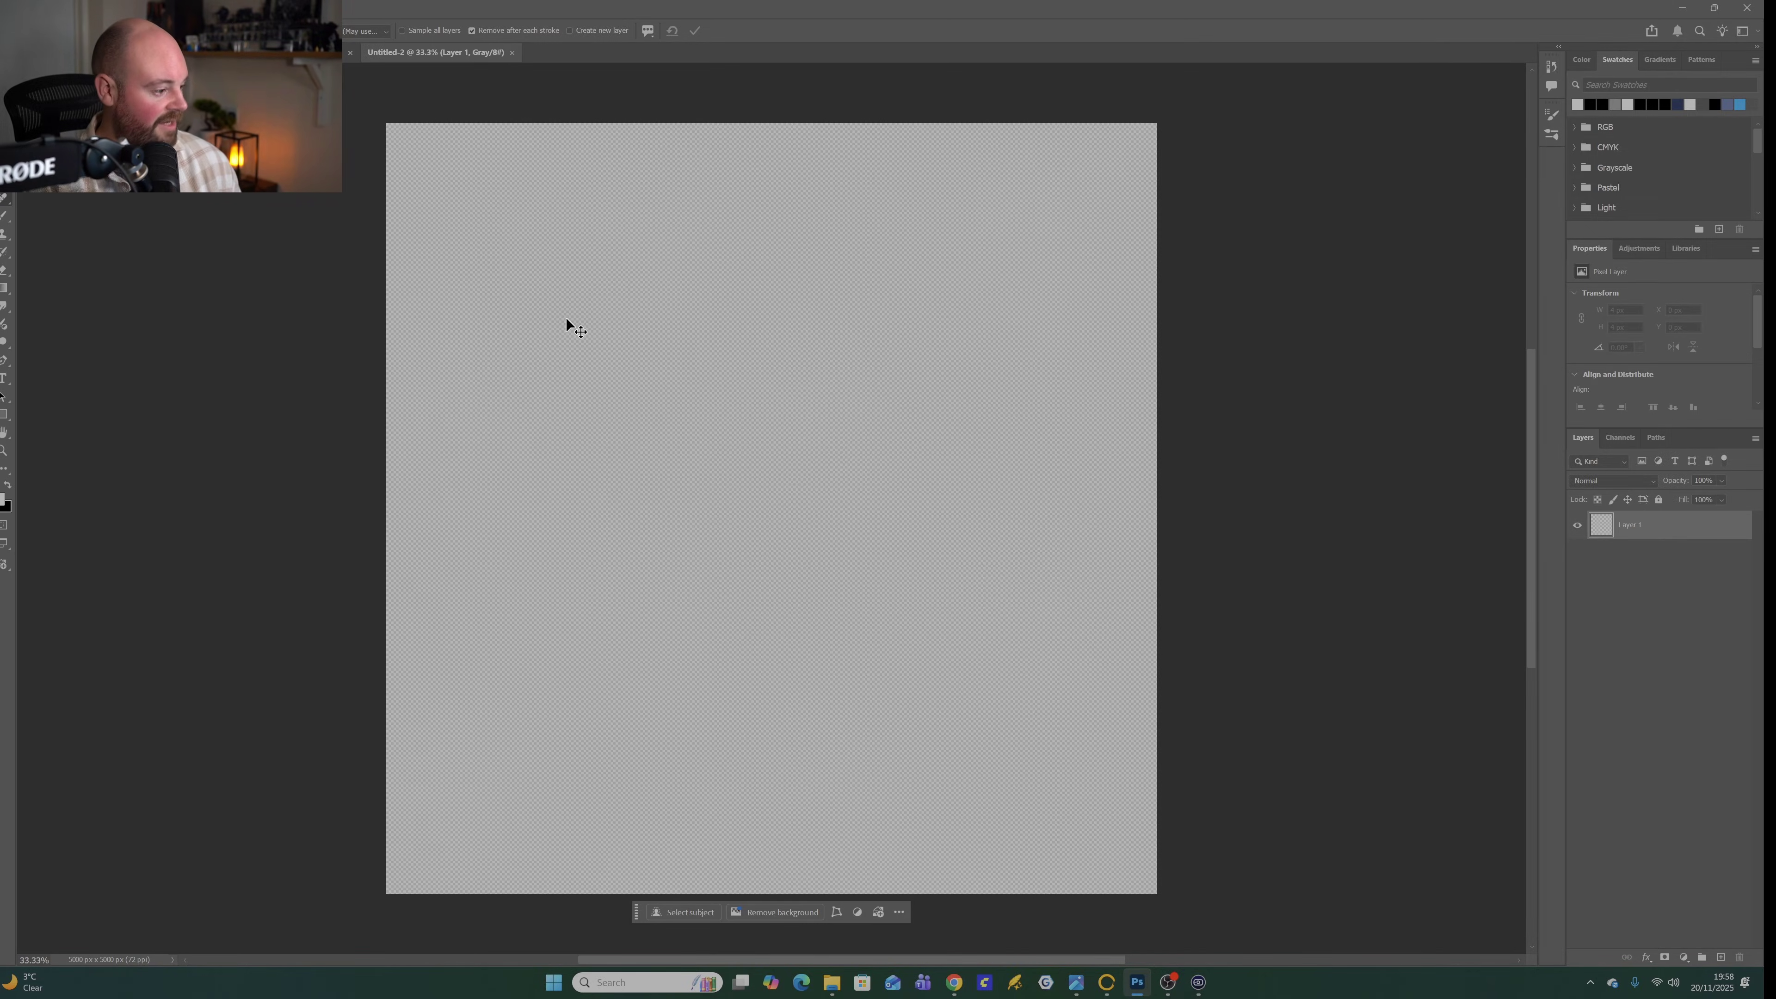
key("ctrl+v")
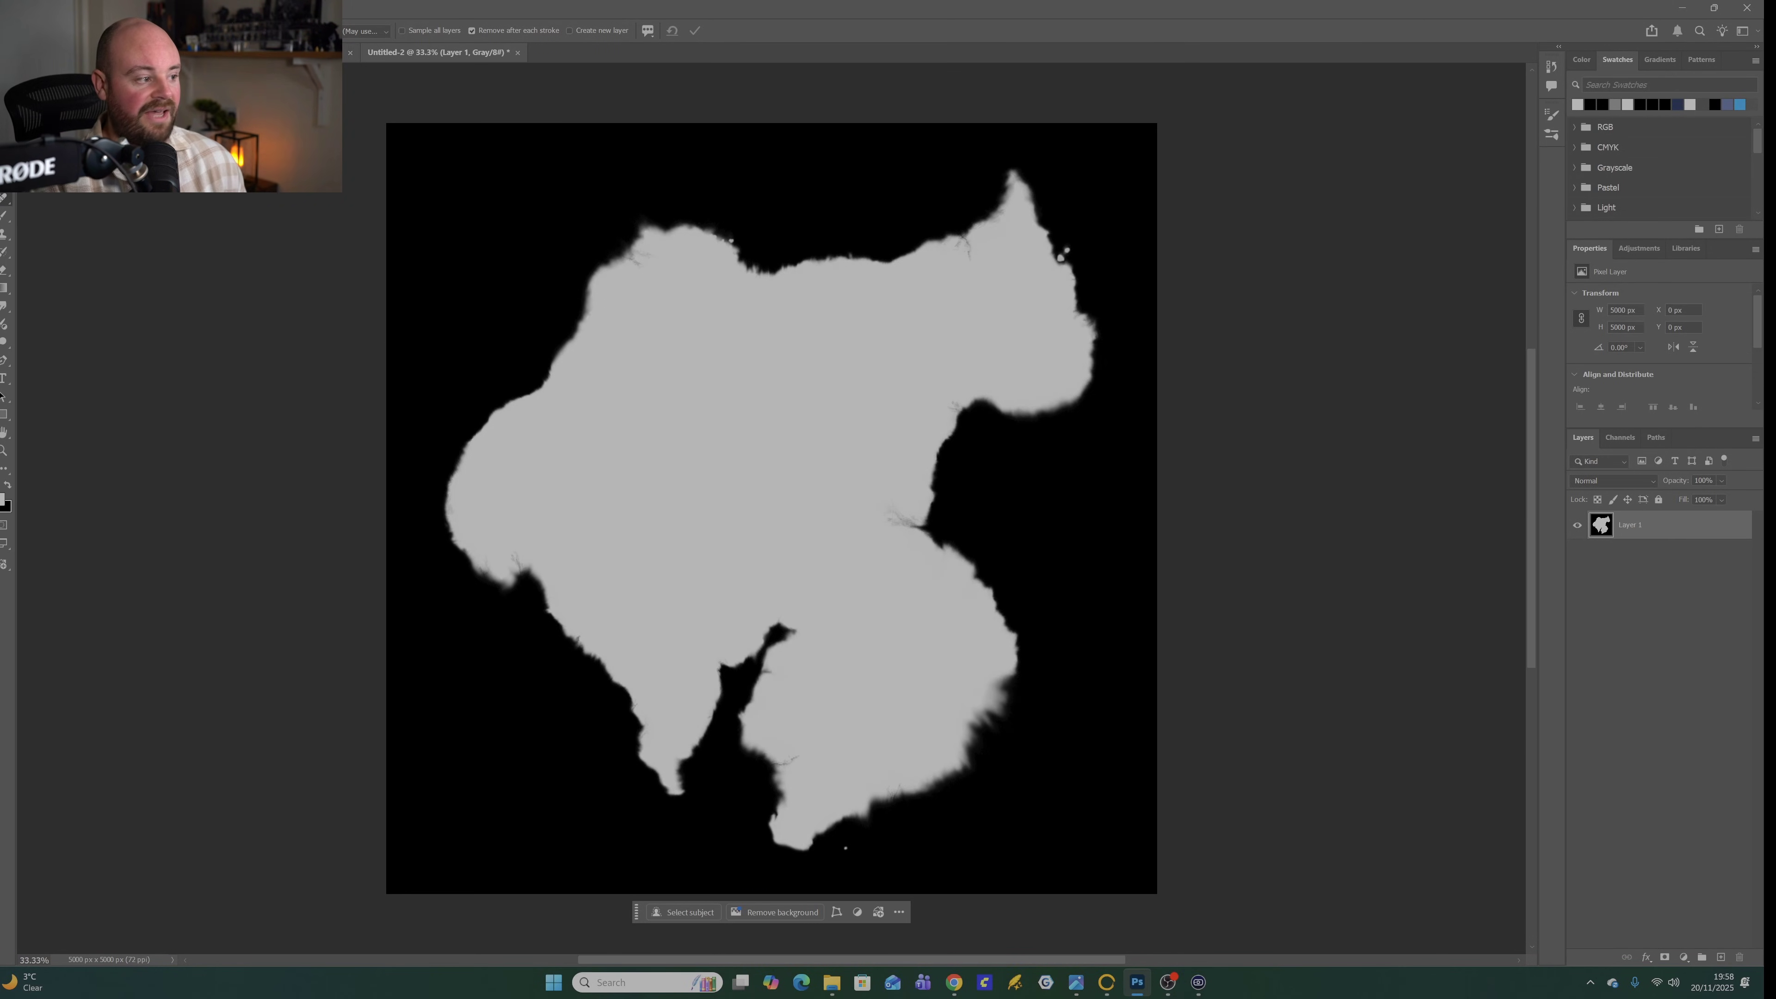
left_click(12, 8)
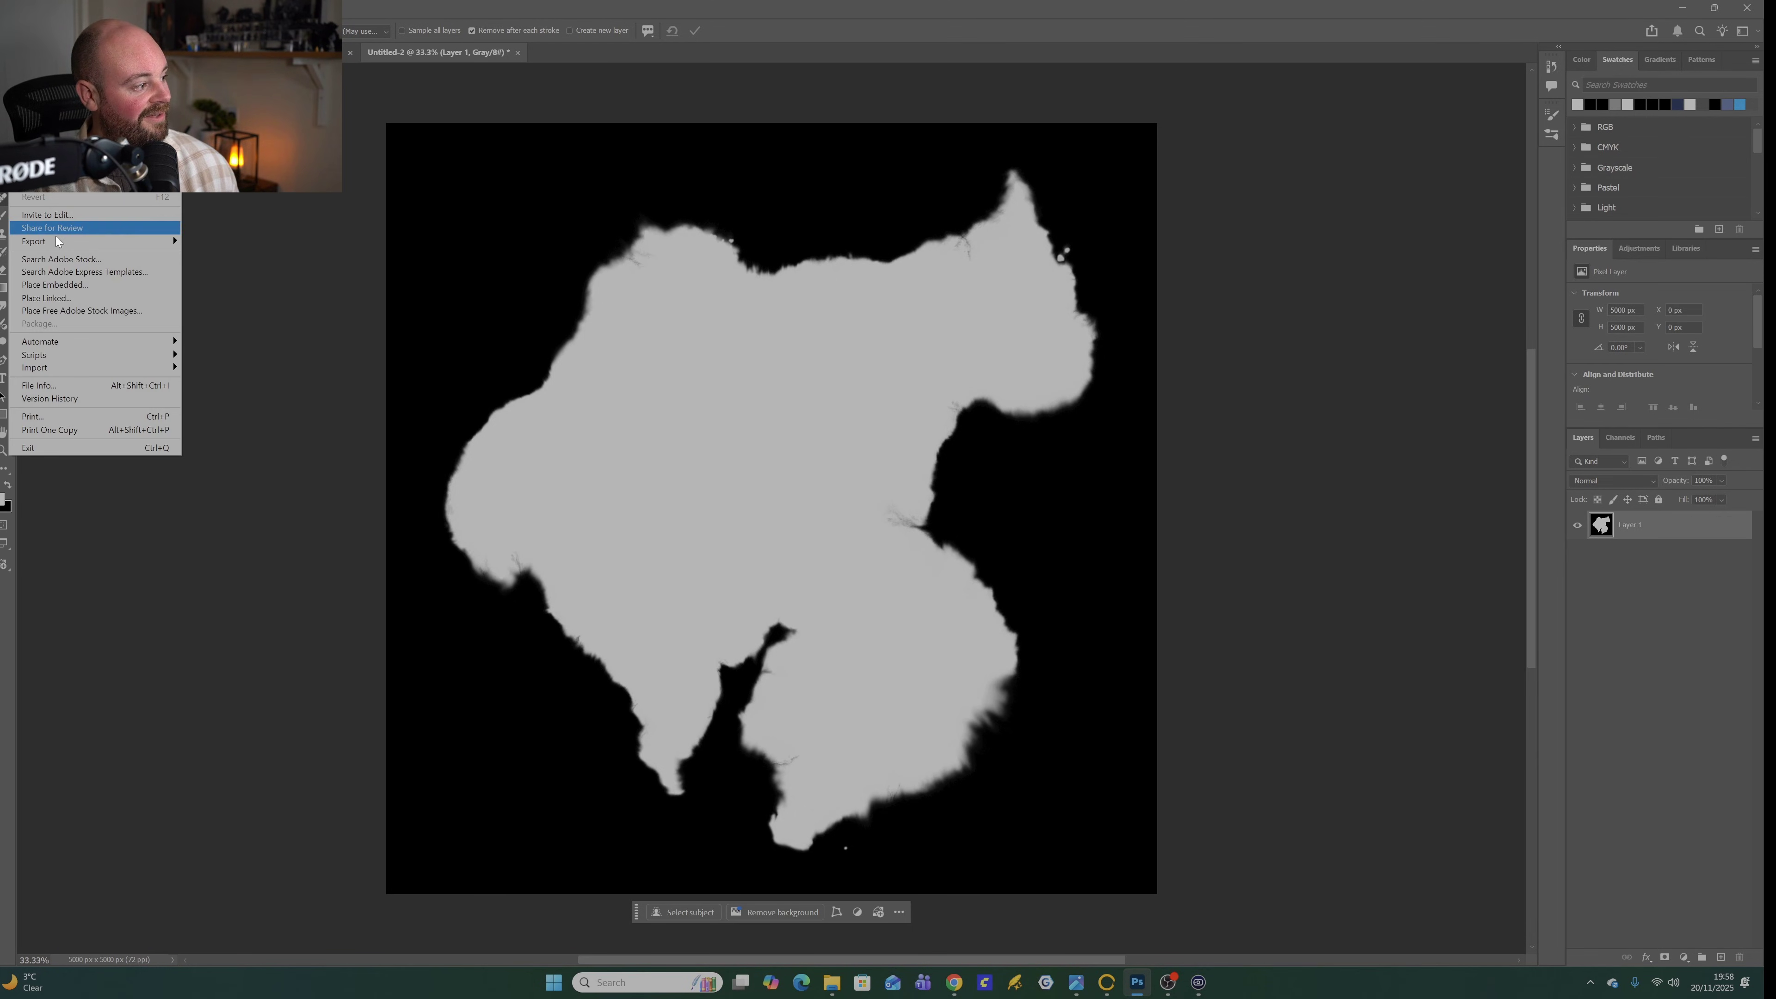
mouse_move(167, 240)
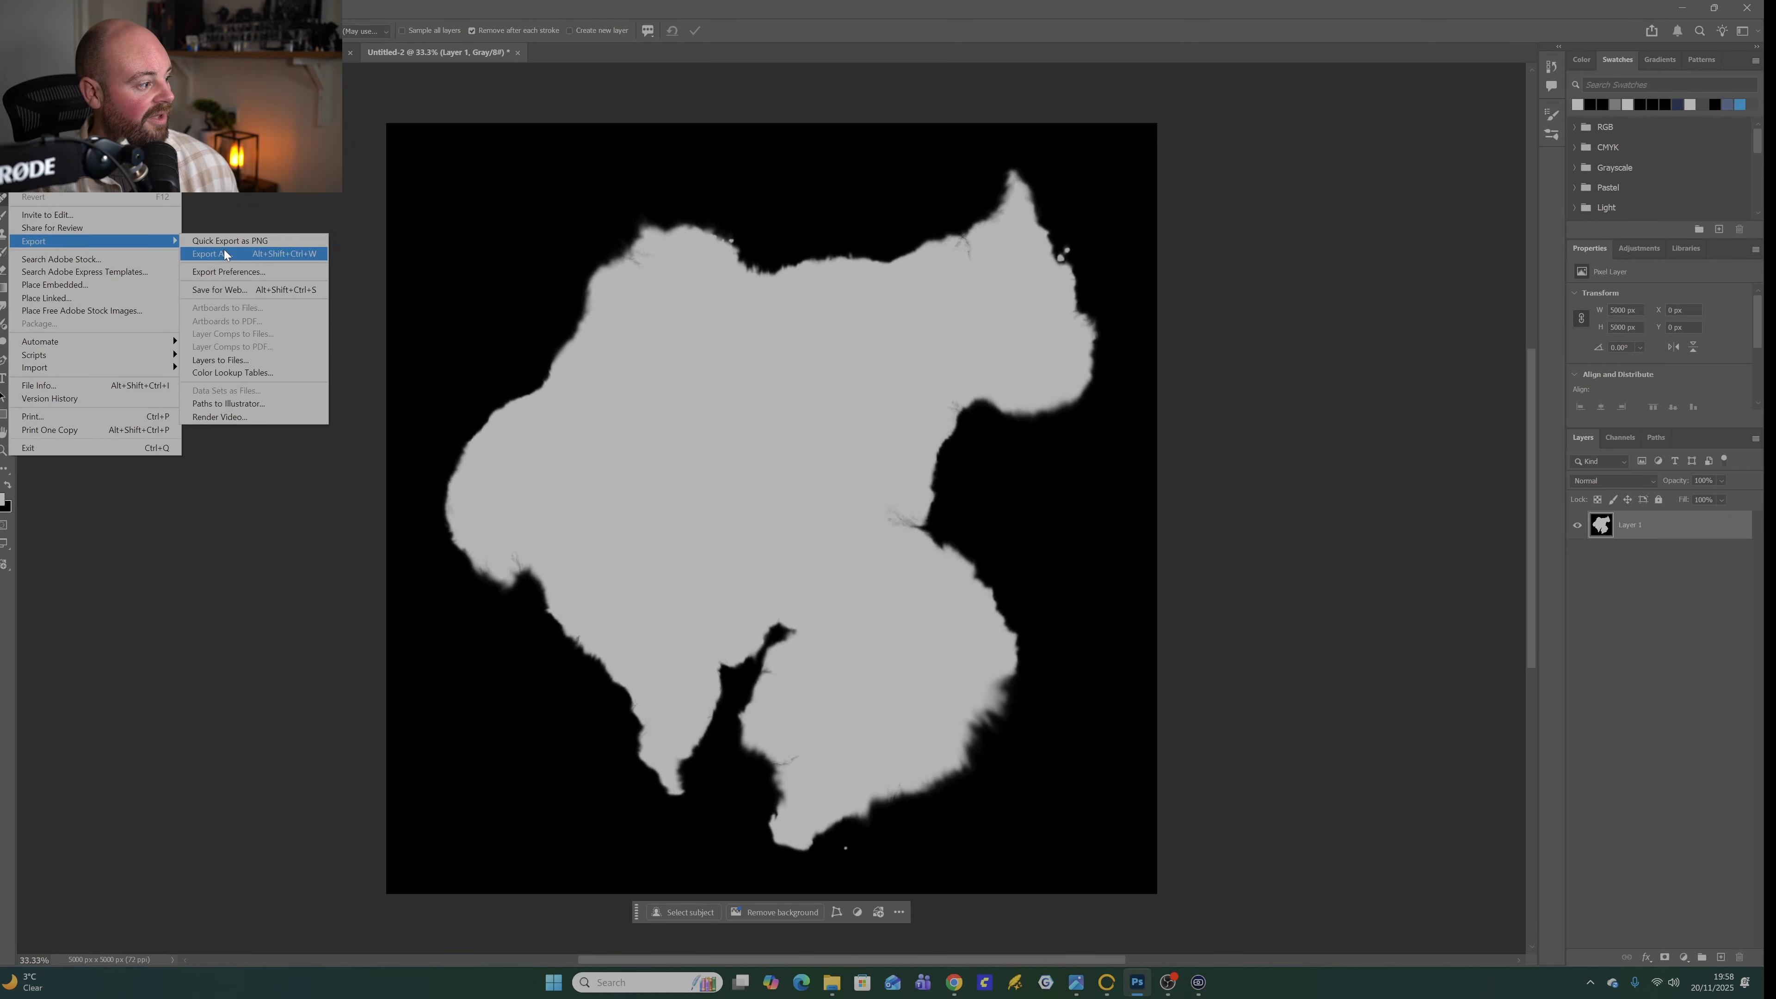
left_click(742, 298)
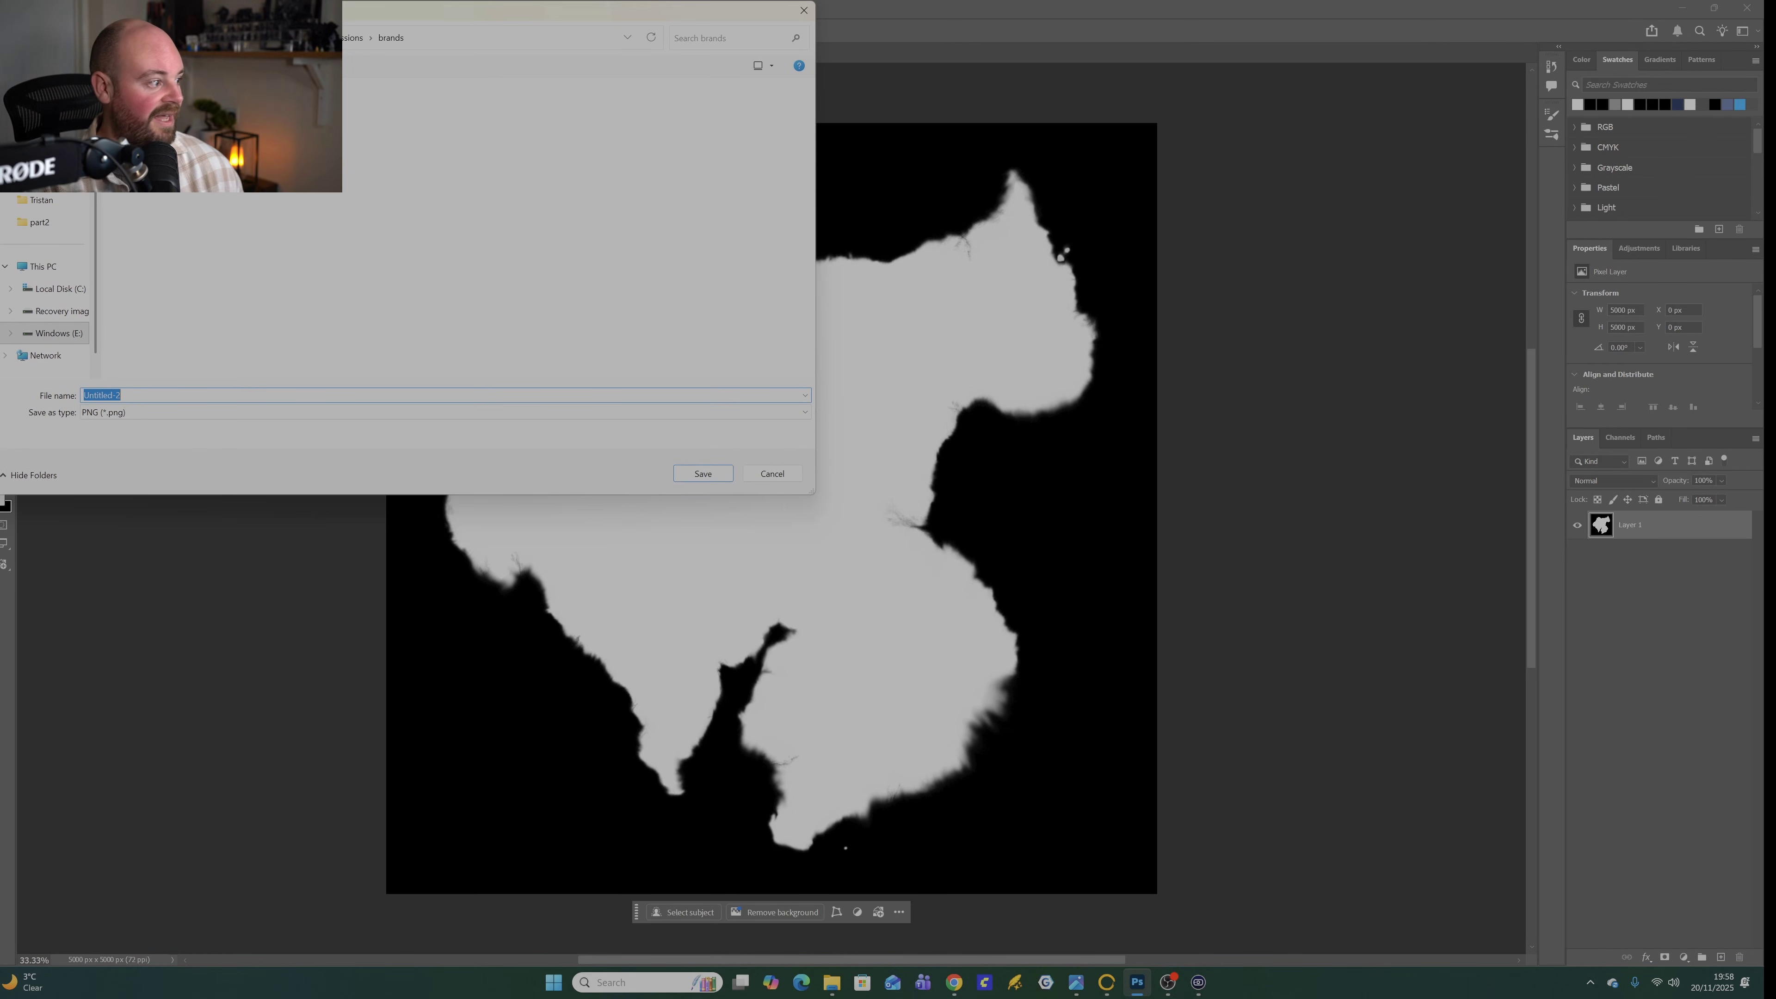
left_click(772, 473)
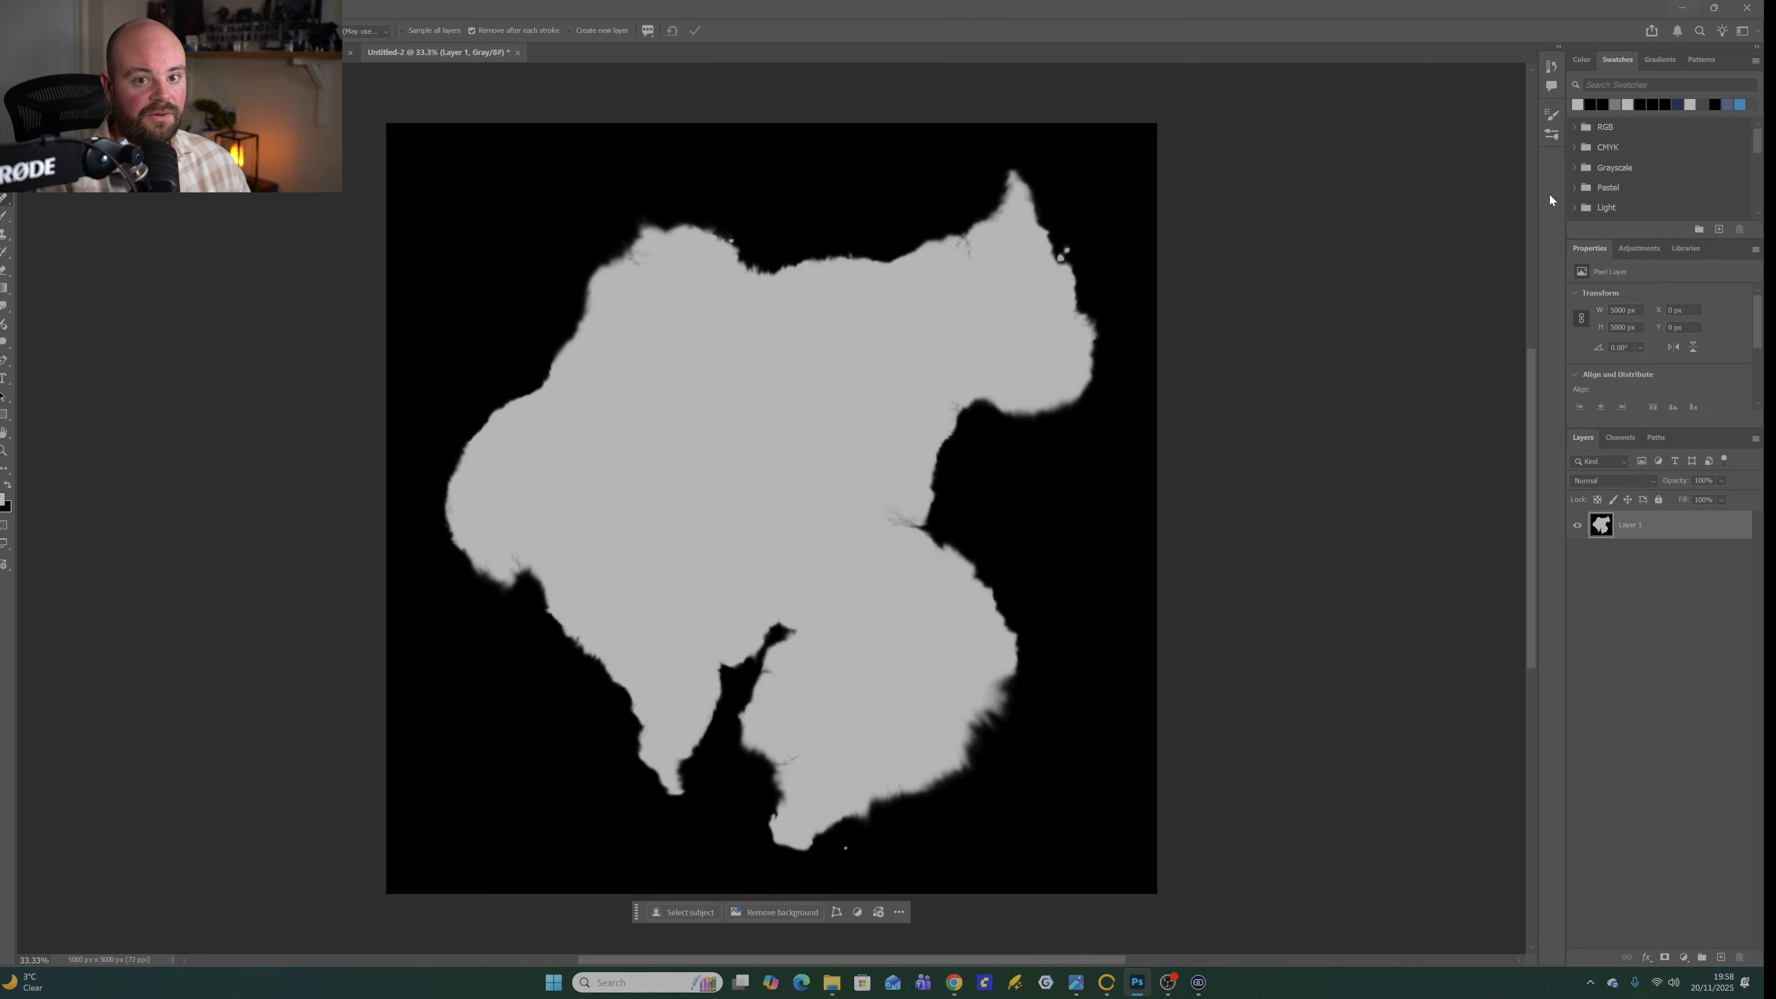
Back in Gaea, set the Combine node's Ratio to 1.00 and orbit to view the relief.
left_click(1114, 984)
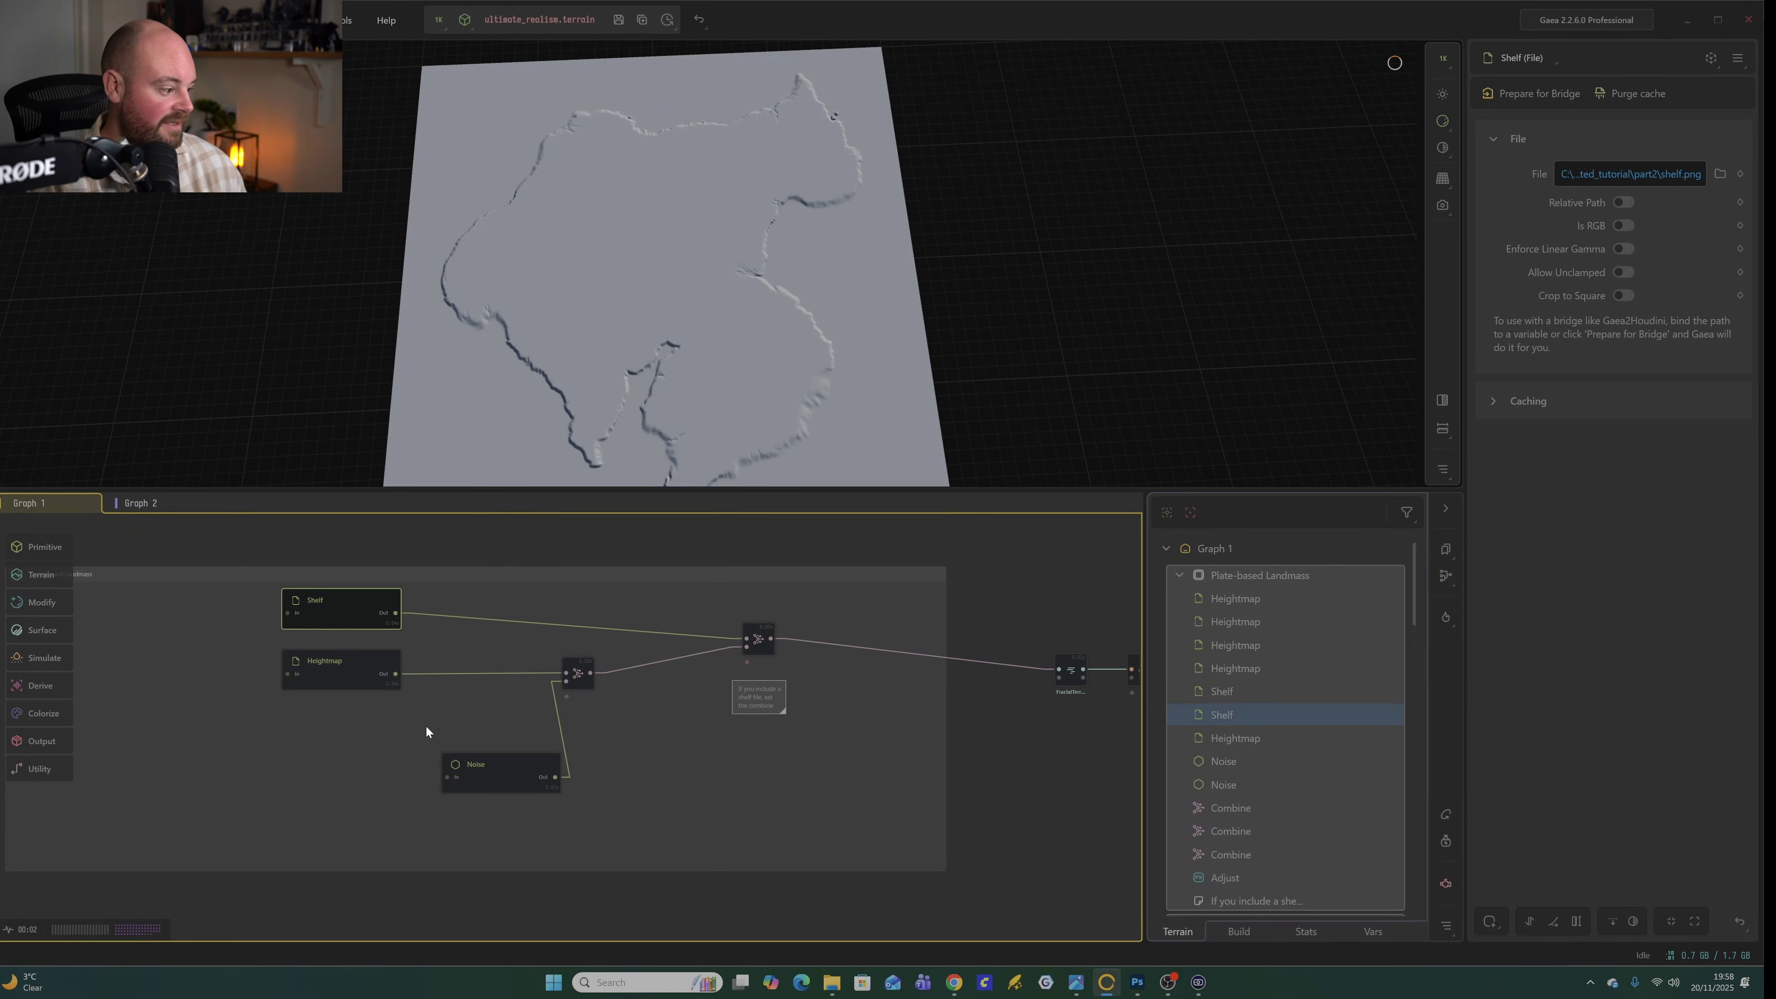
middle_click_drag(422, 724, 564, 708)
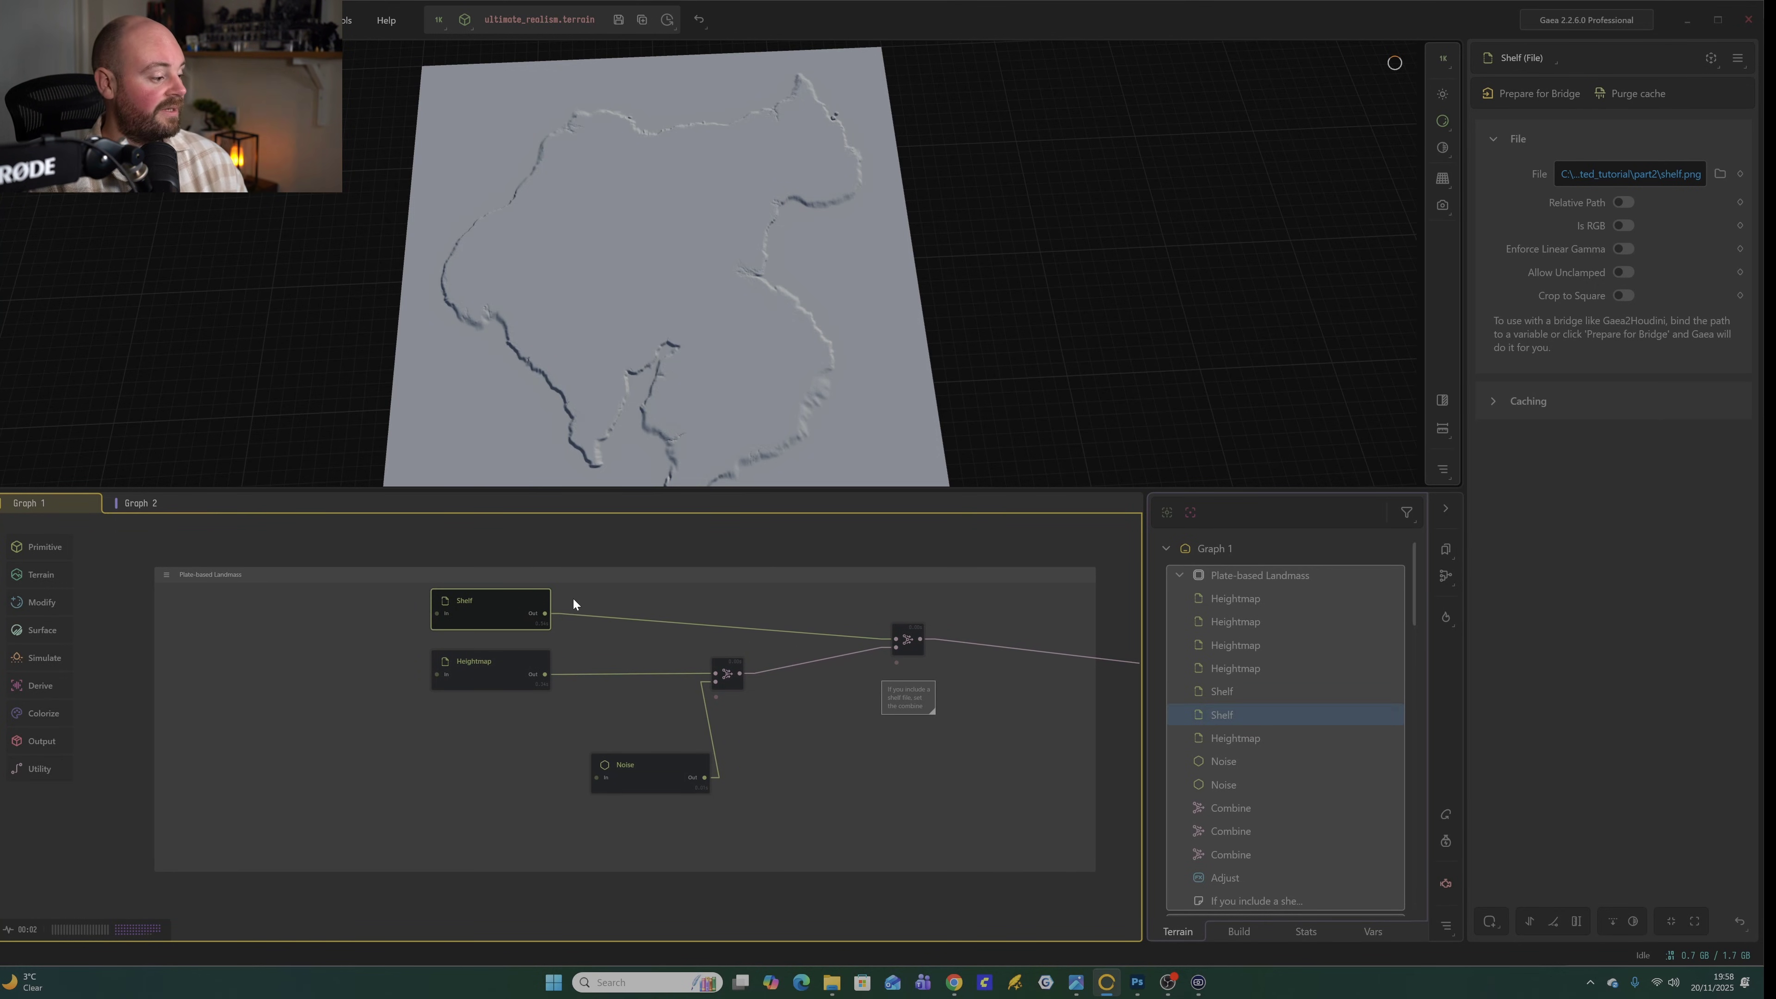
left_click(908, 642)
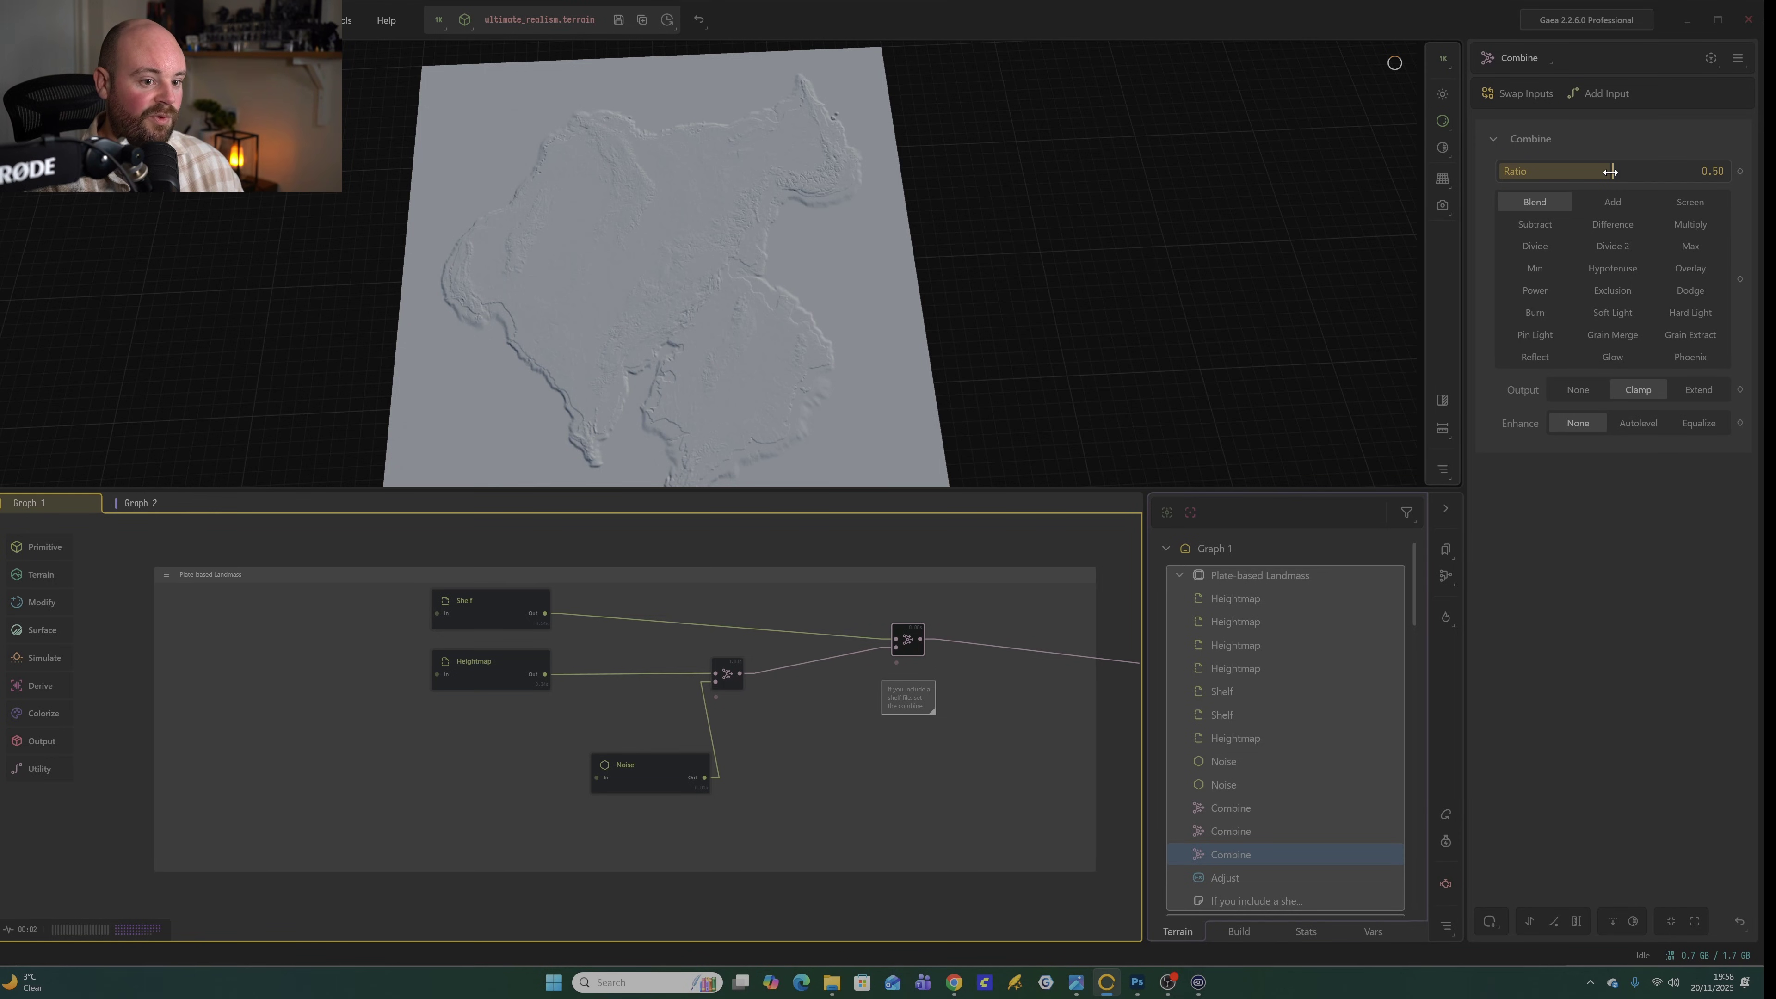
left_click_drag(1610, 171, 1725, 172)
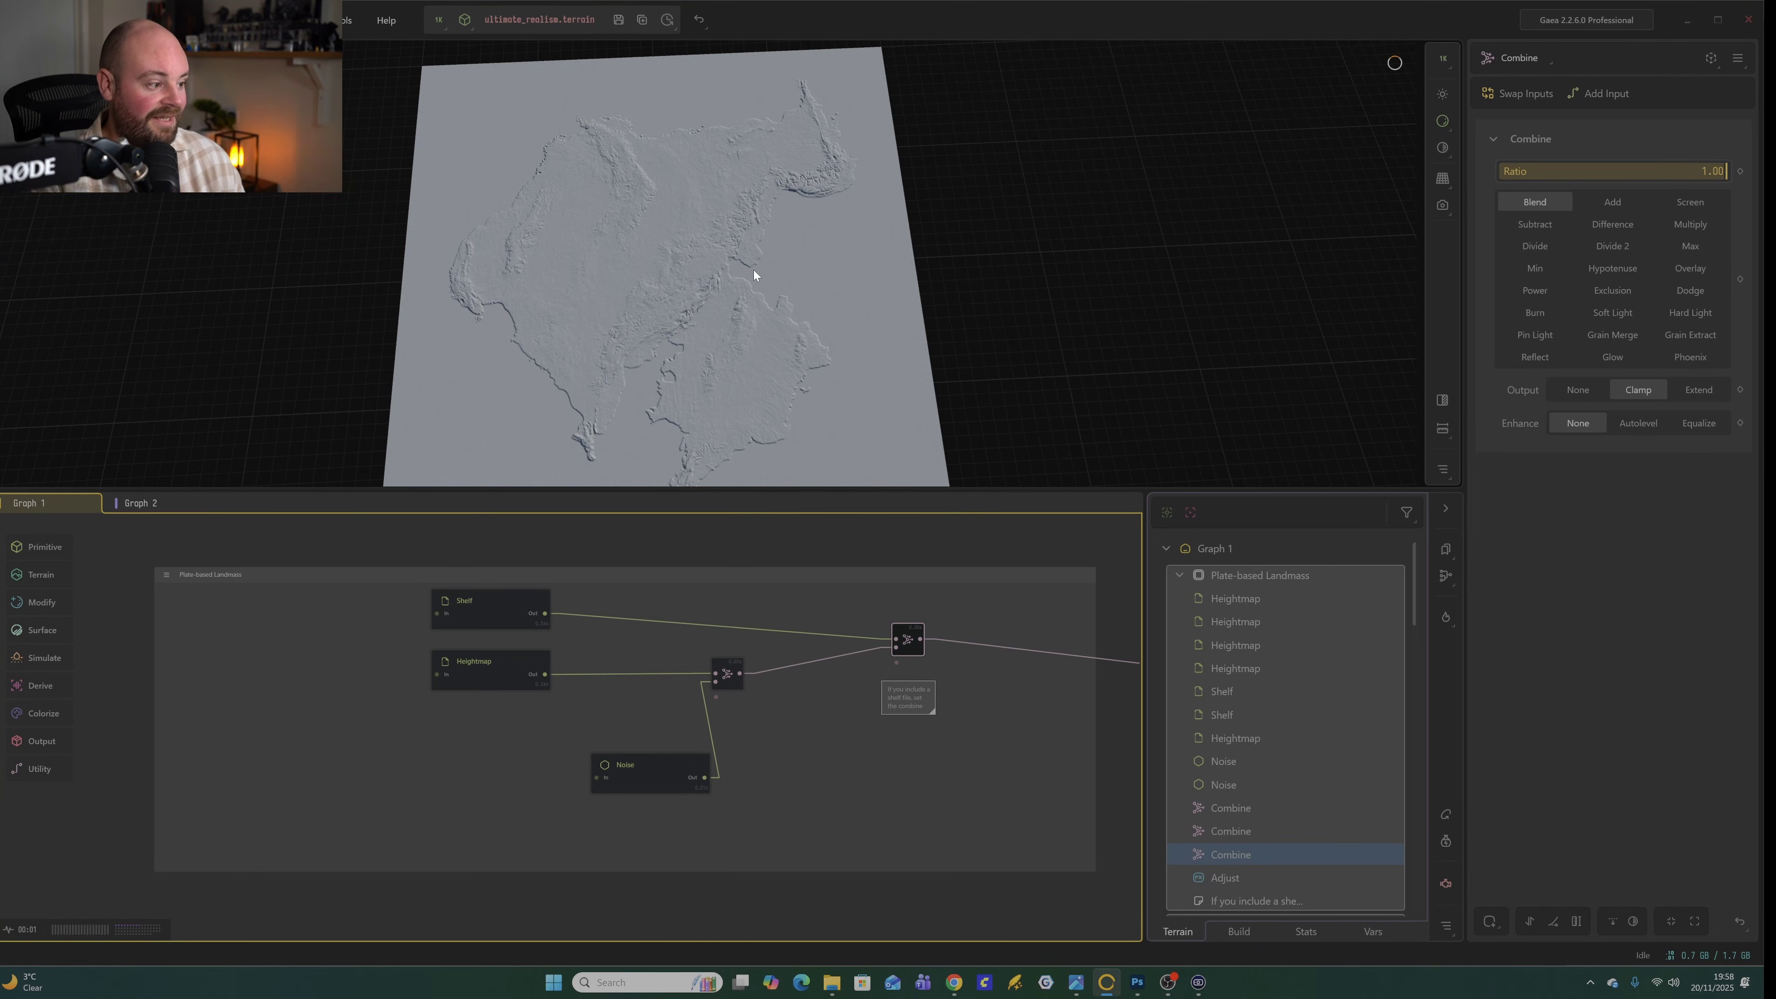
mouse_move(713, 348)
left_mouse_down()
mouse_move(727, 311)
mouse_move(735, 323)
left_mouse_up()
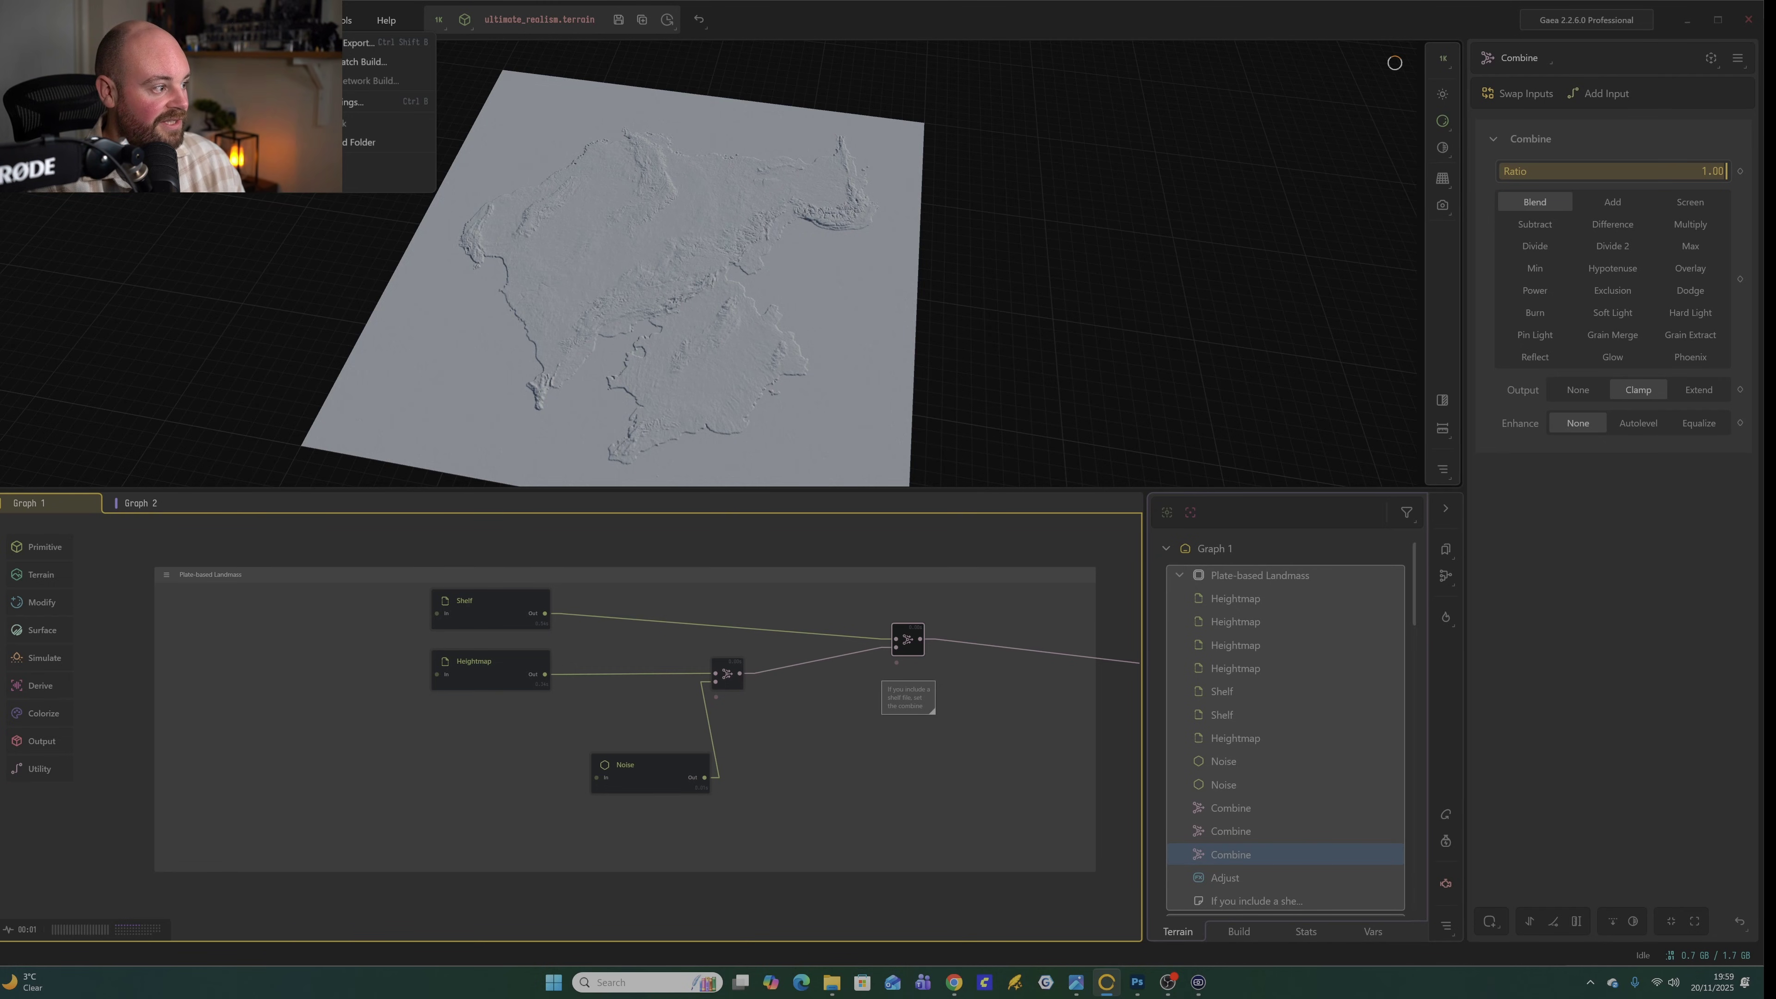
Set Terrain Definition Width to 2400000 m with Height 10000 m in Build Settings.
key("ctrl+b")
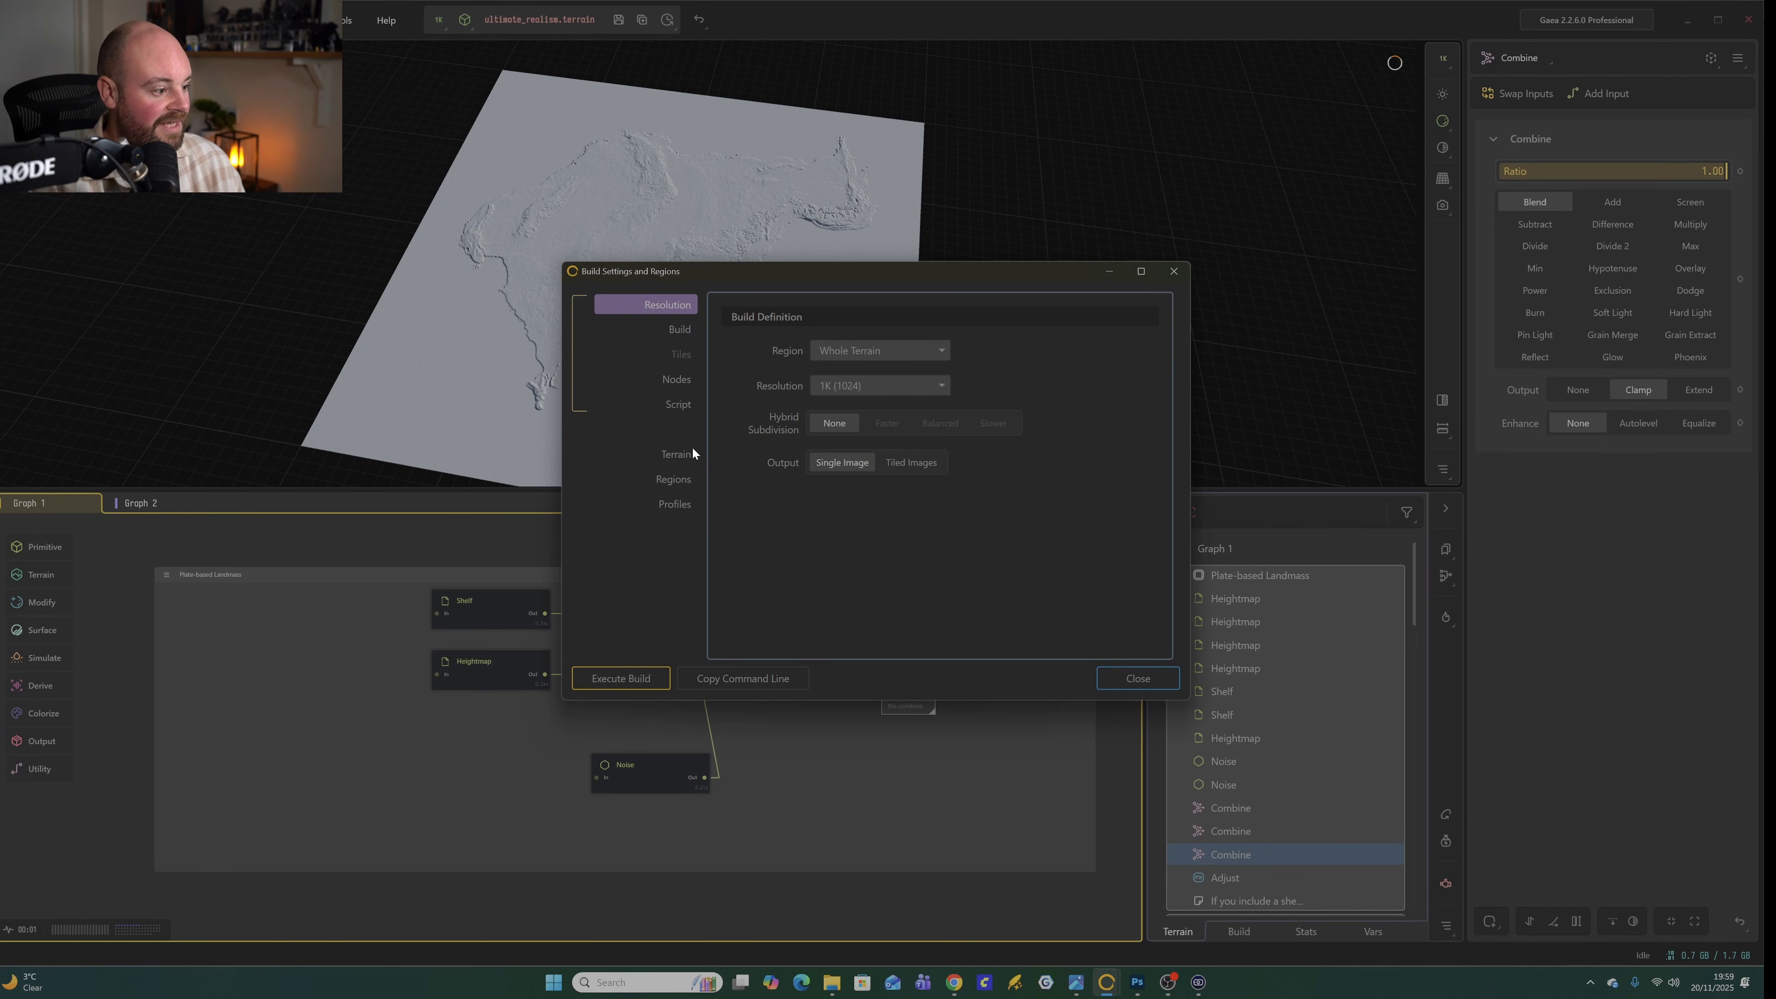
left_click(674, 454)
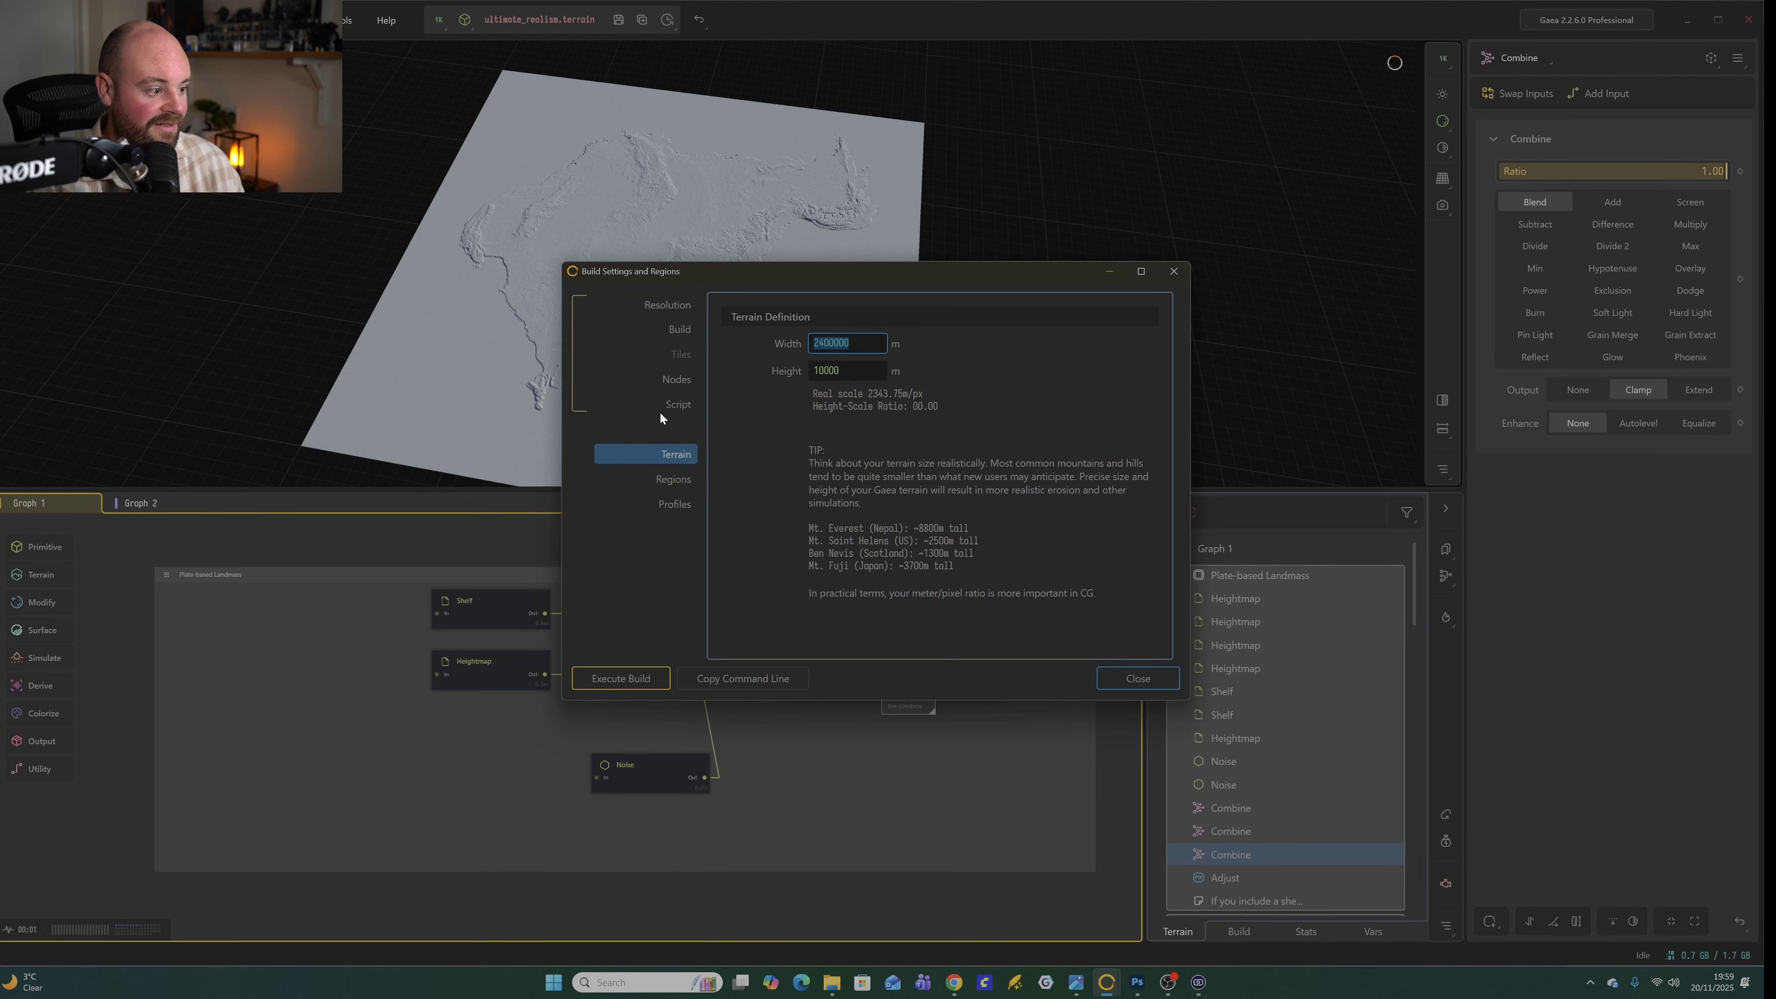
left_click(848, 343)
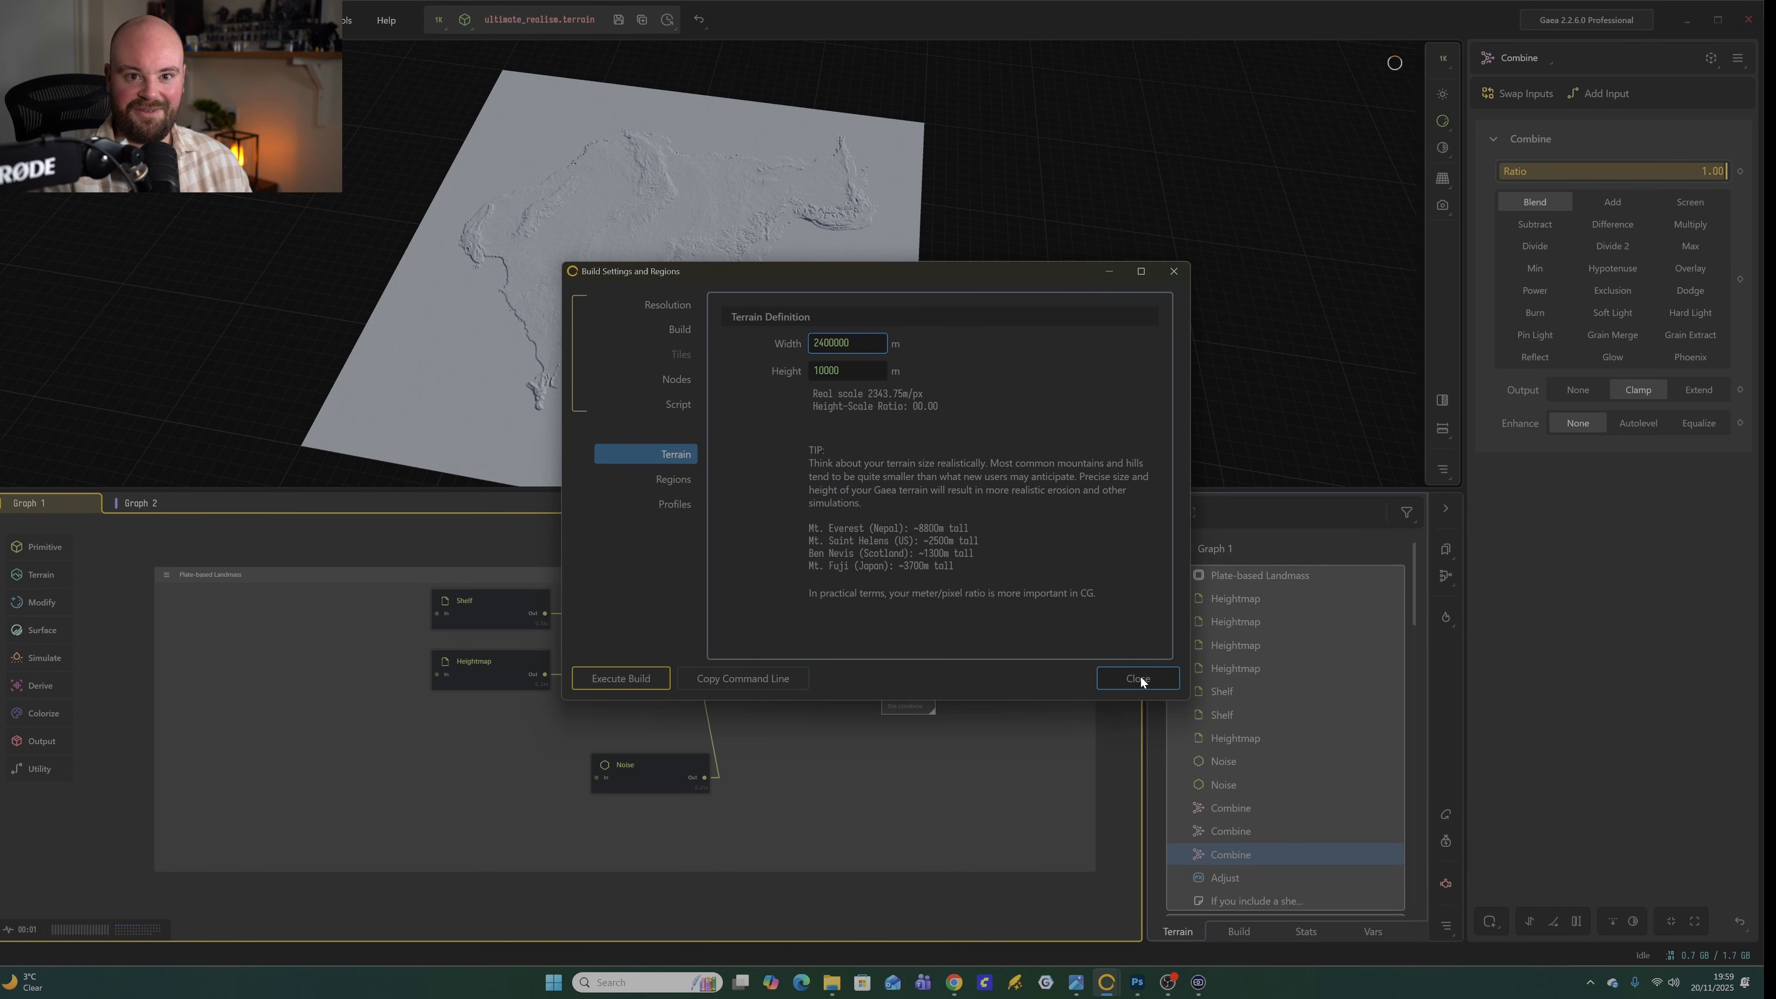
left_click(1137, 679)
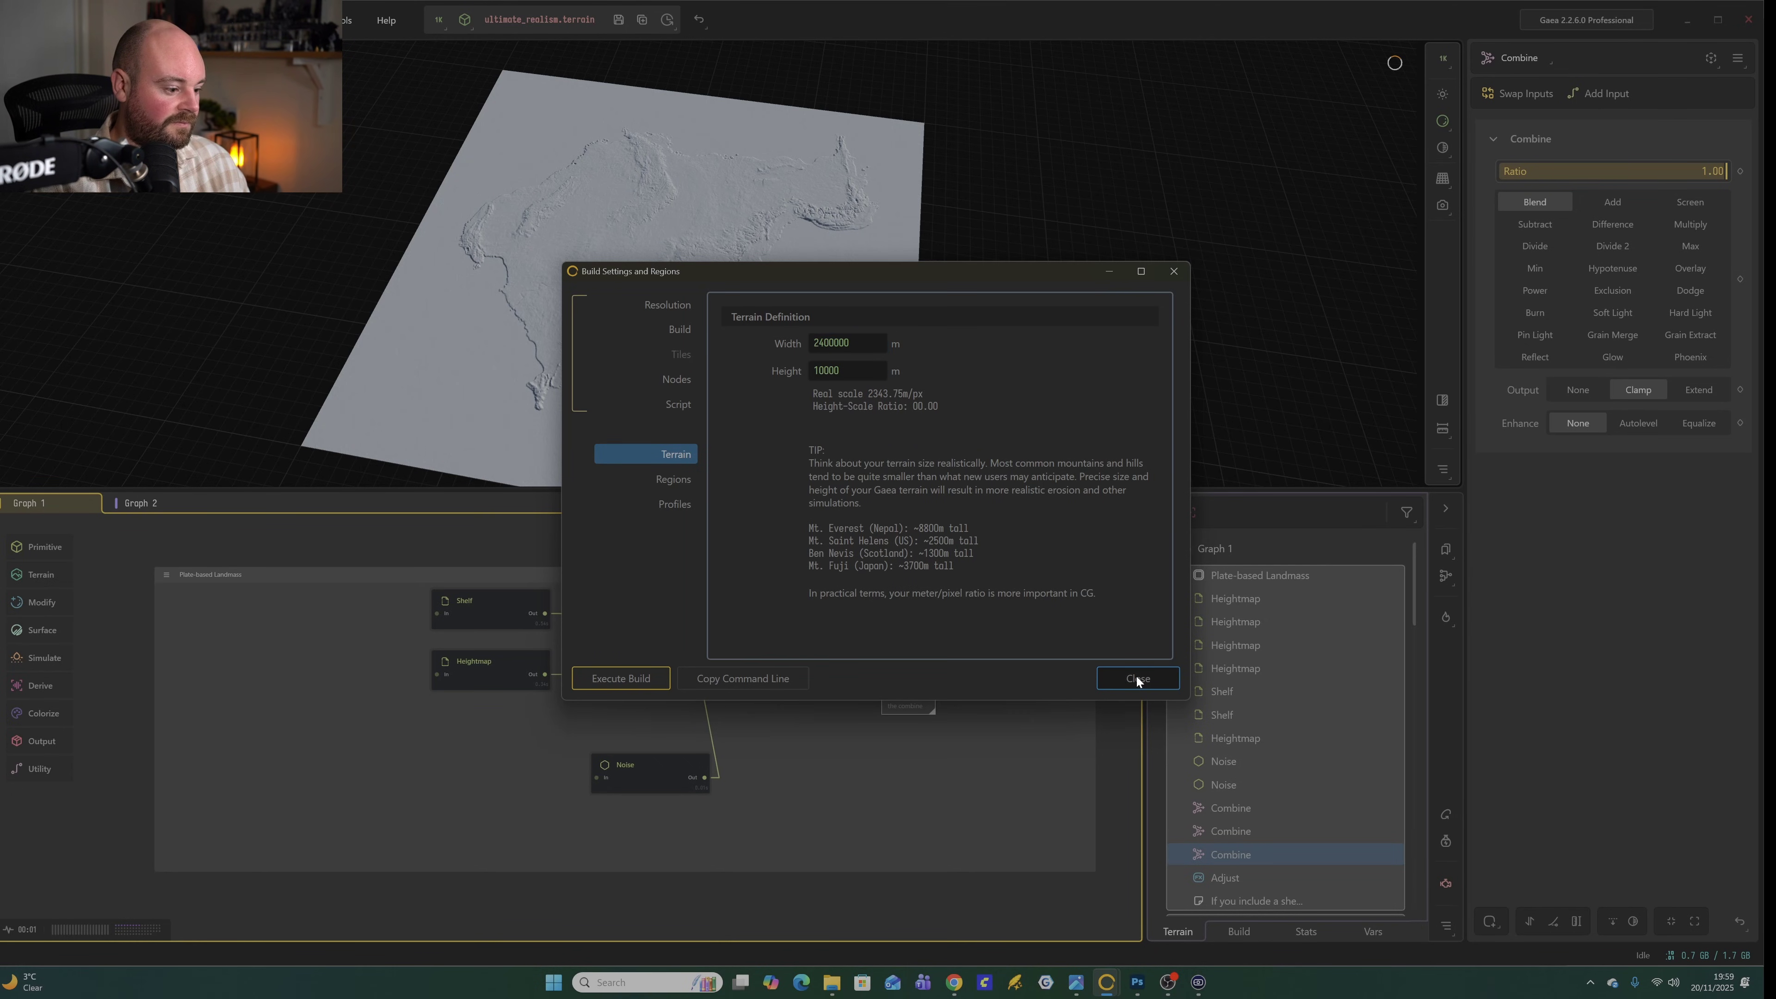
Close build settings and view Graph 2's LightX node render at Exposure 1.66.
left_click(1137, 679)
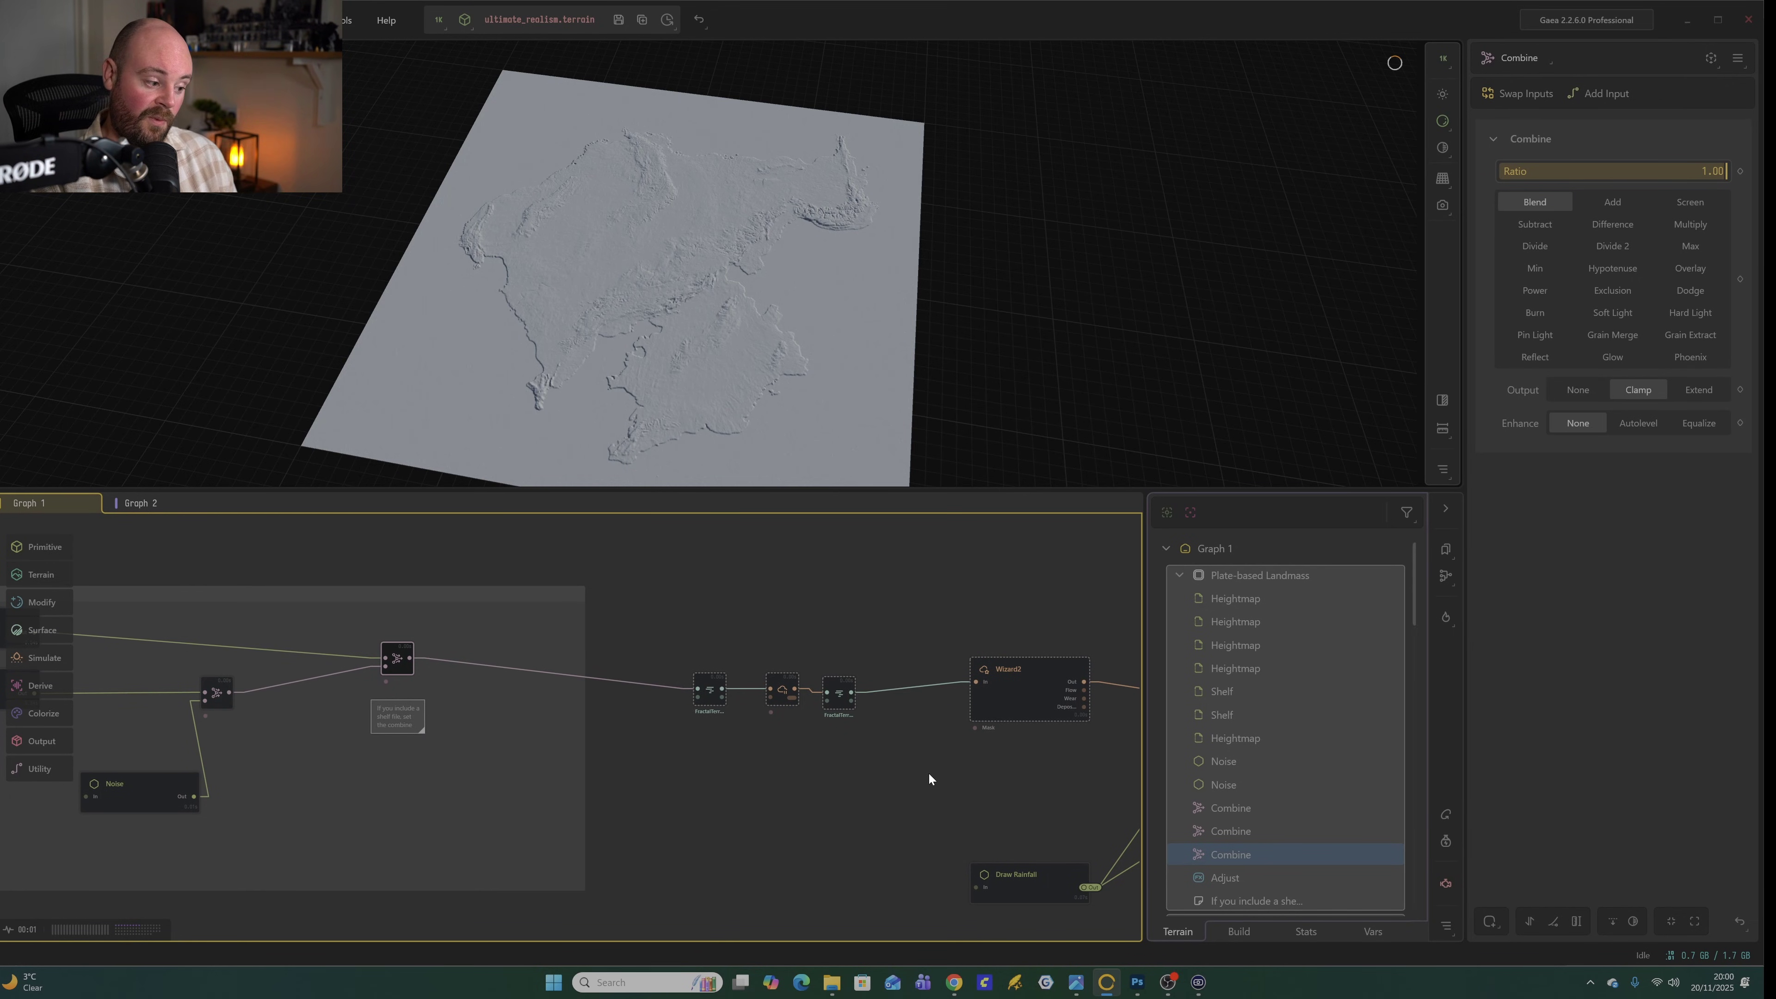
scroll(928, 771, "down", 5)
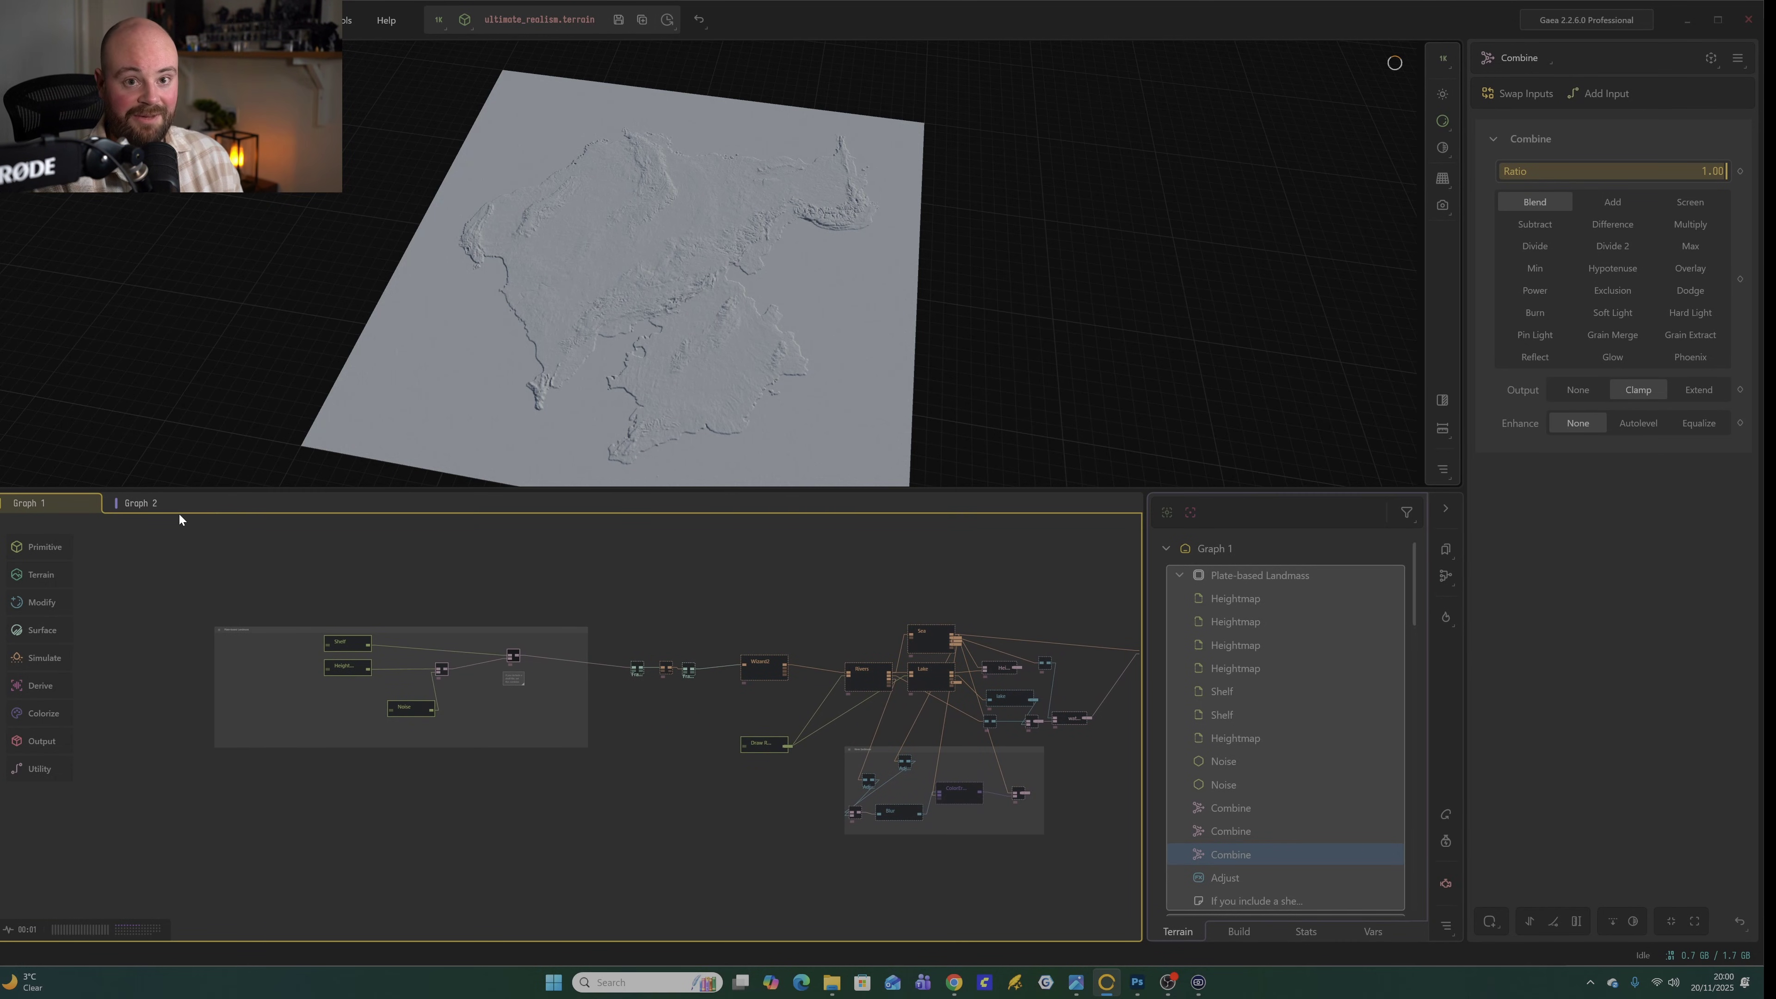
left_click(133, 503)
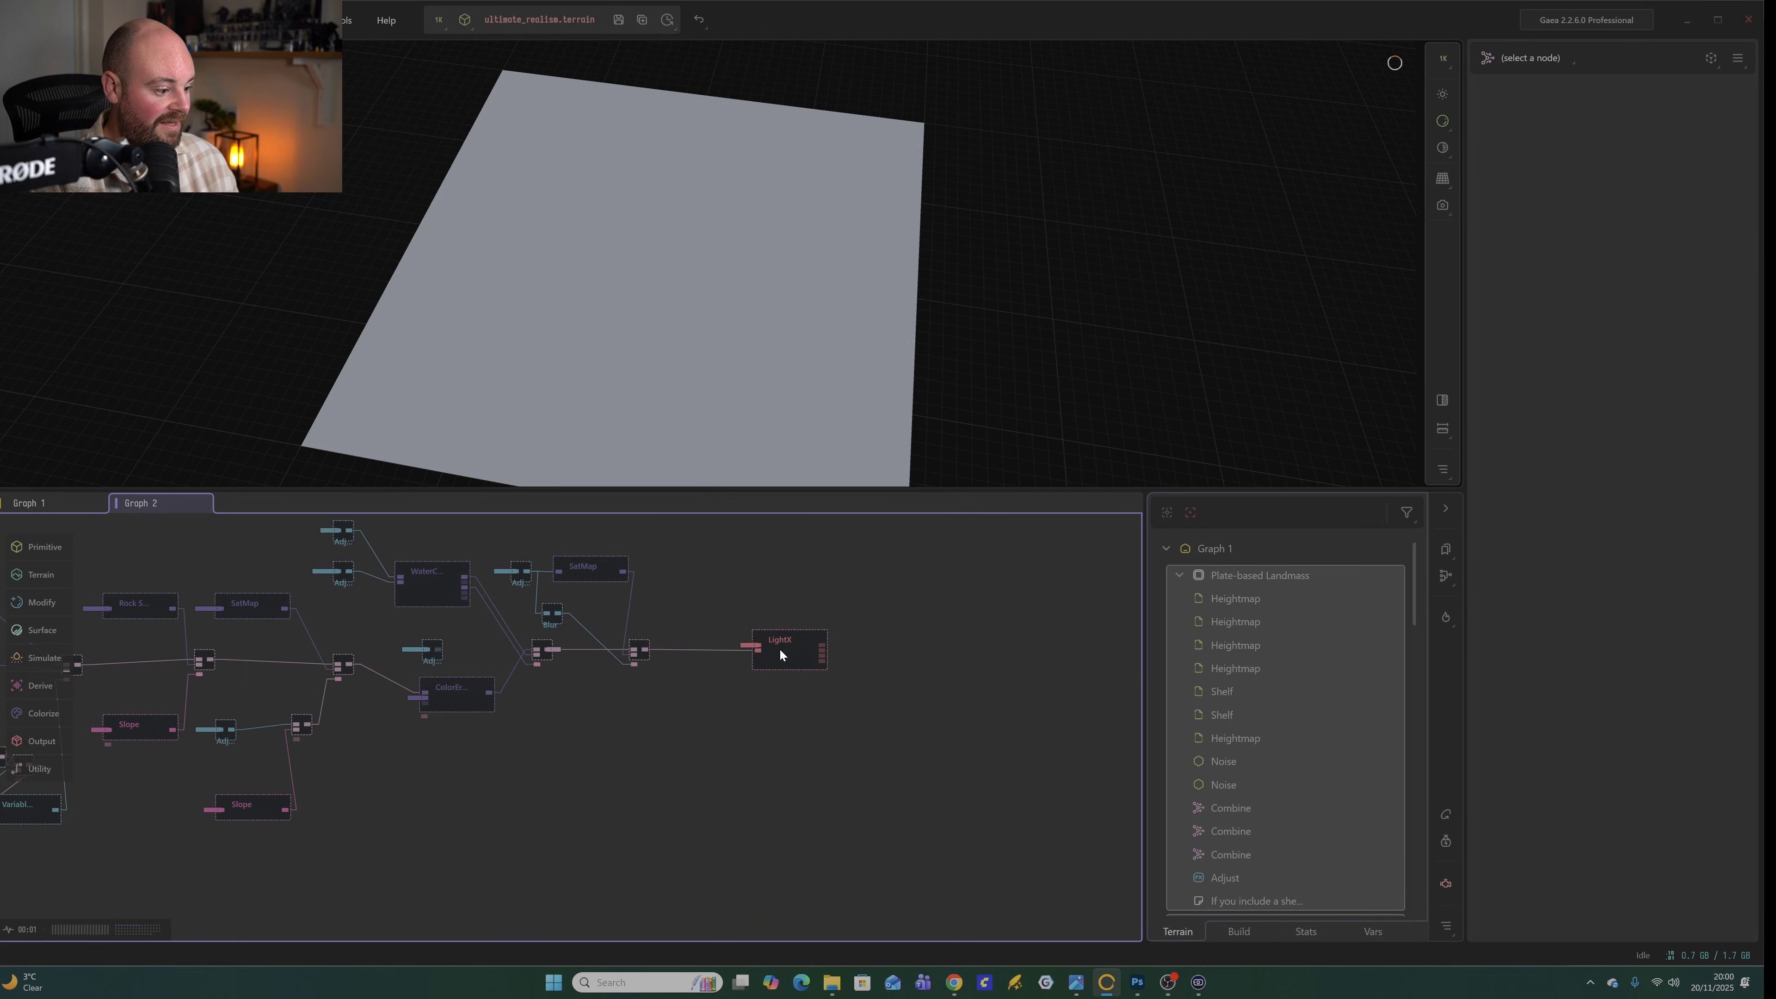
left_click(778, 649)
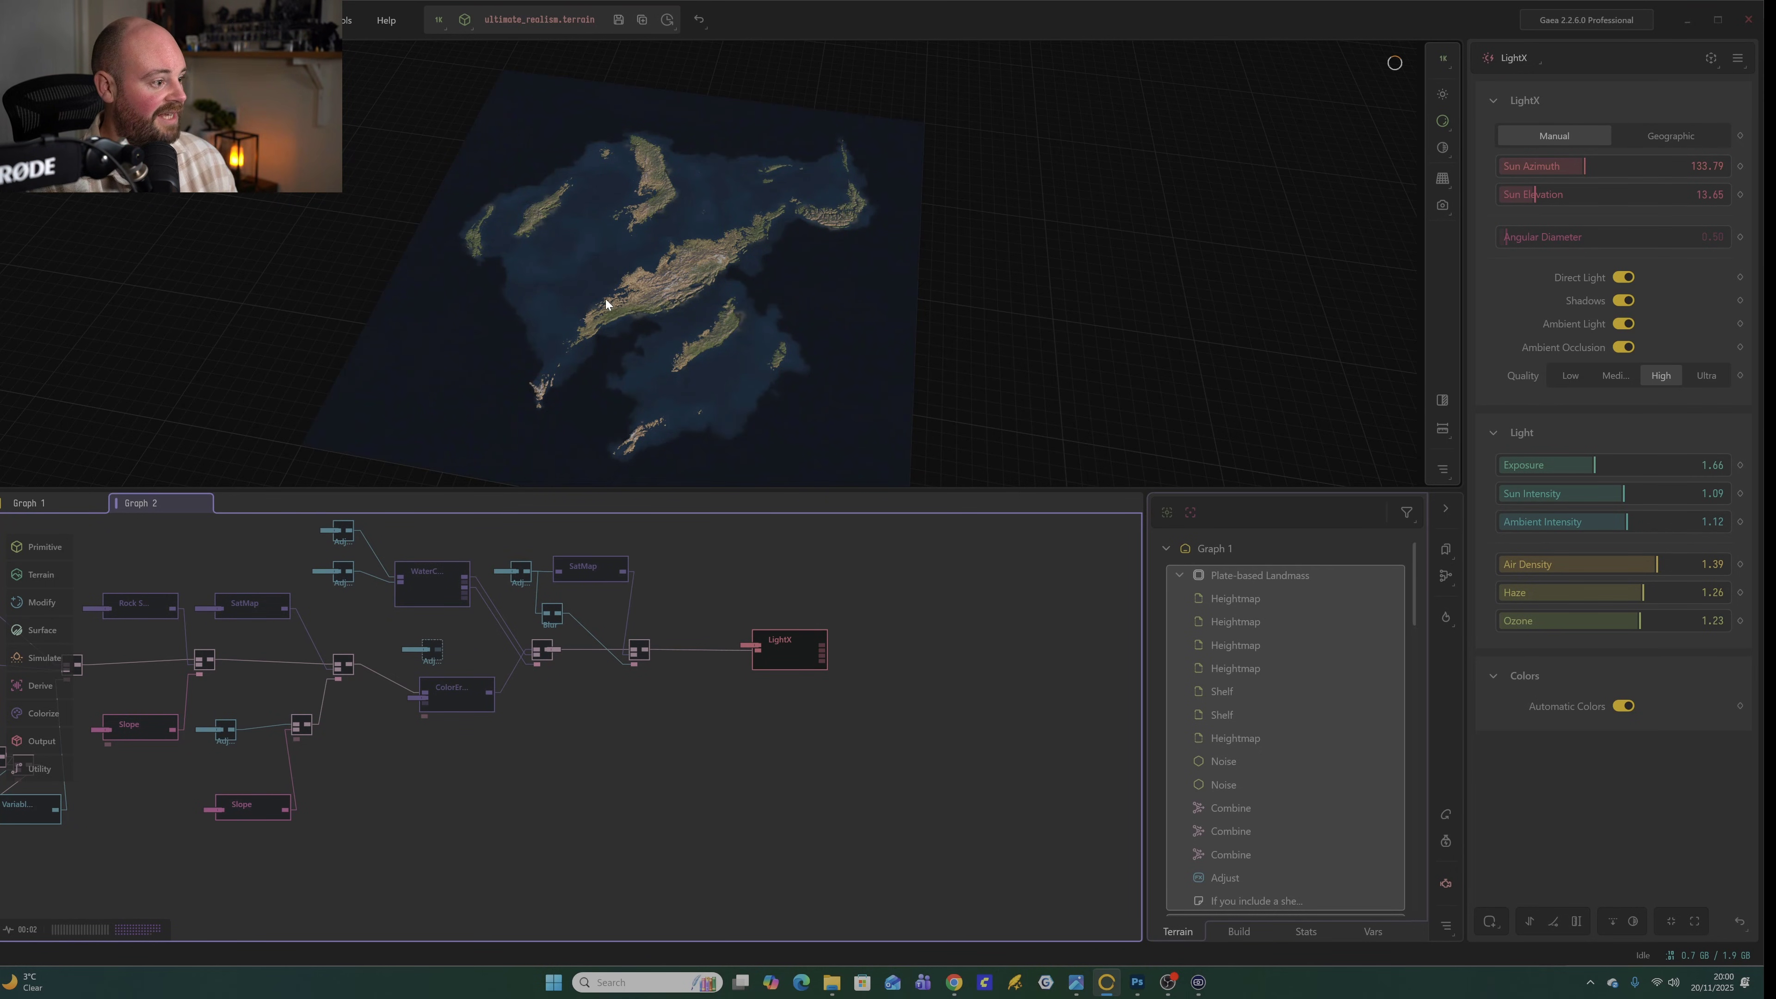
left_click_drag(606, 302, 705, 292)
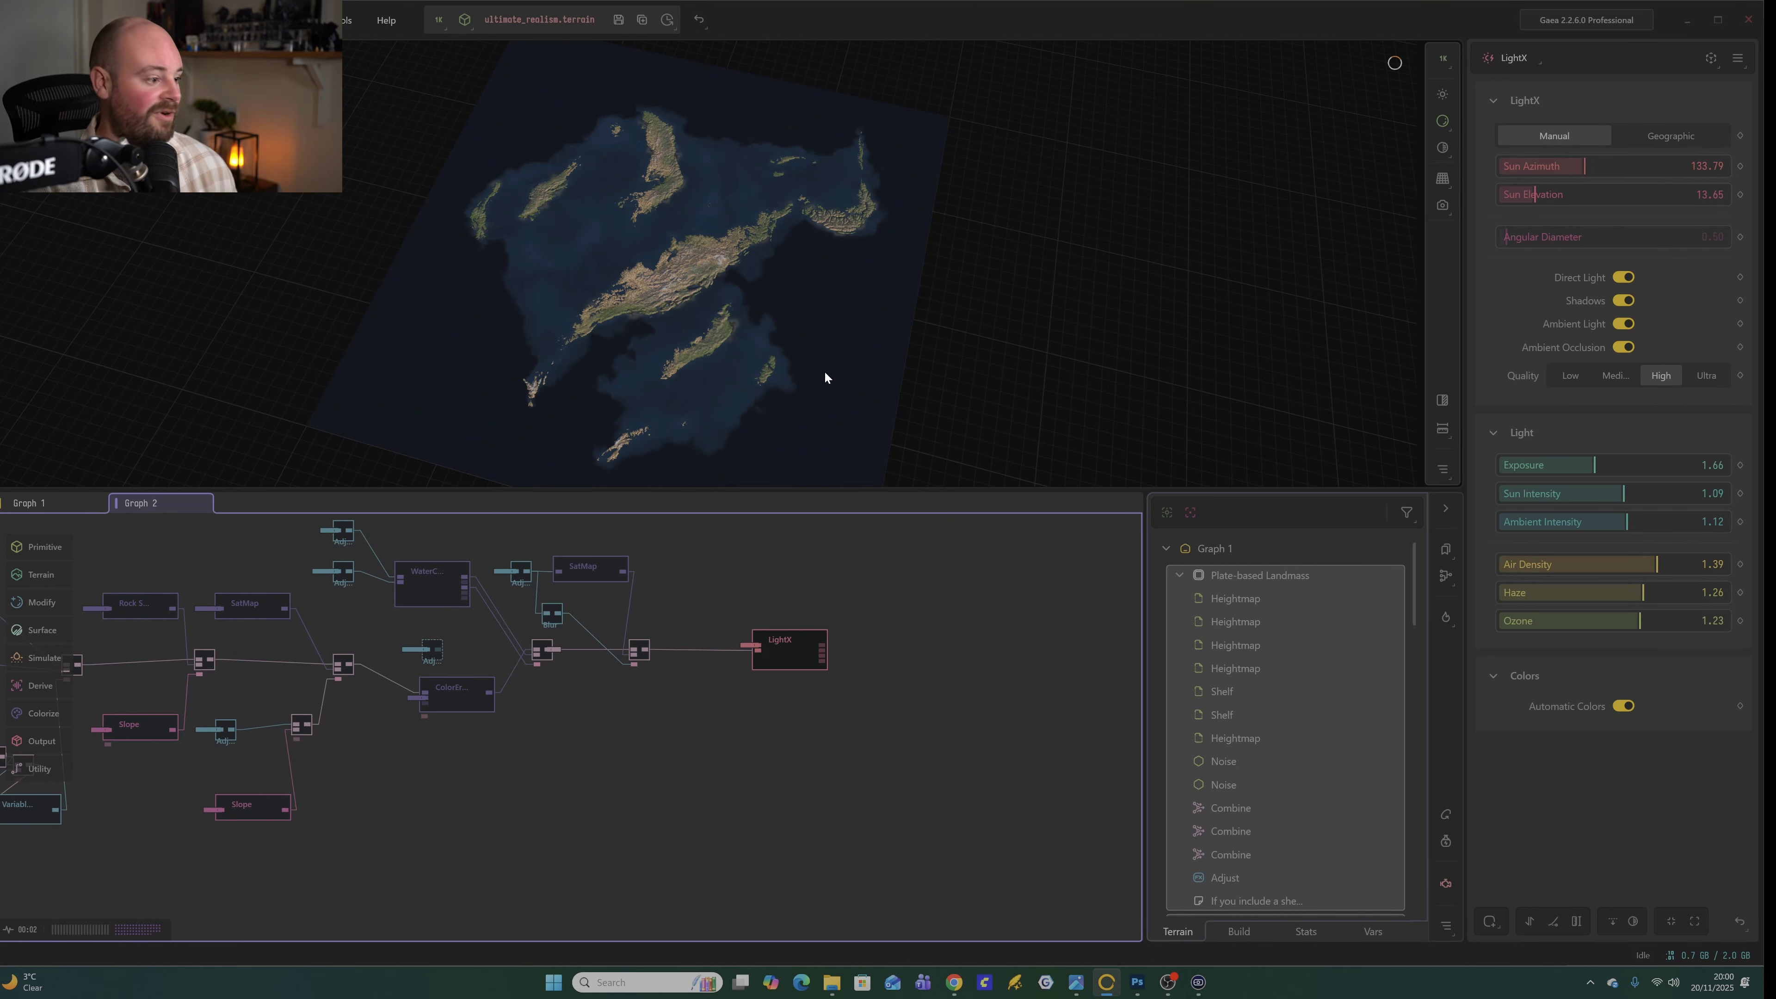
Lock the preview on LightX, inspect ColorErosion's settings, and reselect LightX.
right_click(785, 642)
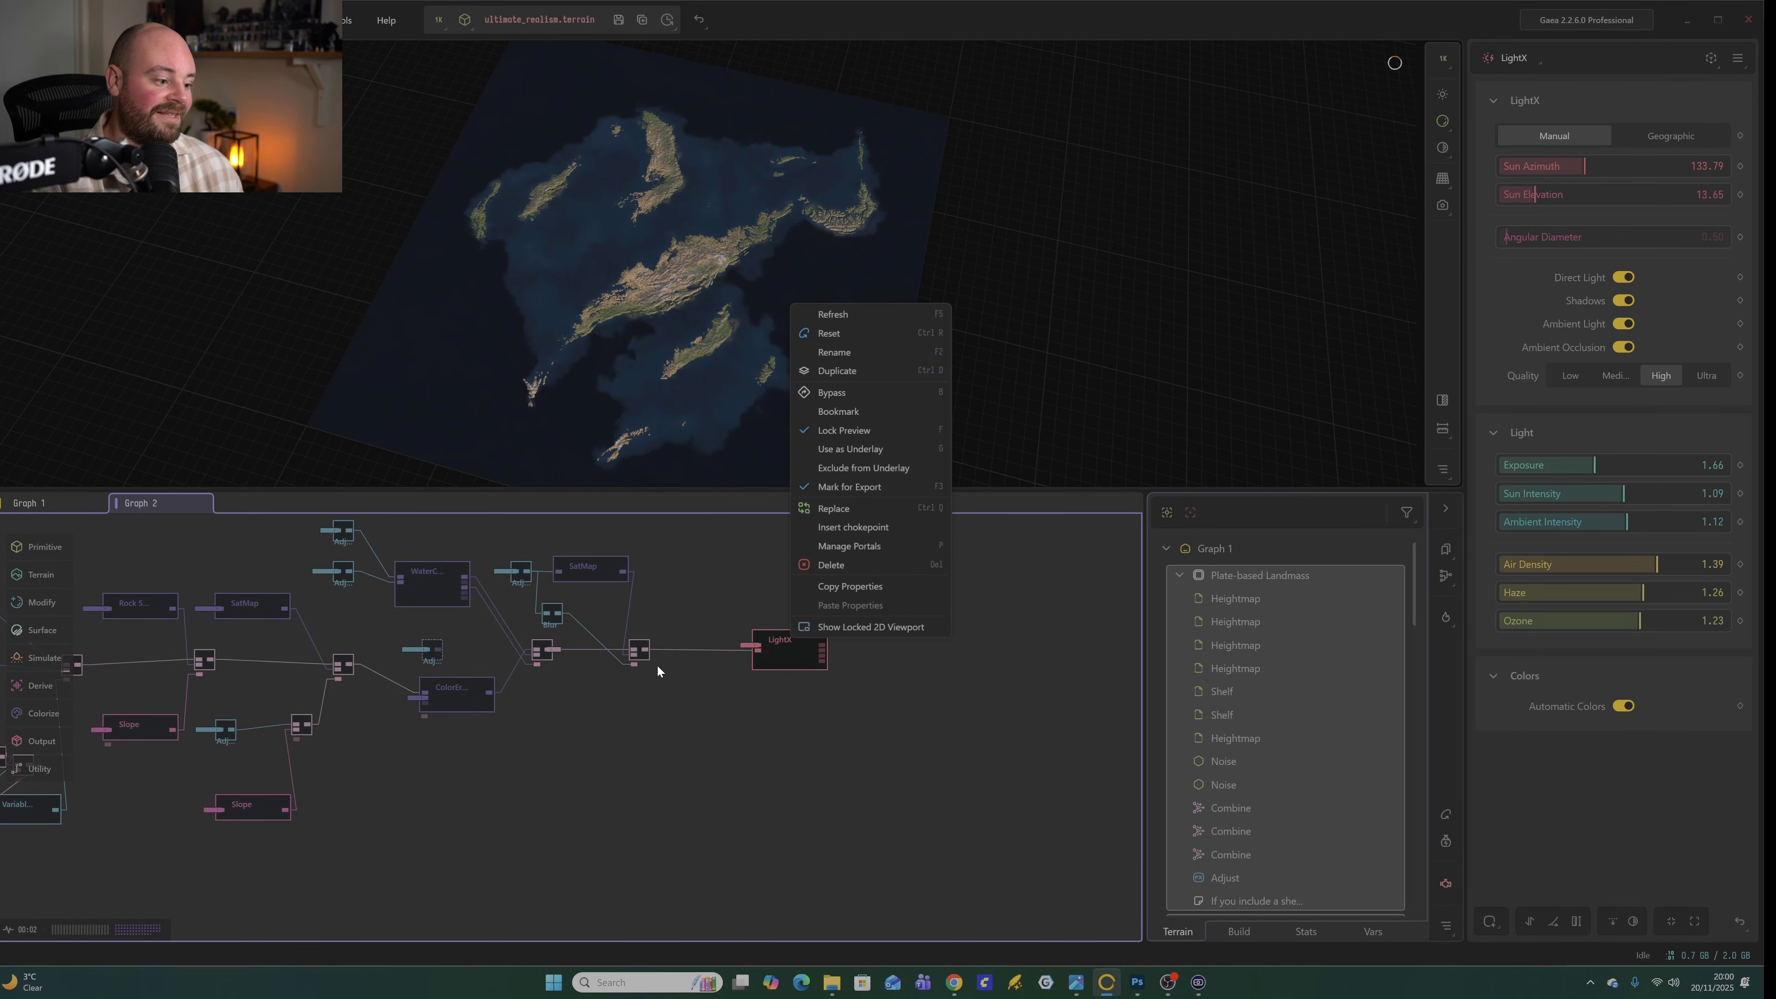
left_click(780, 727)
left_click(457, 703)
left_click(440, 596)
left_click(468, 683)
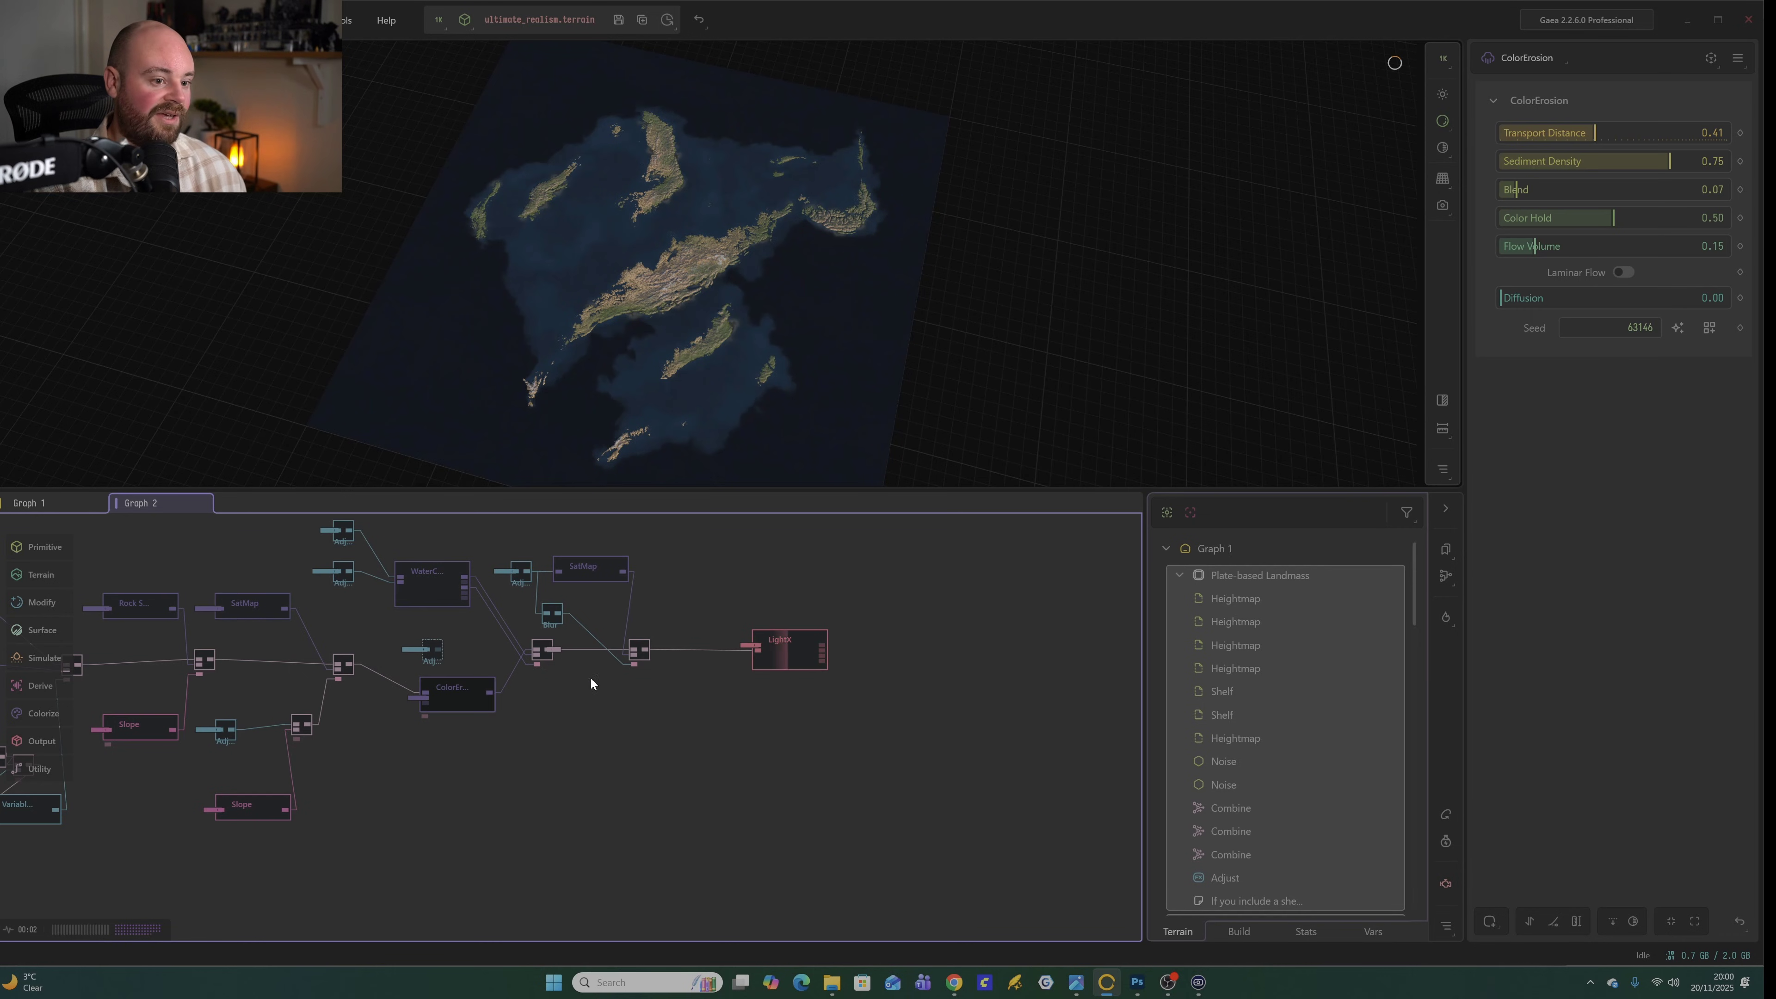
left_click(776, 644)
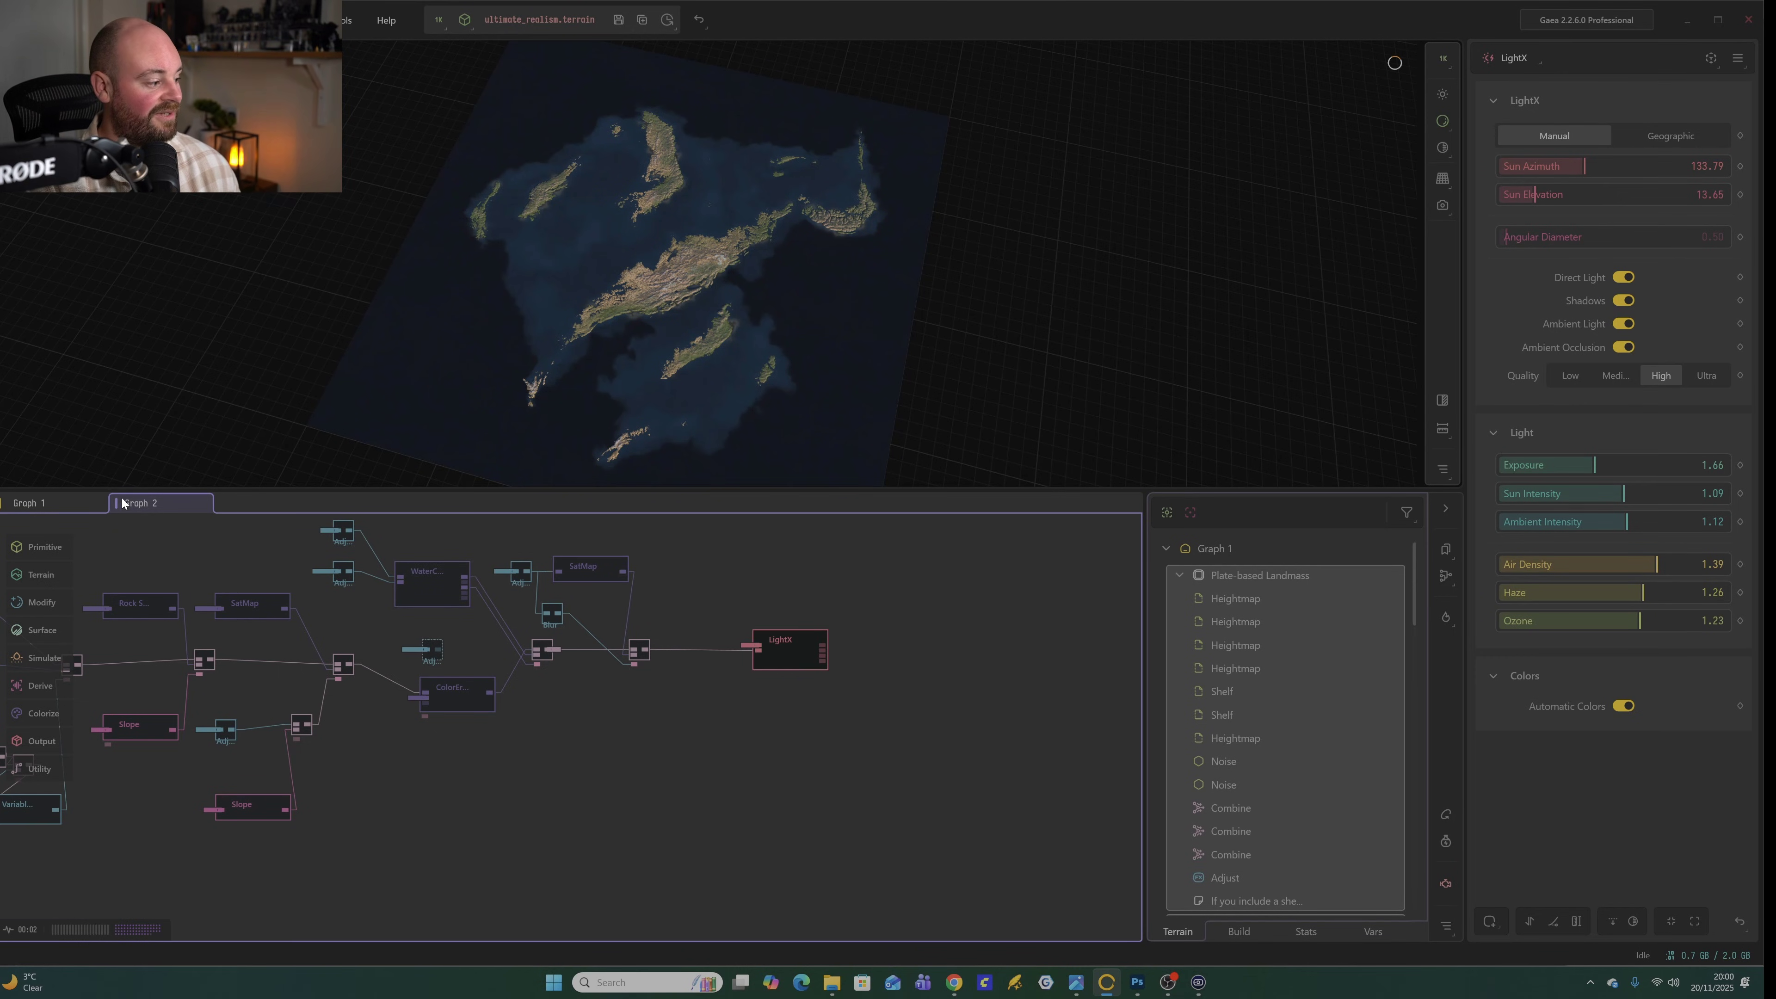
Return to Graph 1 and check the preview resolution options without changing them.
left_click(58, 502)
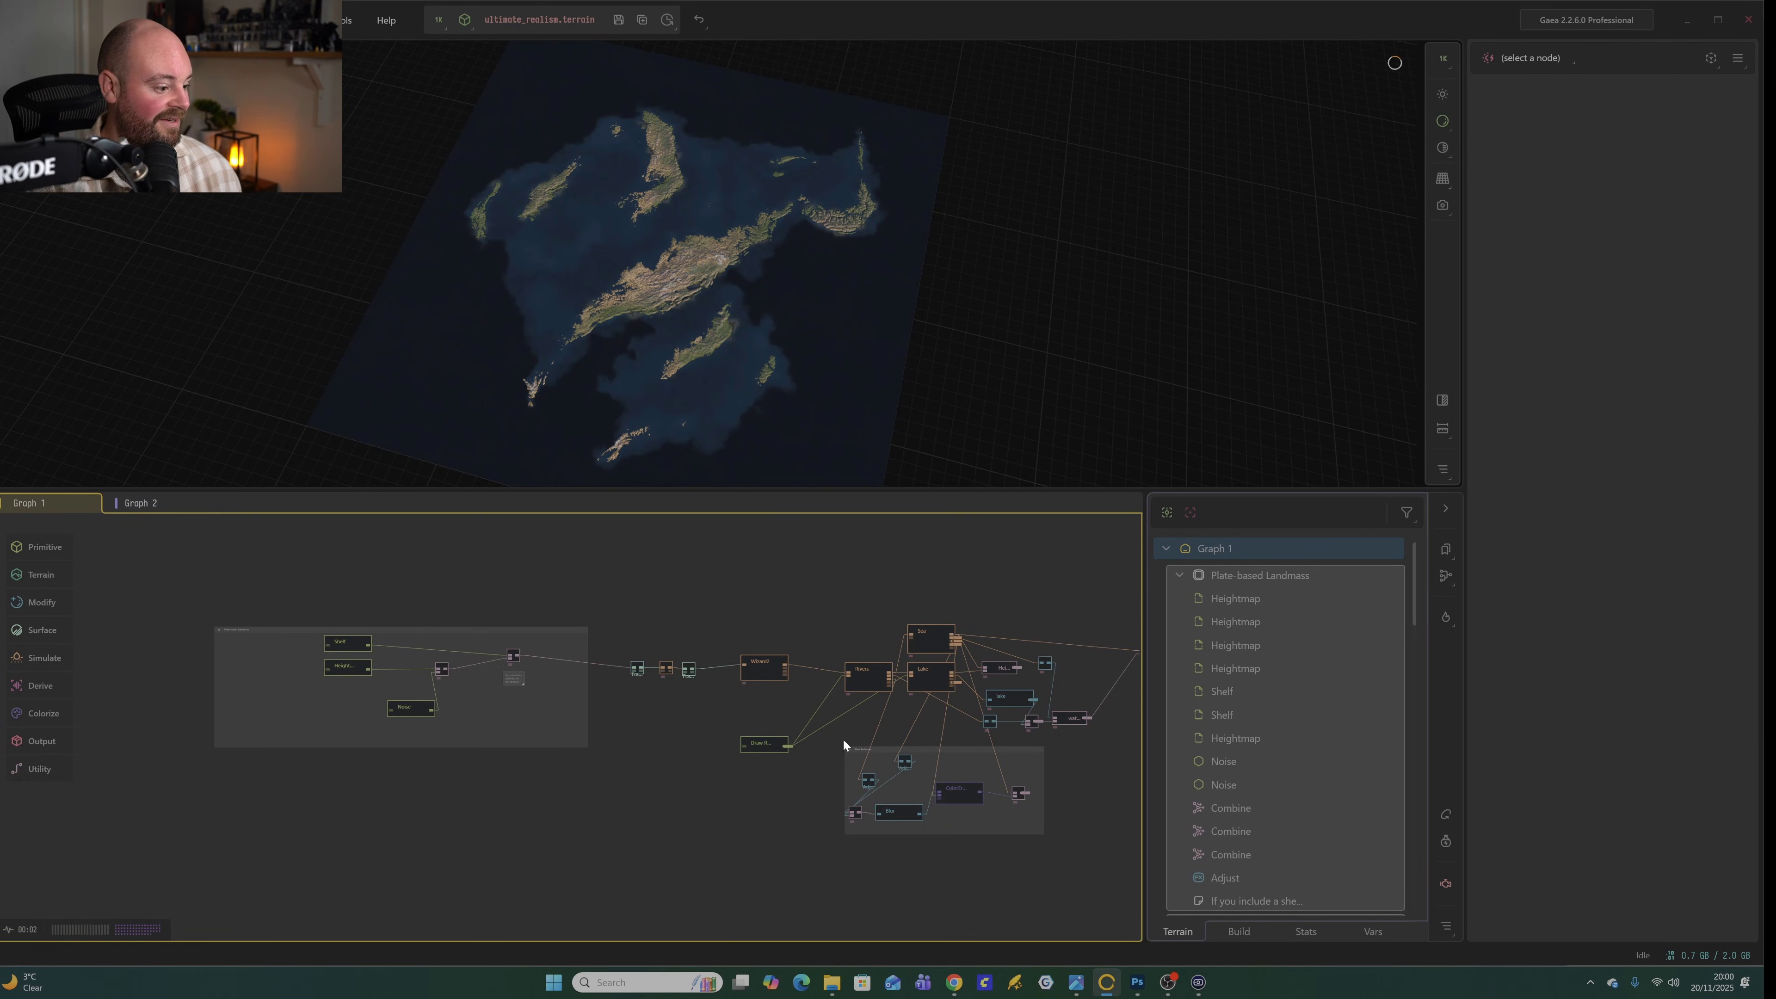
scroll(805, 801, "up", 5)
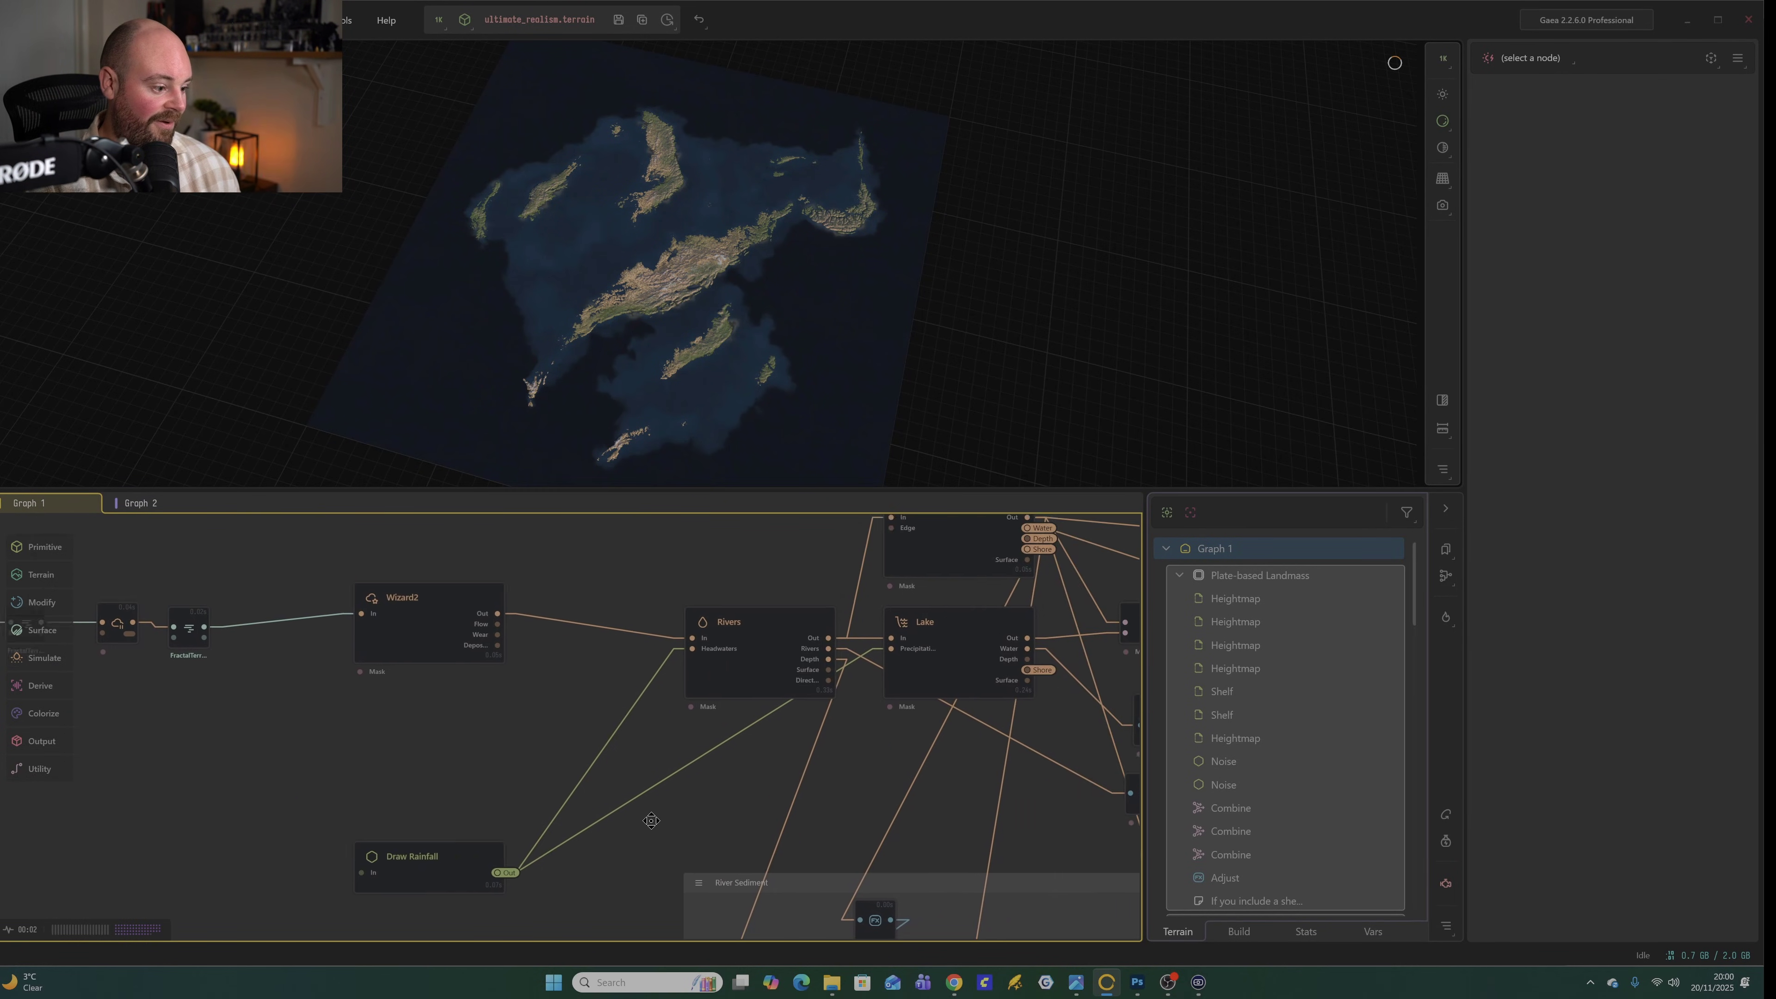
middle_click_drag(645, 824, 630, 835)
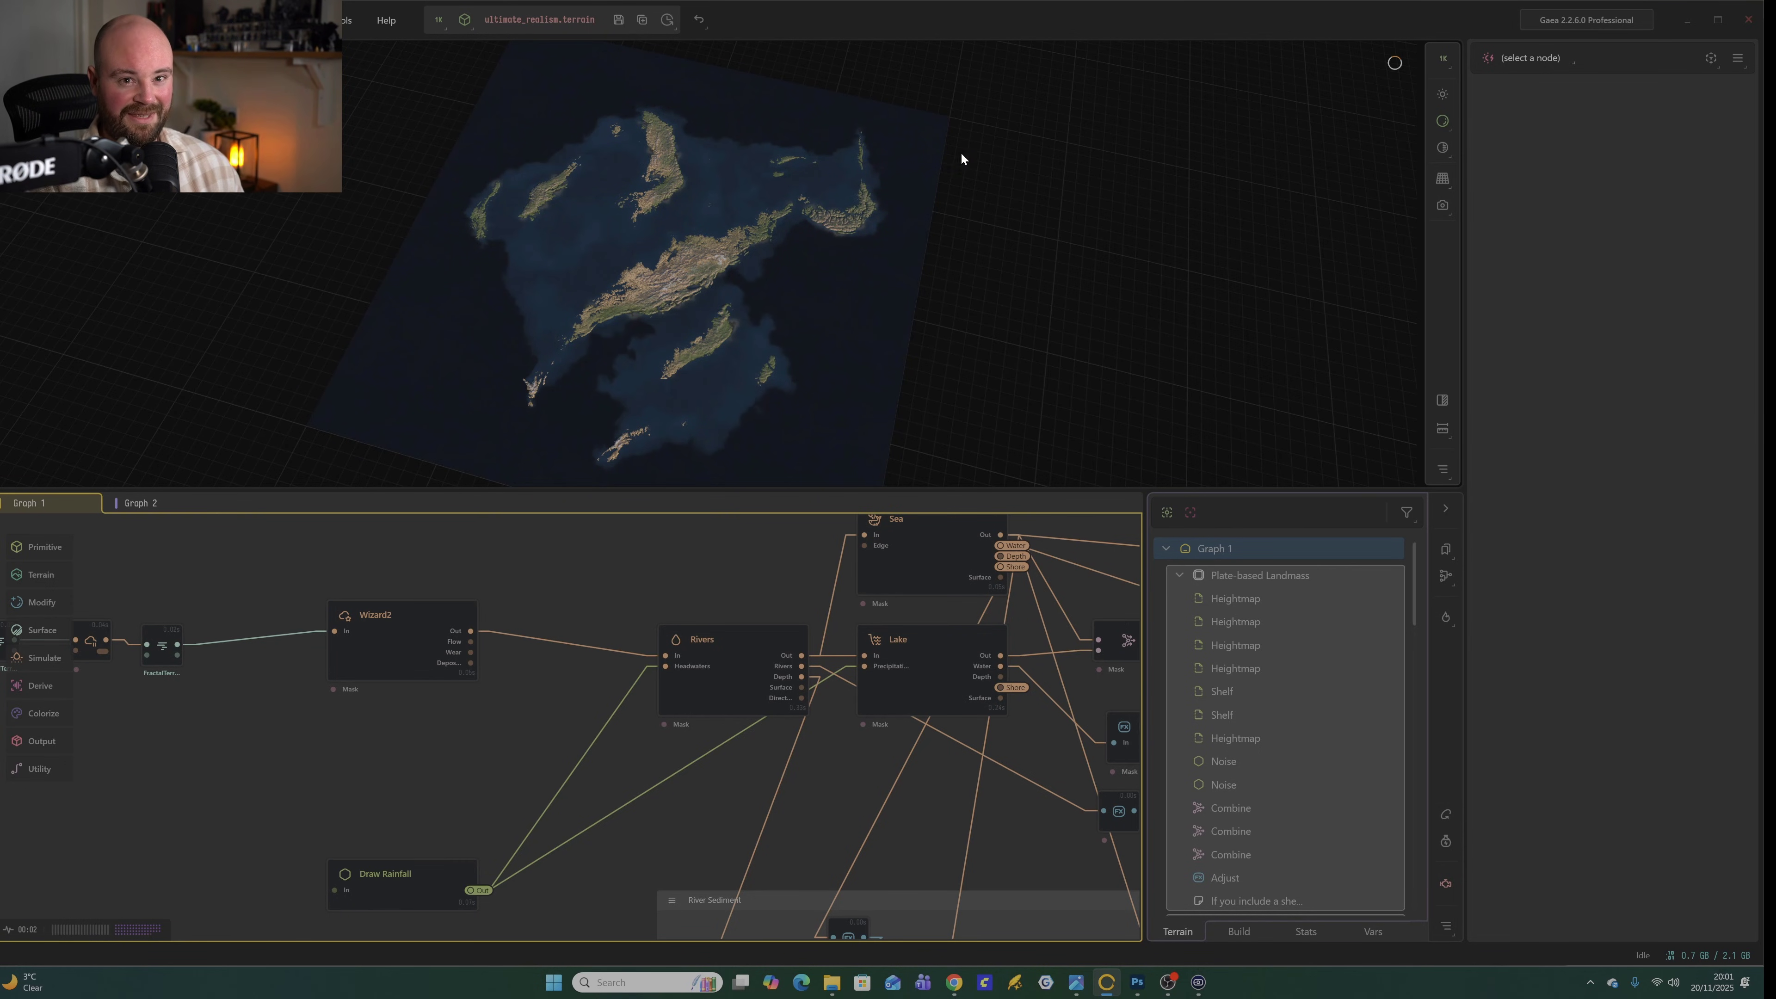
left_click(439, 19)
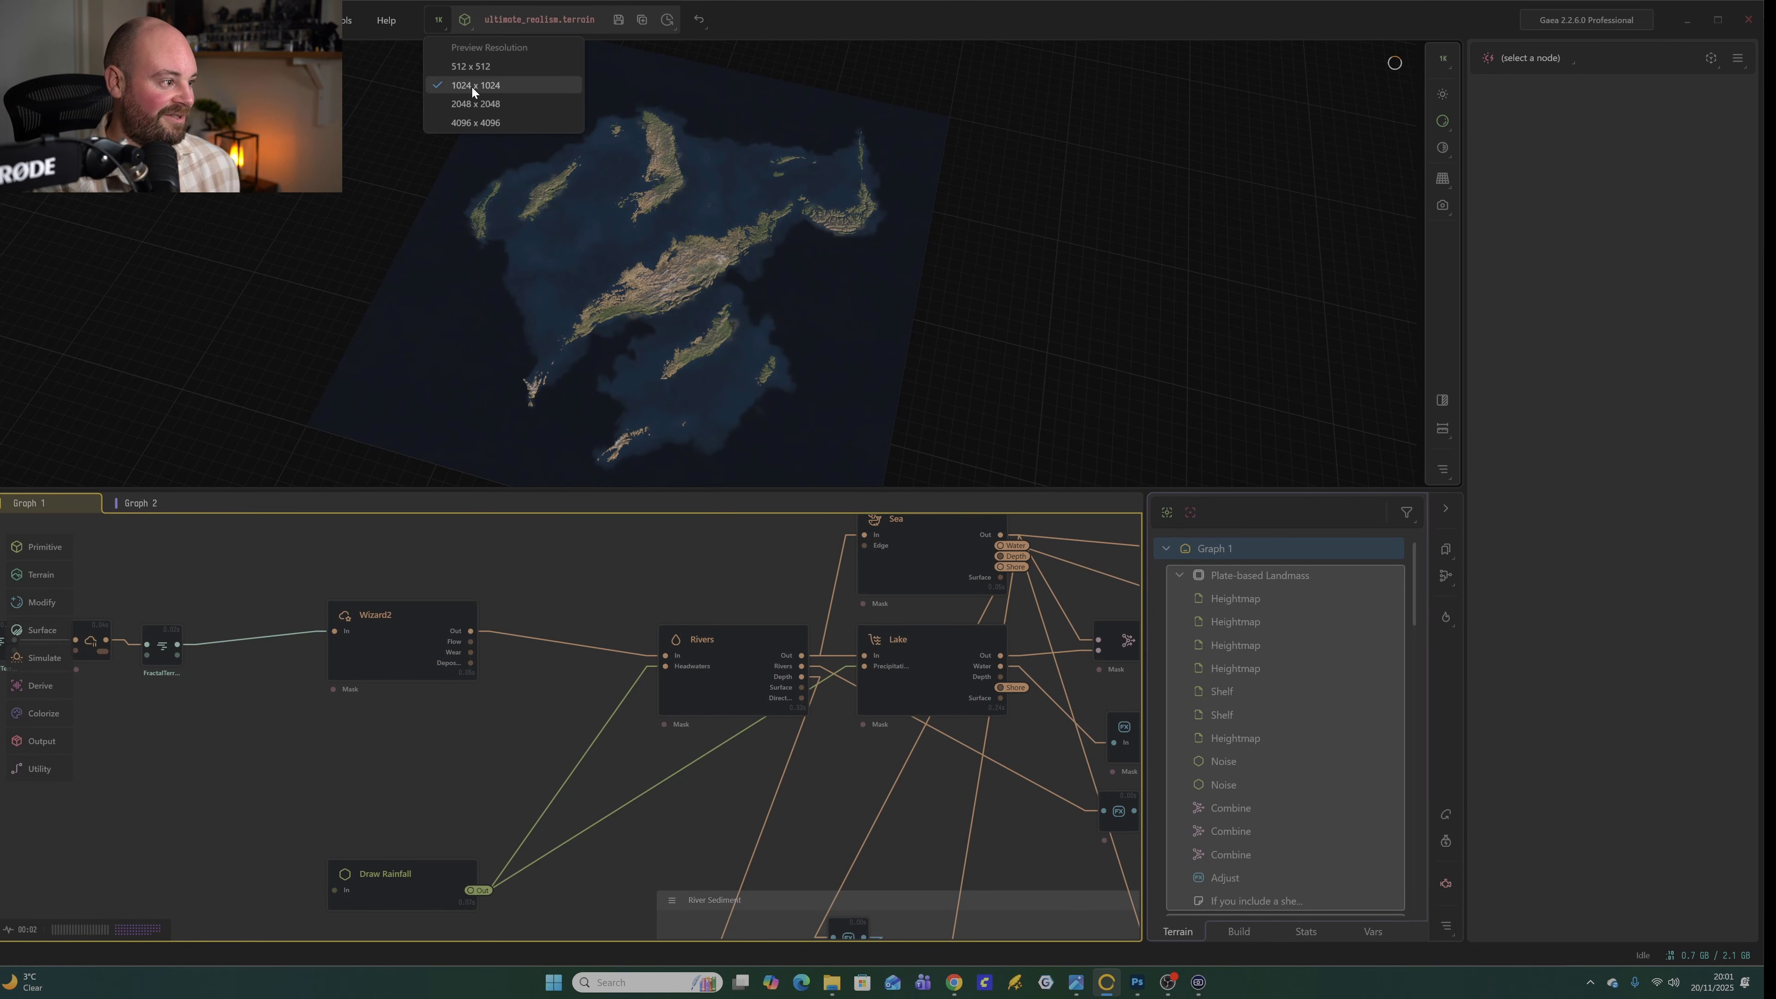
left_click(764, 577)
Lower the Combine node's Ratio from 1.00 to 0.50.
left_click(843, 594)
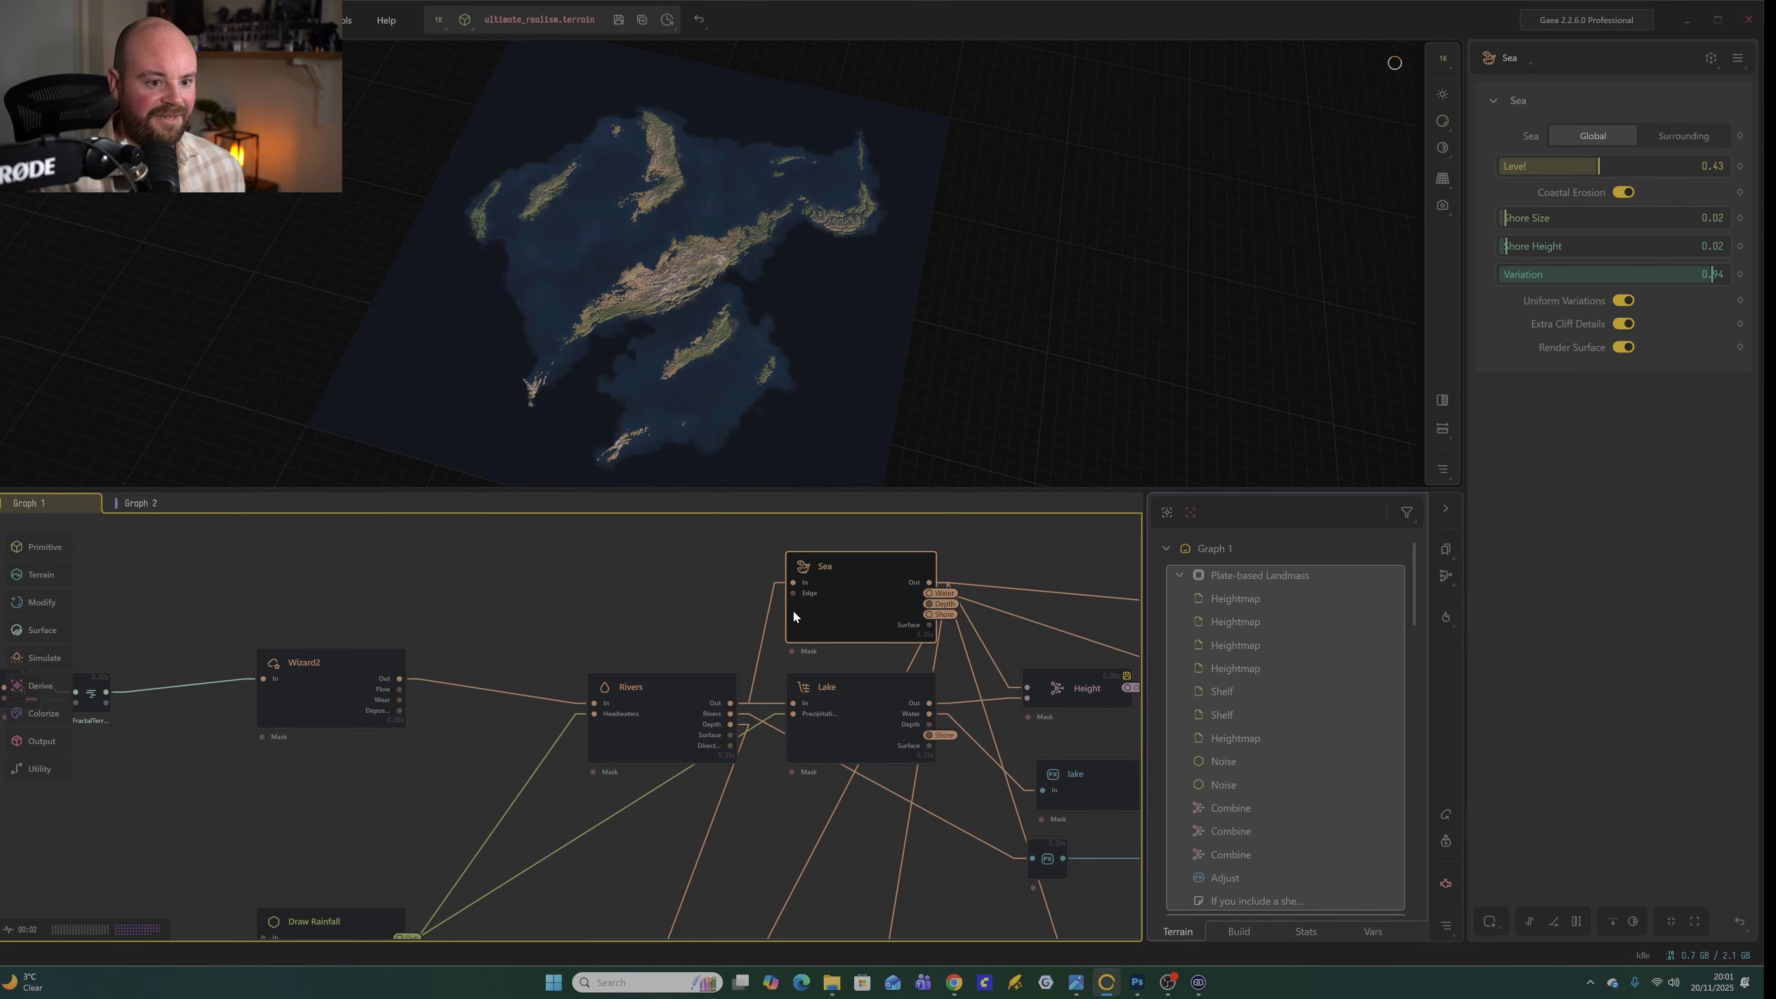
scroll(761, 610, "left", 10)
left_click(627, 665)
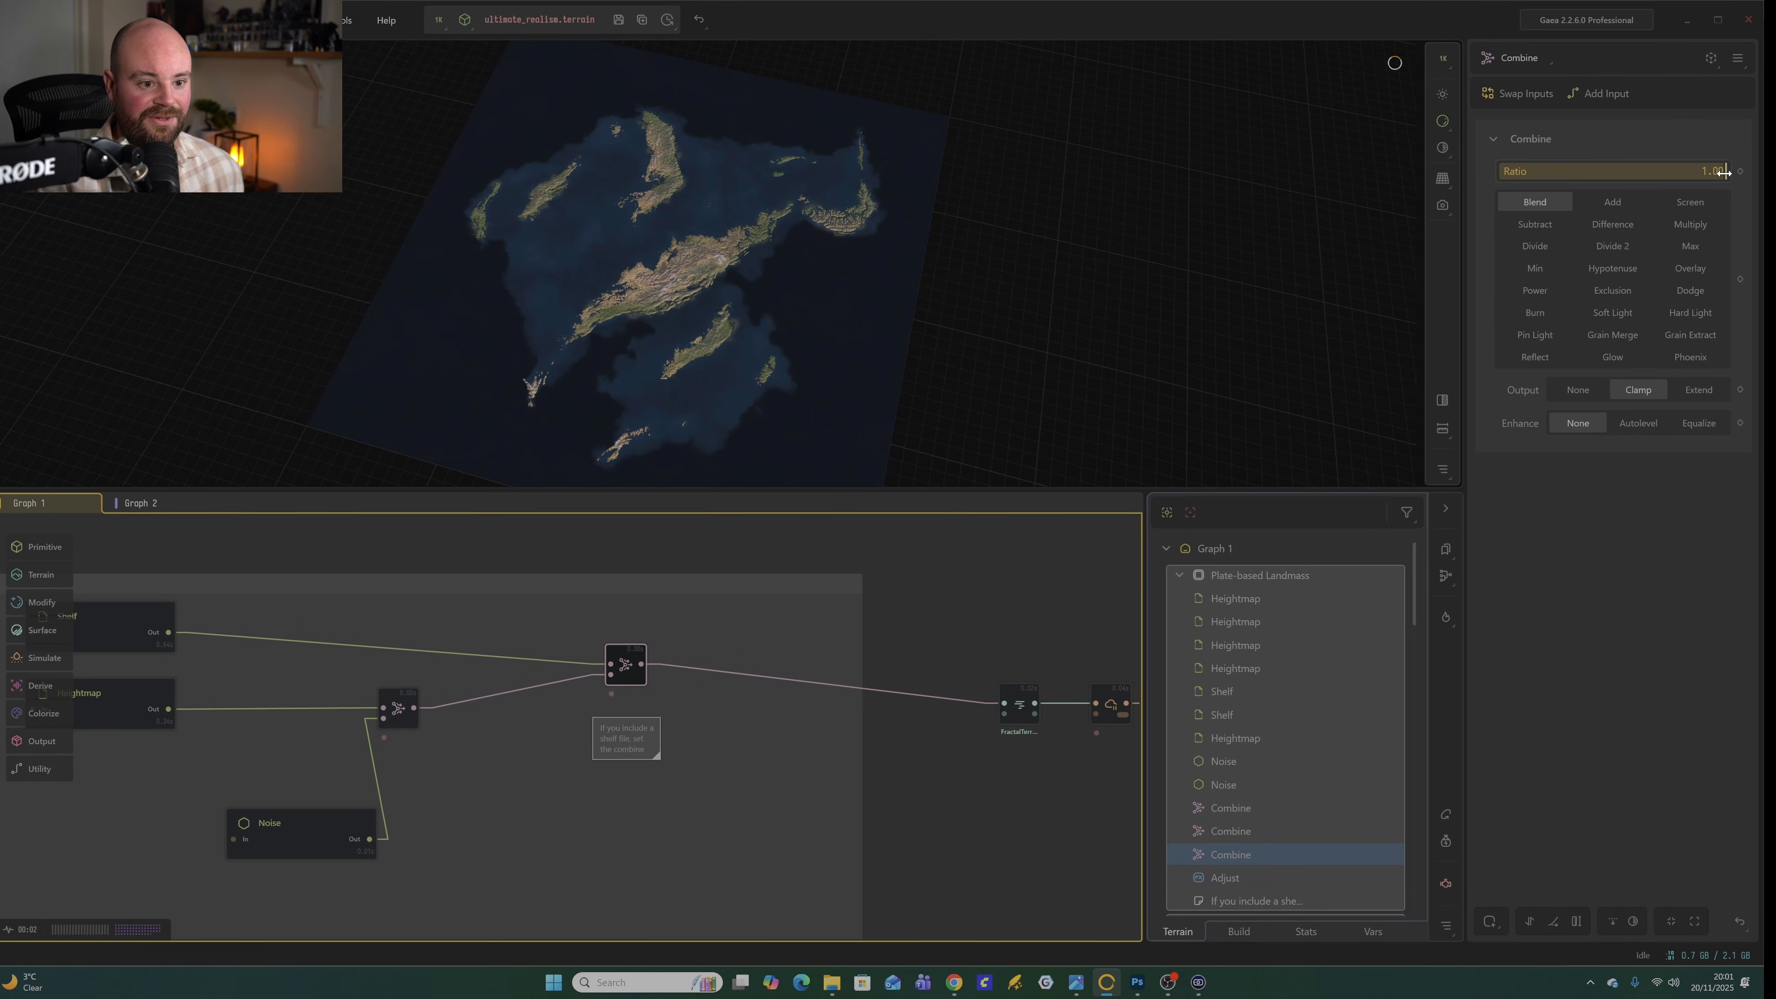
left_click_drag(1724, 172, 1612, 177)
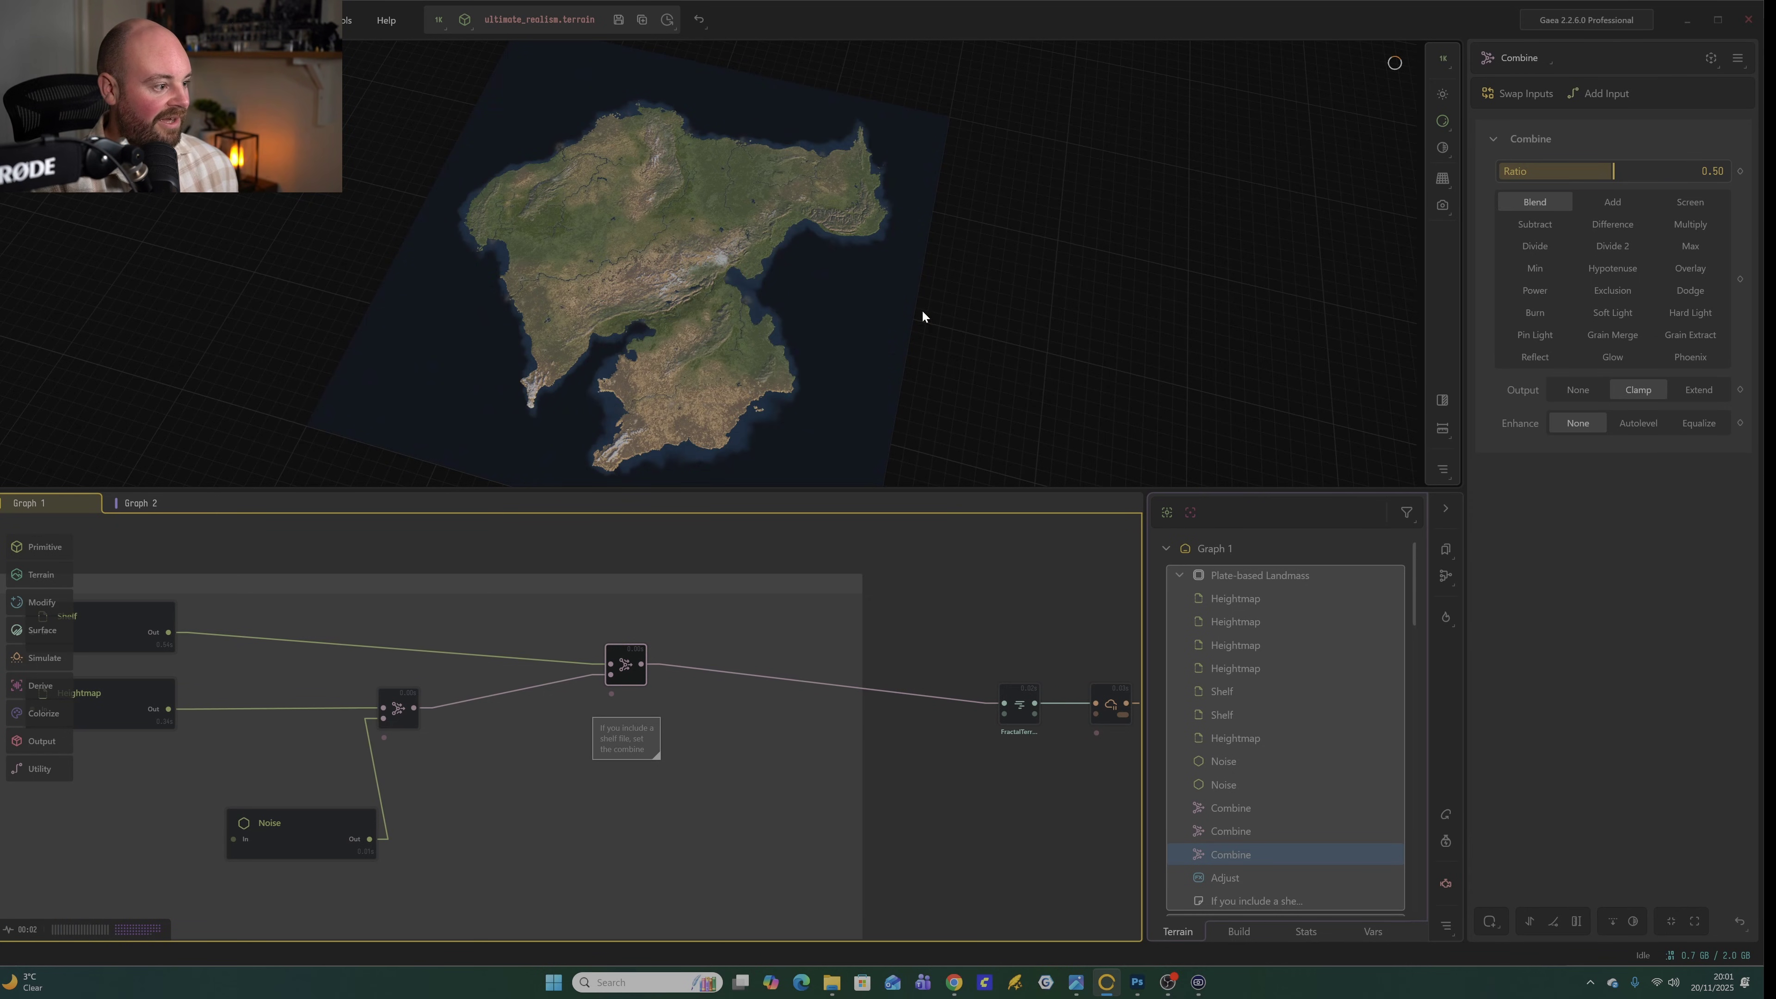
Orbit across the merged island and pan the graph to Wizard2 and Draw Rainfall.
scroll(674, 356, "up", 5)
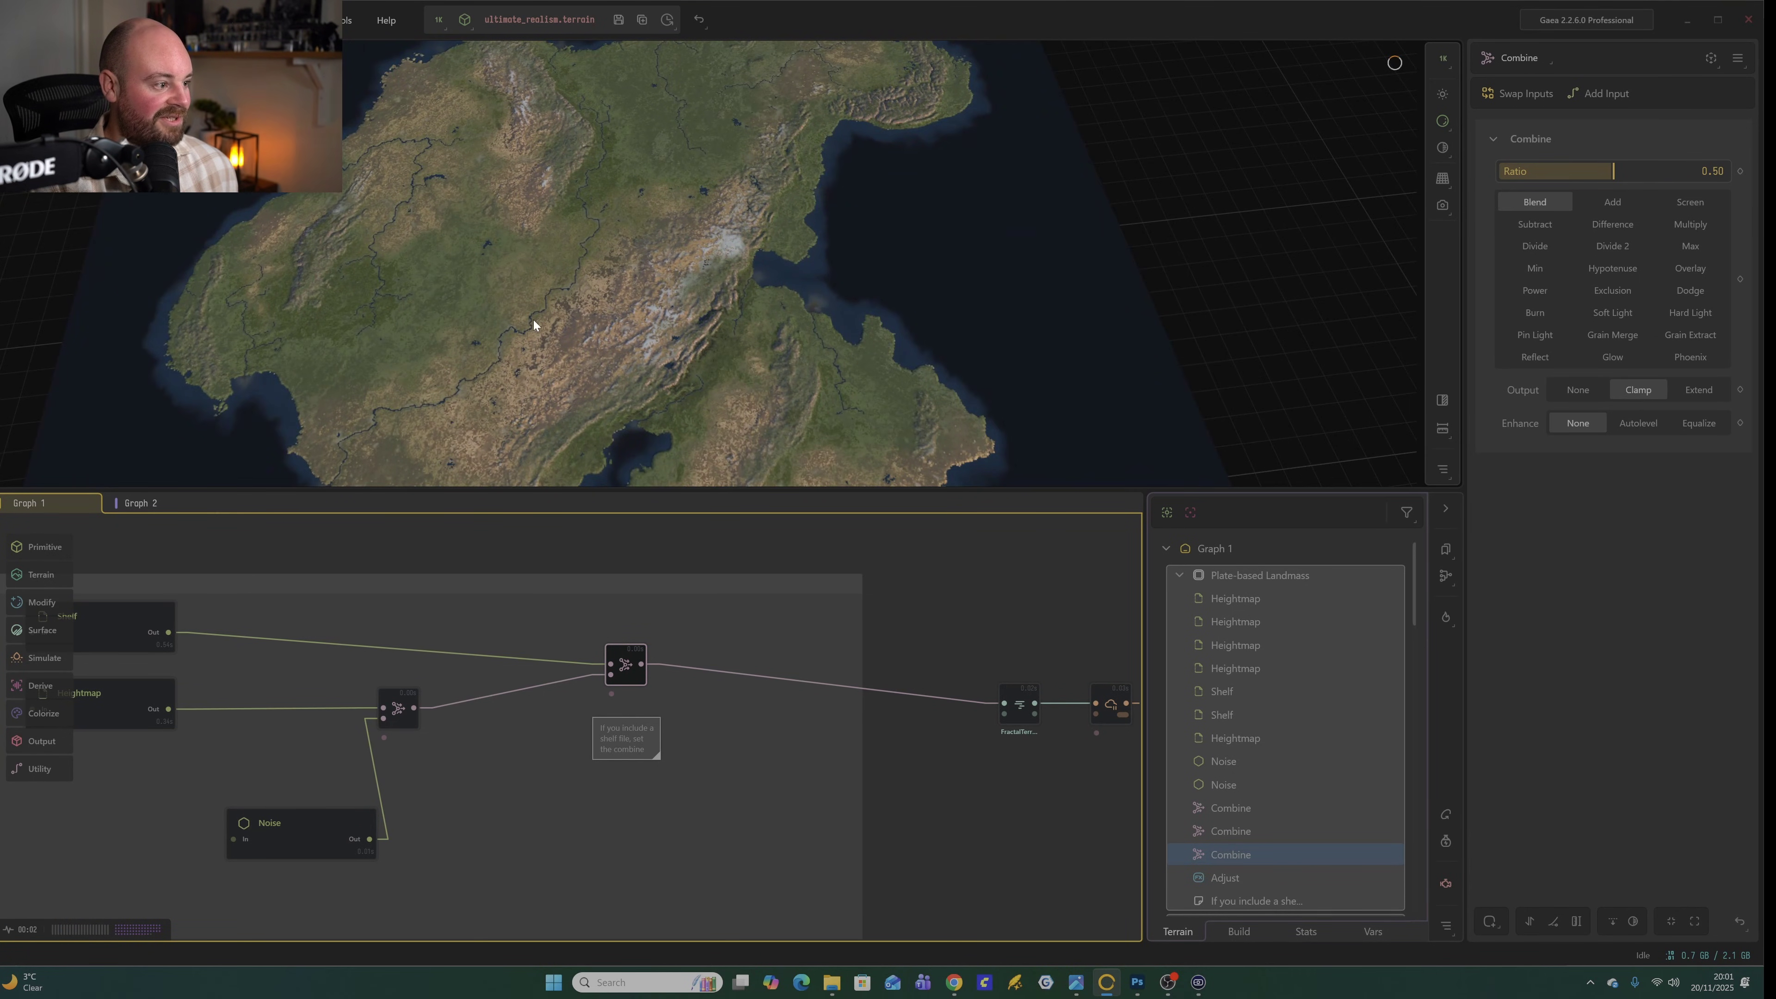
left_click_drag(610, 234, 709, 365)
scroll(782, 383, "down", 5)
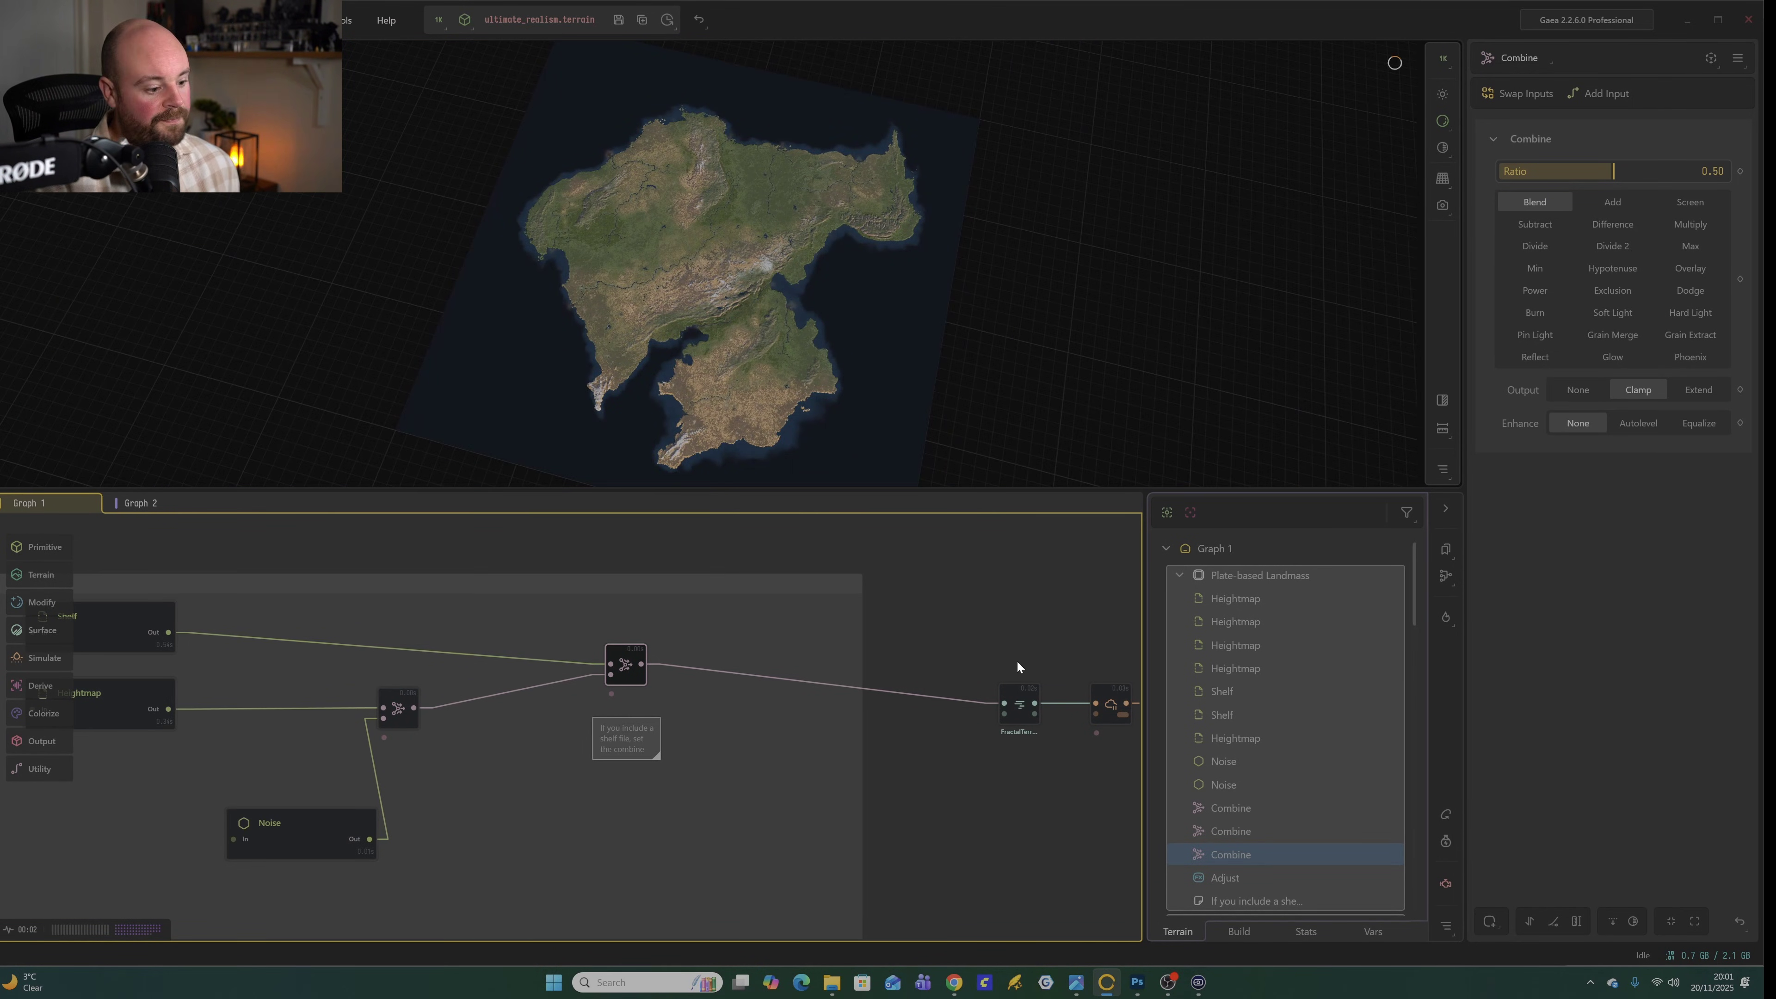
middle_click_drag(1018, 661, 723, 754)
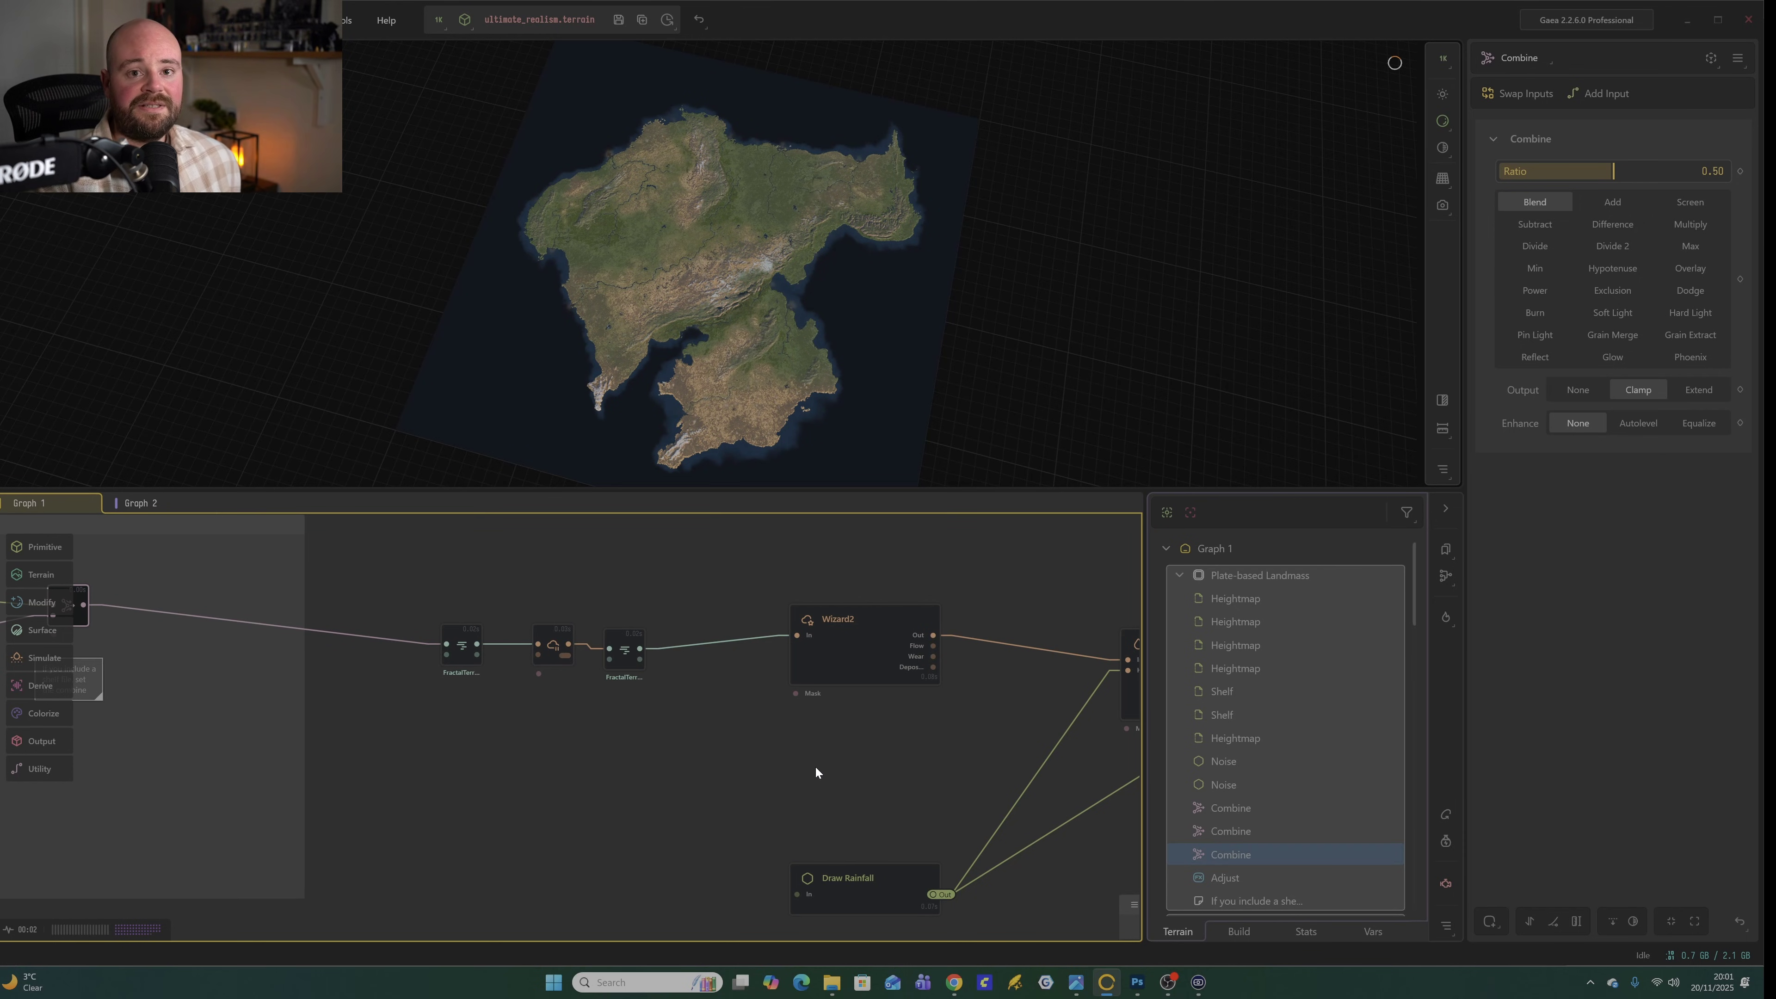
middle_click_drag(708, 703, 701, 690)
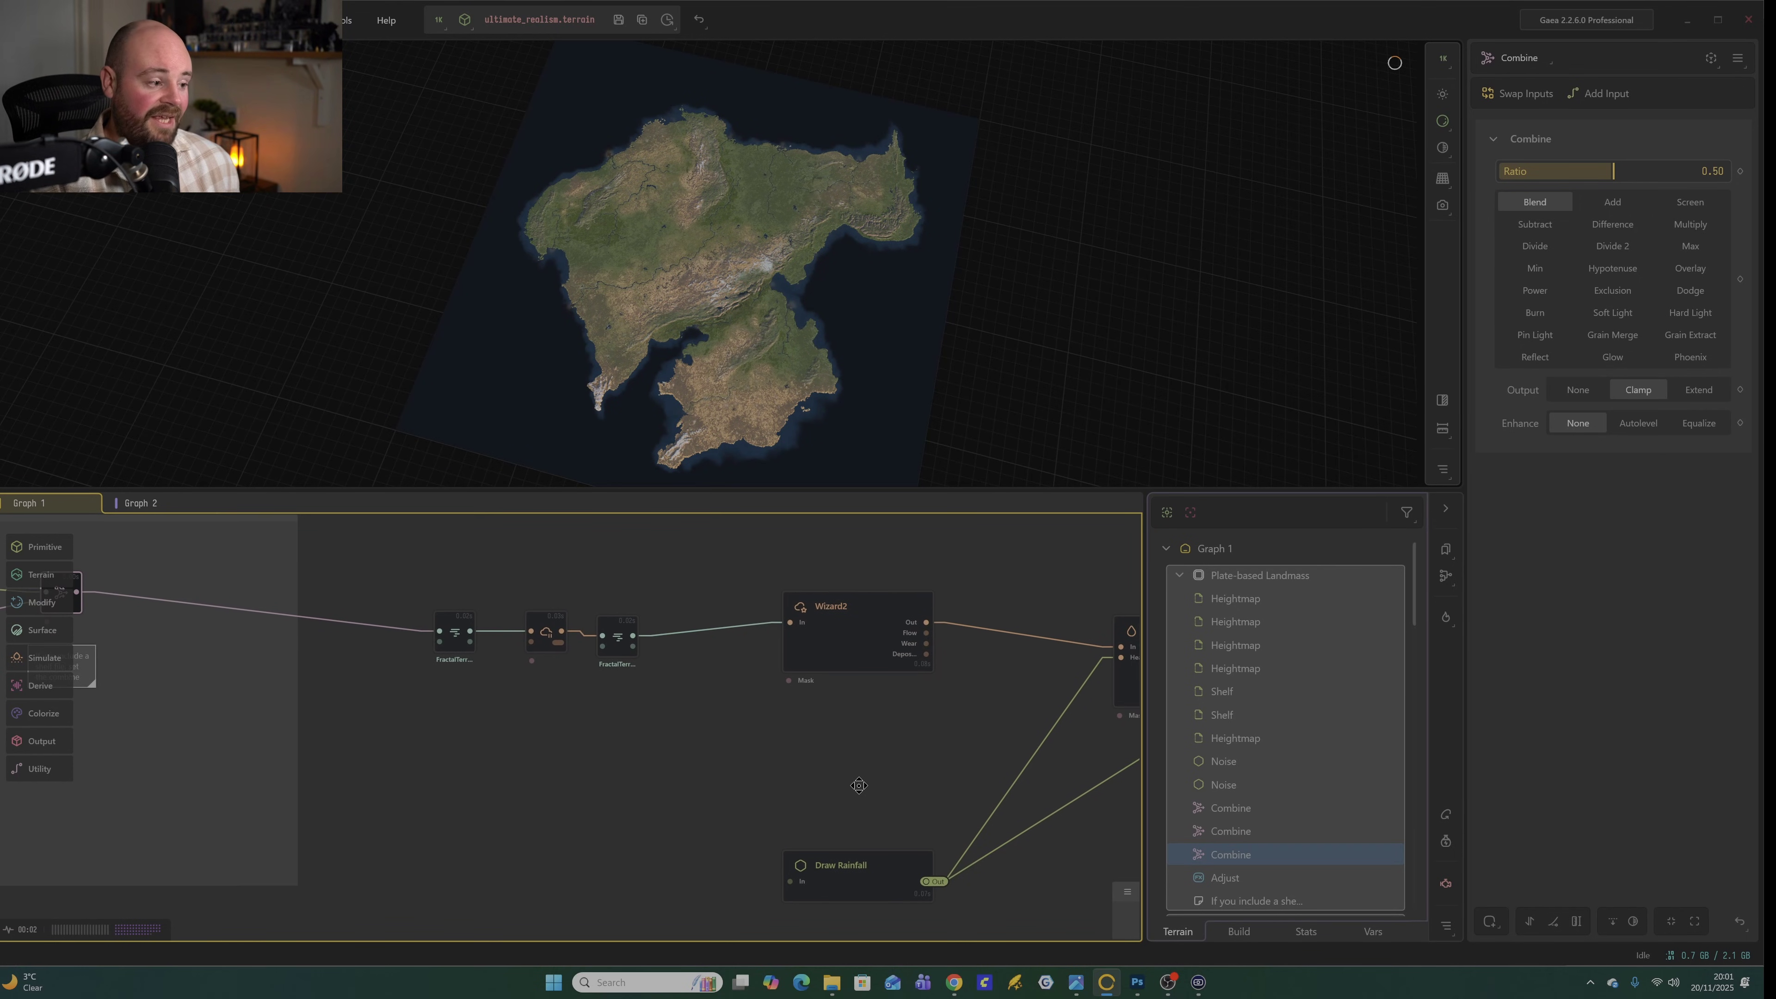
Select Draw Rainfall, follow it to the Rivers, Lake and Height nodes, then open Graph 2.
left_click(864, 864)
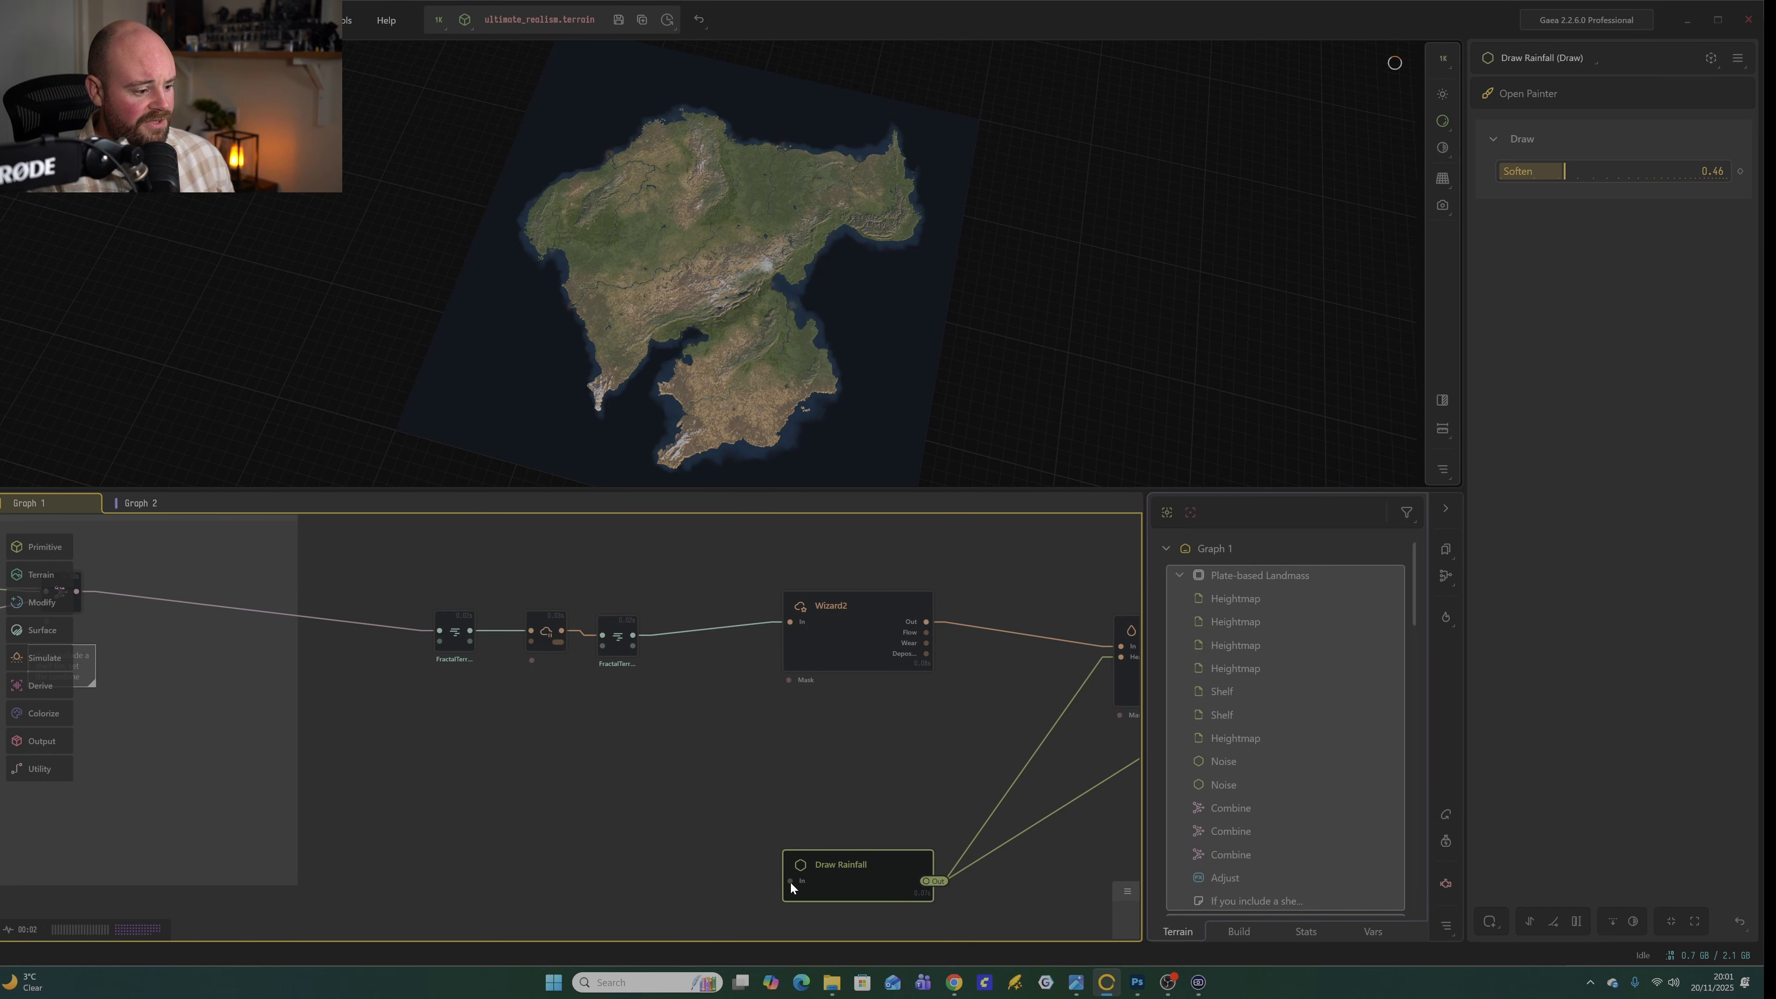
middle_click_drag(796, 887, 641, 869)
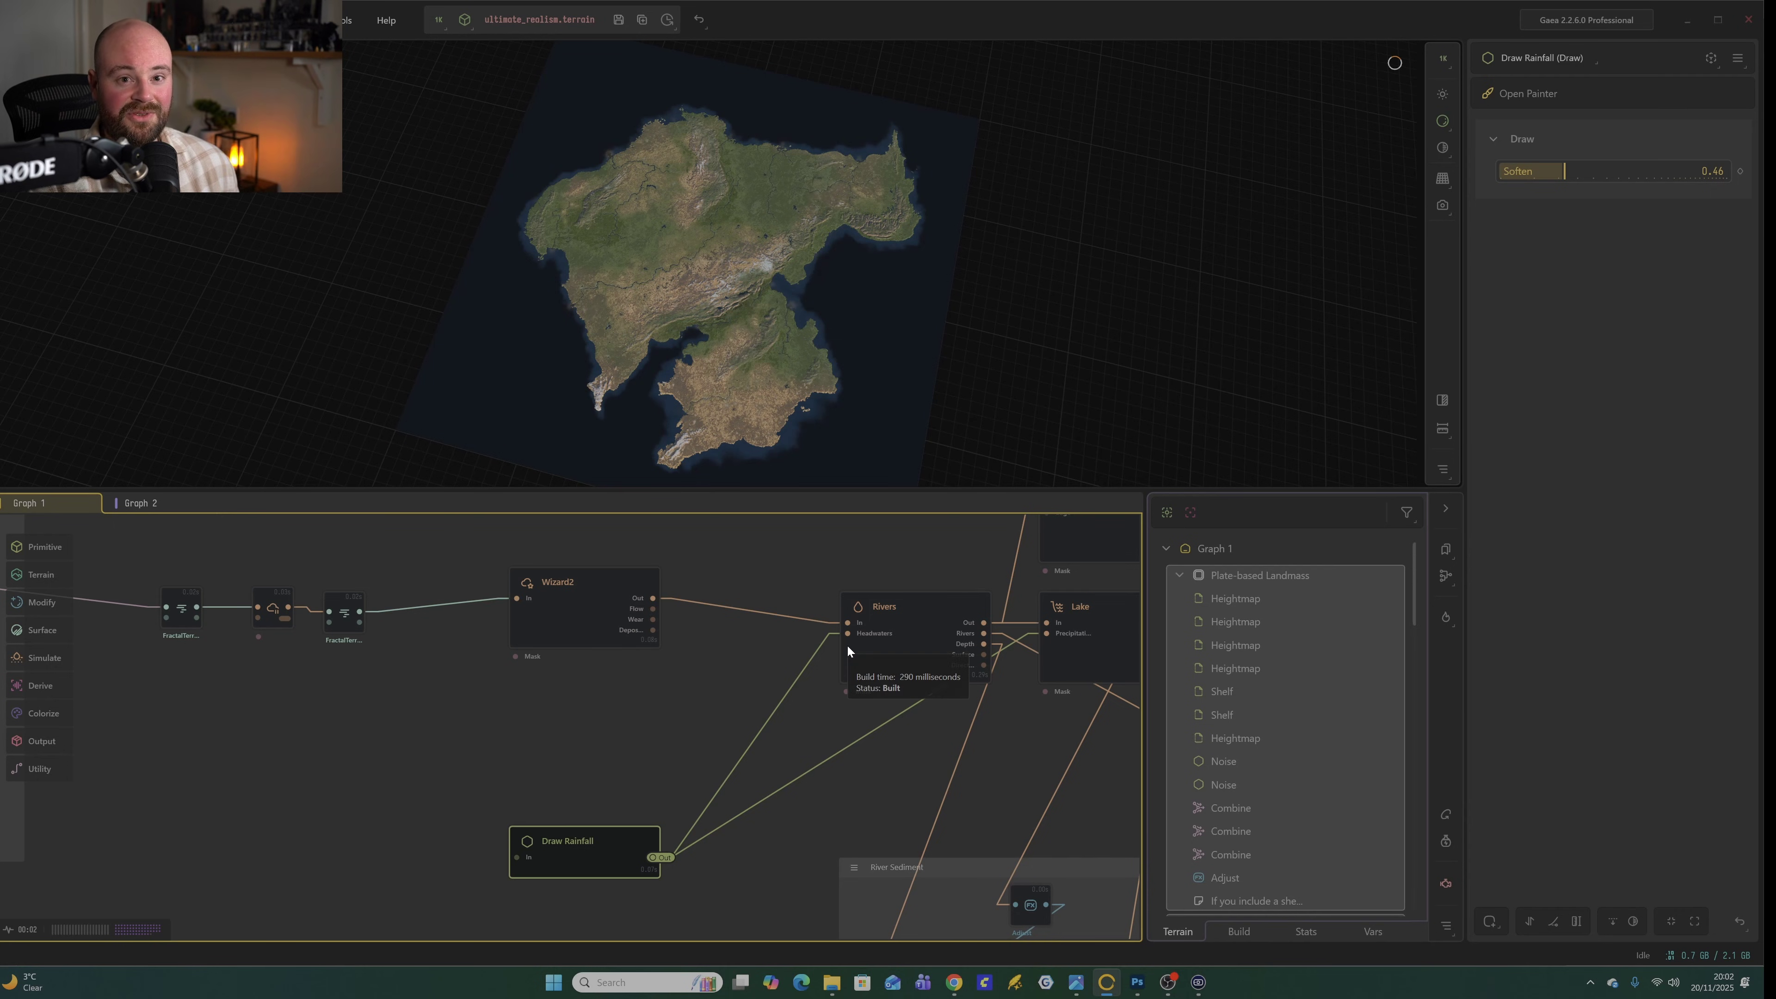
middle_click_drag(843, 644, 616, 686)
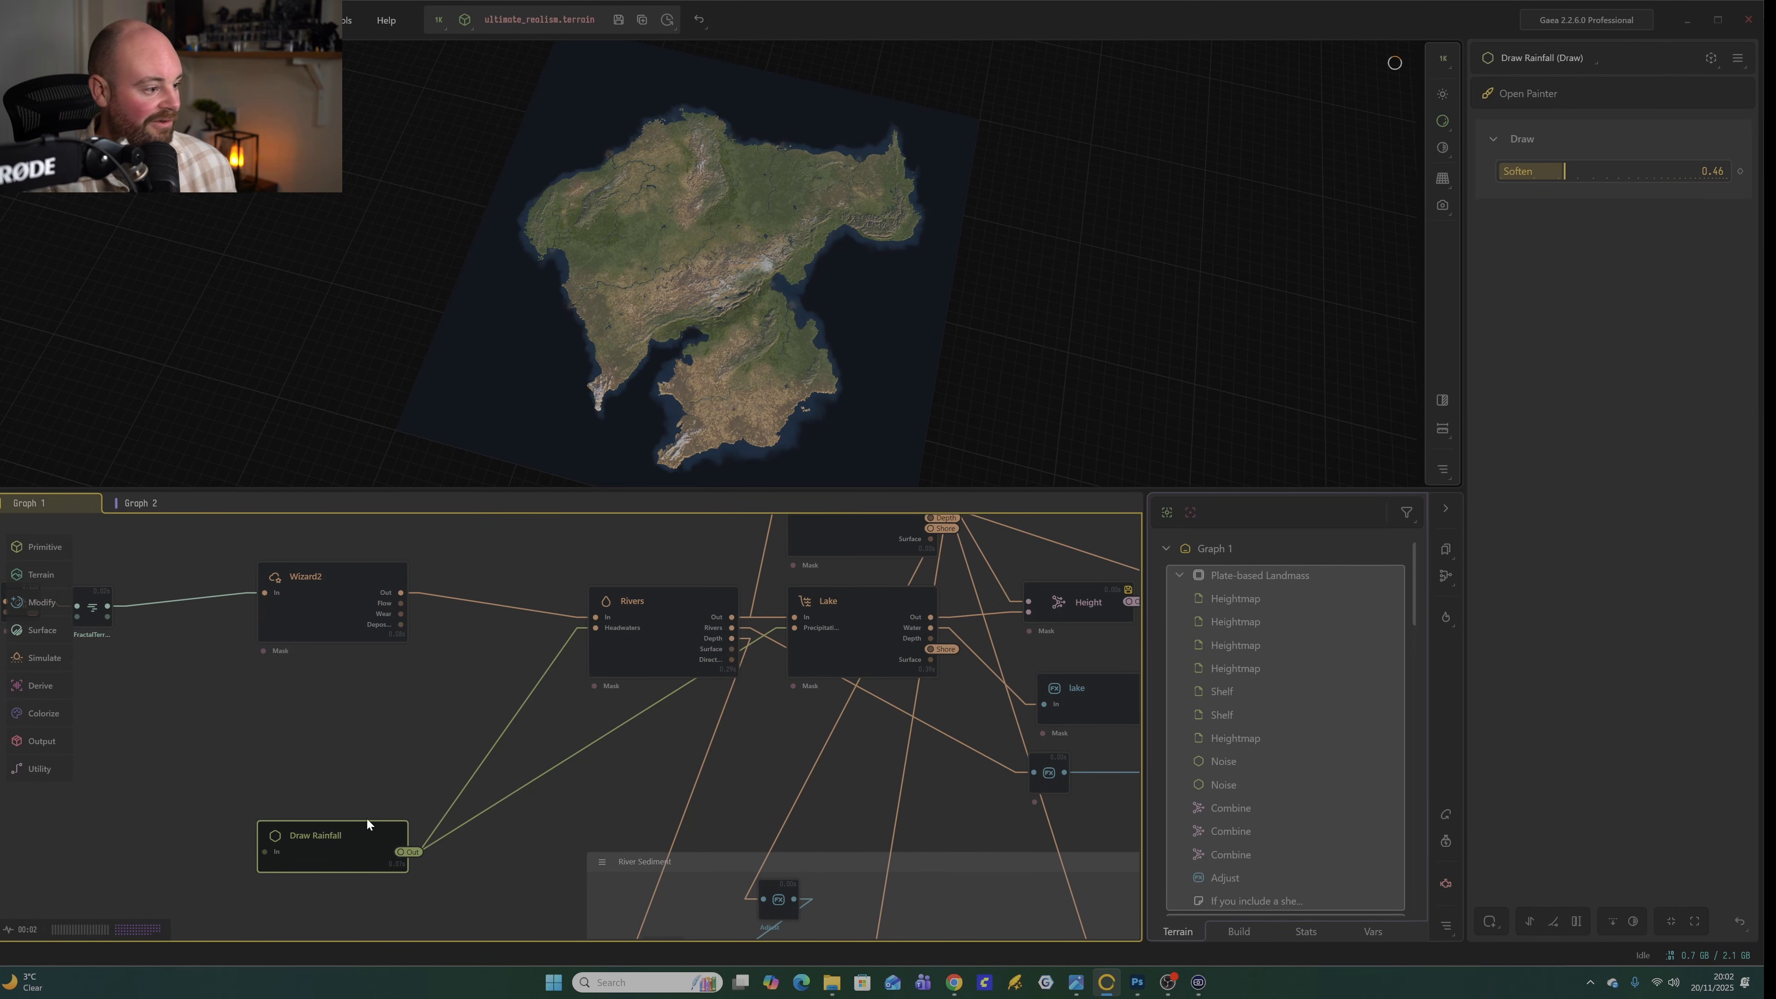
left_click(146, 502)
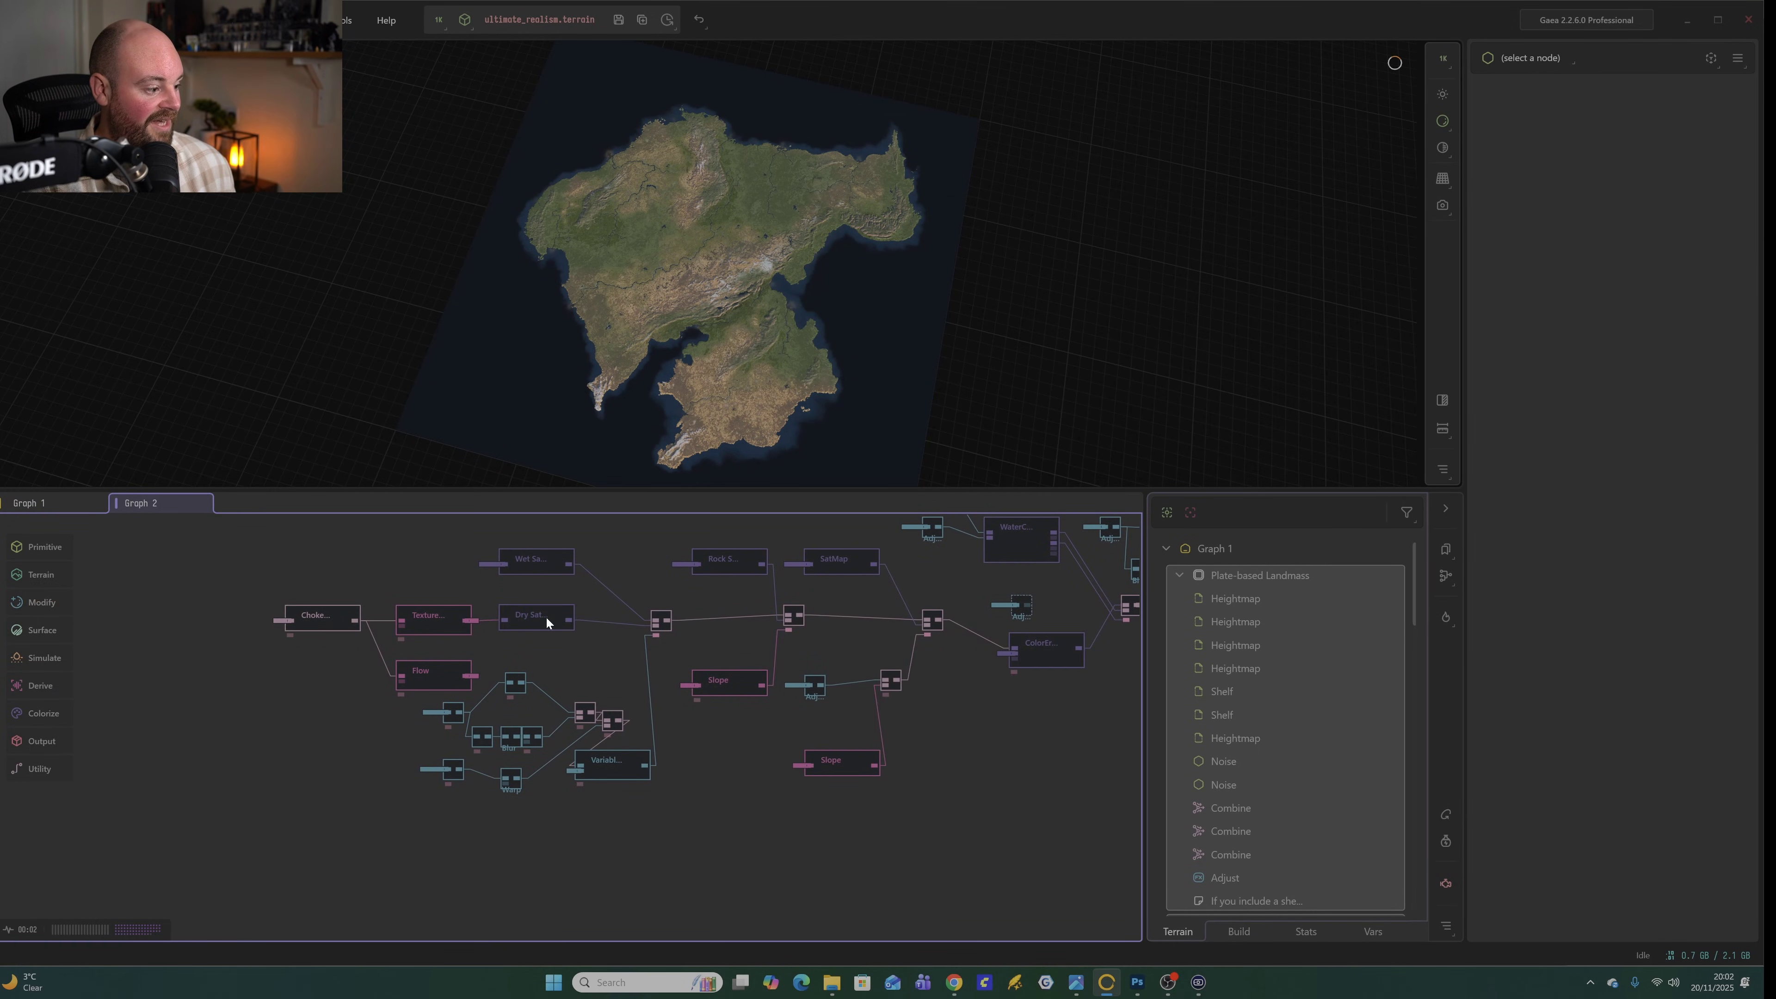
Zoom and pan over Graph 2's Wet, Dry, Rock SatMap and TextureBase nodes, then return to Graph 1.
scroll(555, 620, "up", 5)
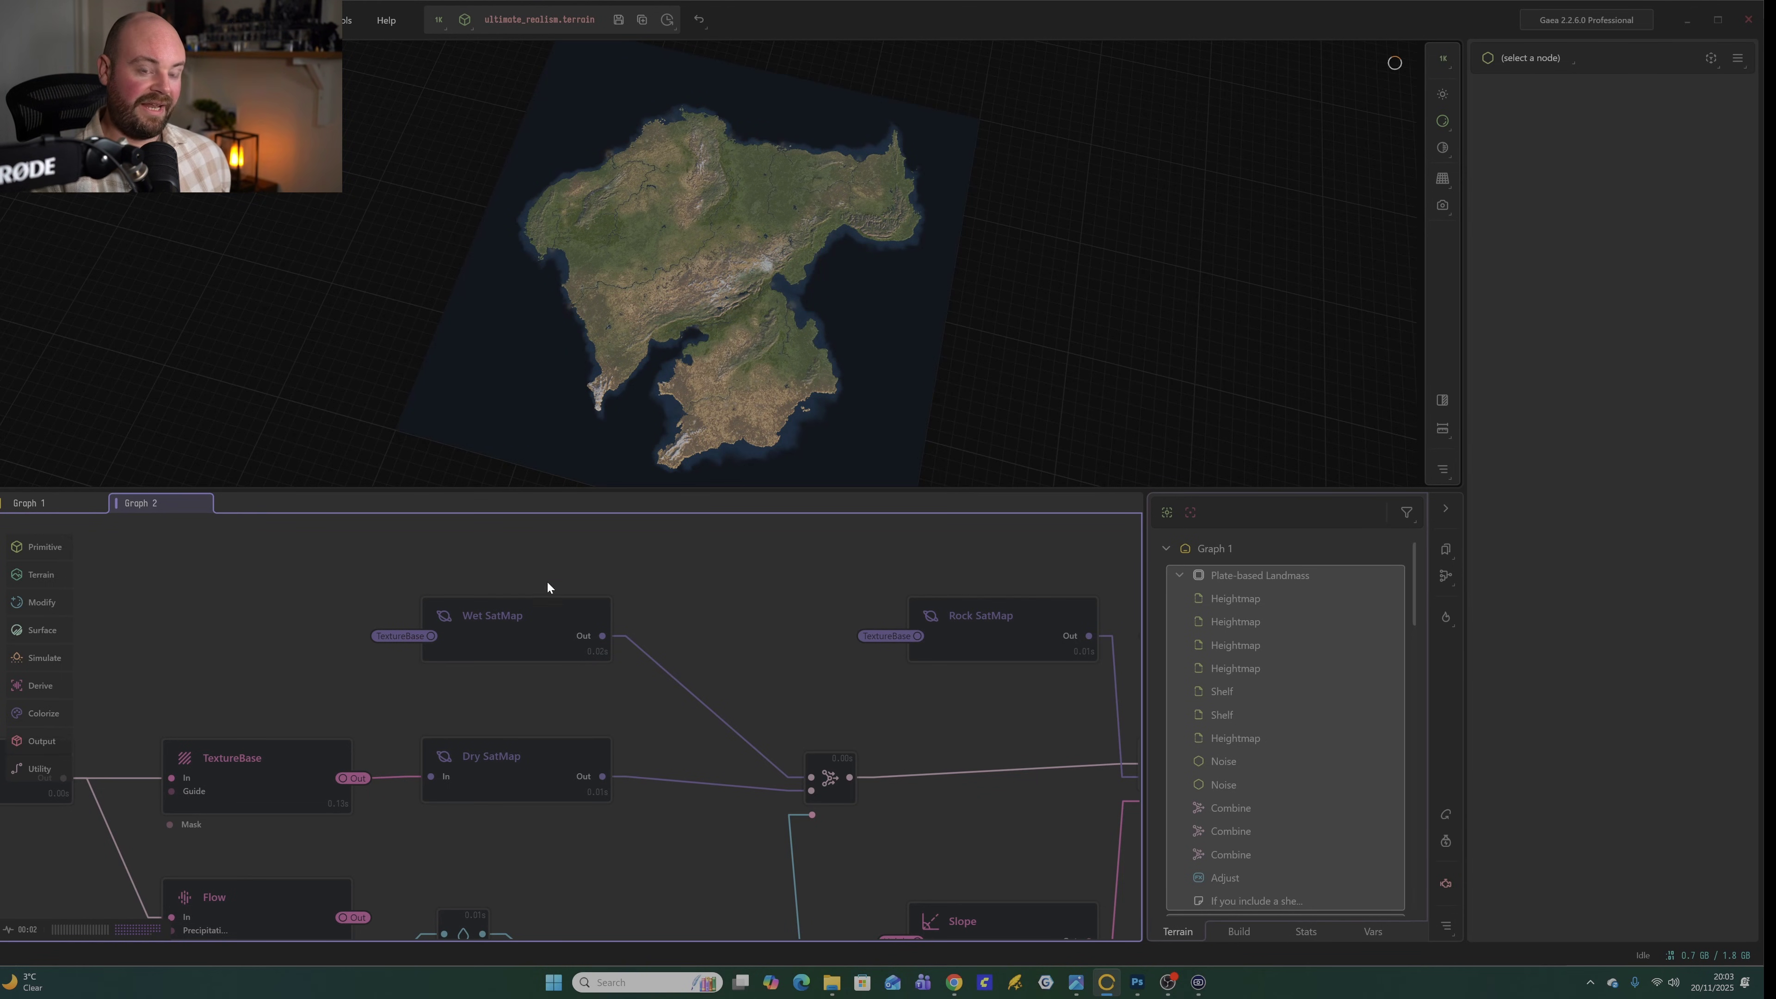
scroll(559, 769, "down", 1)
scroll(577, 703, "right", 1, "shift")
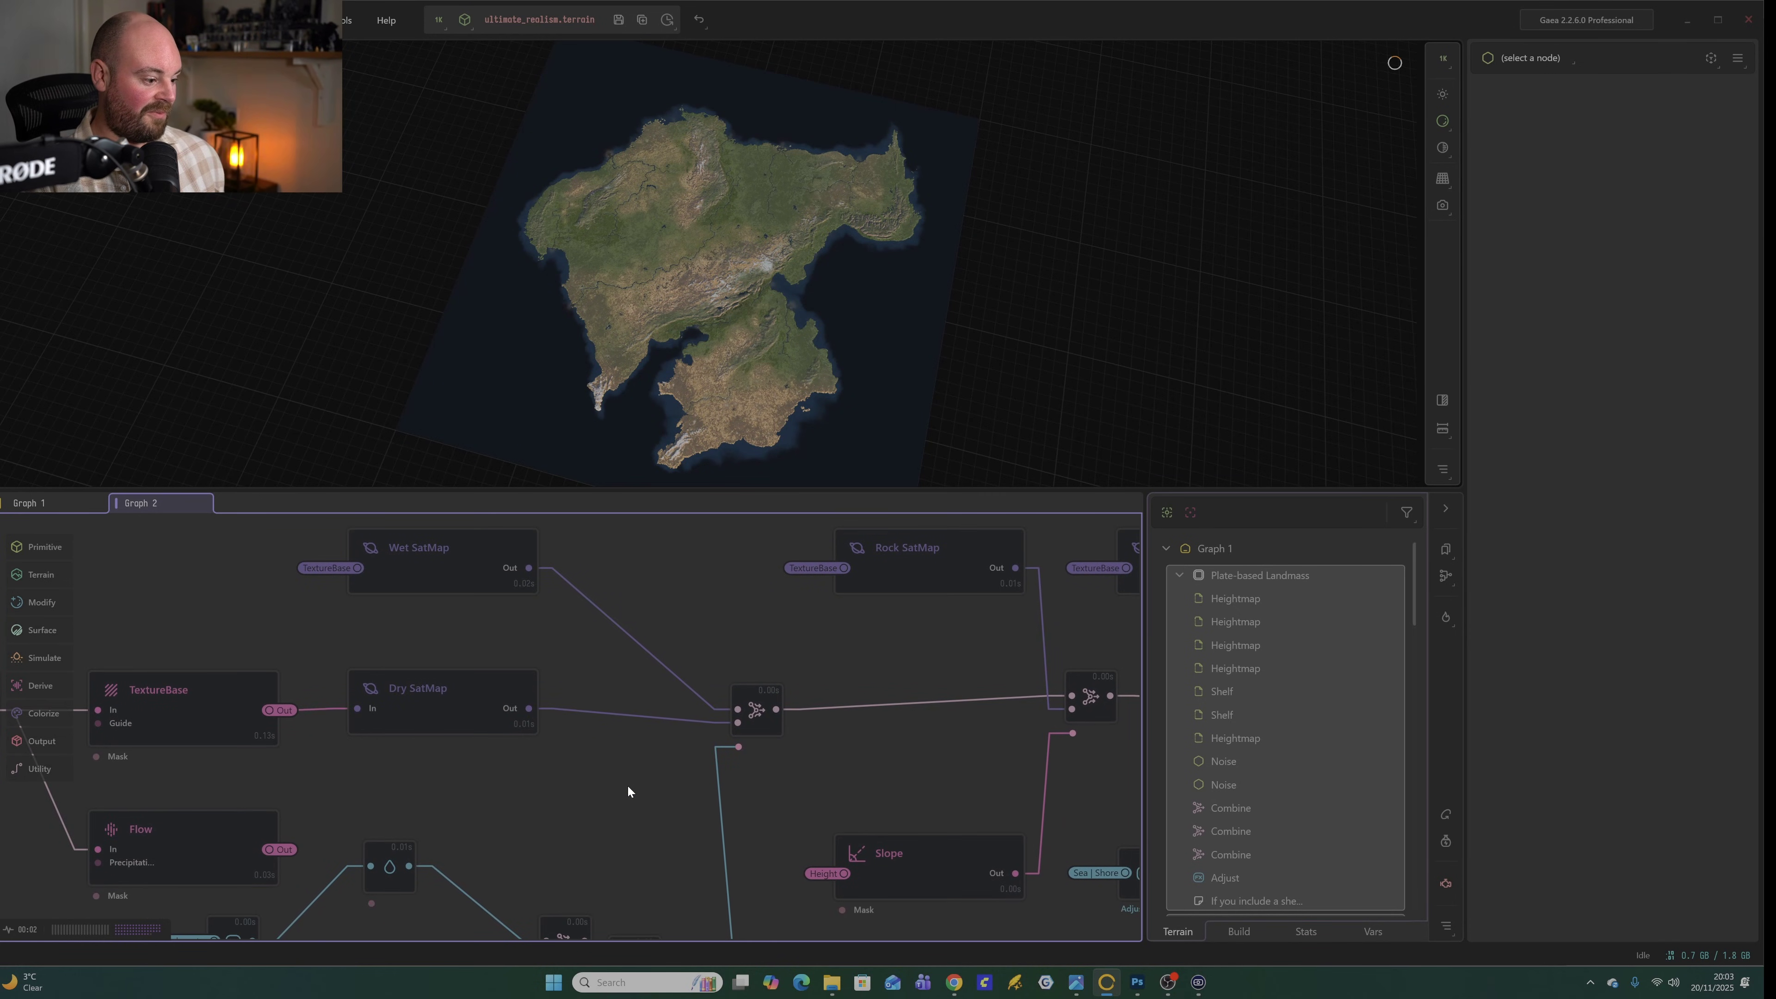
scroll(700, 721, "down", 1)
left_click(53, 501)
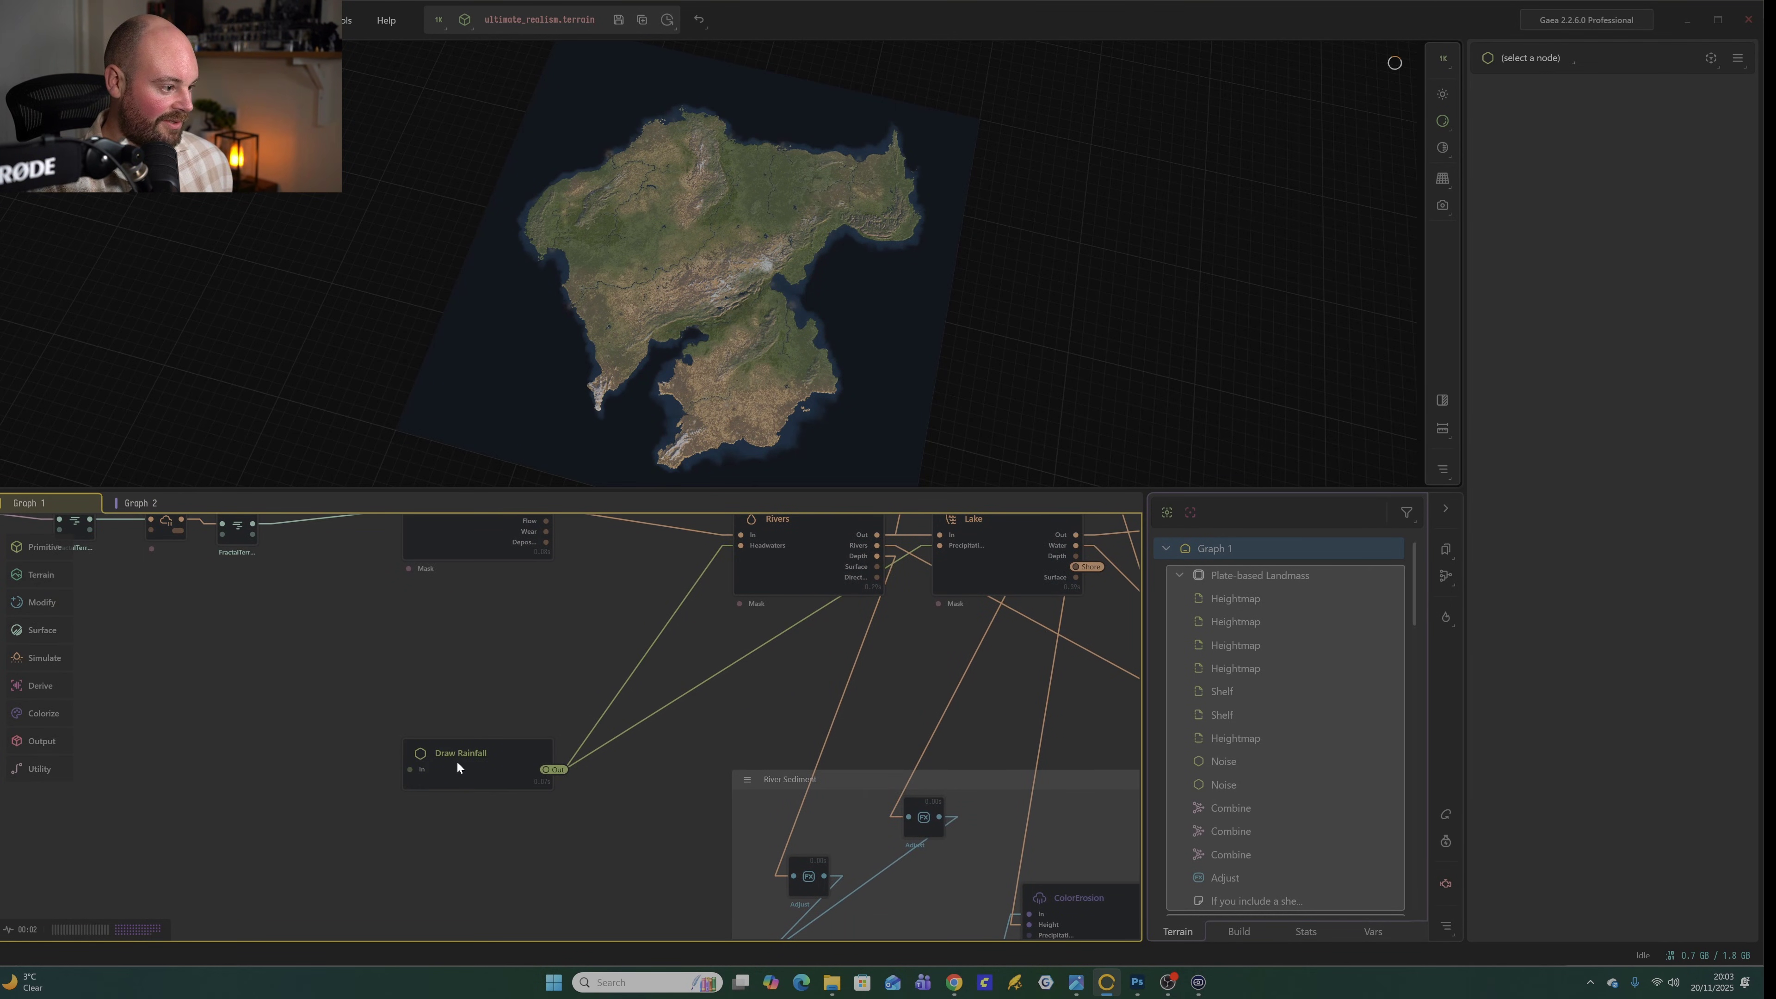
Open the Draw Rainfall painter, clear its canvas, and enlarge the rainfall brush.
left_click(459, 766)
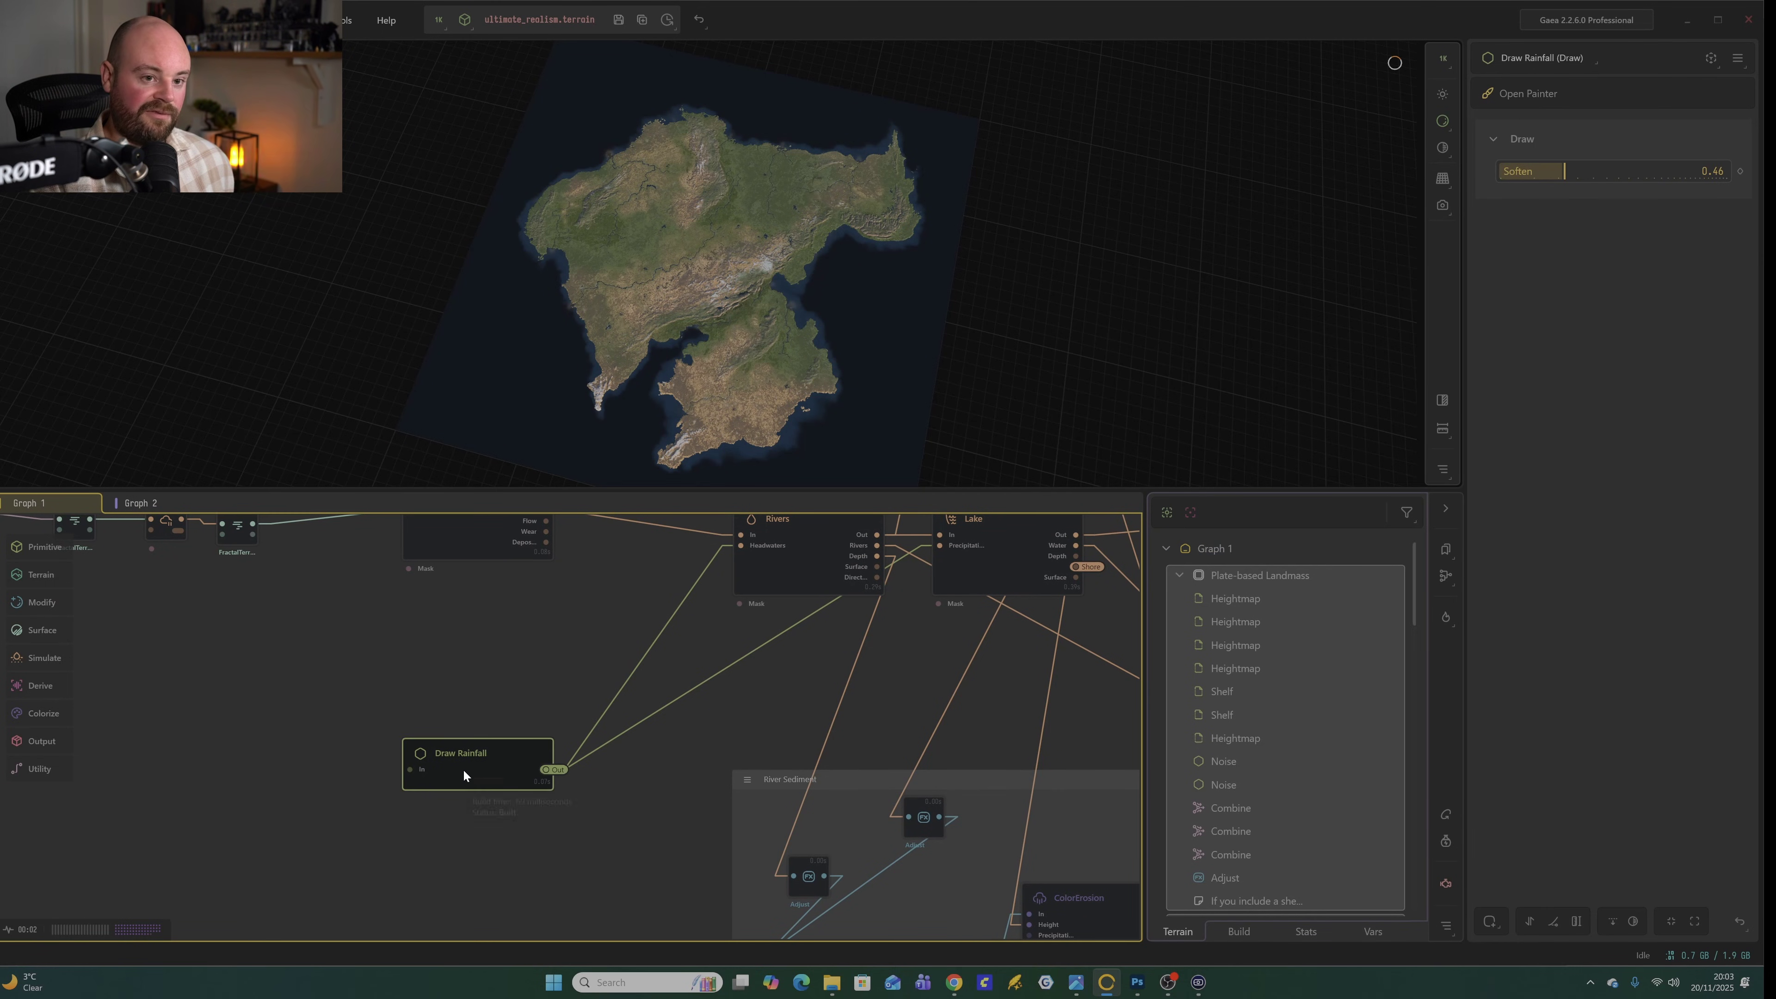
left_click(1523, 93)
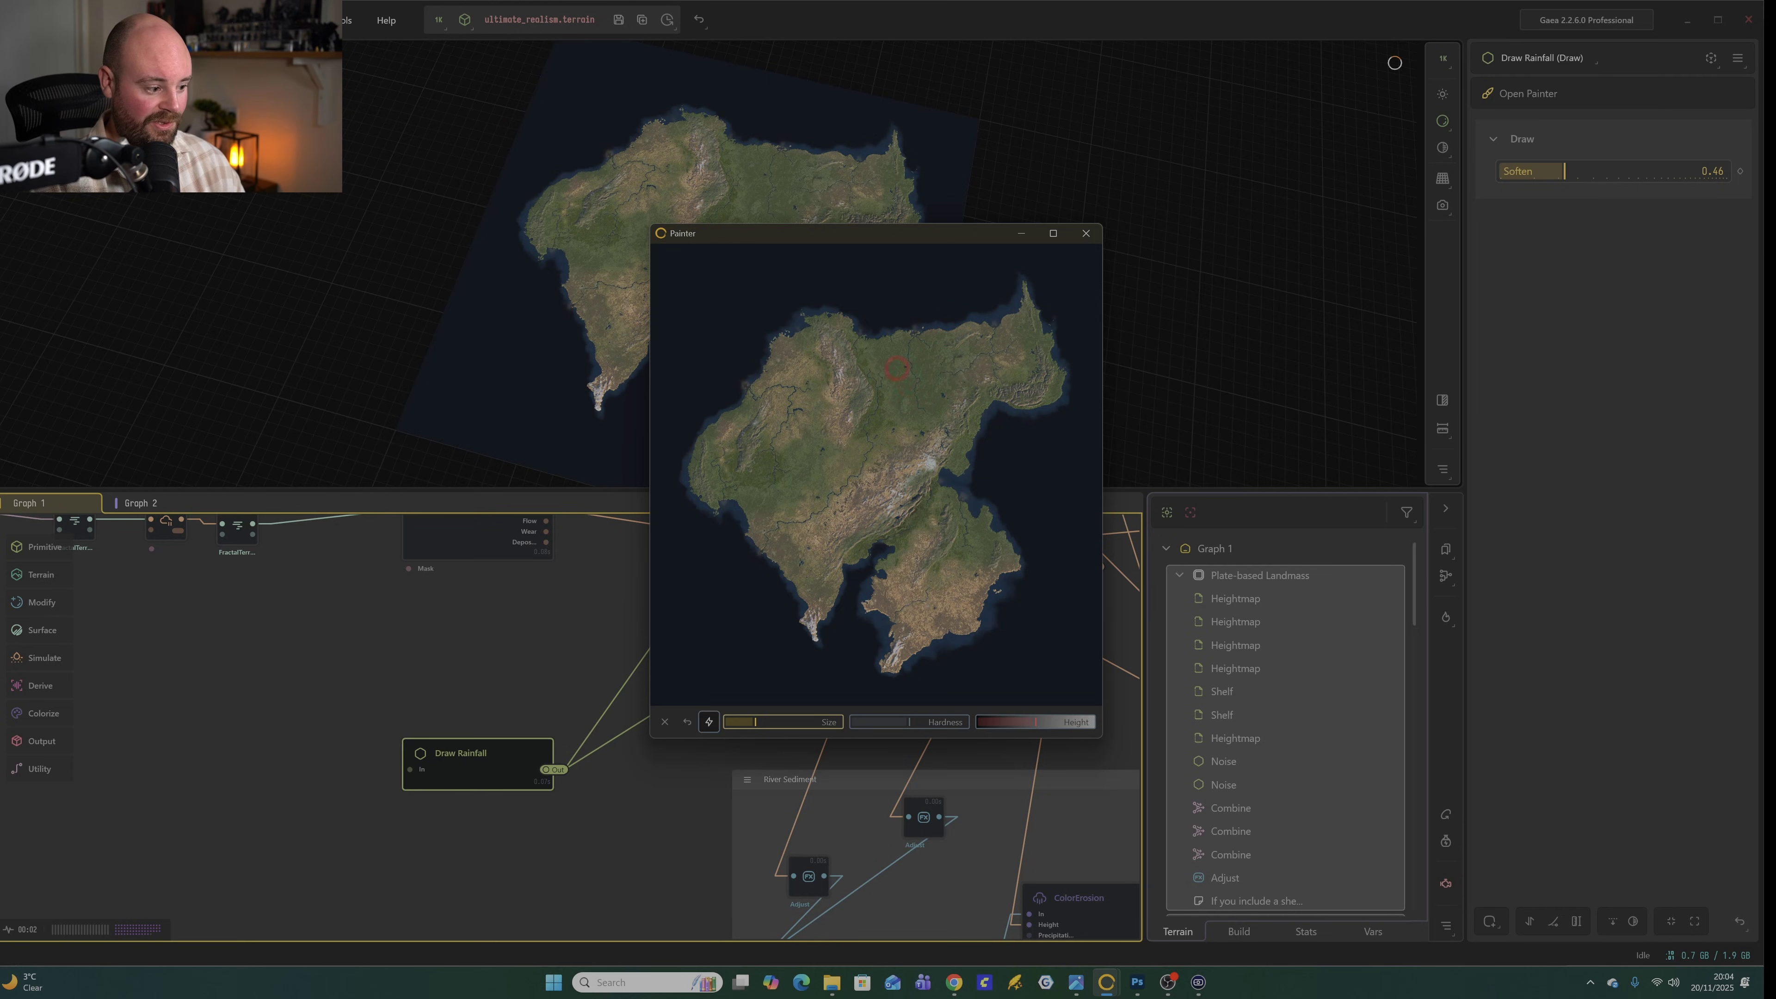
left_click(664, 722)
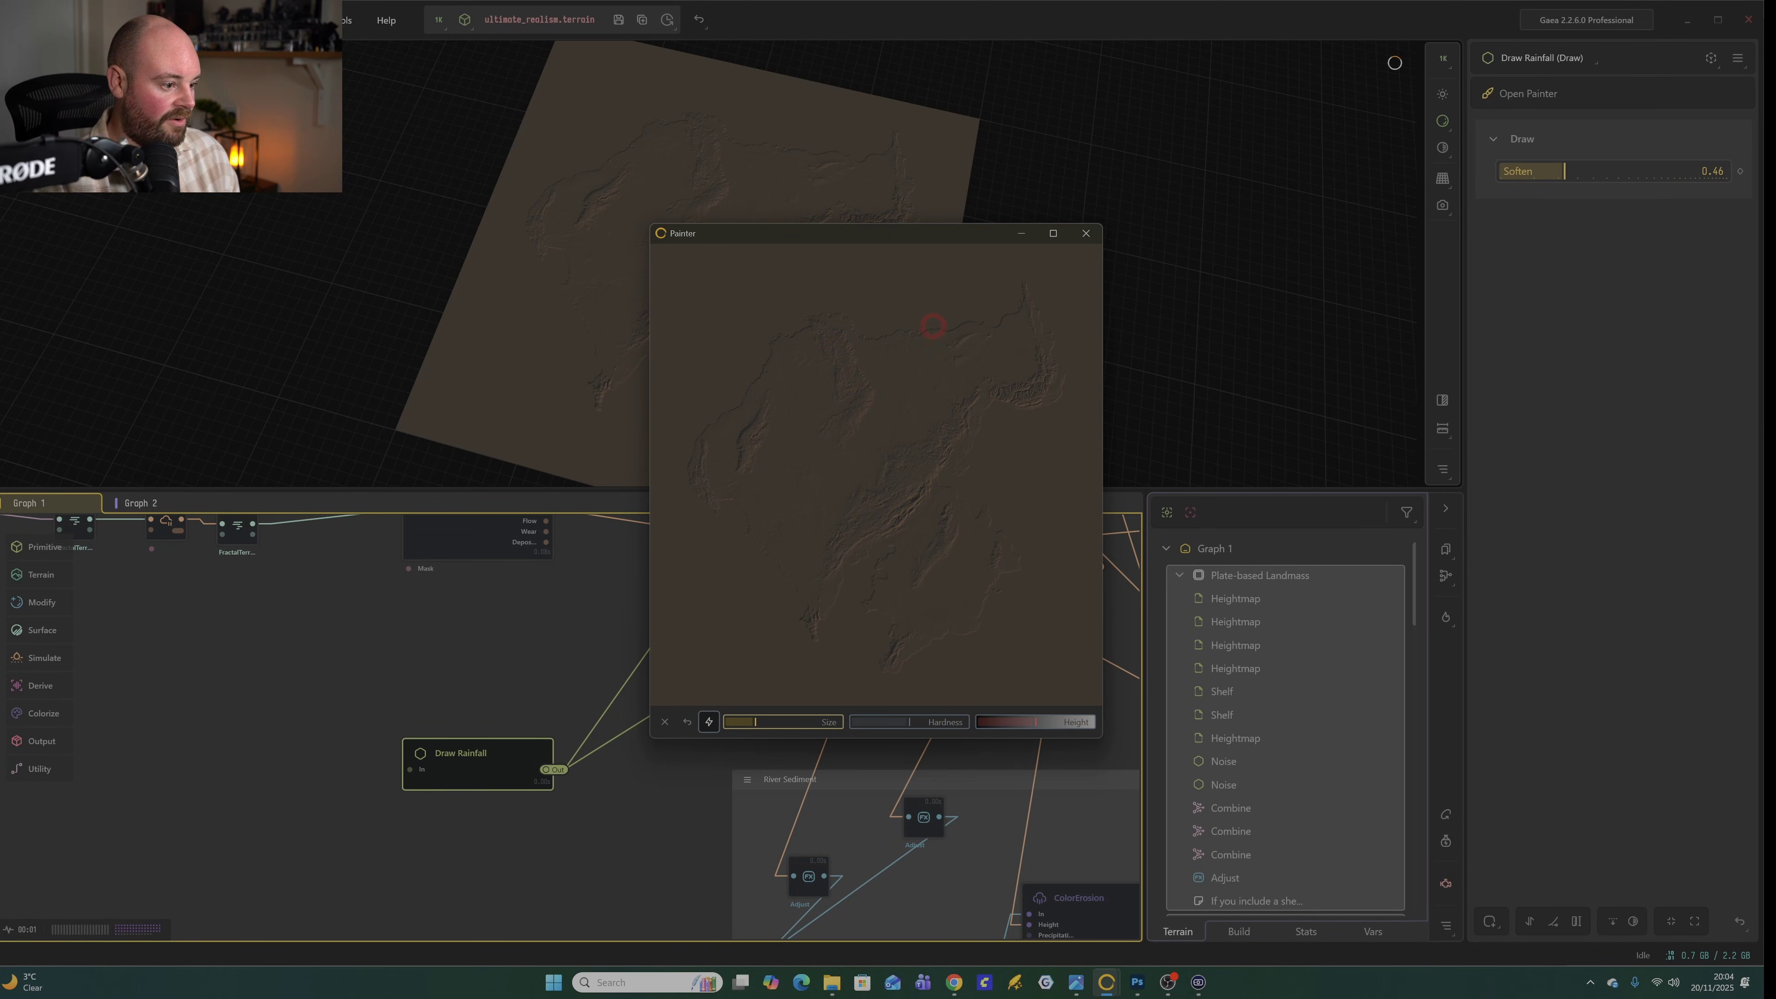
scroll(952, 408, "up", 3)
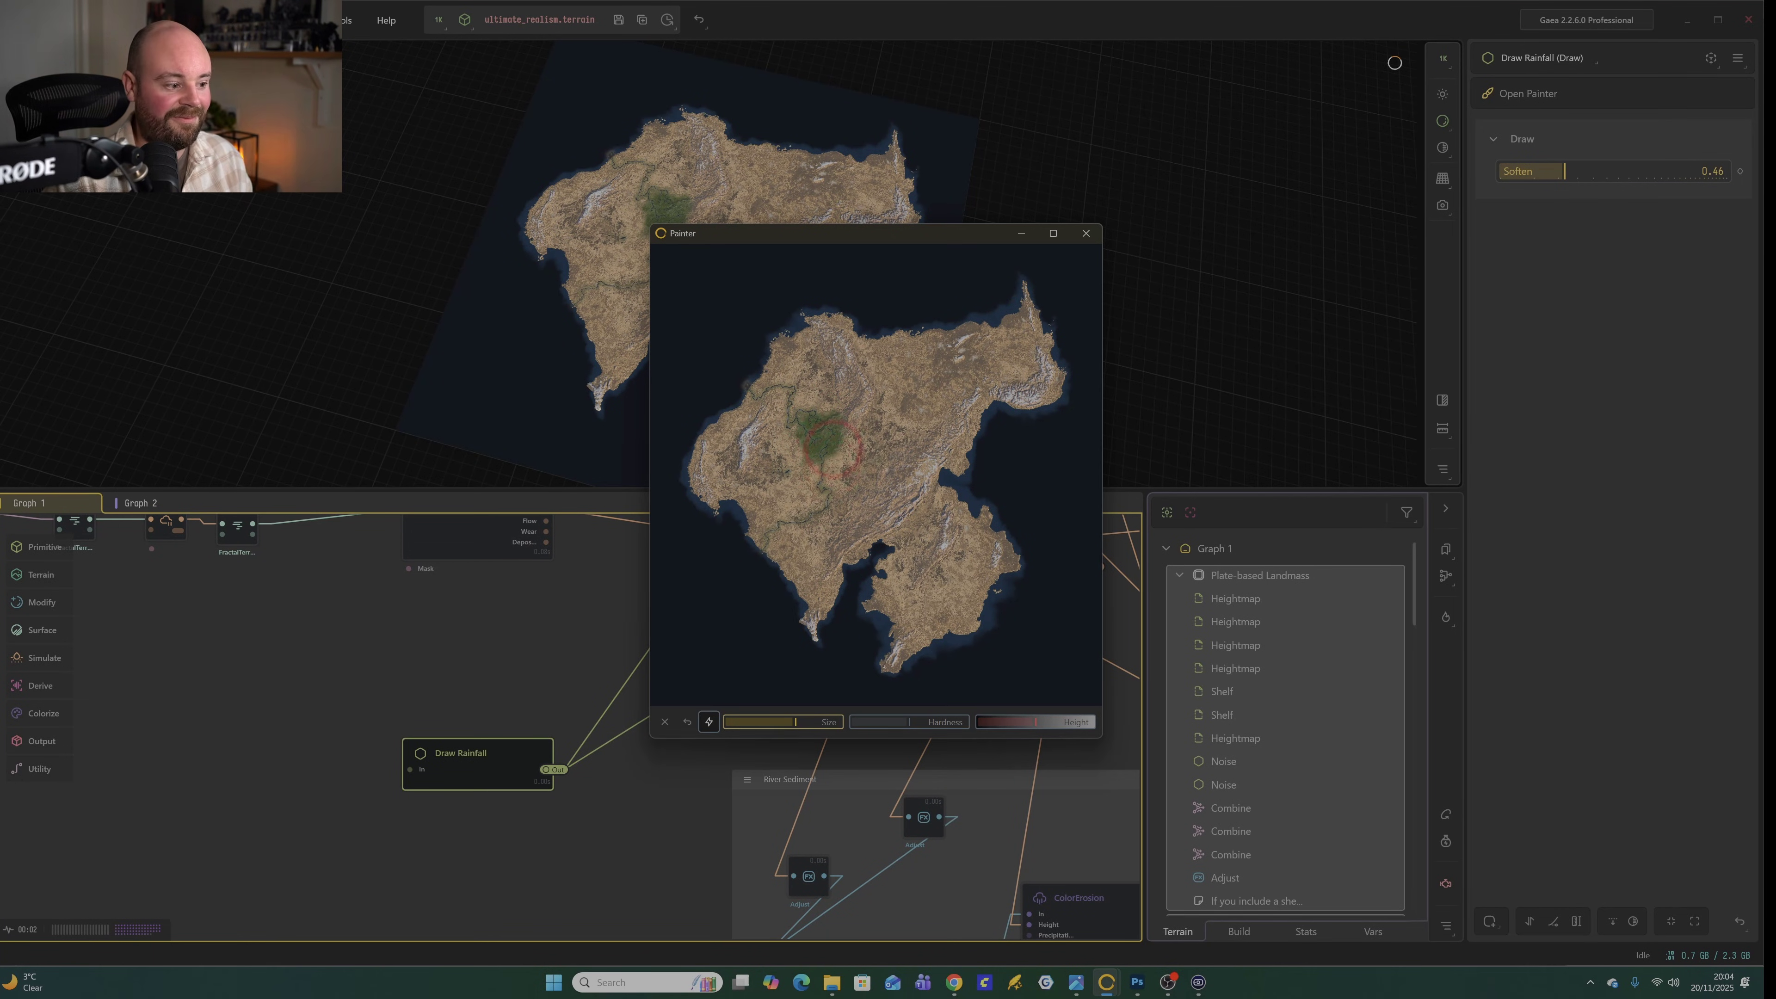
Enlarge the Painter window, set brush Hardness near 0, and paint rainfall along the north coast.
mouse_move(651, 737)
left_mouse_down()
mouse_move(606, 750)
mouse_move(414, 924)
left_mouse_up()
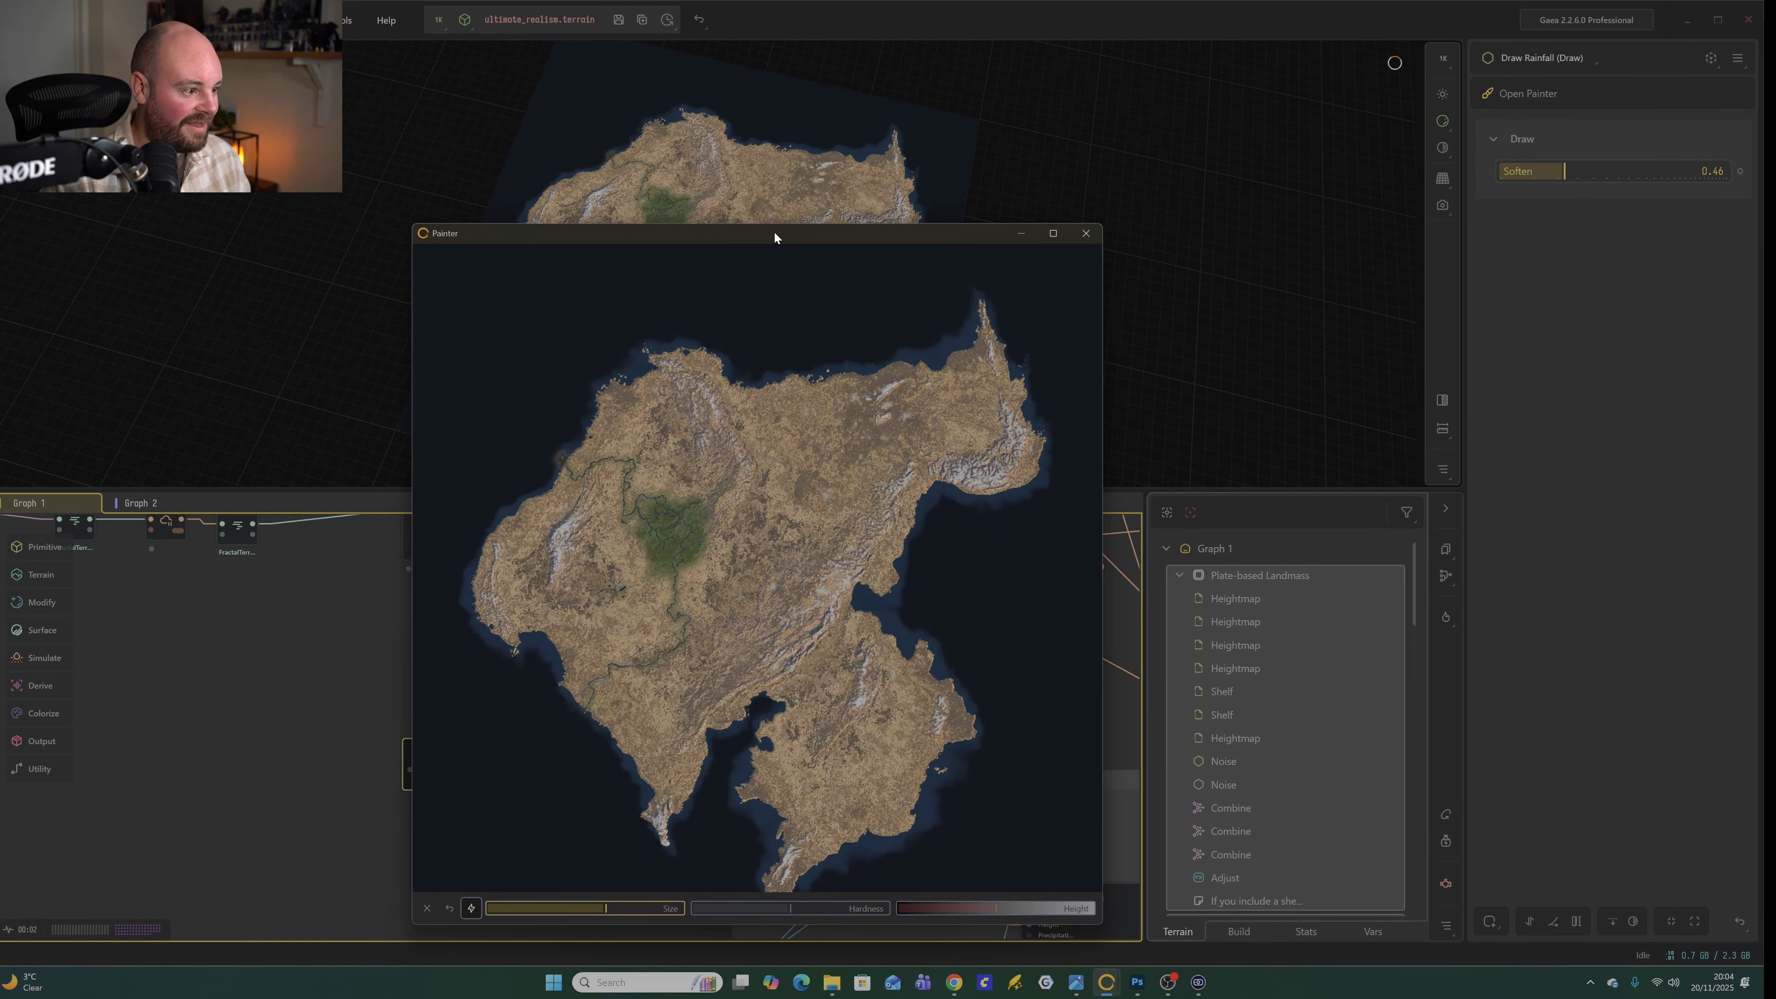
left_click_drag(775, 230, 980, 94)
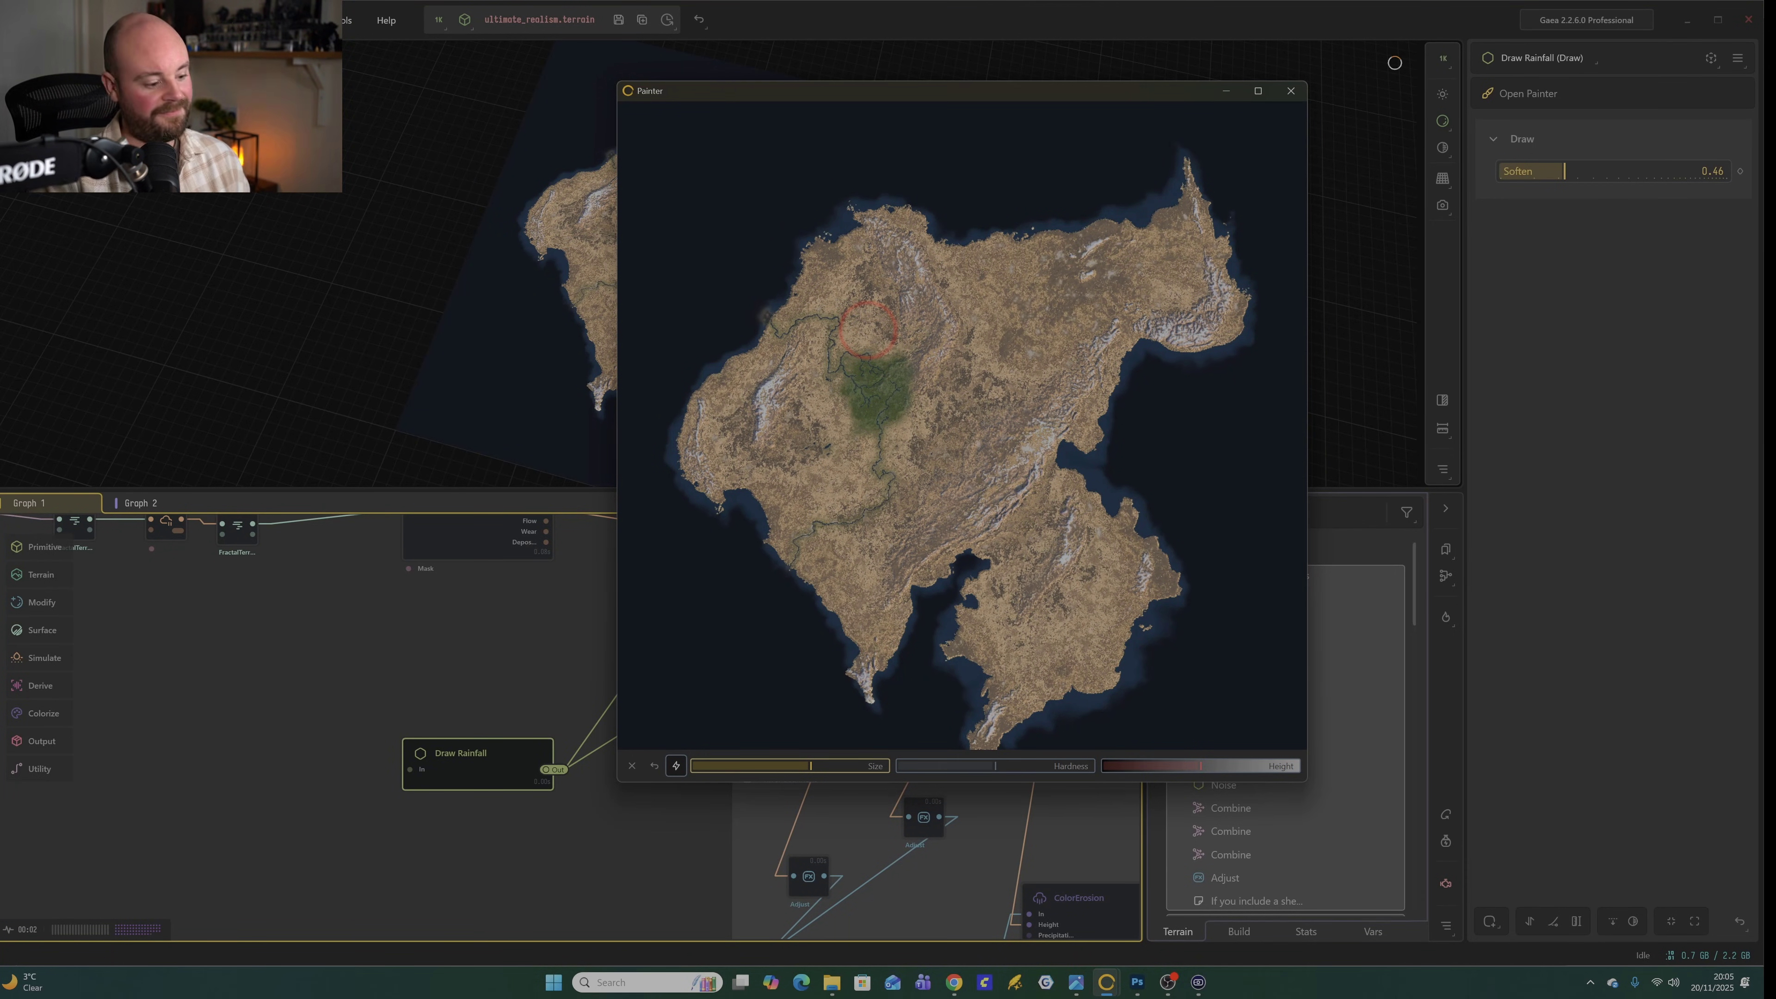
left_click_drag(920, 766, 894, 770)
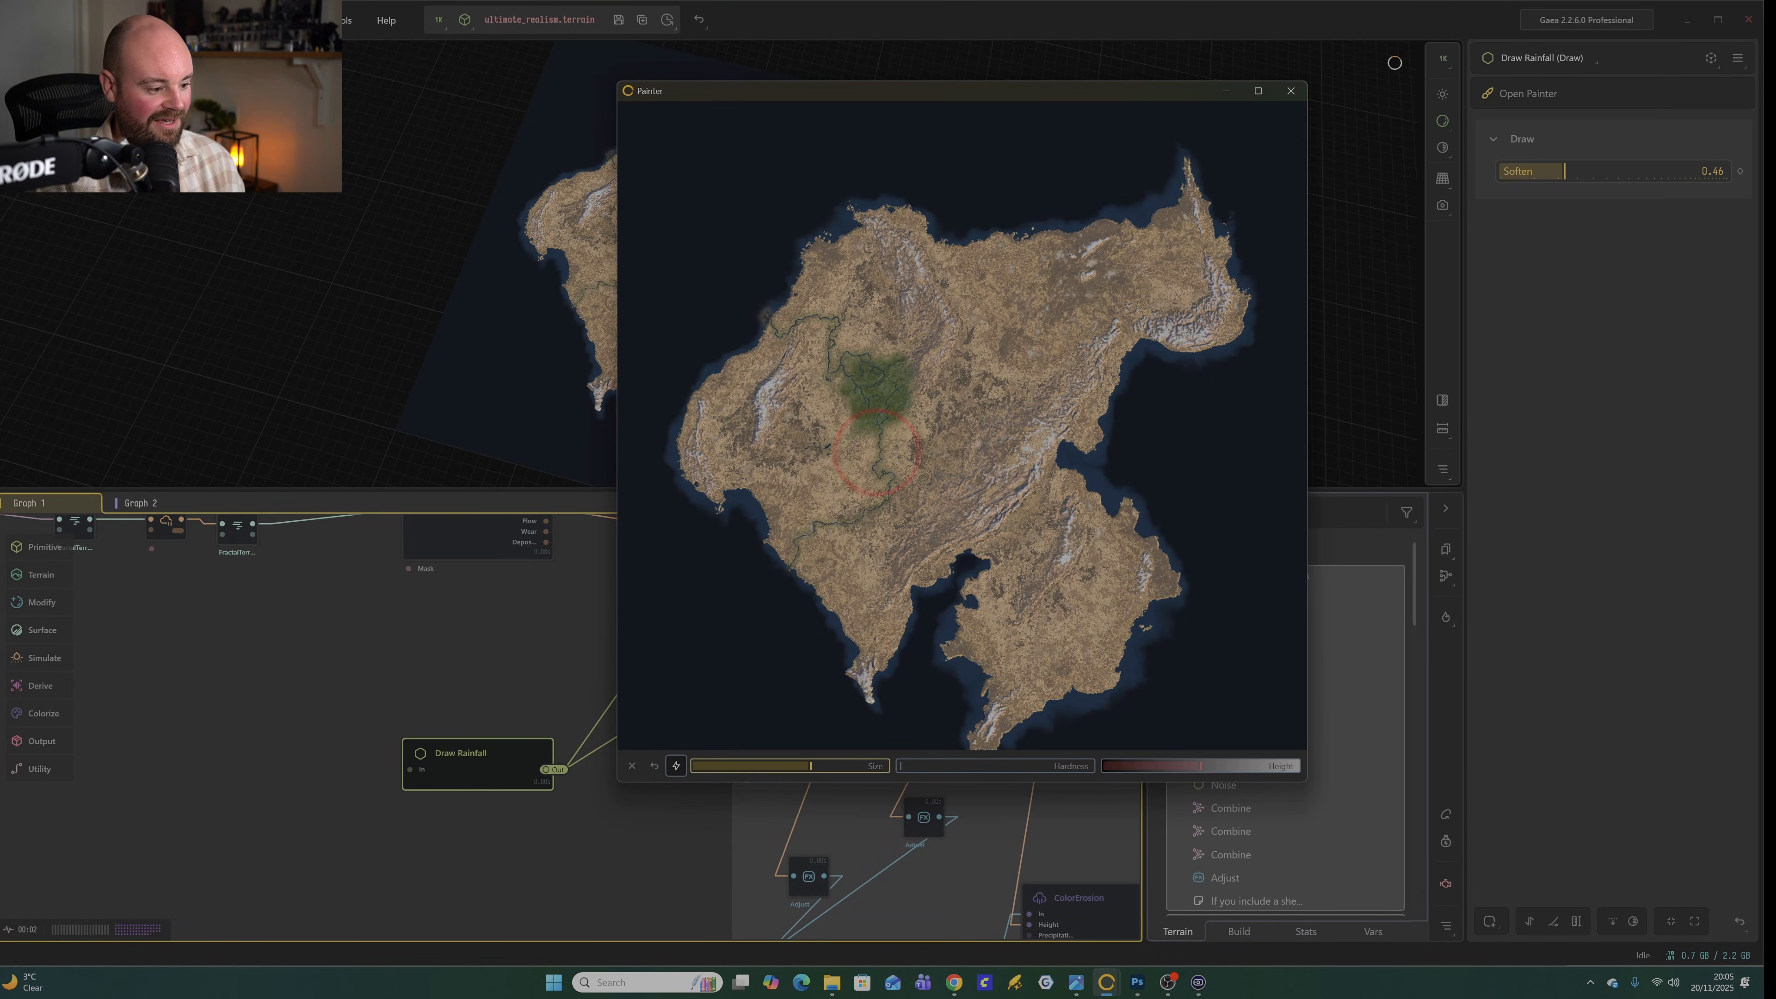
scroll(923, 742, "up", 3)
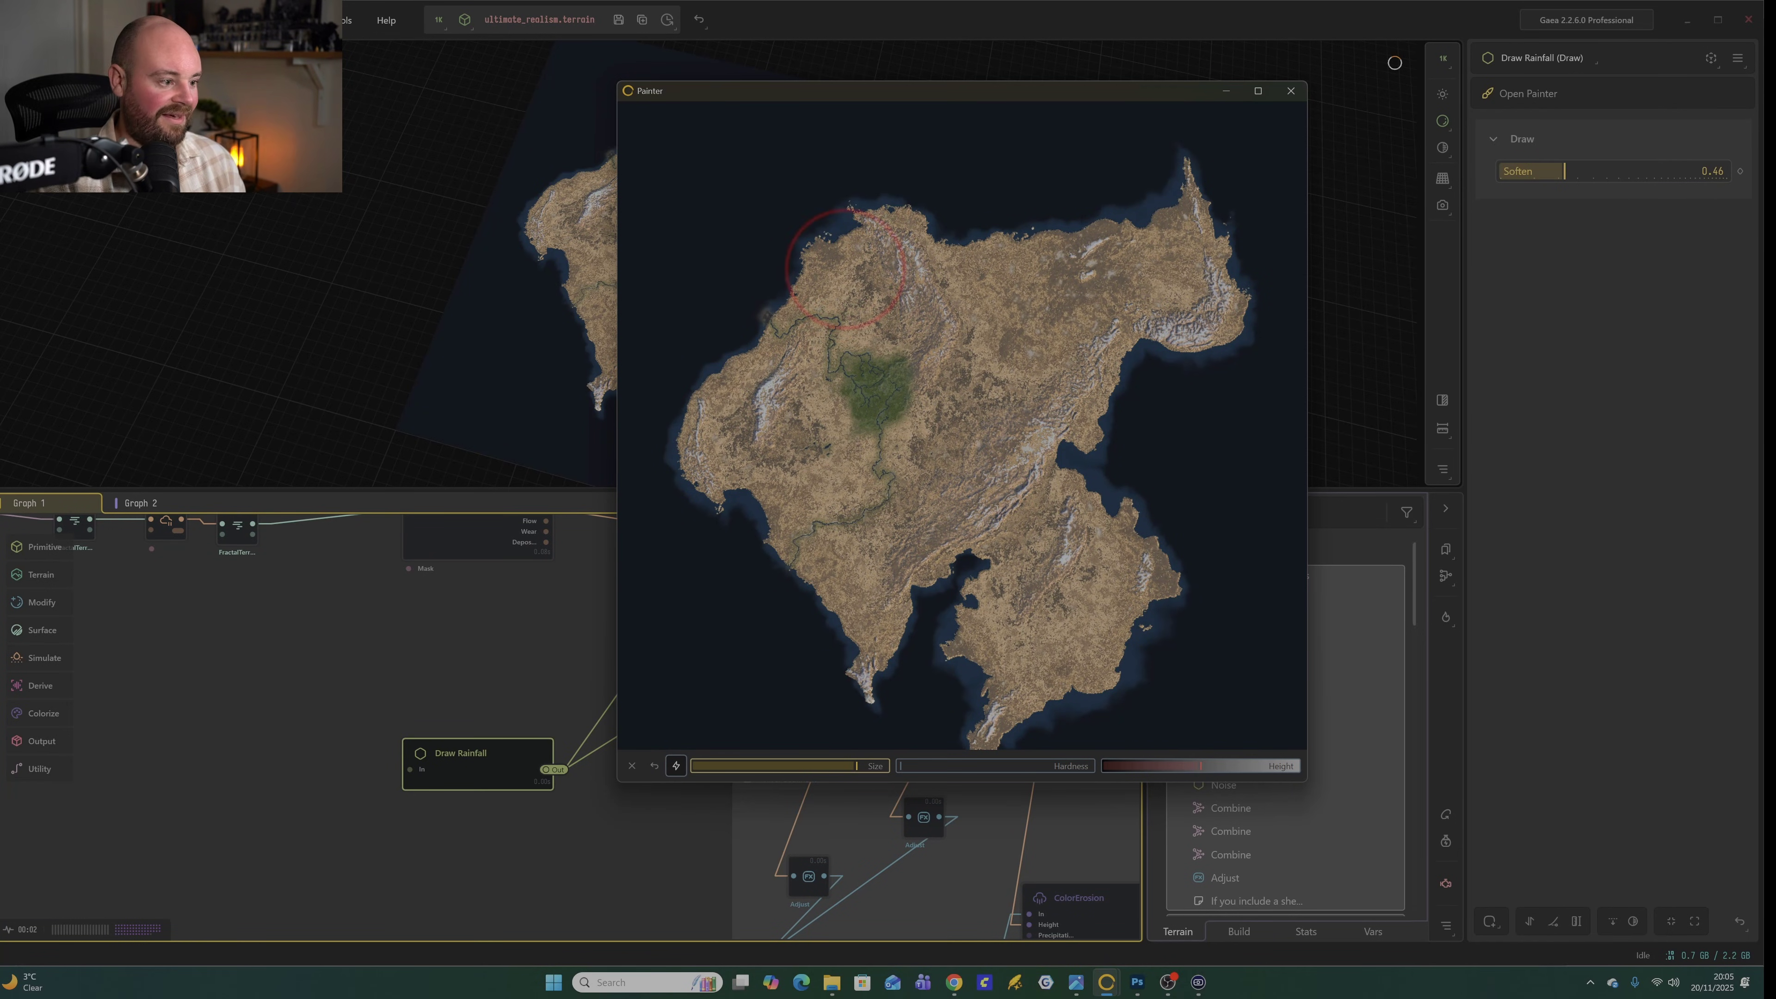
mouse_move(825, 225)
left_mouse_down()
mouse_move(1240, 218)
mouse_move(755, 392)
mouse_move(699, 448)
mouse_move(793, 428)
mouse_move(804, 504)
mouse_move(874, 525)
mouse_move(909, 419)
mouse_move(980, 327)
mouse_move(1229, 300)
mouse_move(831, 644)
mouse_move(888, 700)
mouse_move(1034, 503)
mouse_move(930, 703)
mouse_move(1020, 706)
mouse_move(1126, 651)
mouse_move(1133, 504)
mouse_move(1094, 398)
mouse_move(1146, 420)
mouse_move(1256, 337)
left_mouse_up()
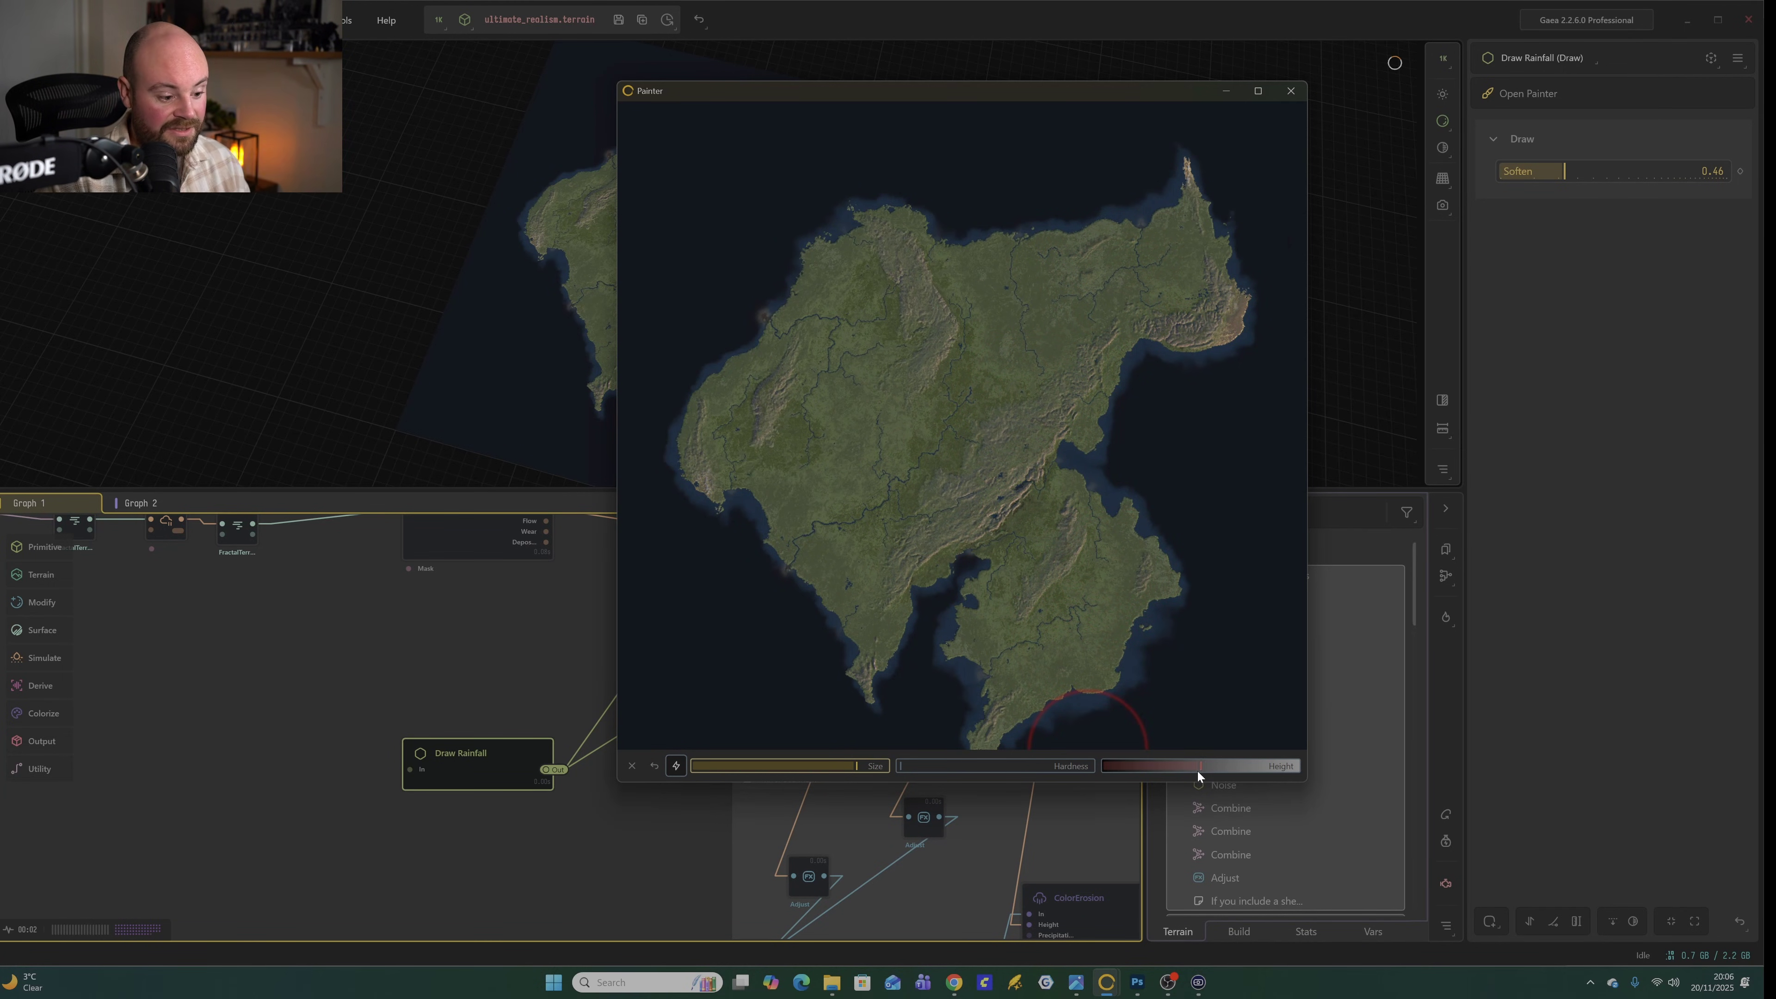
Lower the brush height and paint rainfall on the northeast peninsula, a diagonal band and the southern lobe.
left_click_drag(1200, 770, 1103, 770)
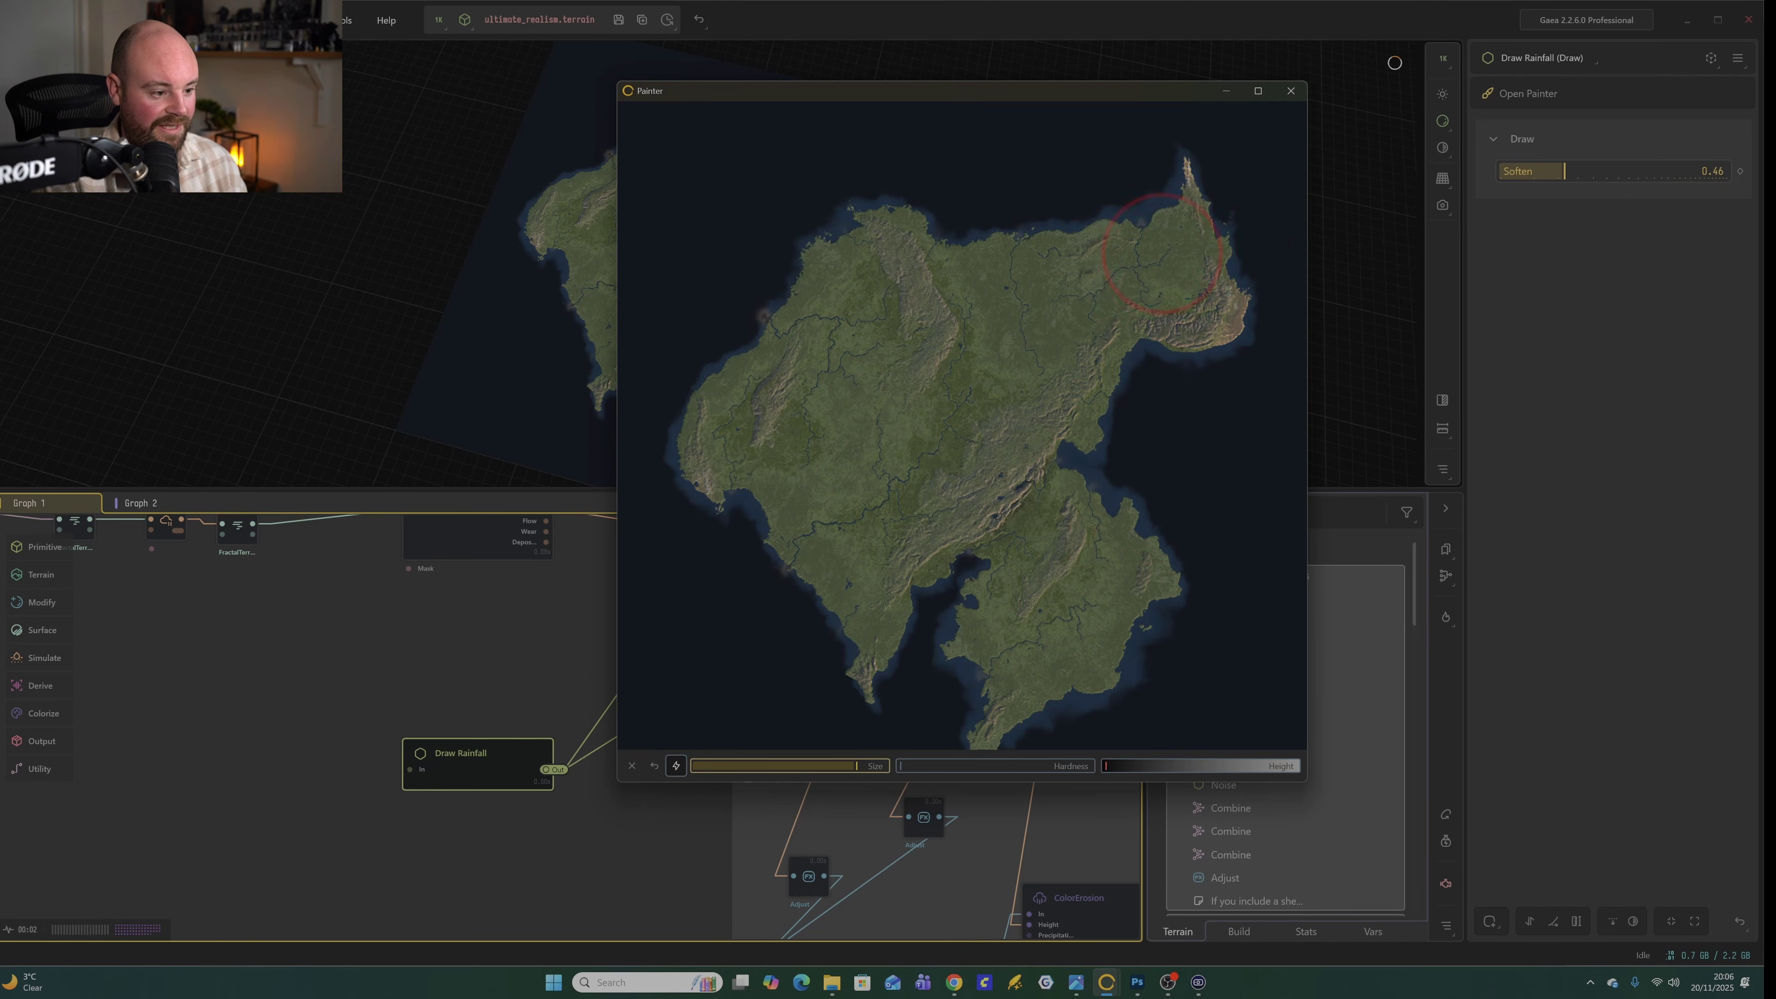
scroll(1194, 245, "down", 4)
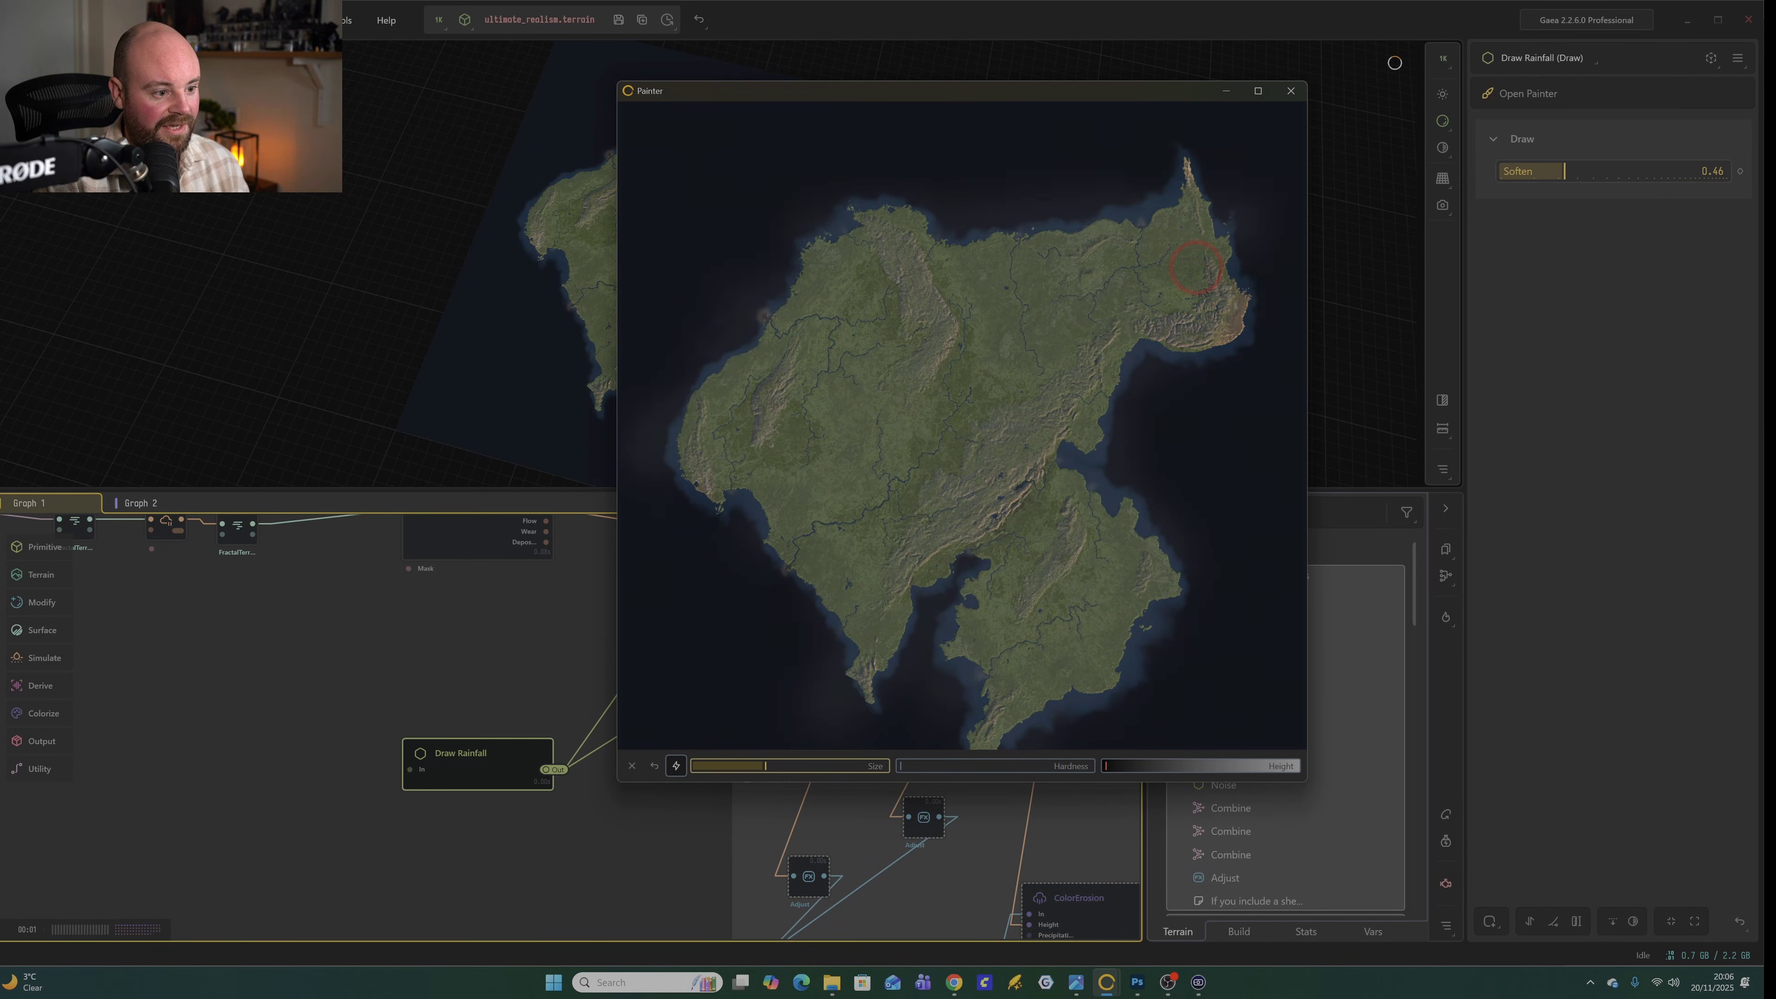
mouse_move(1192, 273)
left_mouse_down()
mouse_move(1178, 302)
mouse_move(1152, 315)
mouse_move(1145, 296)
left_mouse_up()
mouse_move(1076, 348)
left_mouse_down()
mouse_move(1039, 389)
mouse_move(1061, 353)
left_mouse_up()
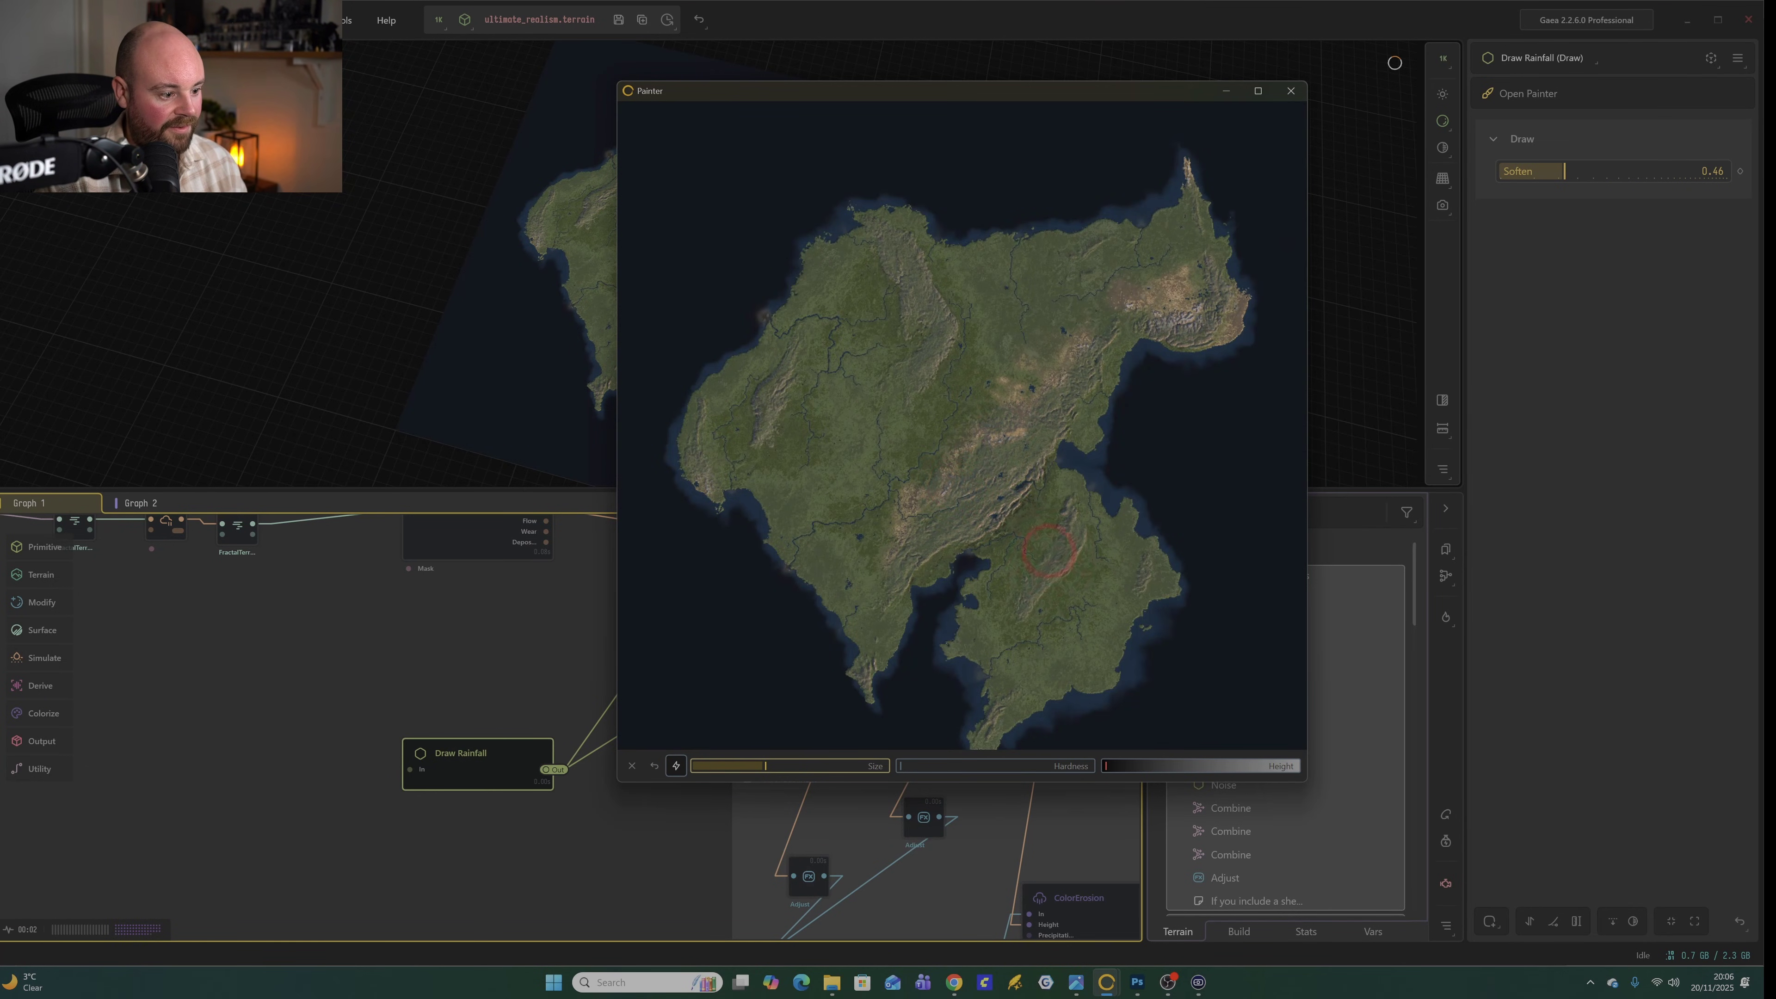
mouse_move(1048, 547)
left_mouse_down()
mouse_move(1001, 600)
mouse_move(1059, 501)
left_mouse_up()
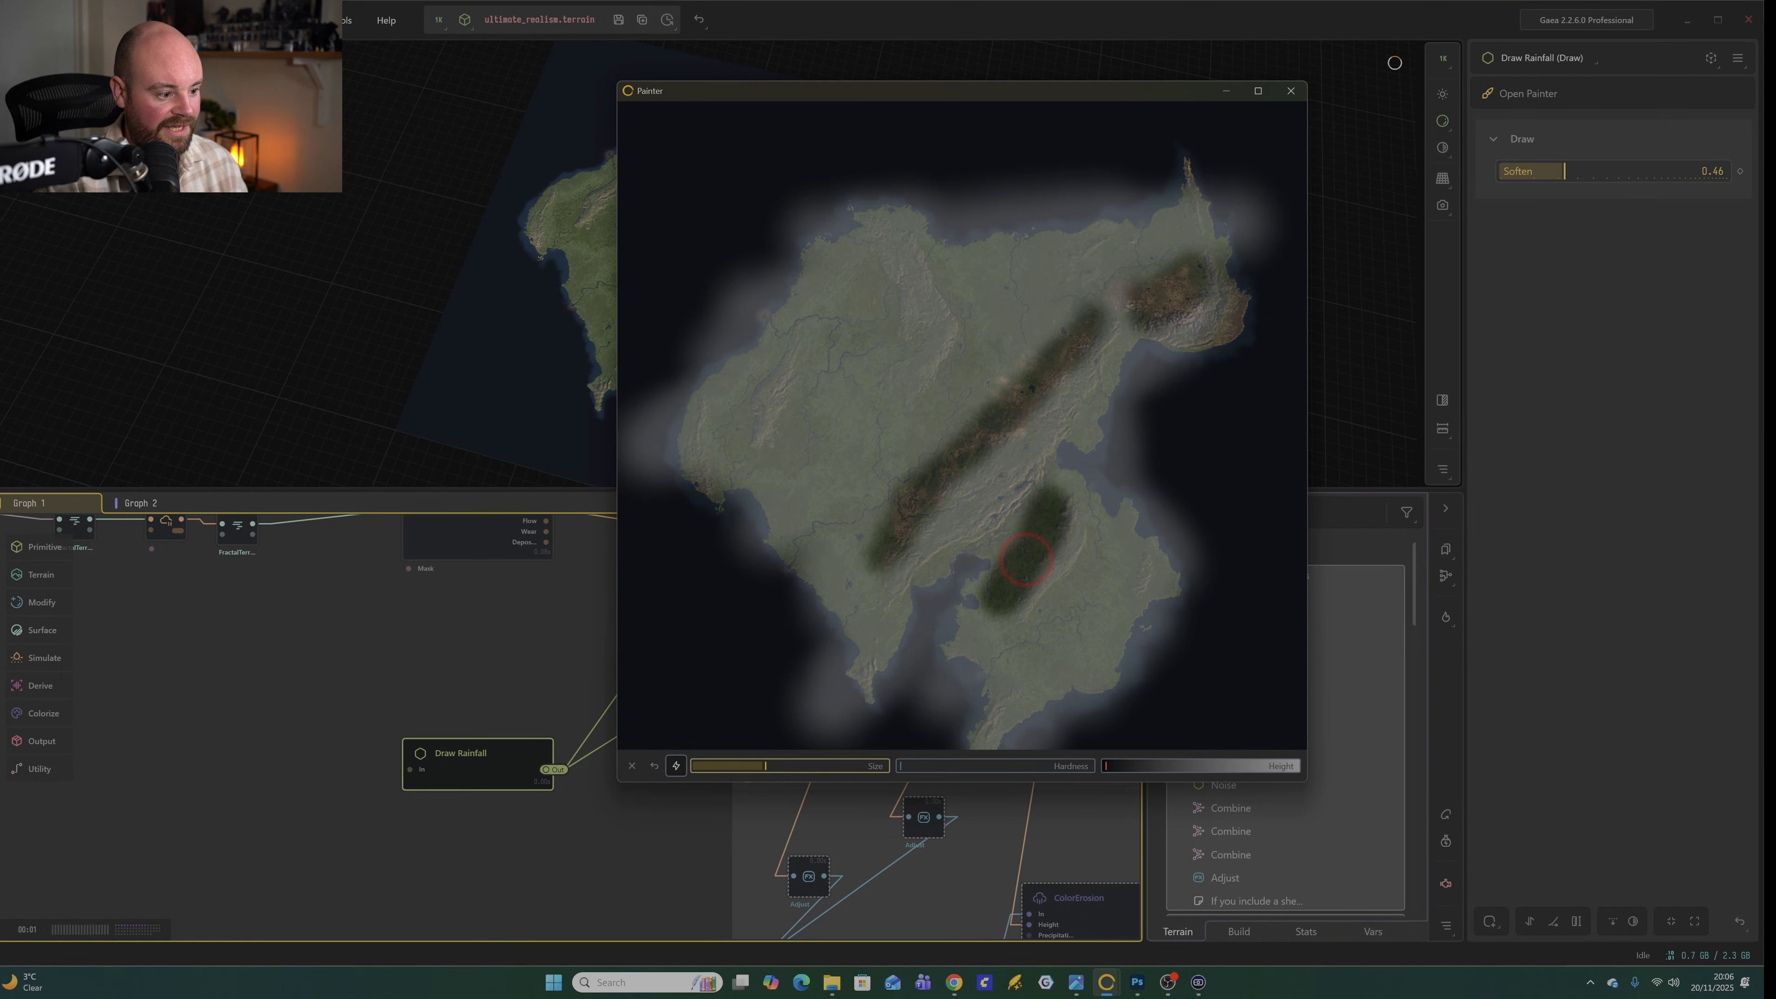
Raise the brush height slightly and paint rainfall along the central mountain ridge.
scroll(1060, 498, "up", 2)
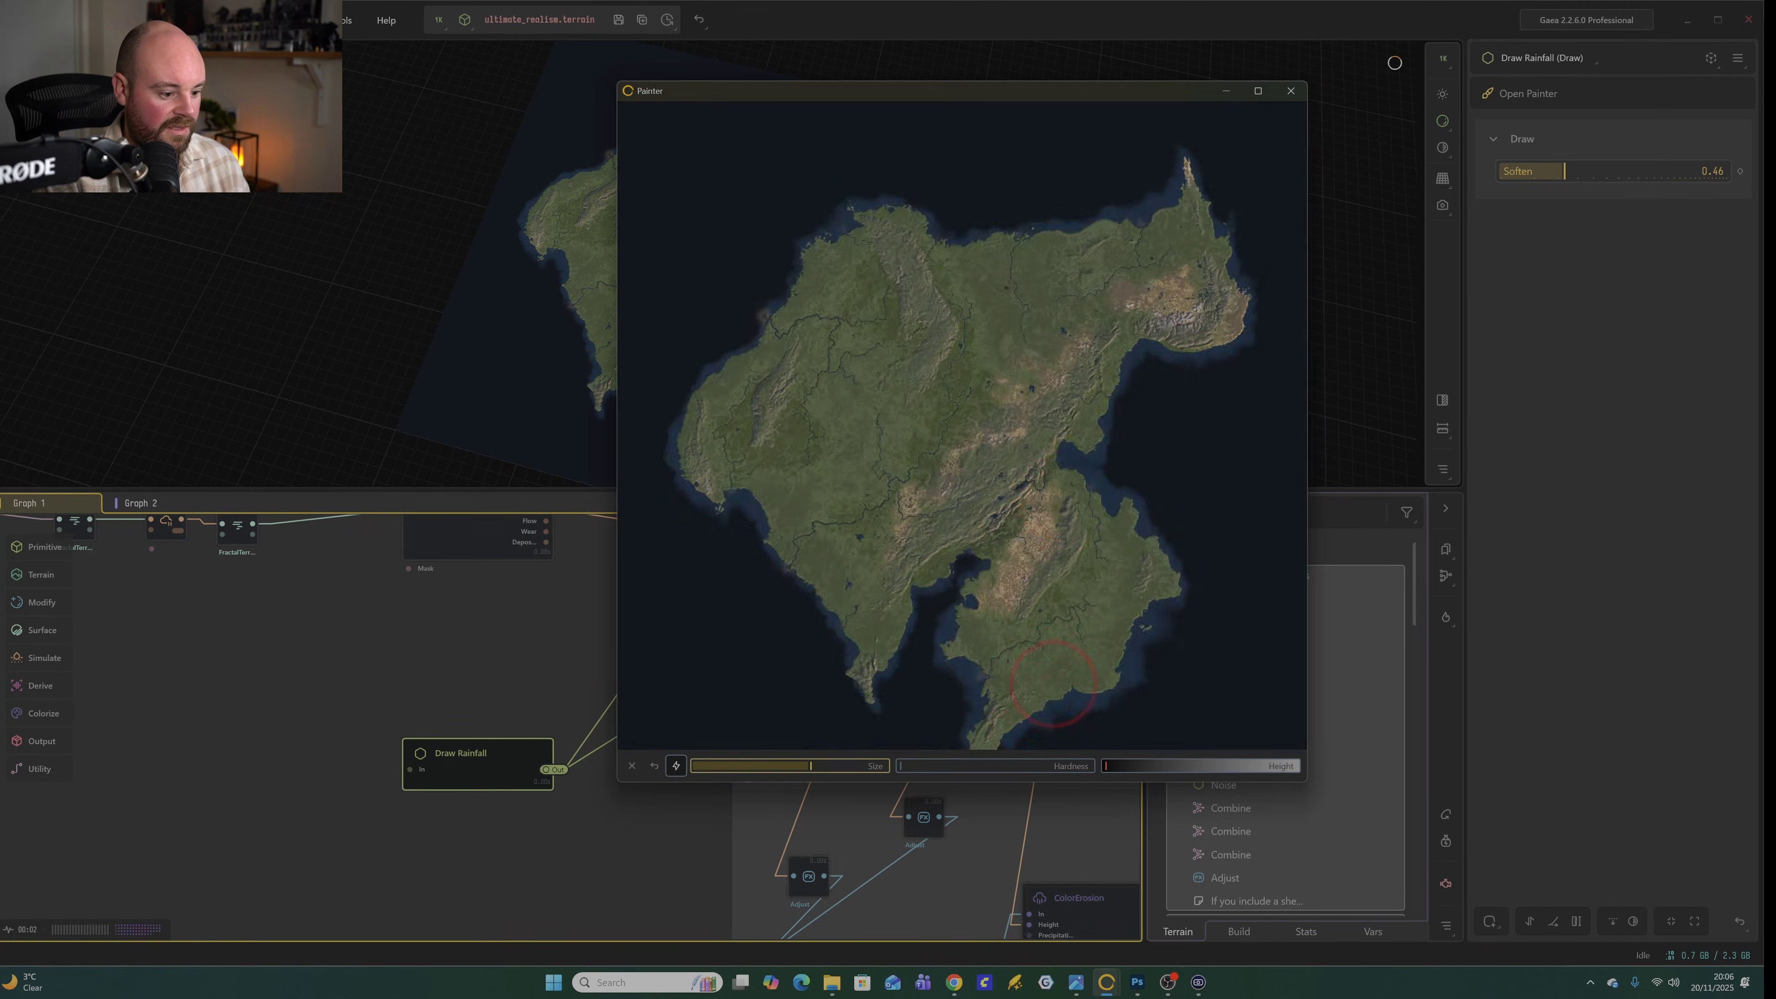
scroll(1060, 714, "up", 2)
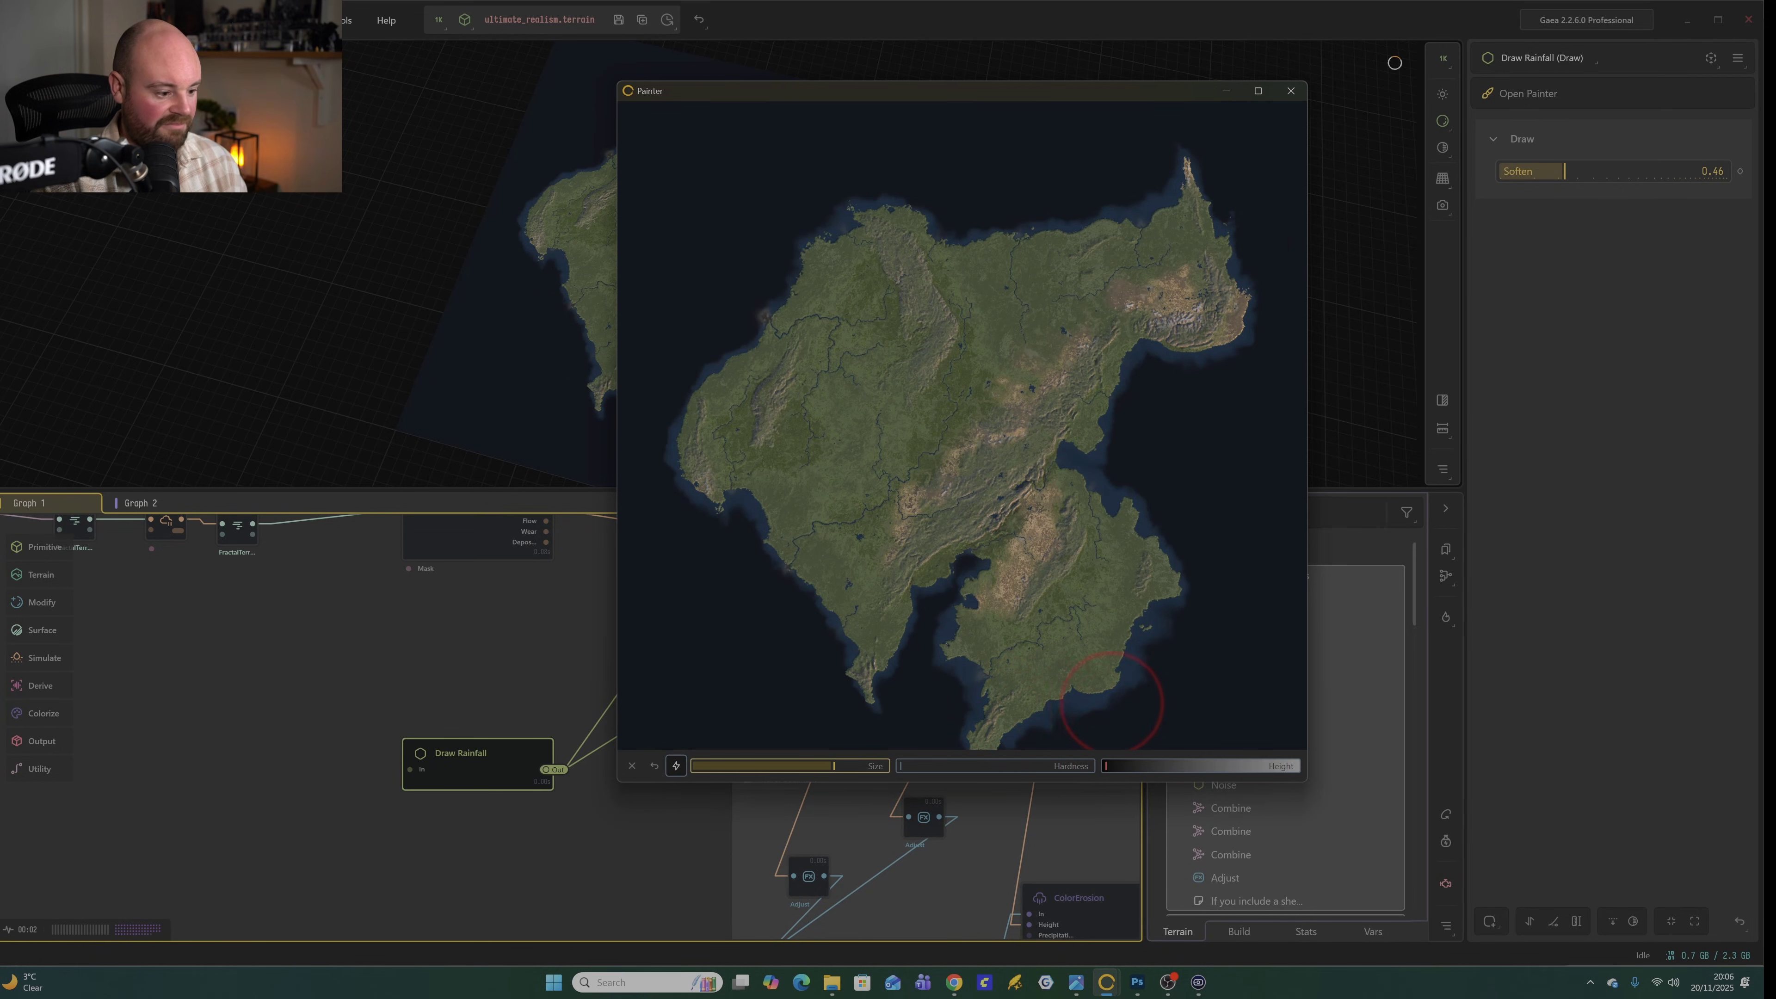
left_click(1119, 771)
scroll(1036, 515, "down", 1)
scroll(1063, 345, "down", 1)
left_click_drag(1007, 364, 905, 476)
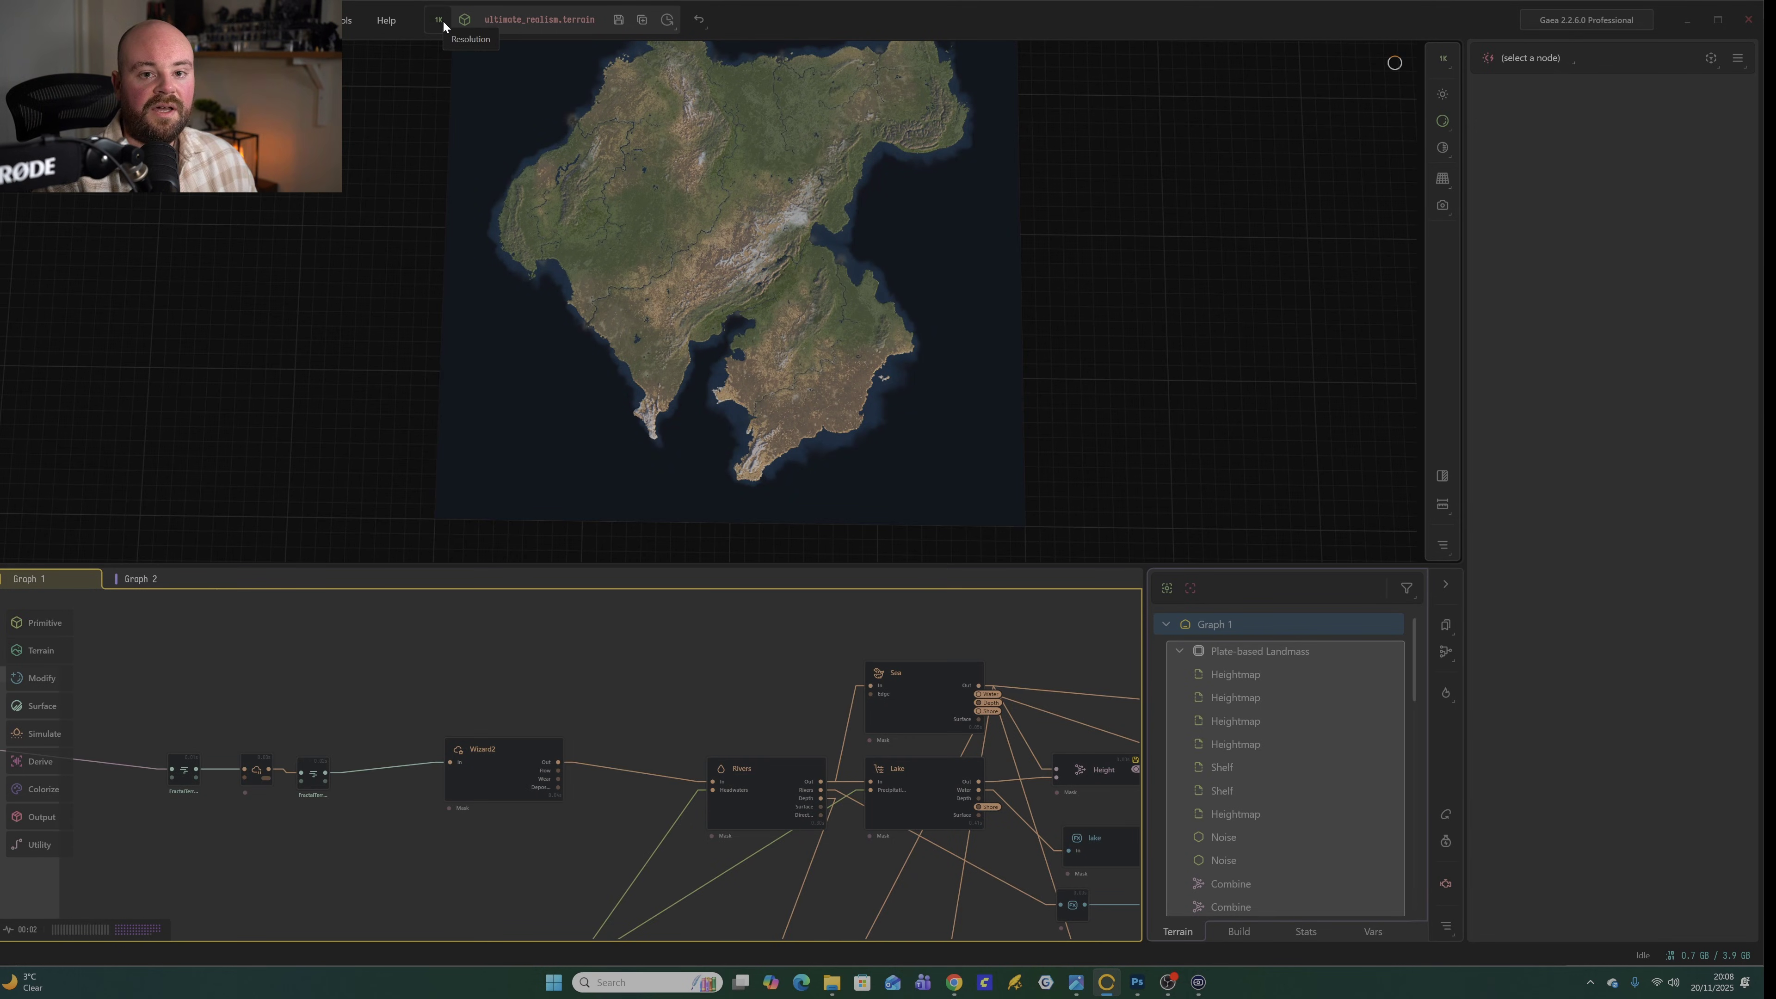
left_click(438, 19)
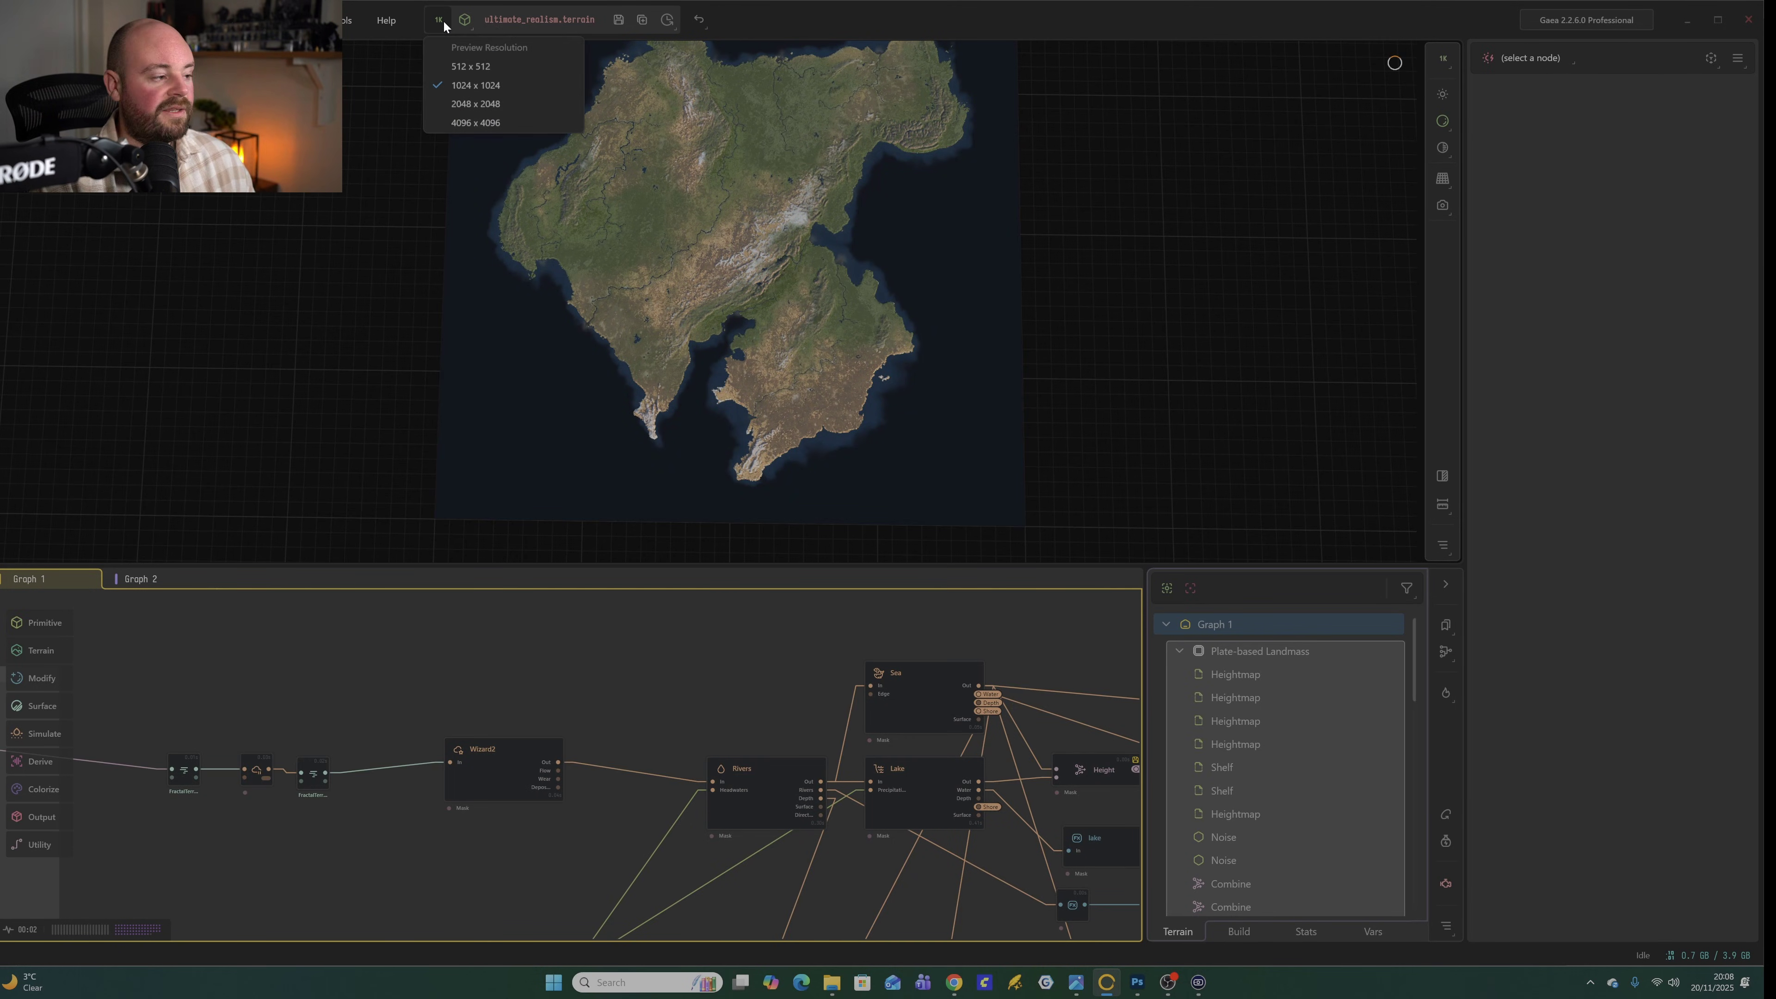
Choose 4096 x 4096 as the preview resolution.
left_click(484, 123)
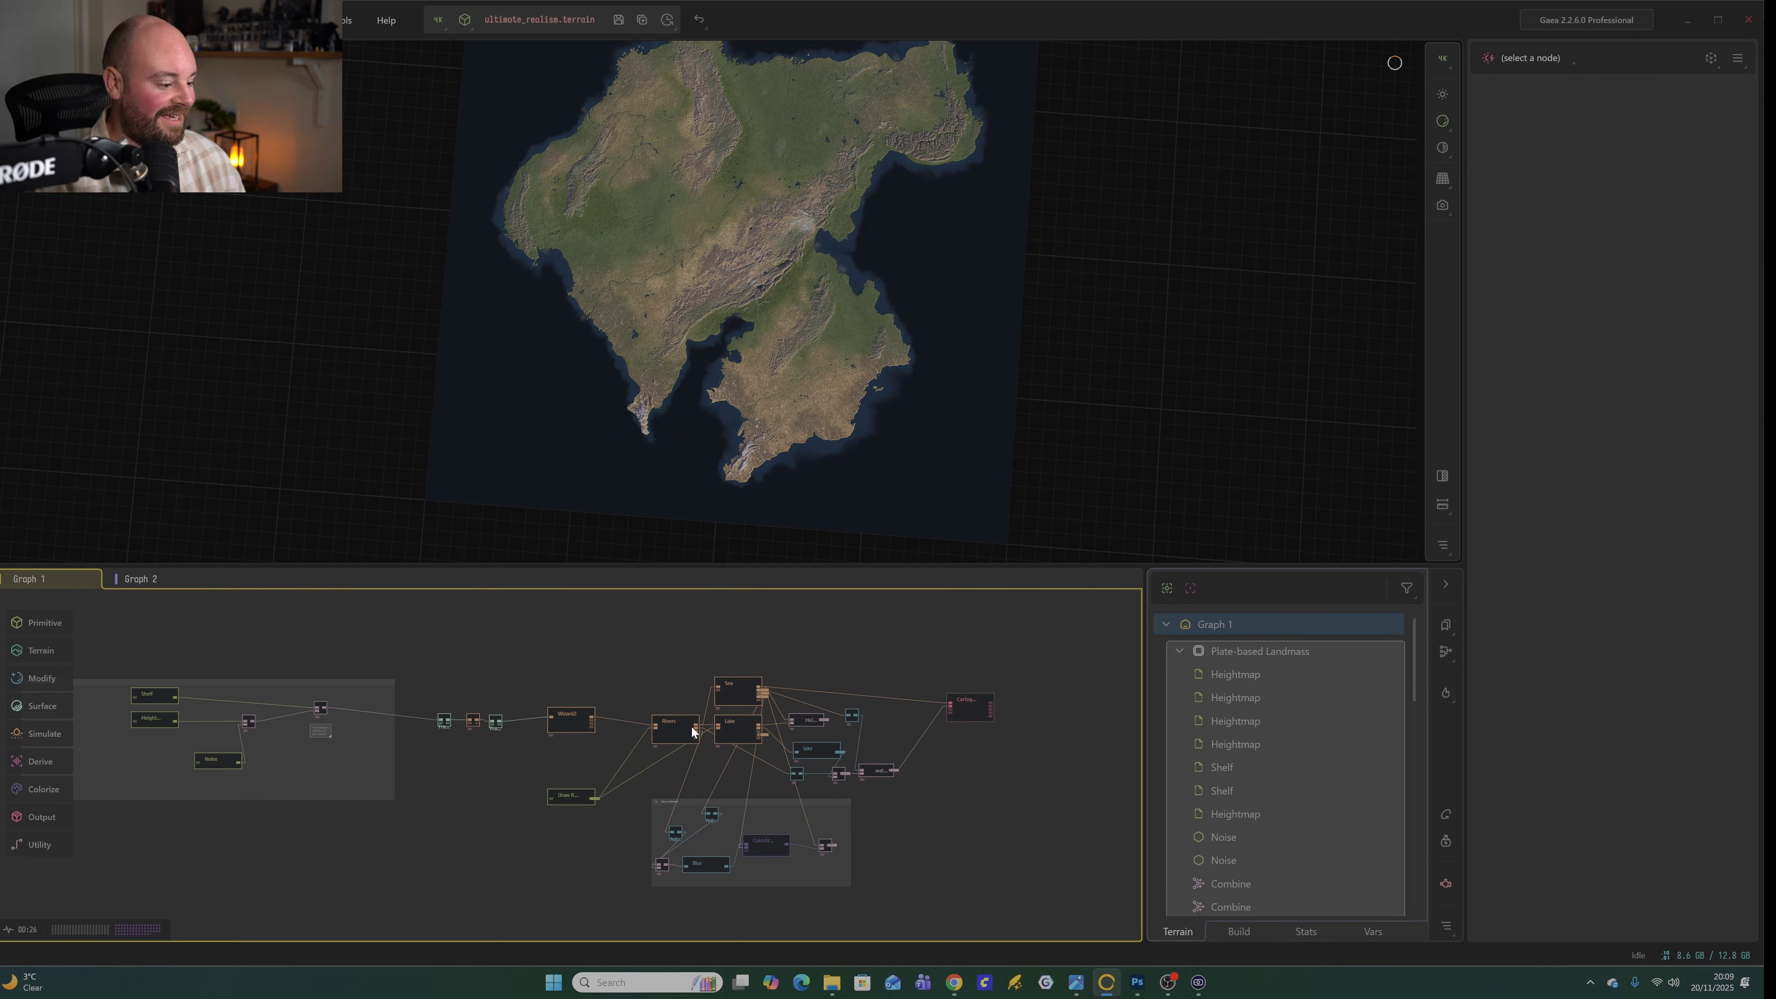
Zoom and orbit over the island's interior ridges, then select the Rivers node.
scroll(734, 315, "up", 10)
mouse_move(795, 321)
left_mouse_down()
mouse_move(816, 304)
mouse_move(829, 345)
mouse_move(778, 318)
left_mouse_up()
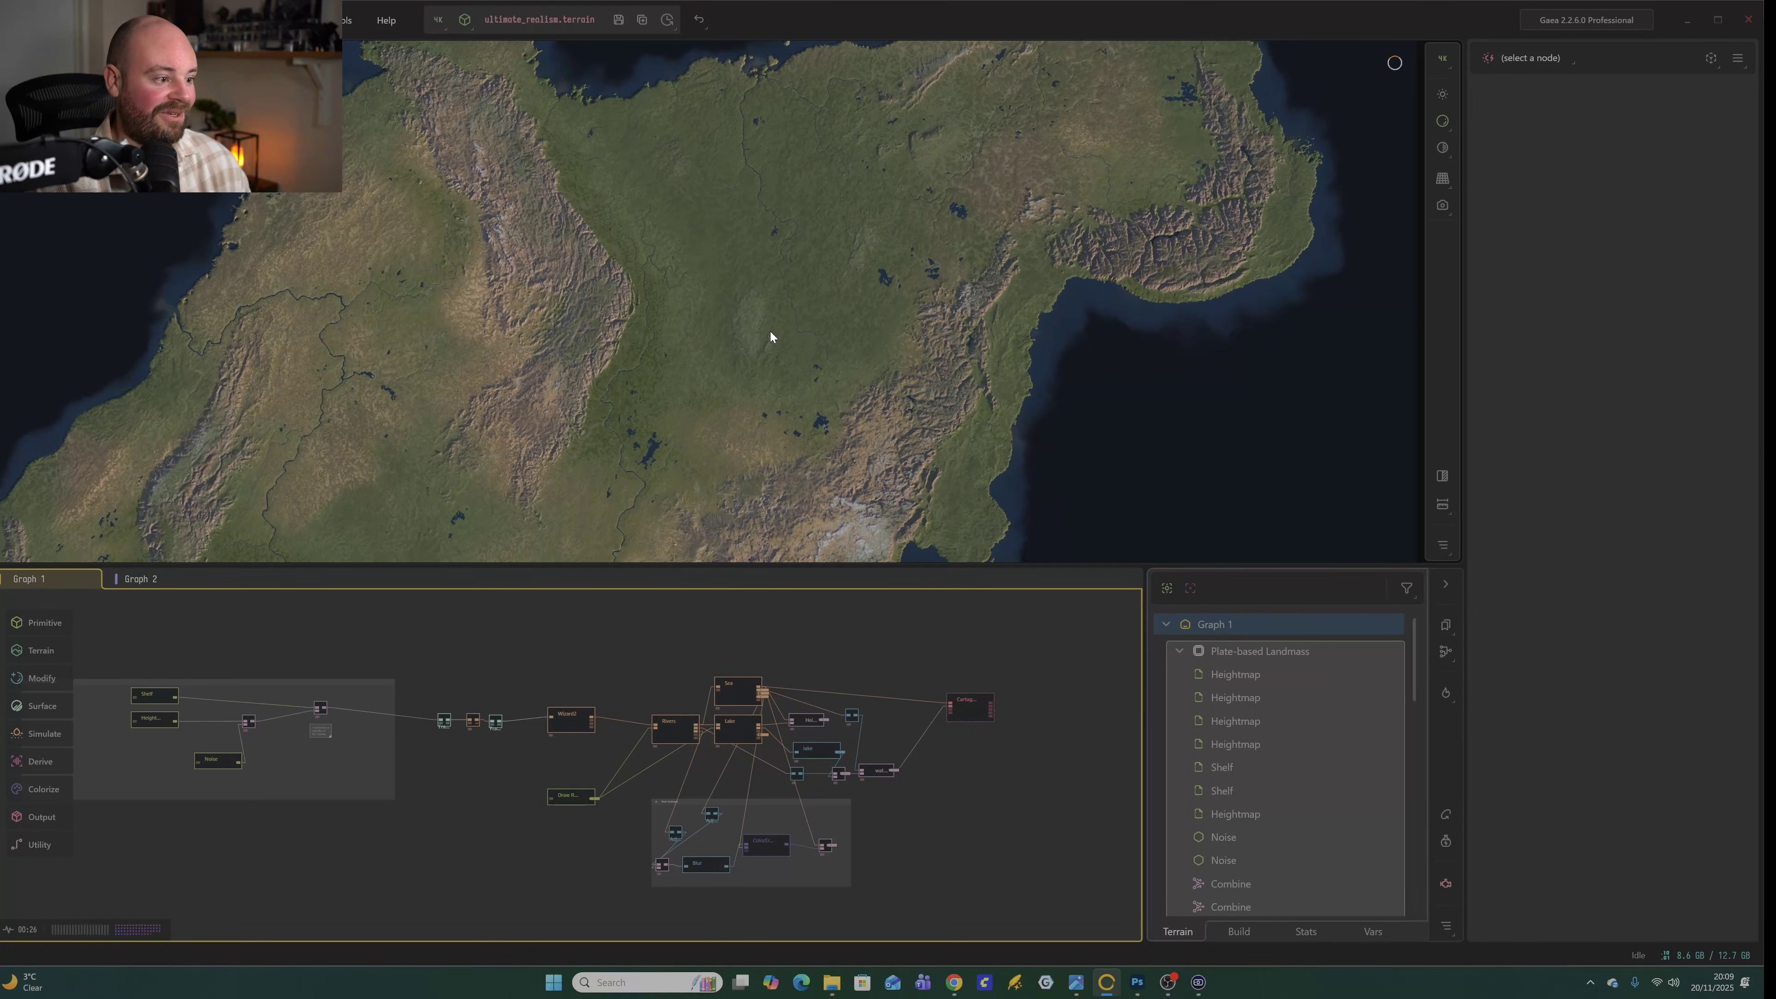
left_click_drag(872, 420, 720, 361)
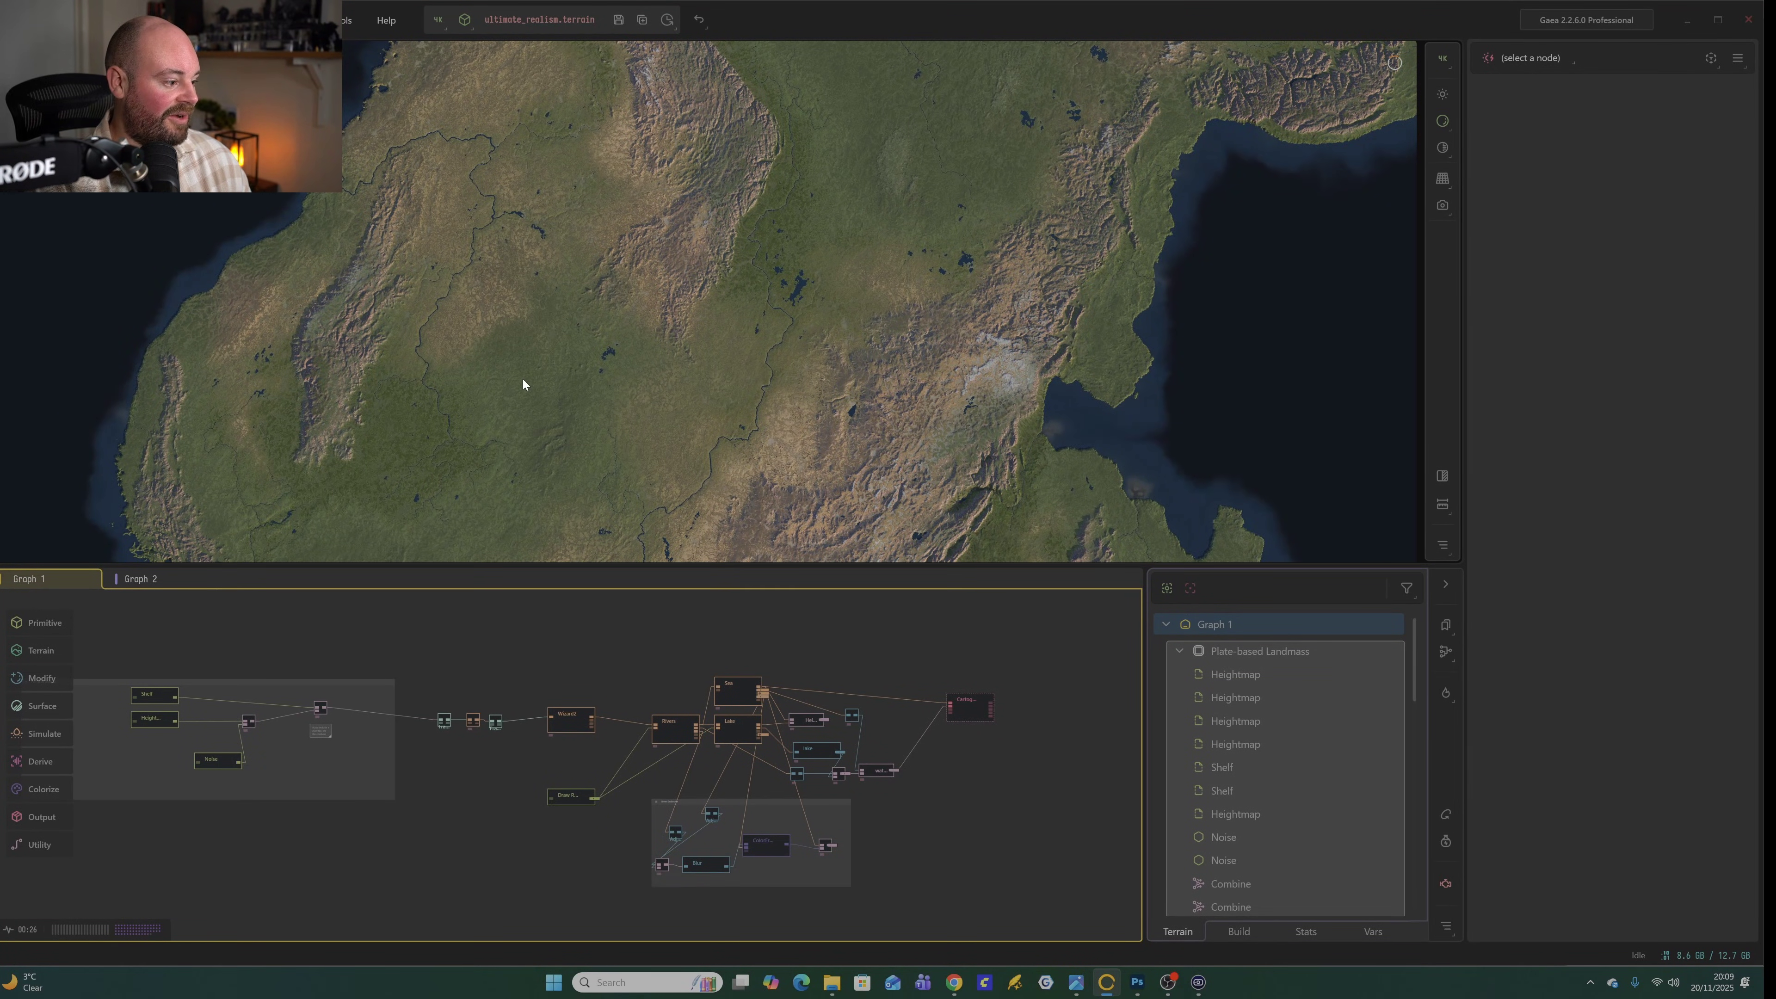
left_click(668, 722)
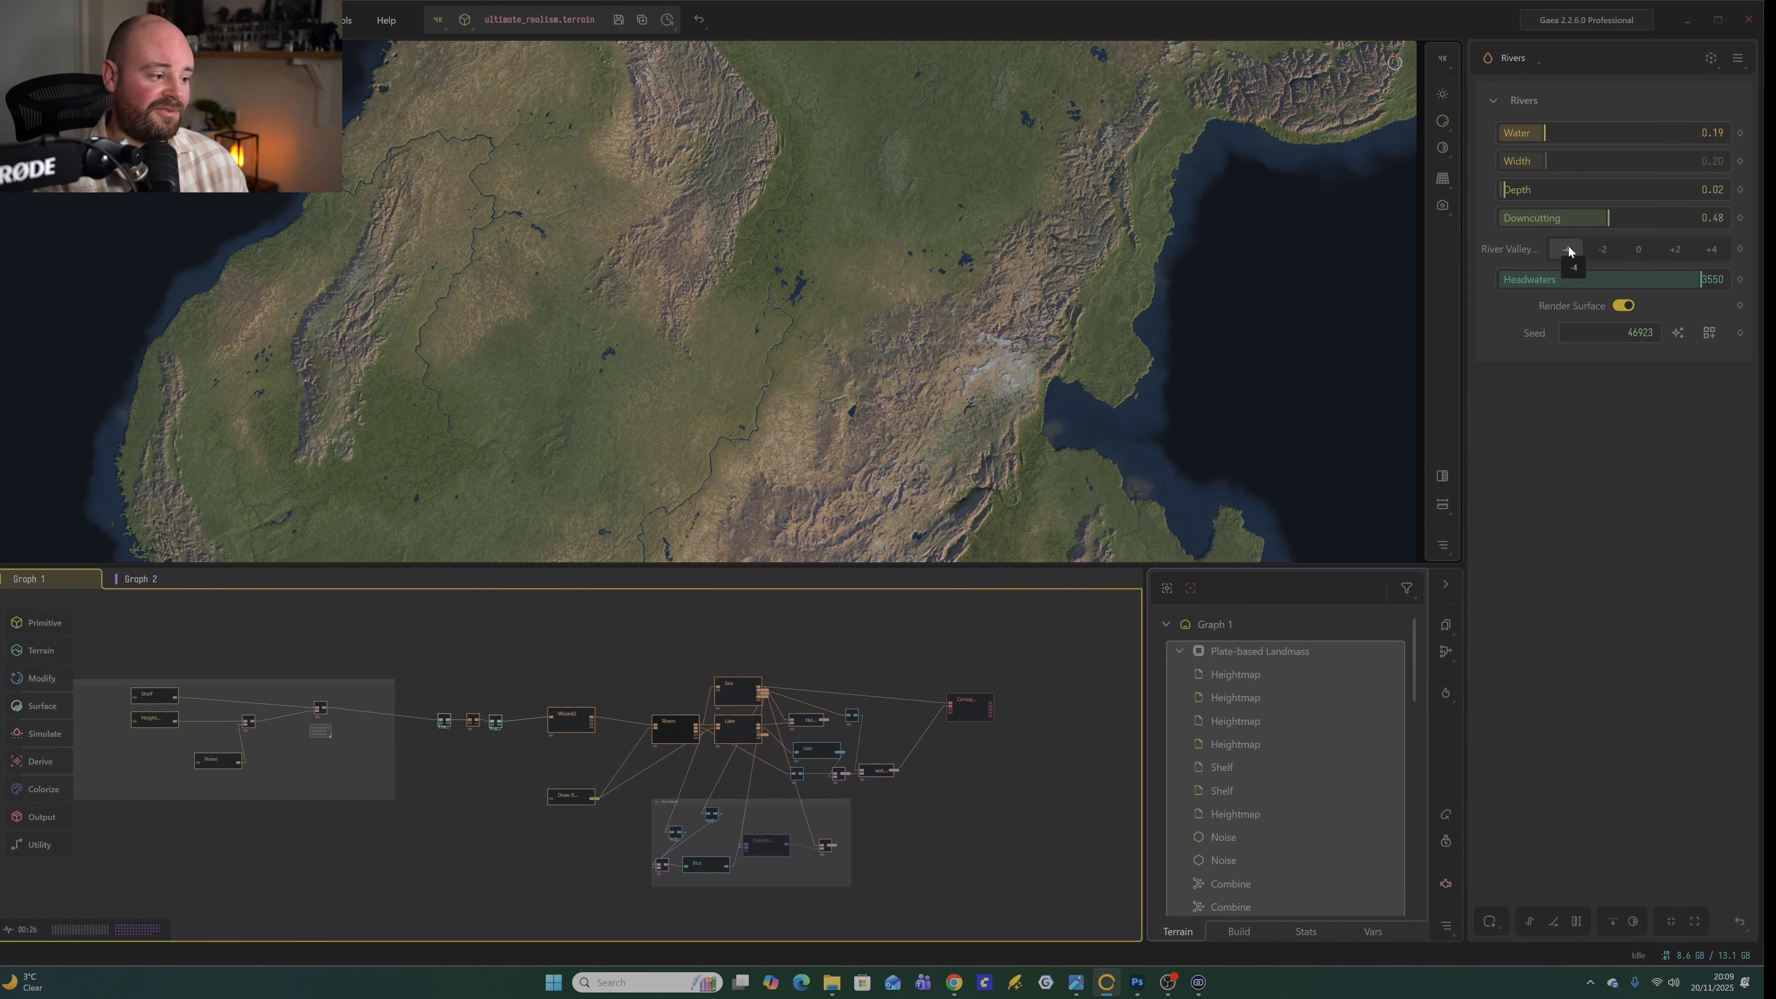
Orbit toward the western coast and show the Lake node's settings (Precipitation 37.49, Shore Size 0.02).
left_click_drag(979, 314, 737, 384)
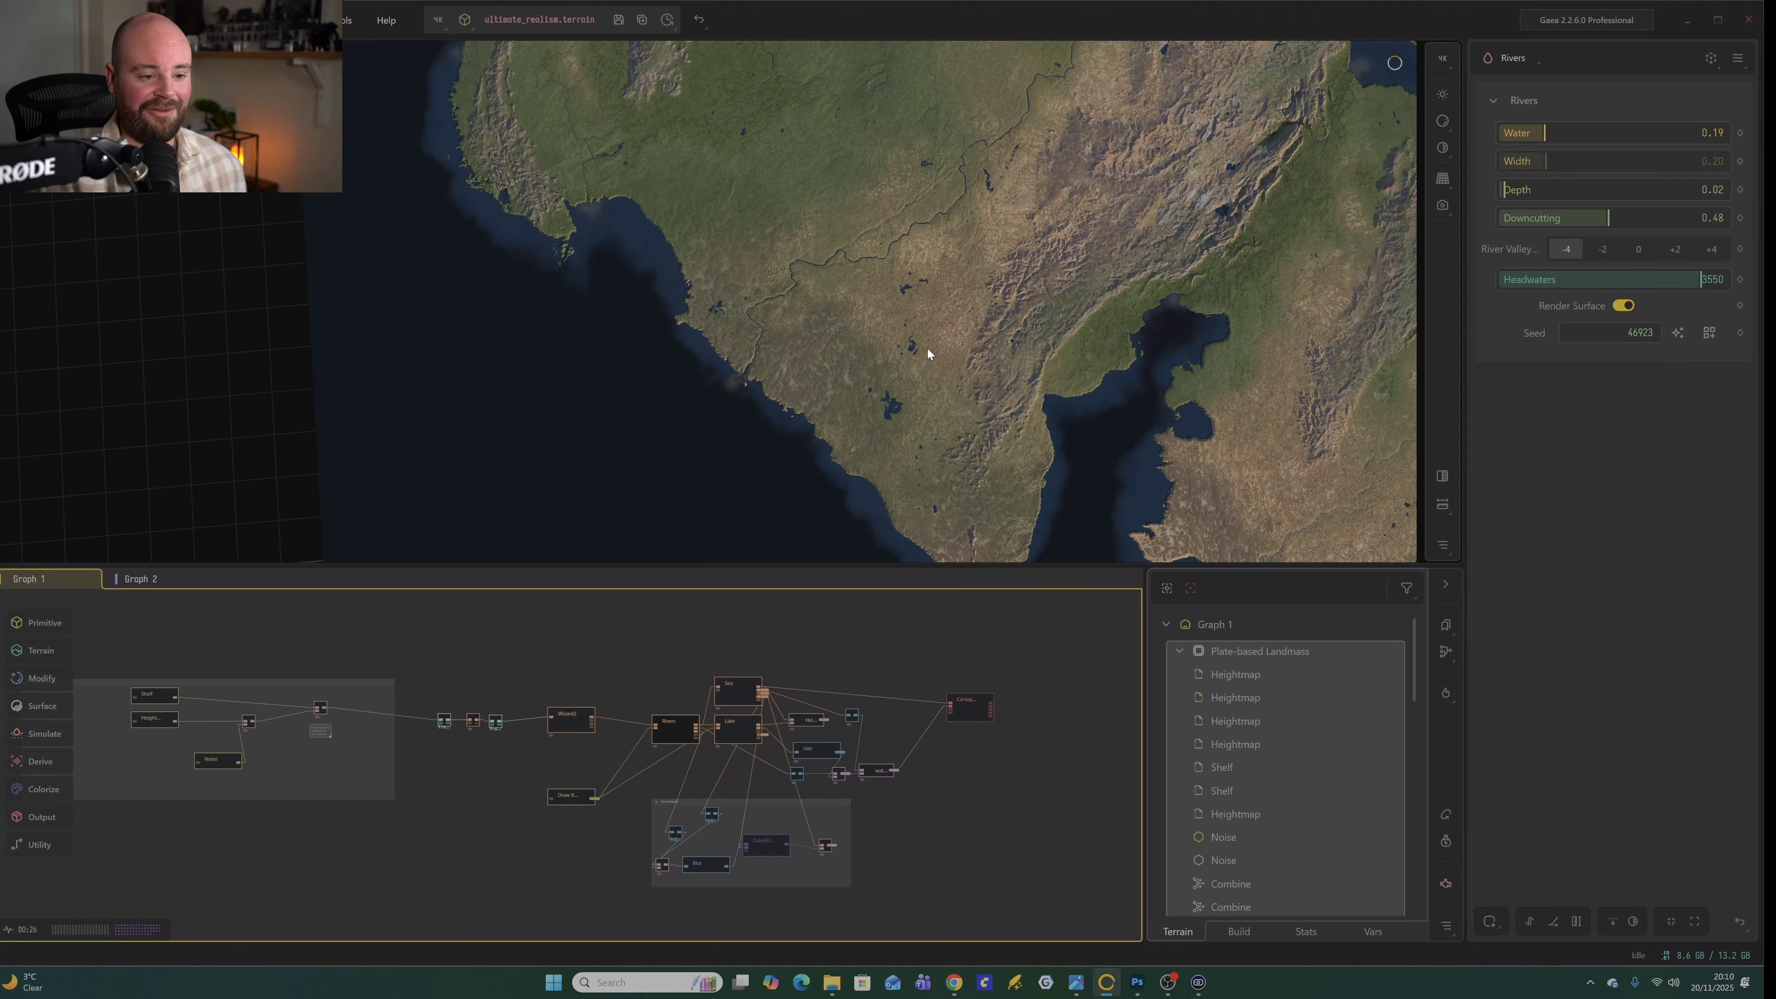
left_click_drag(872, 177, 983, 264)
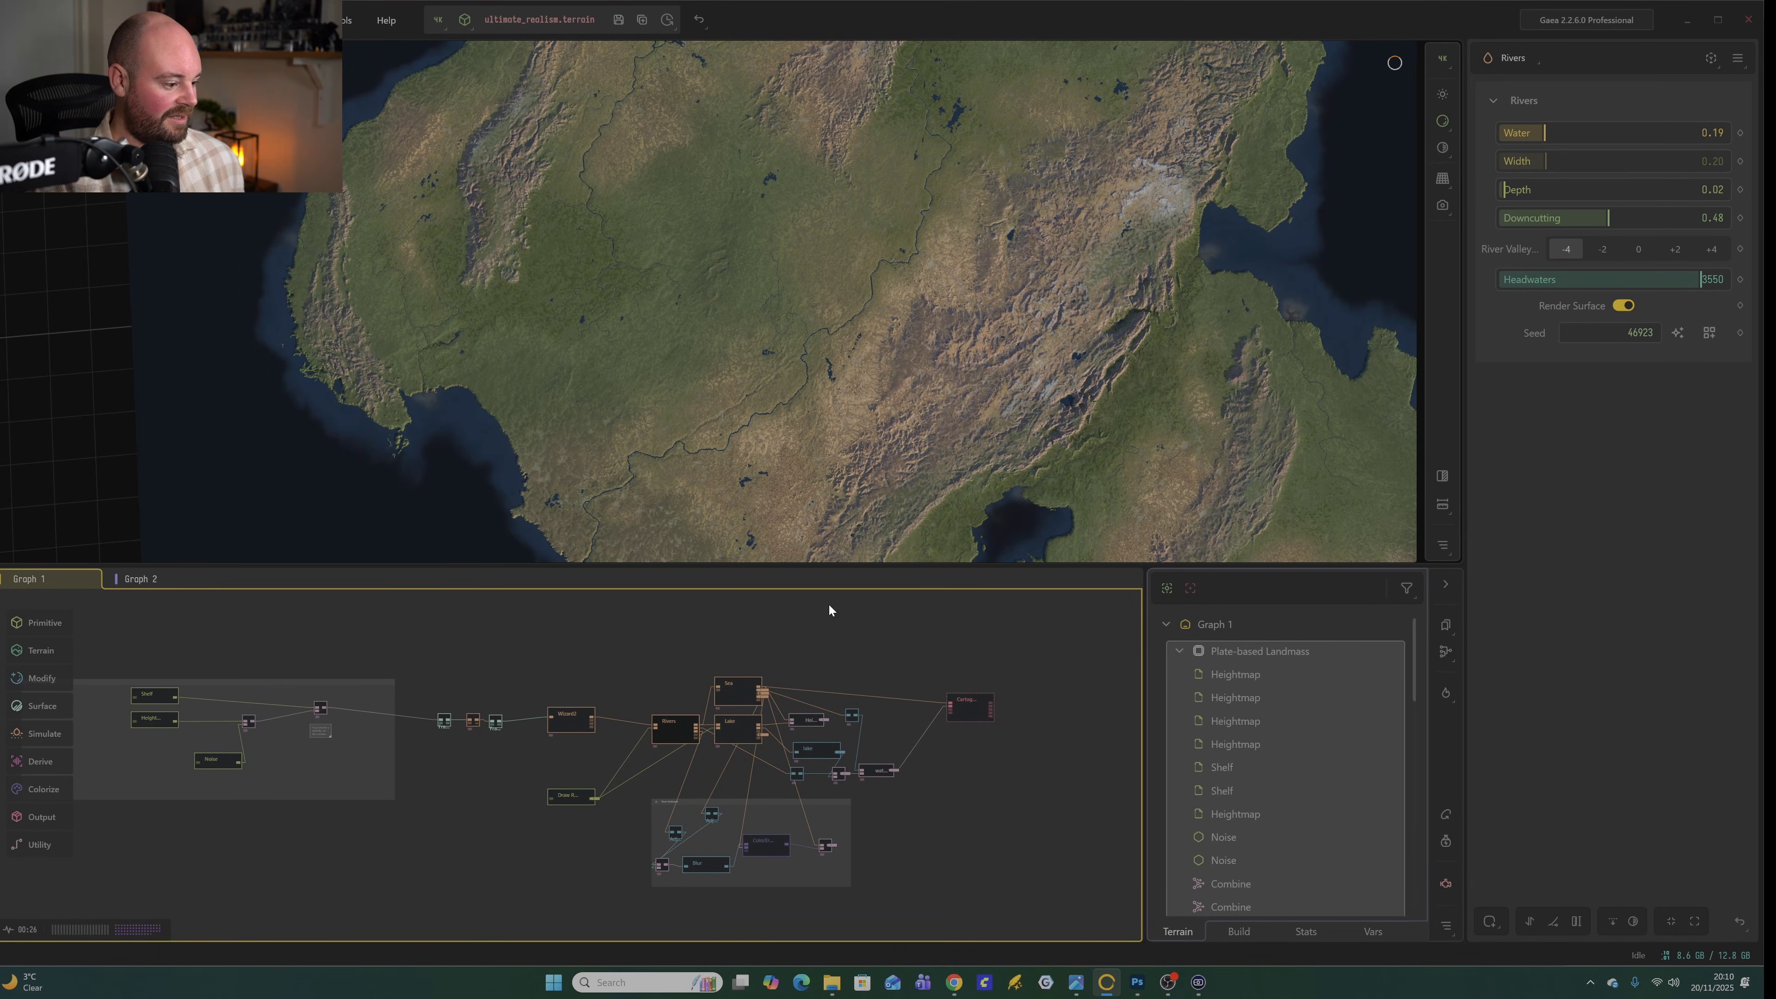
left_click(739, 686)
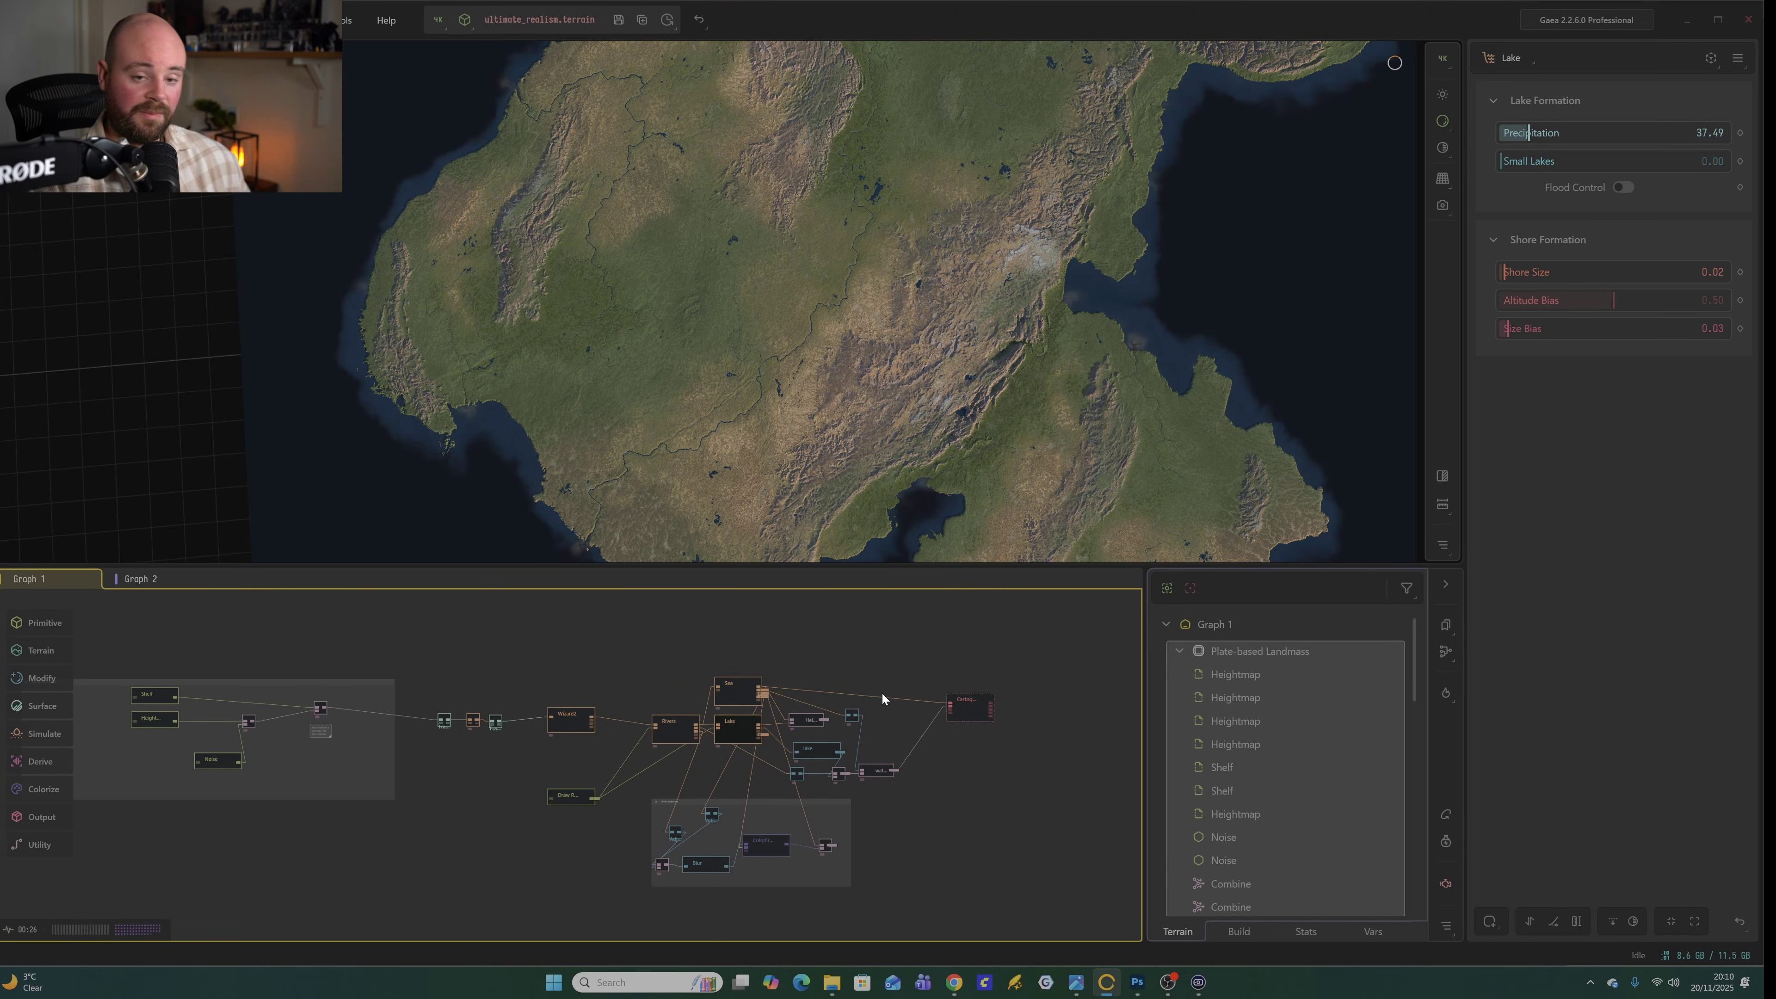
Switch to Graph 2 and select the Dry SatMap node.
left_click(150, 581)
scroll(648, 732, "up", 2)
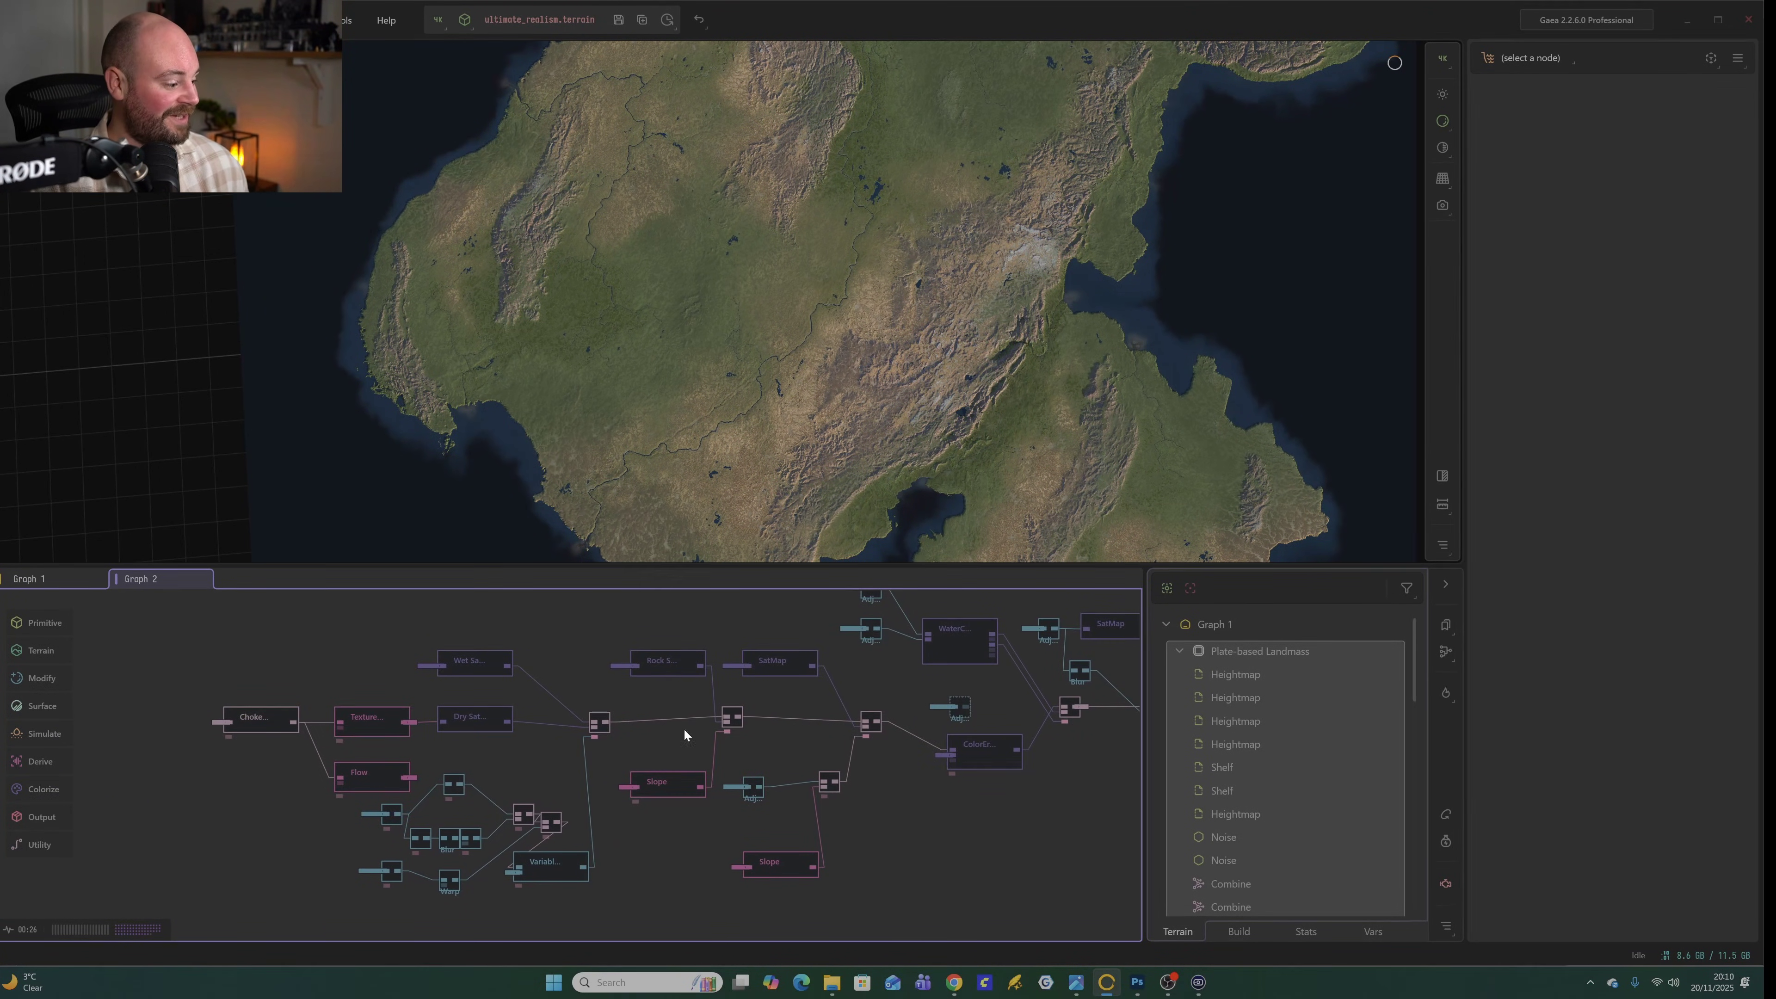
middle_click_drag(330, 655, 347, 674)
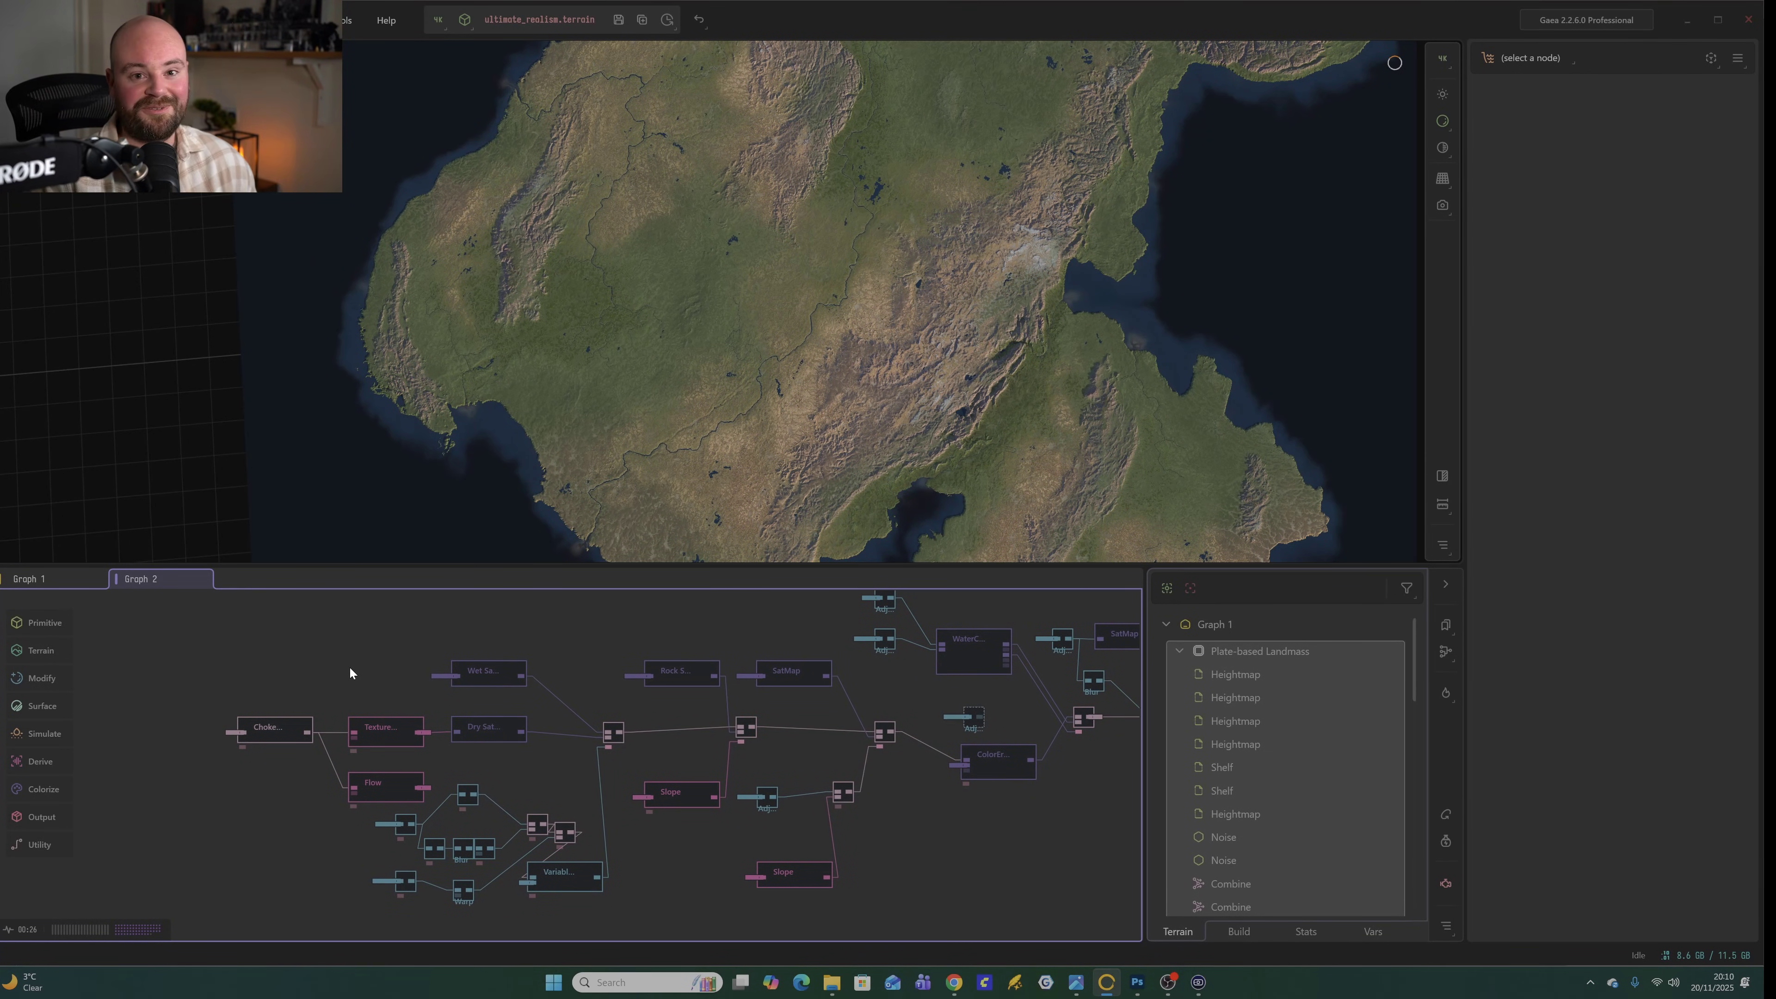
scroll(486, 716, "up", 3)
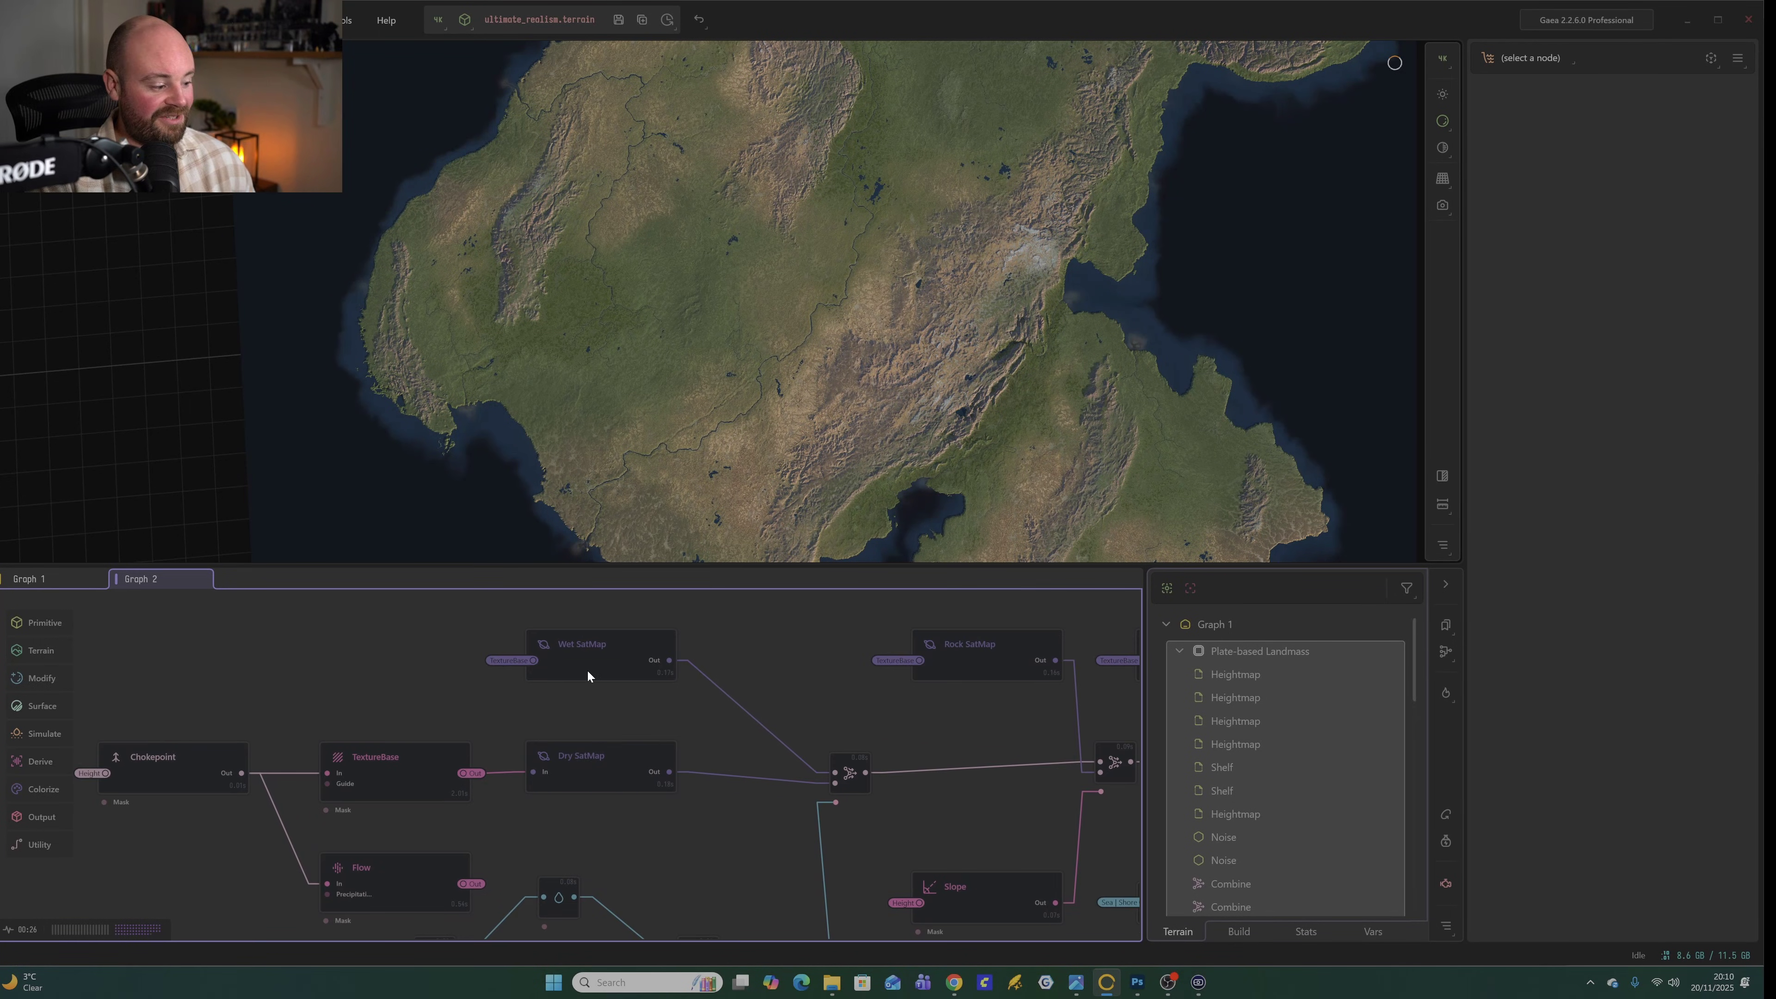
left_click(590, 655)
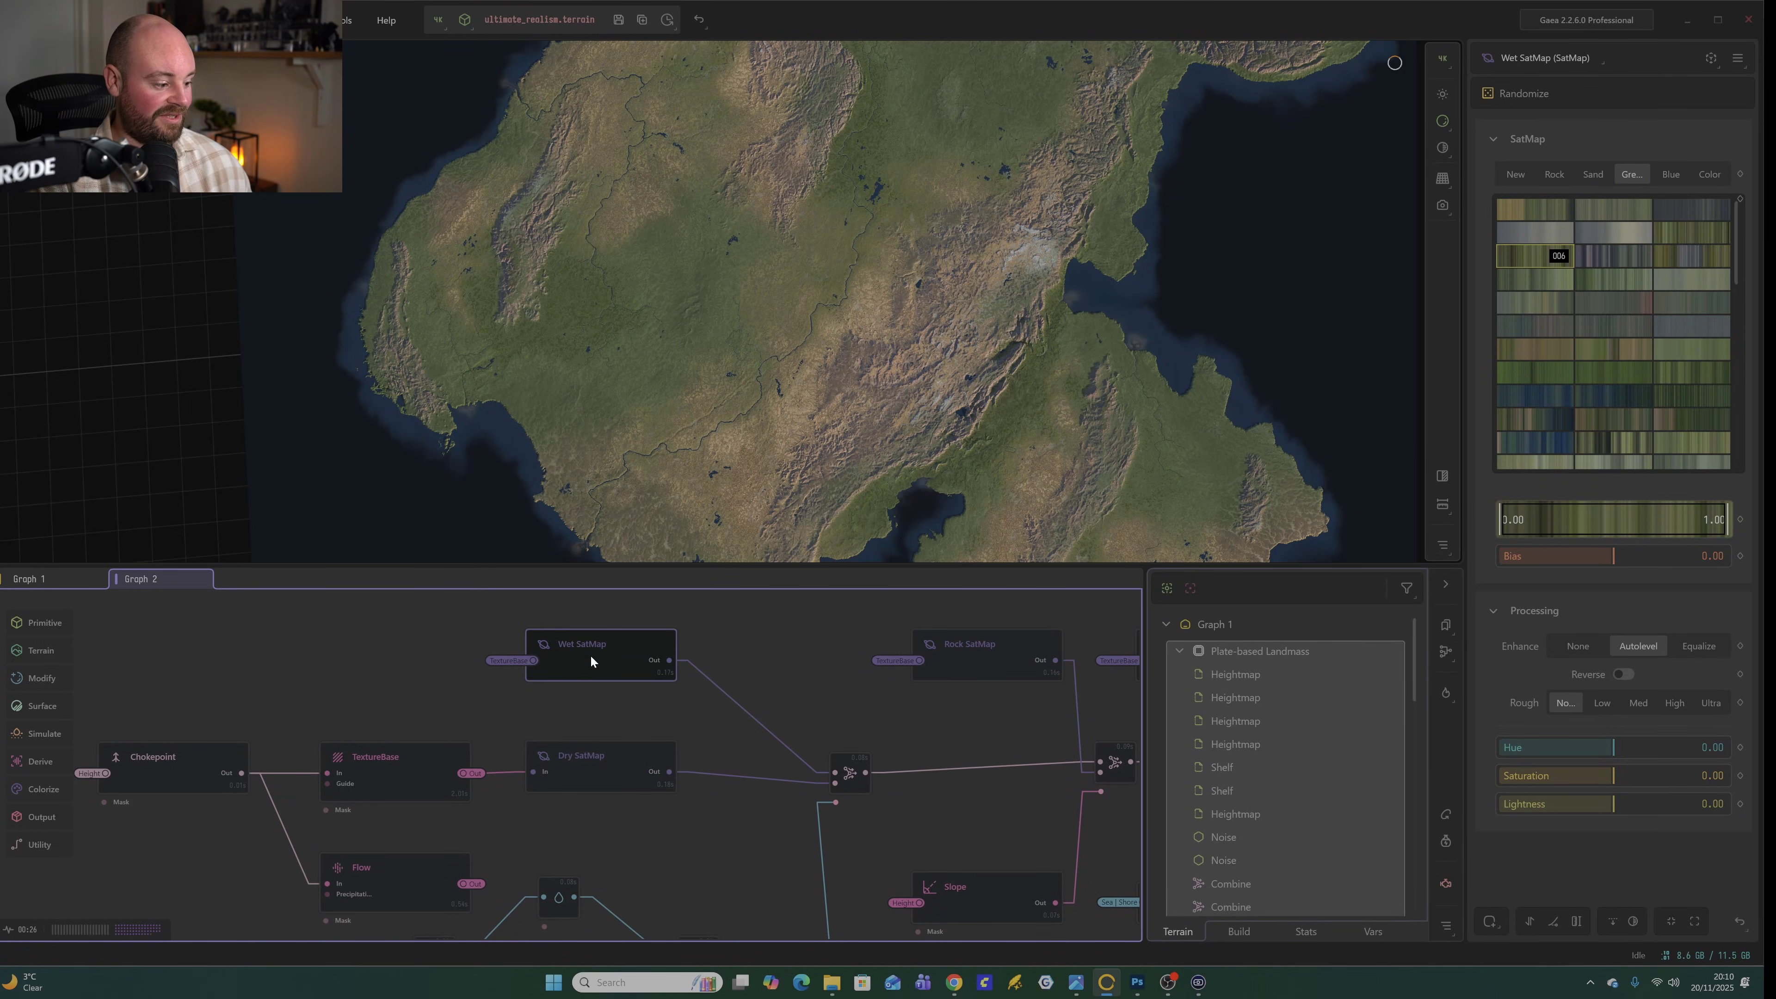
left_click(608, 770)
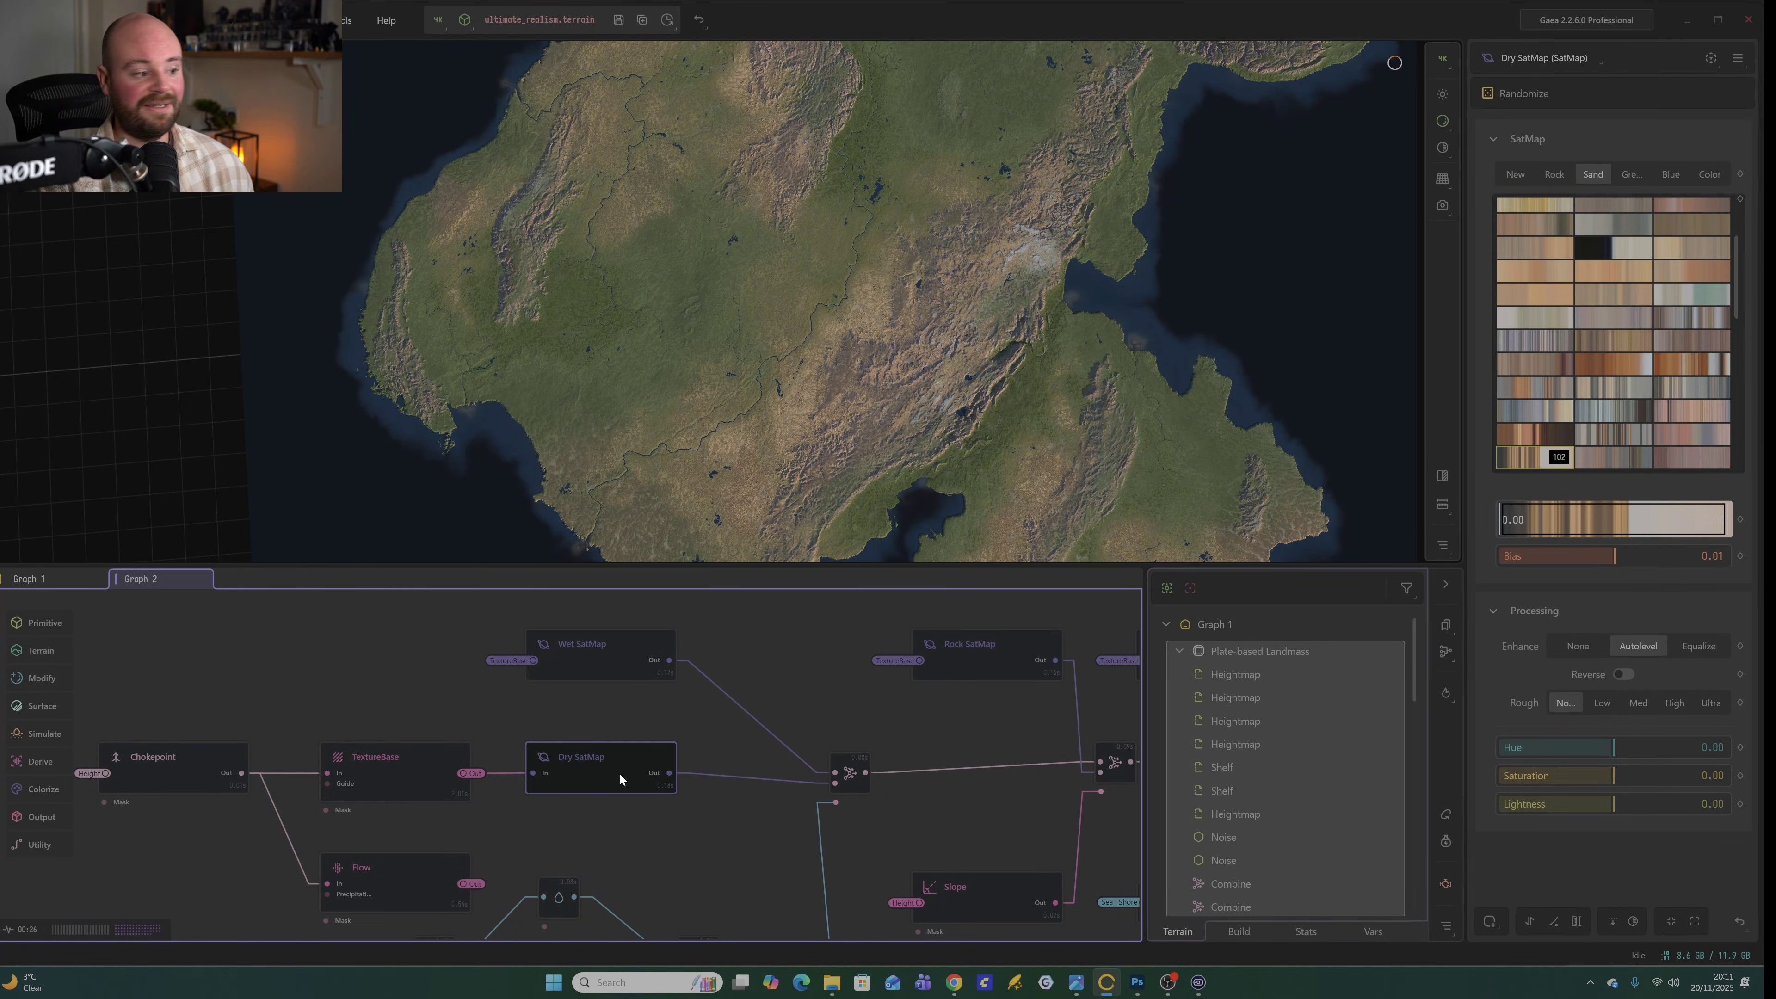
Try Sand palettes 099 and 103 for the dry areas, then settle on 102.
scroll(1045, 396, "down", 3)
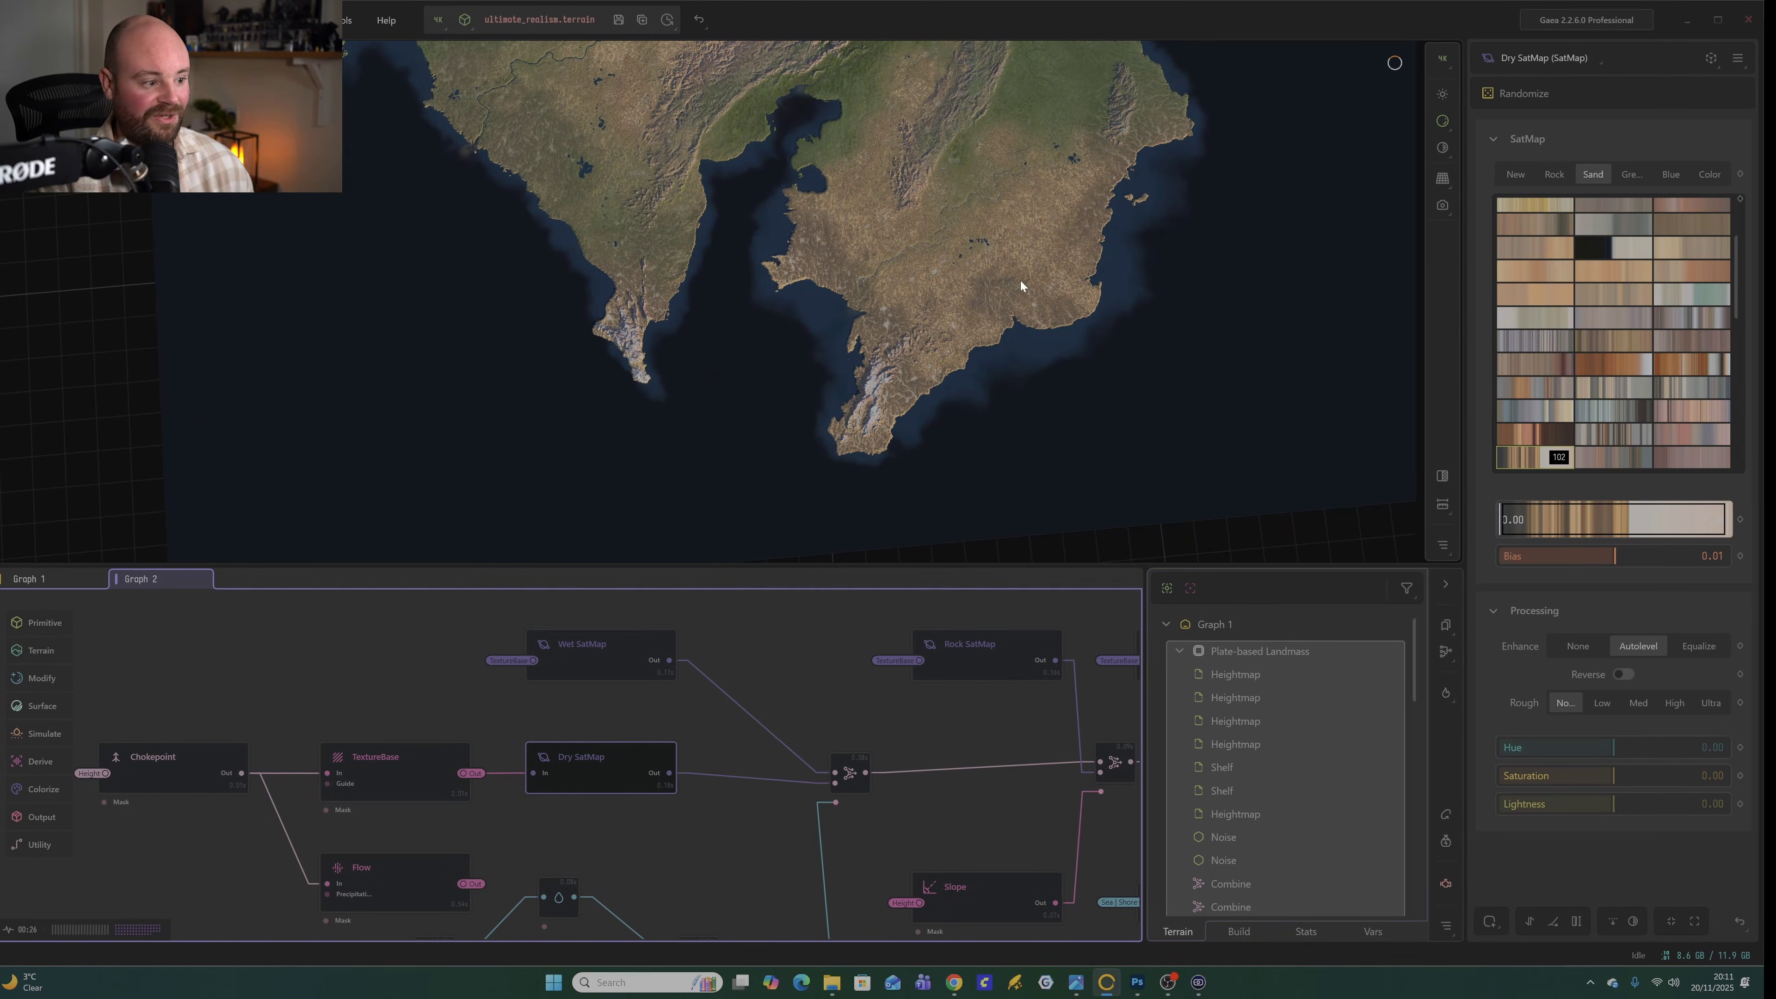
left_click_drag(992, 269, 1072, 321)
left_click_drag(1034, 531, 990, 404)
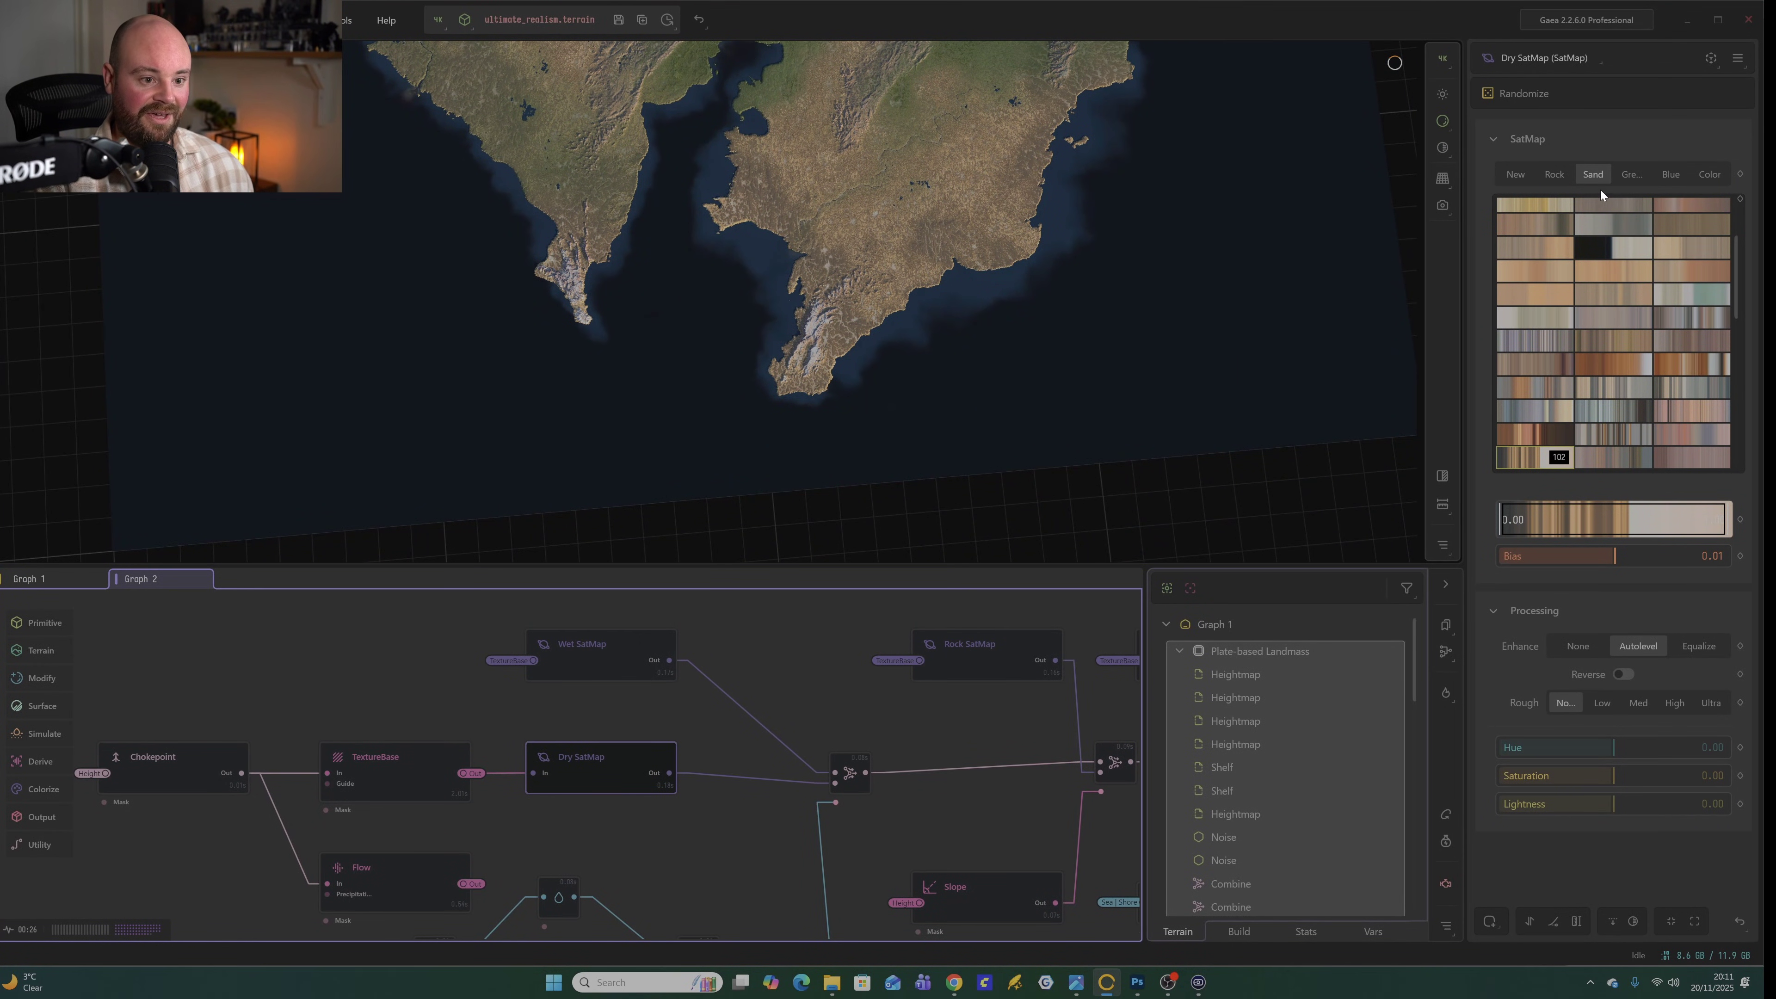
scroll(1610, 412, "down", 3)
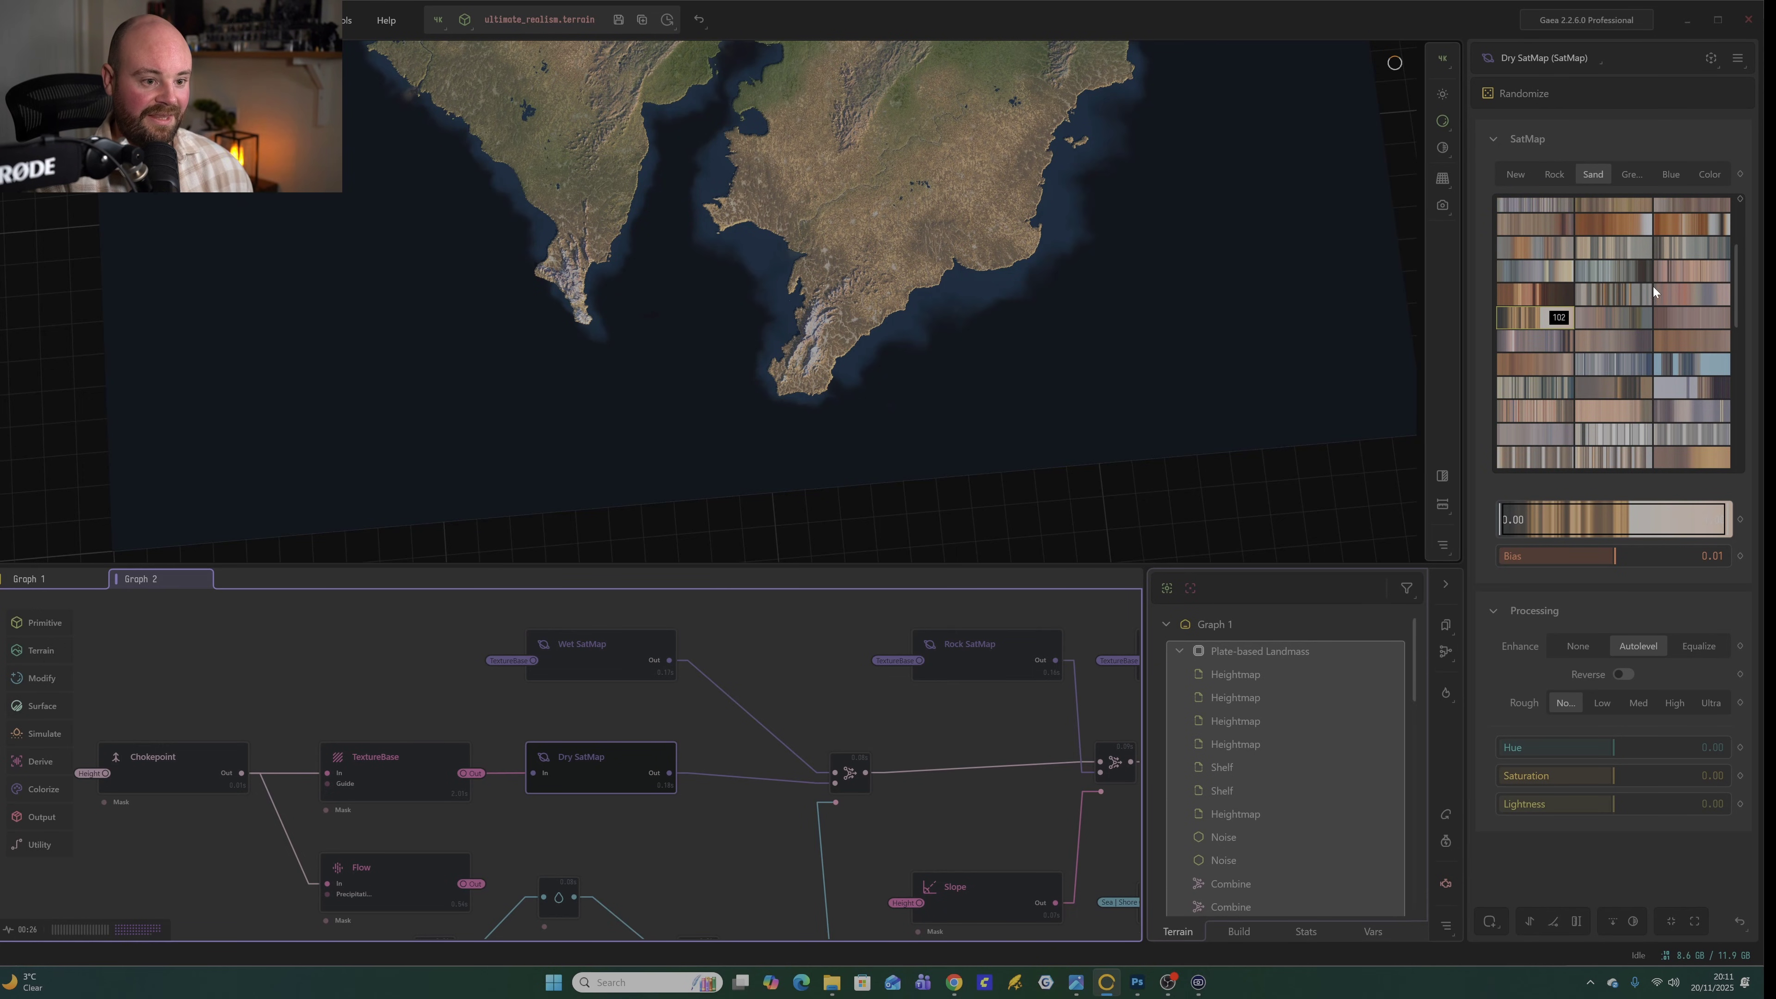
left_click(1528, 299)
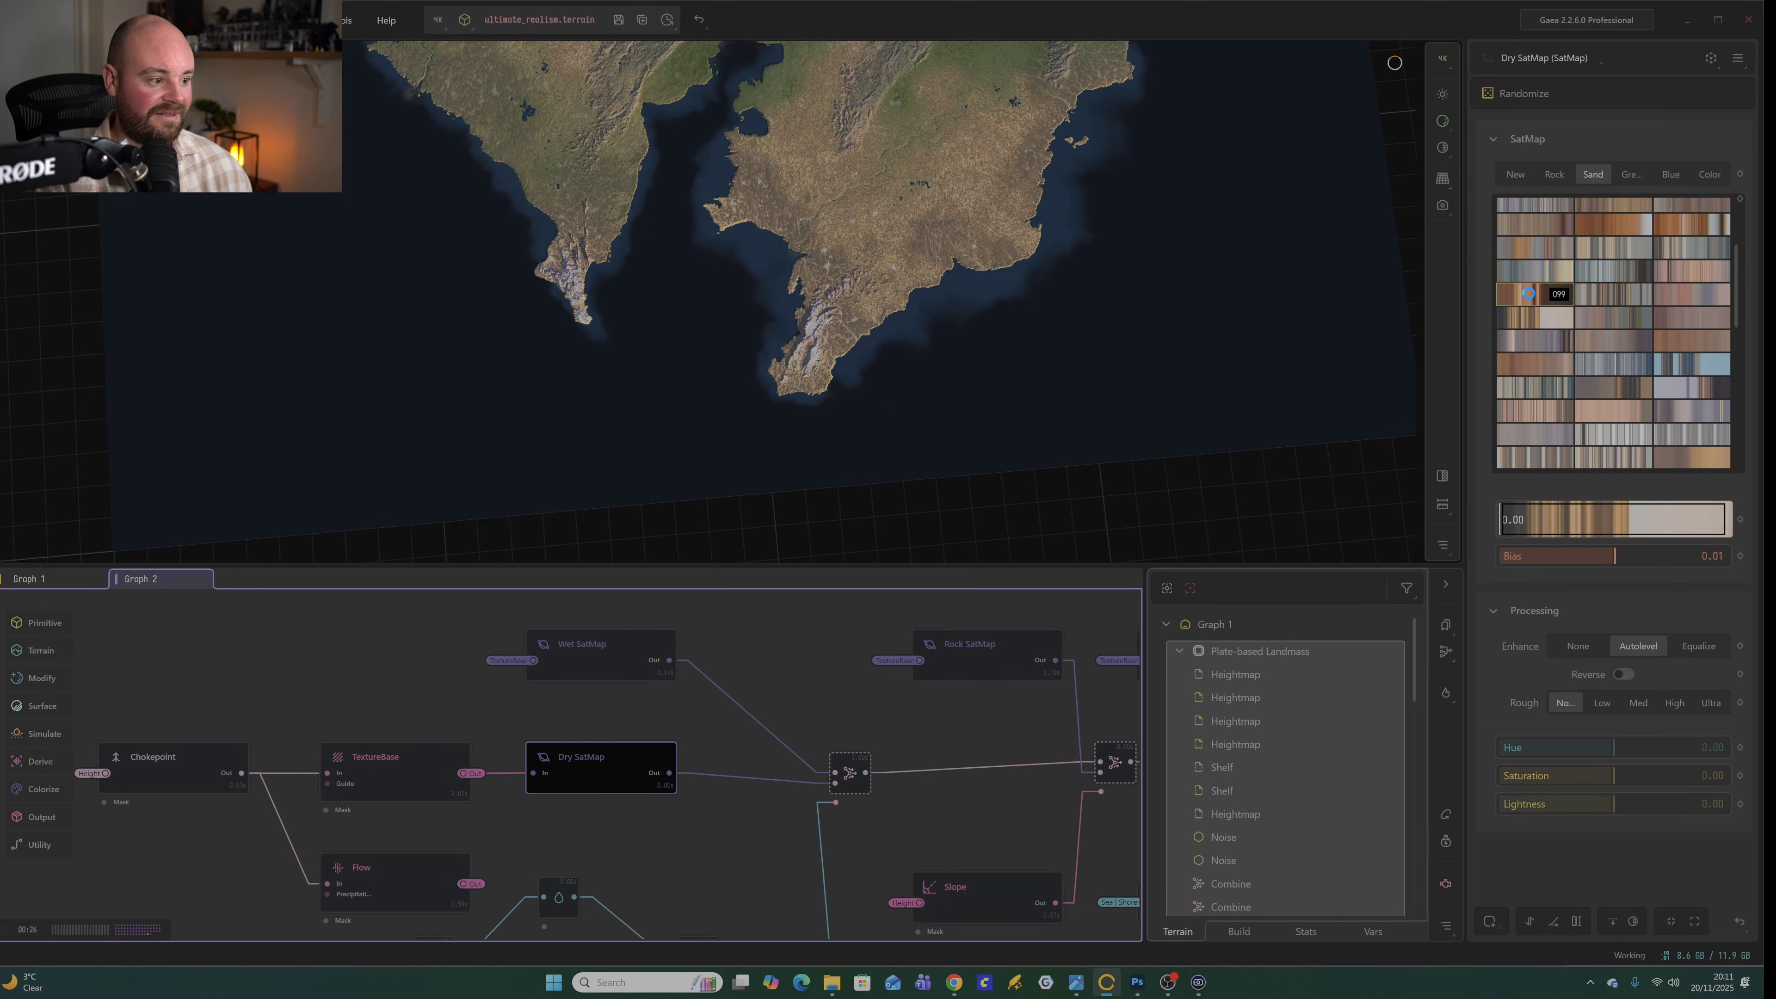
scroll(946, 225, "up", 2)
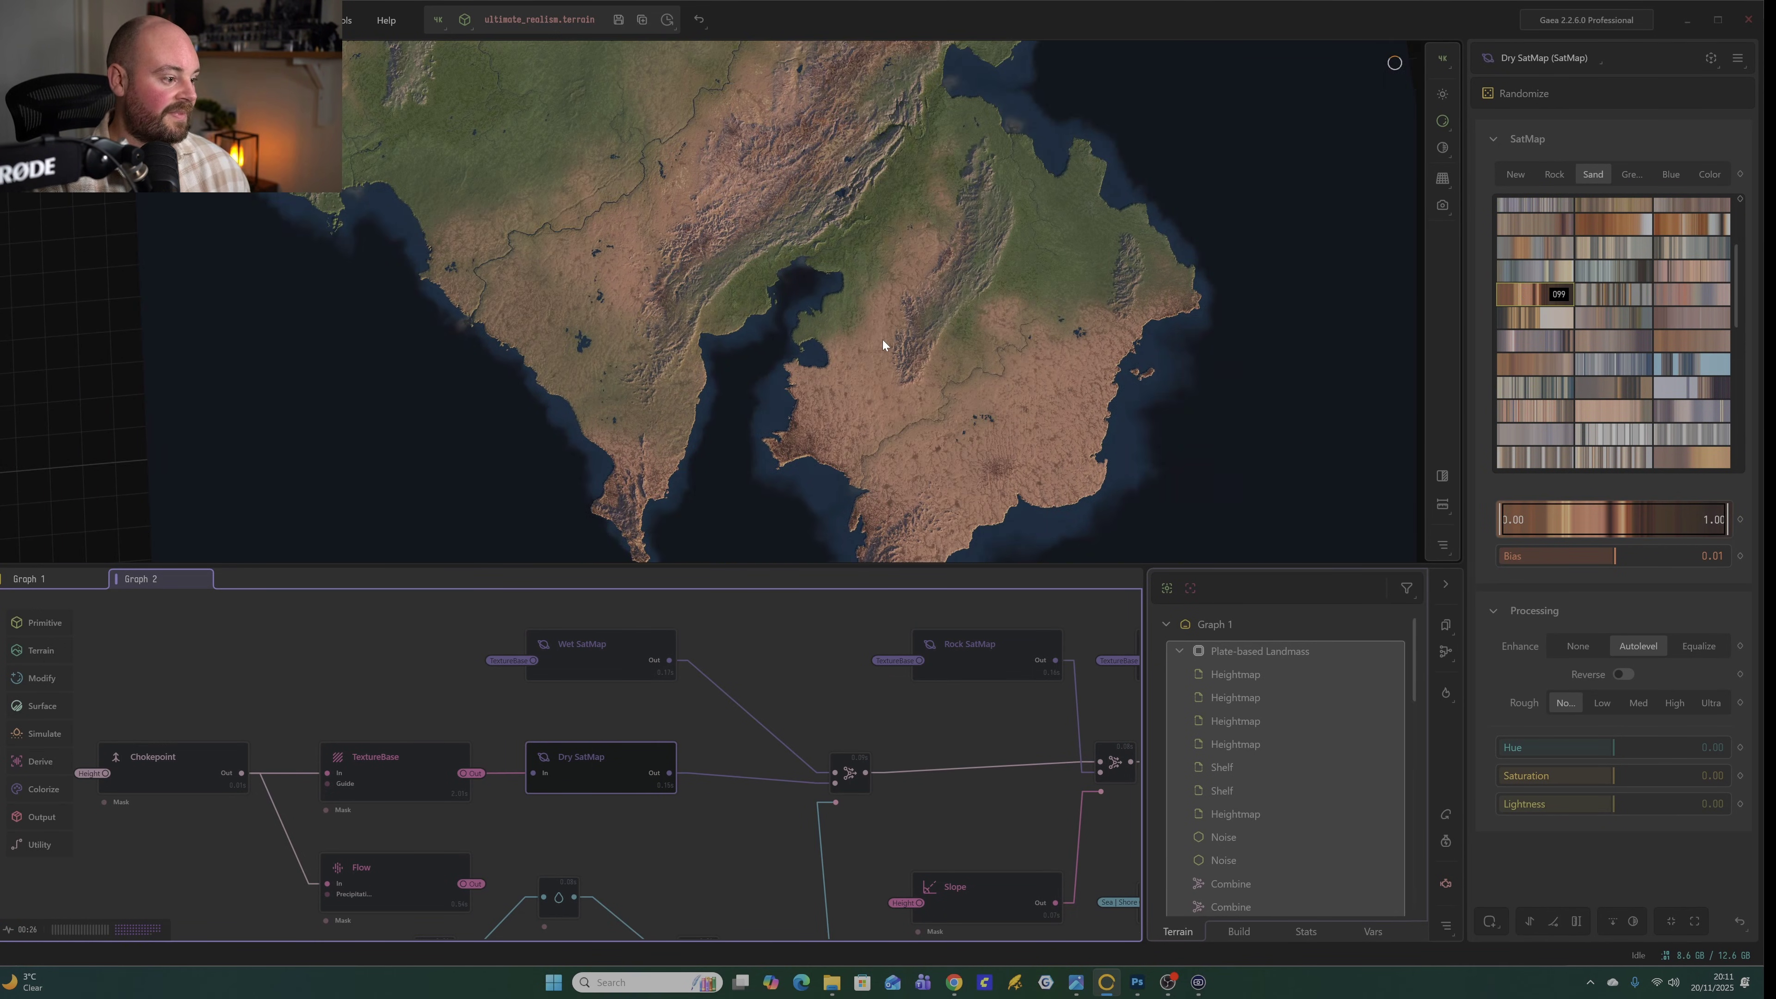
scroll(896, 362, "up", 2)
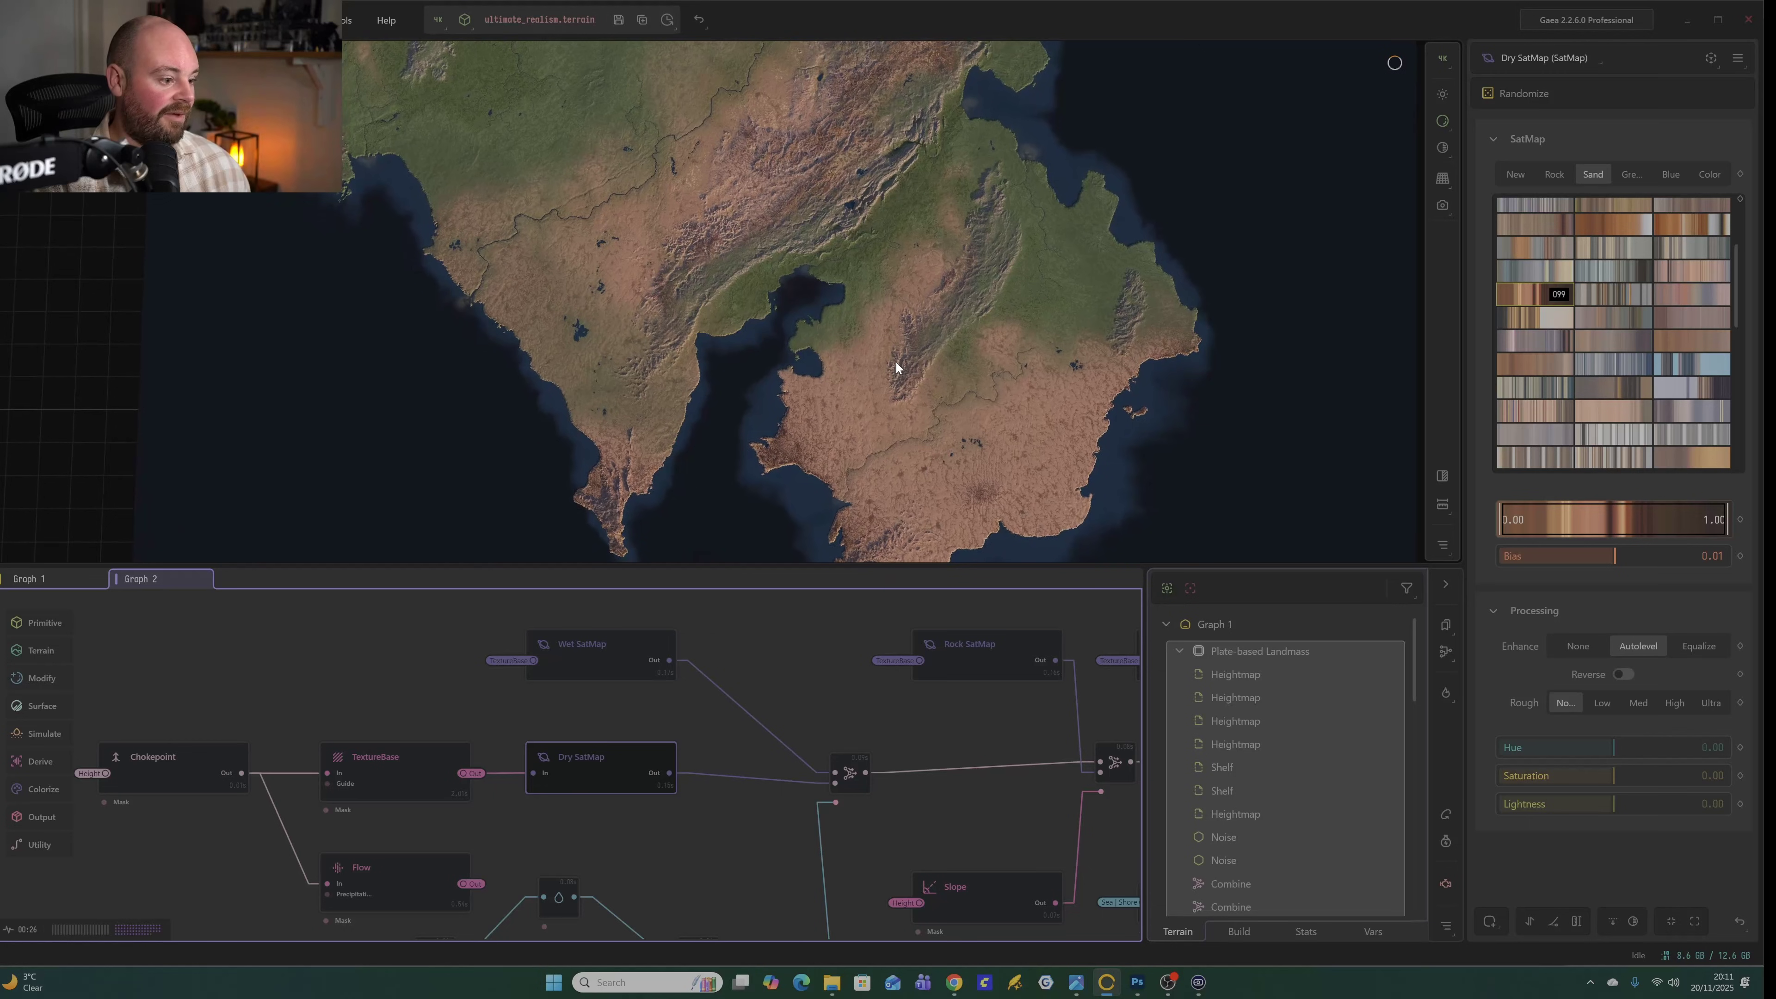
left_click(1604, 325)
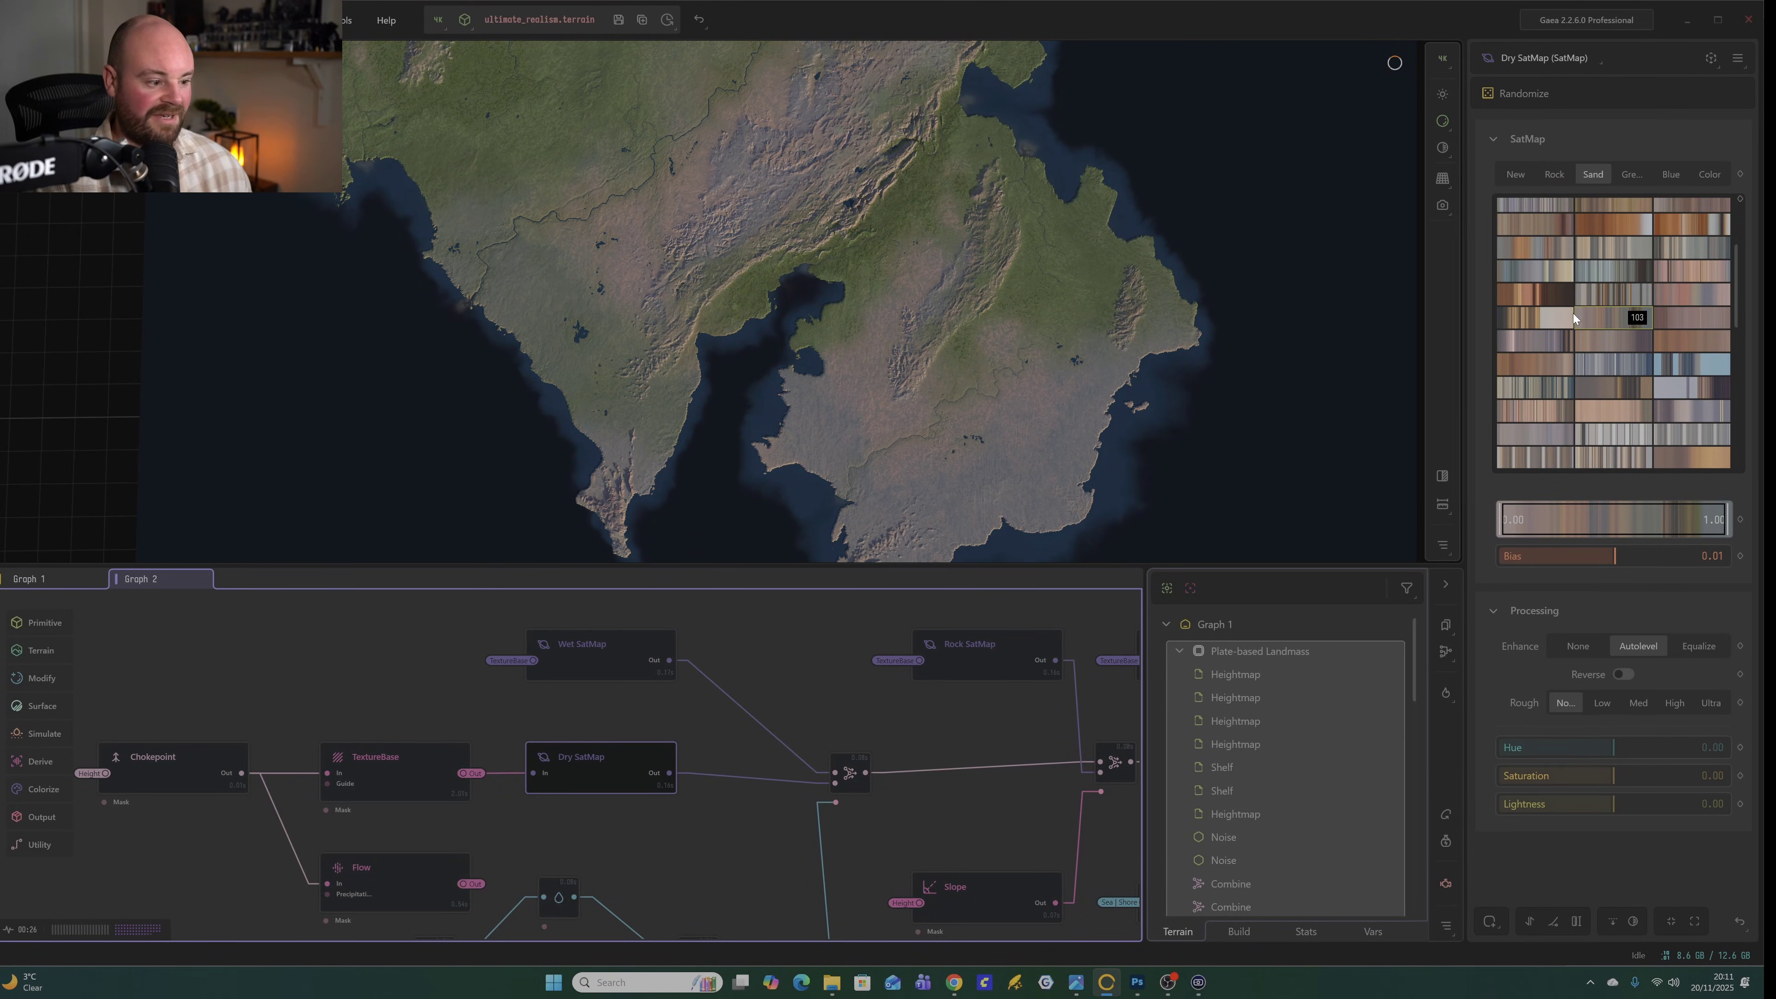
left_click(1537, 317)
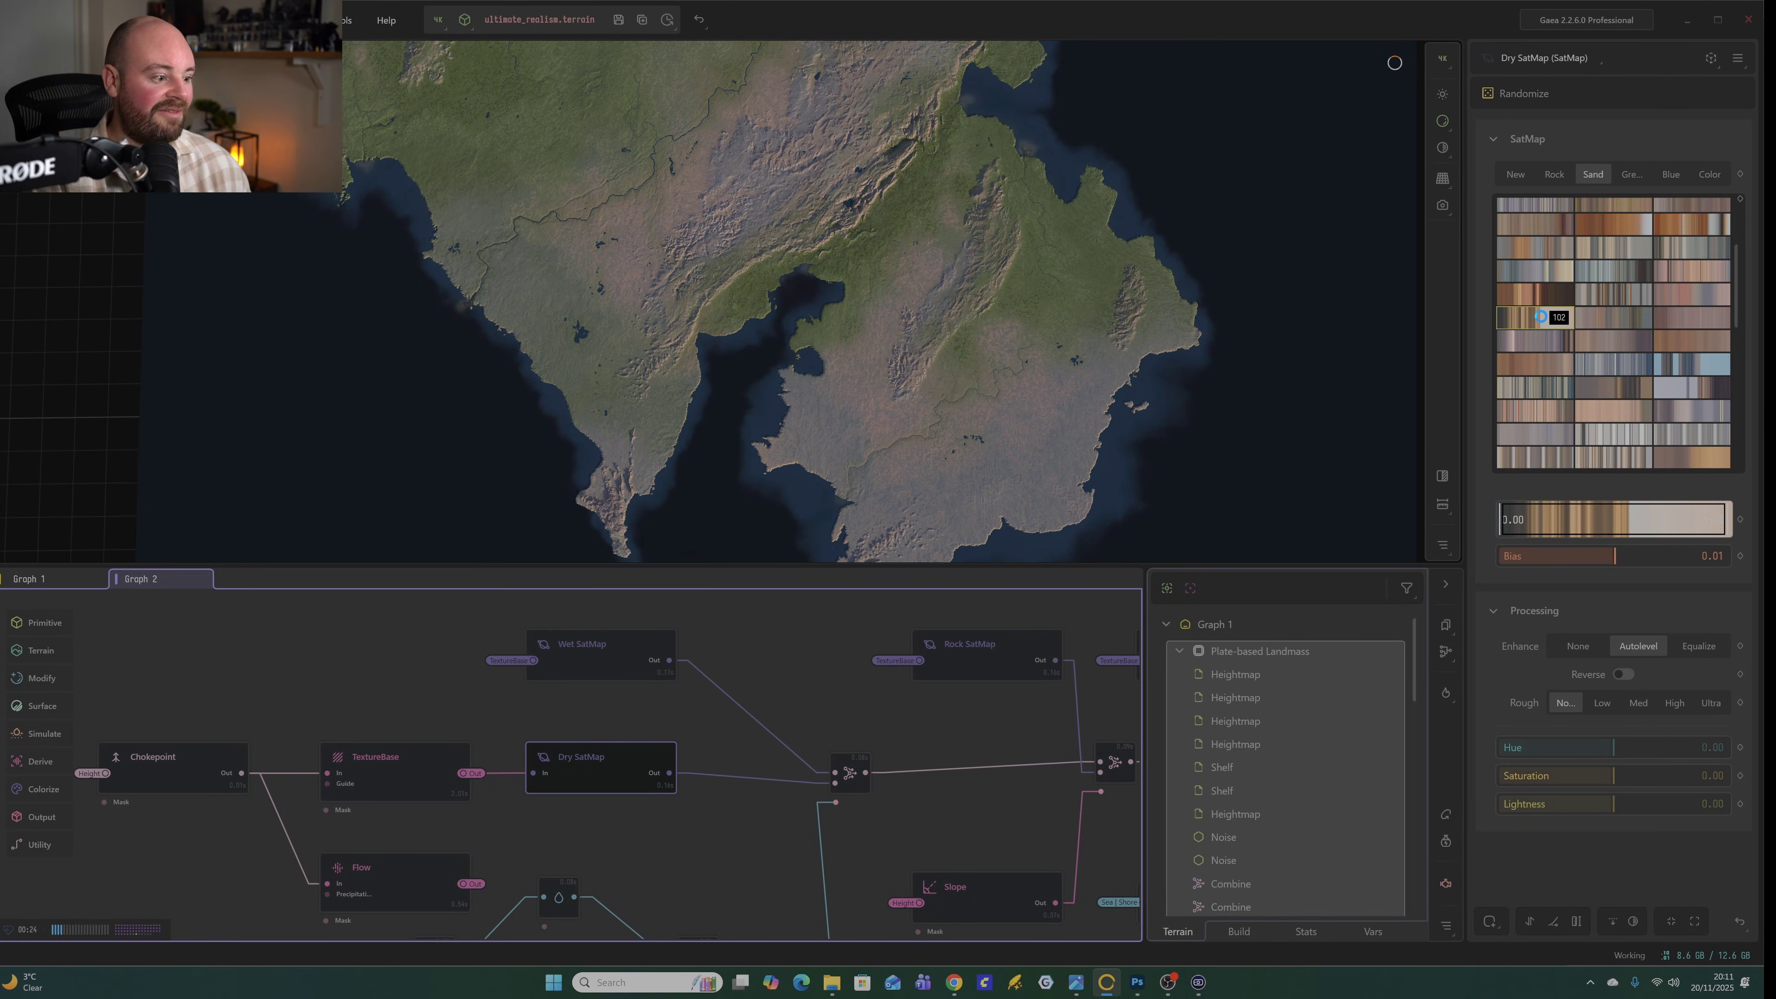
scroll(460, 272, "up", 5)
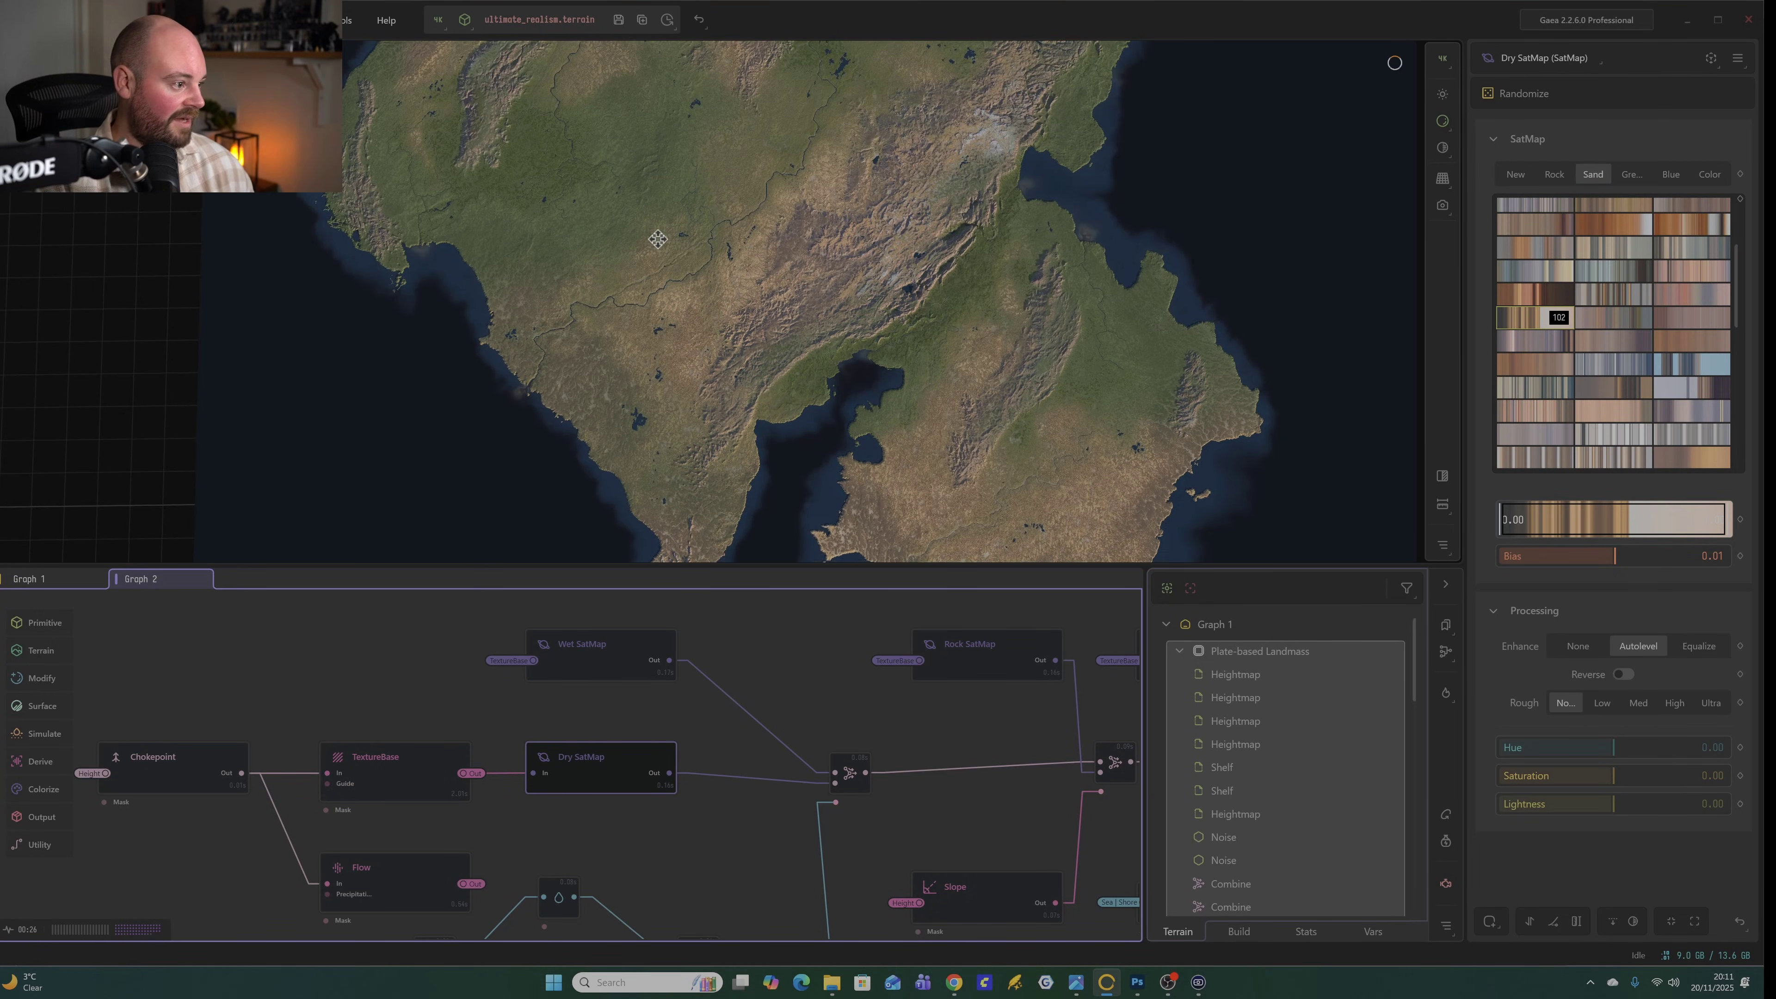
On Wet SatMap, try Green swatches 000 and 031, then return to swatch 006.
left_click(613, 639)
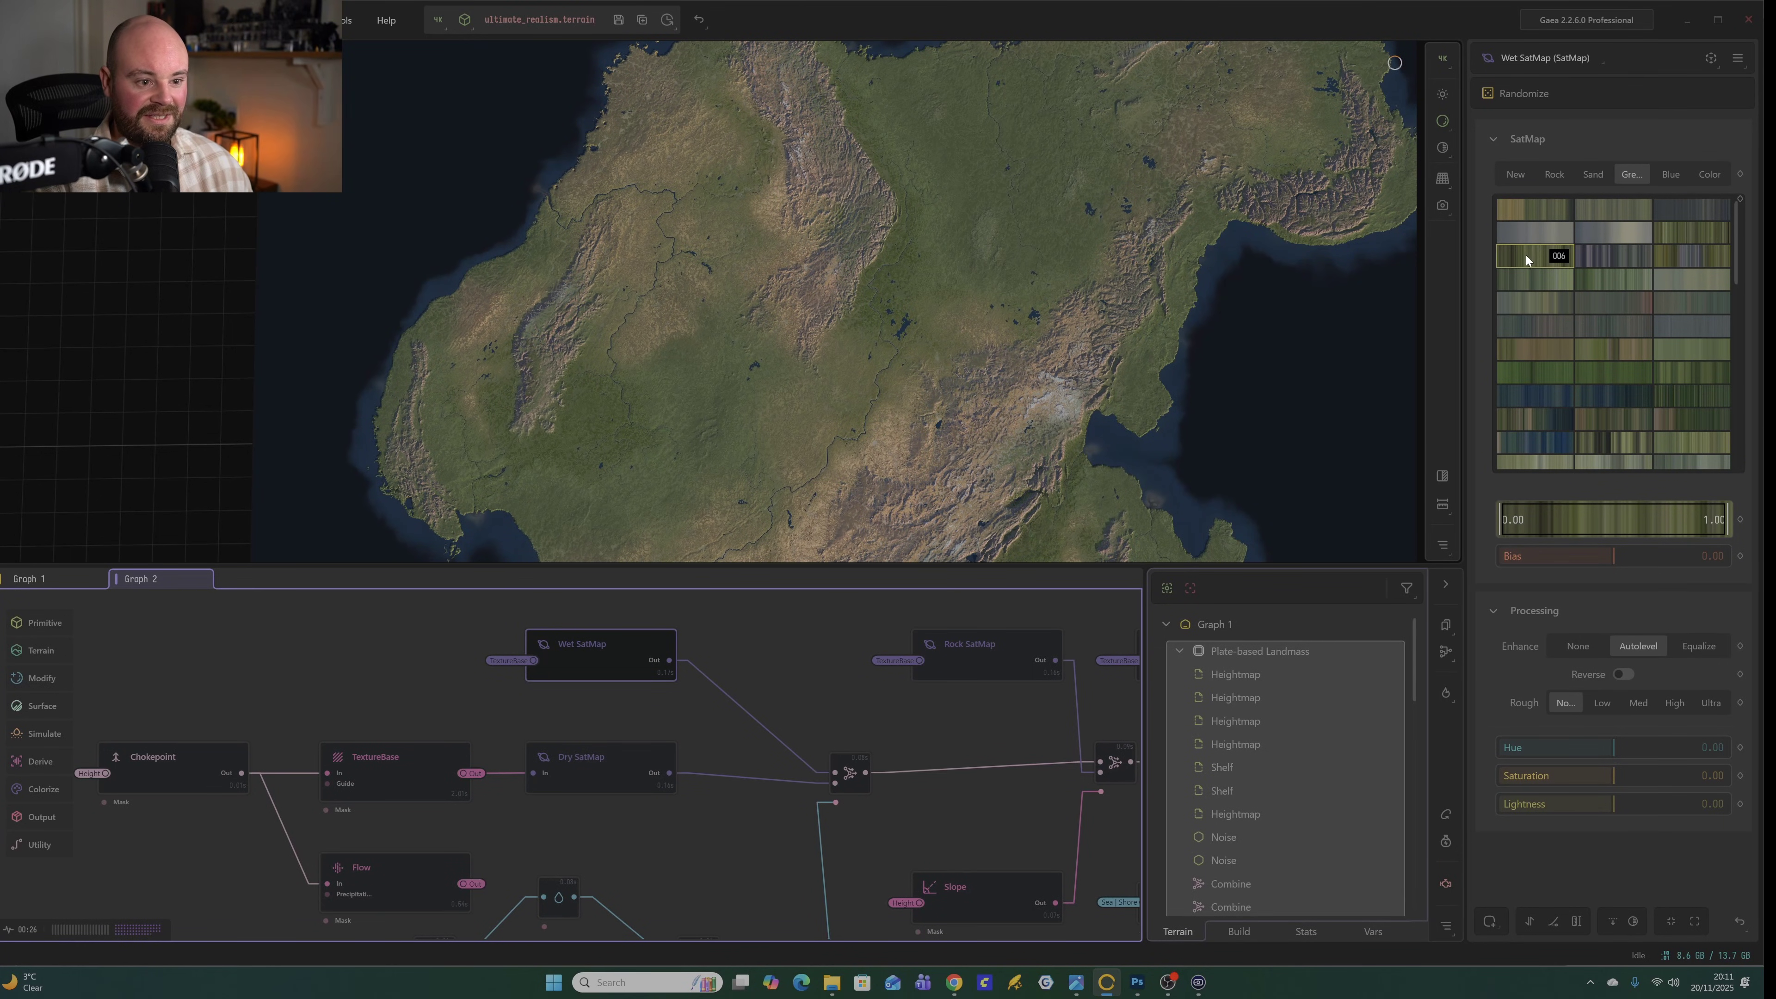
left_click(1533, 211)
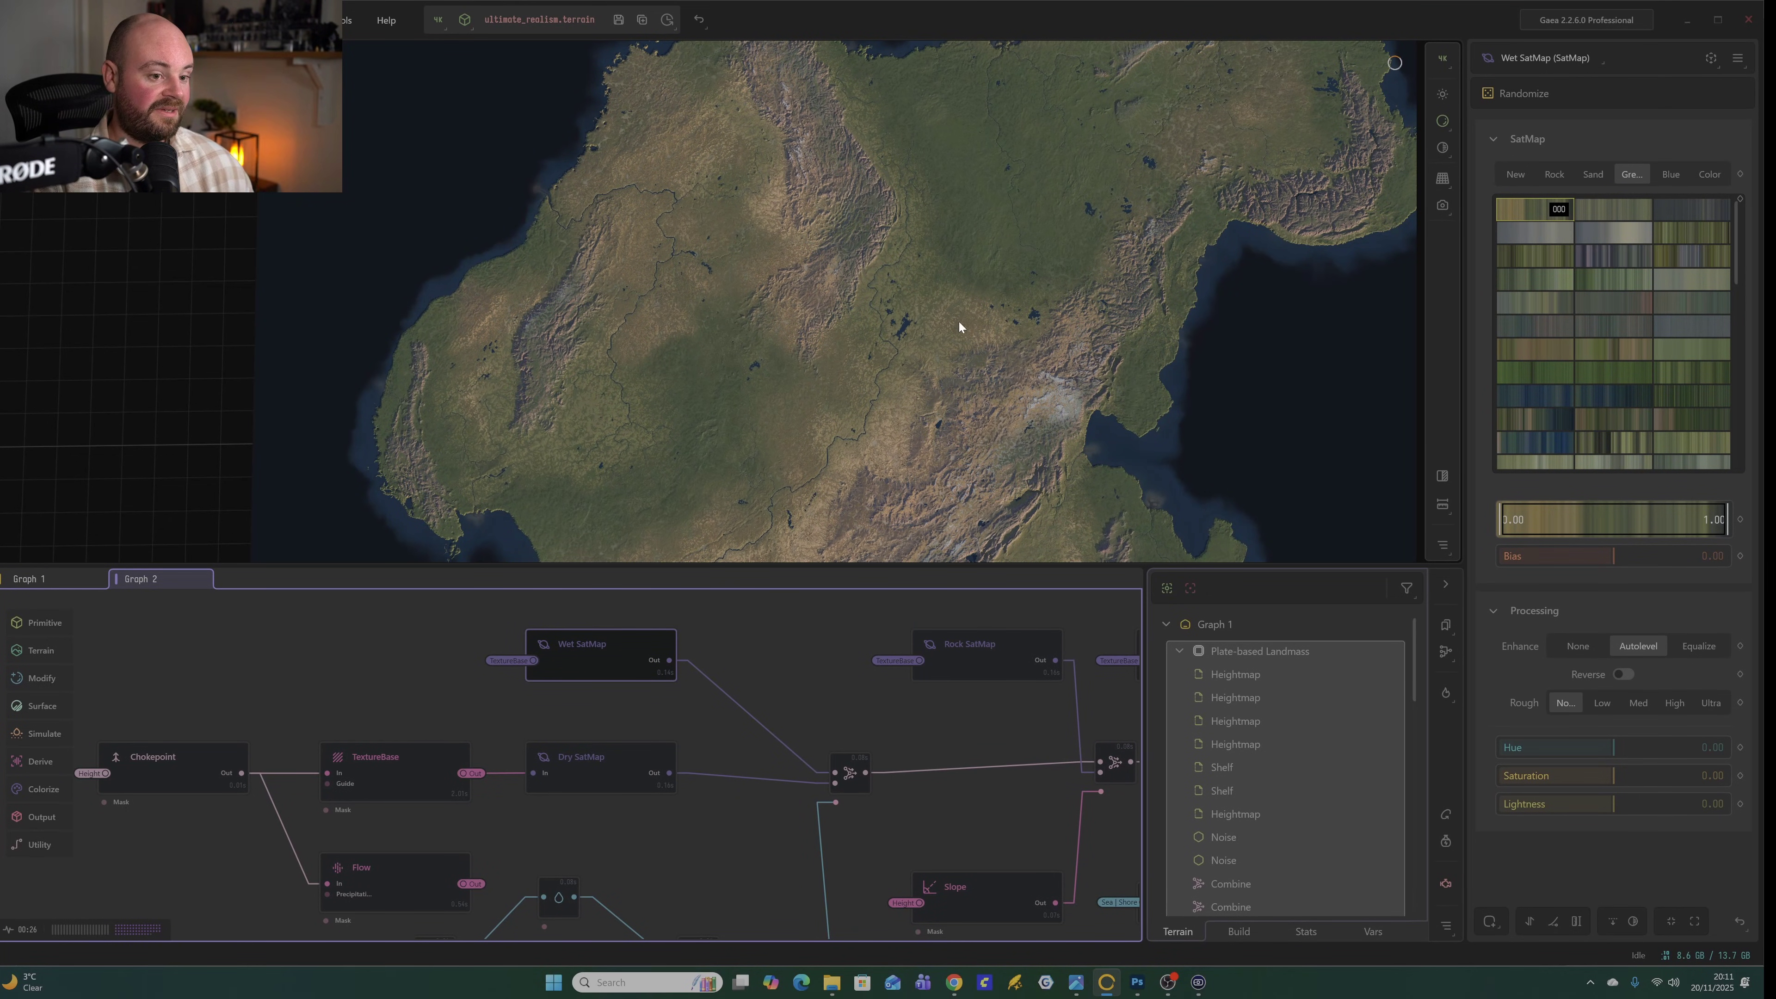
left_click(1607, 443)
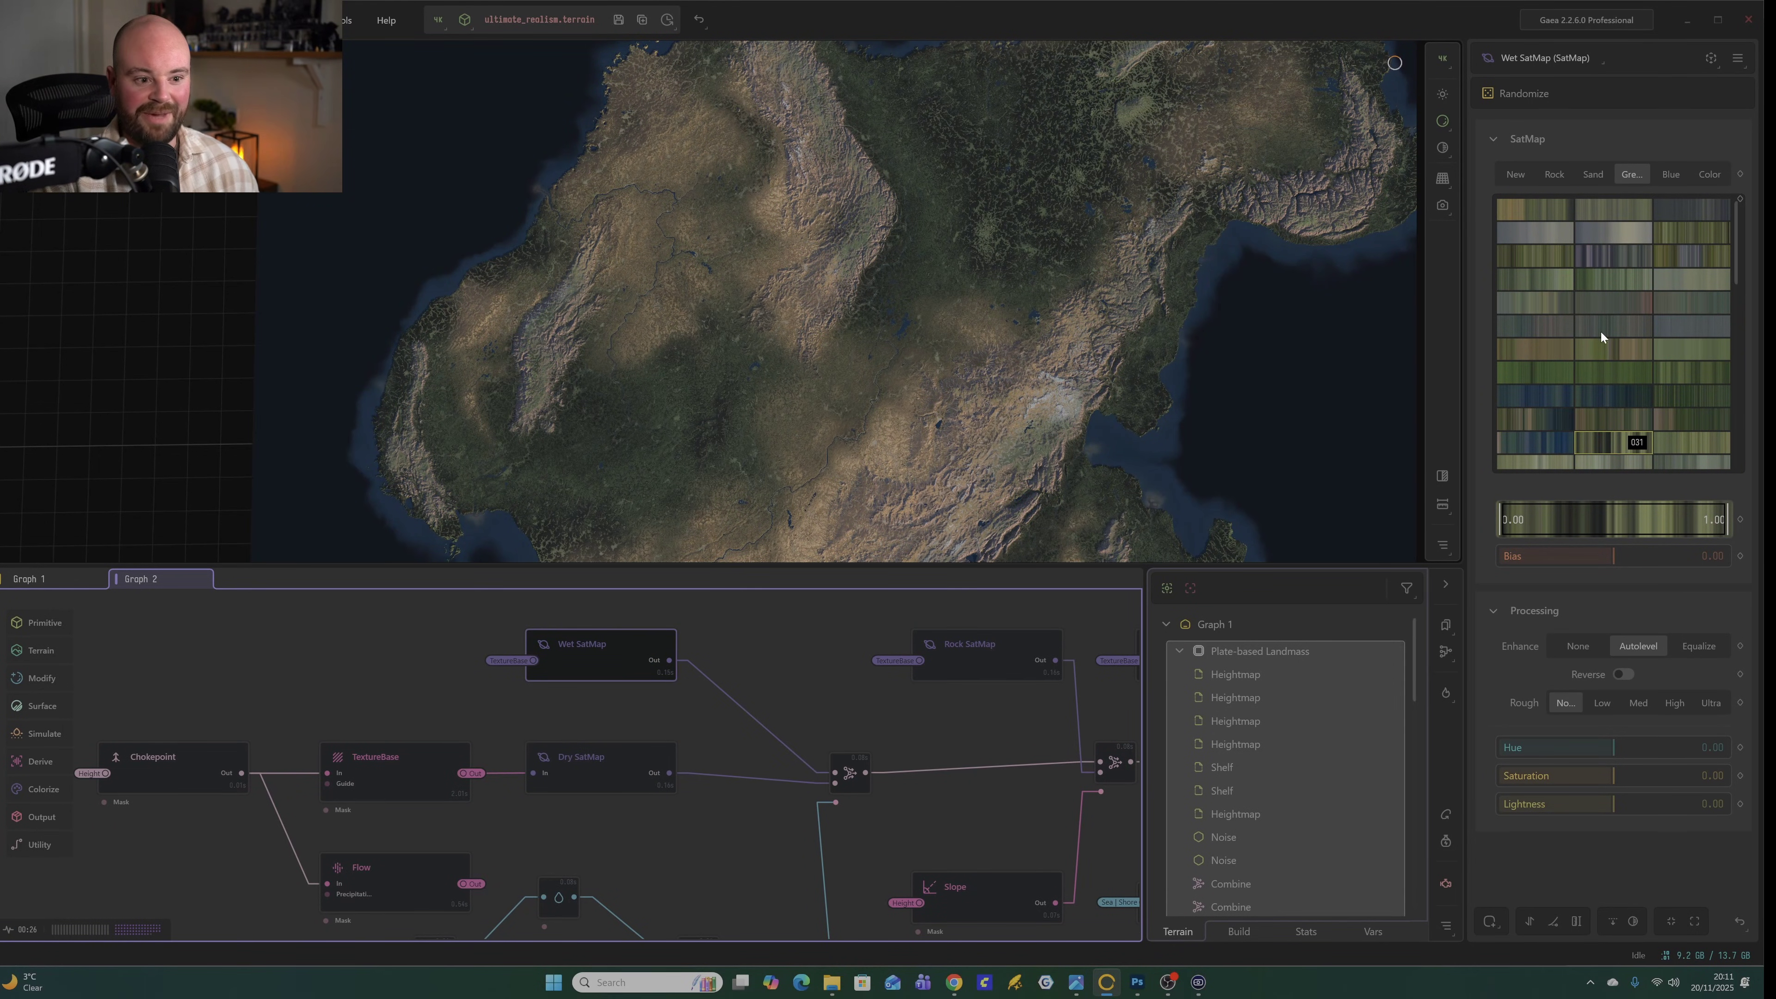
left_click(1514, 257)
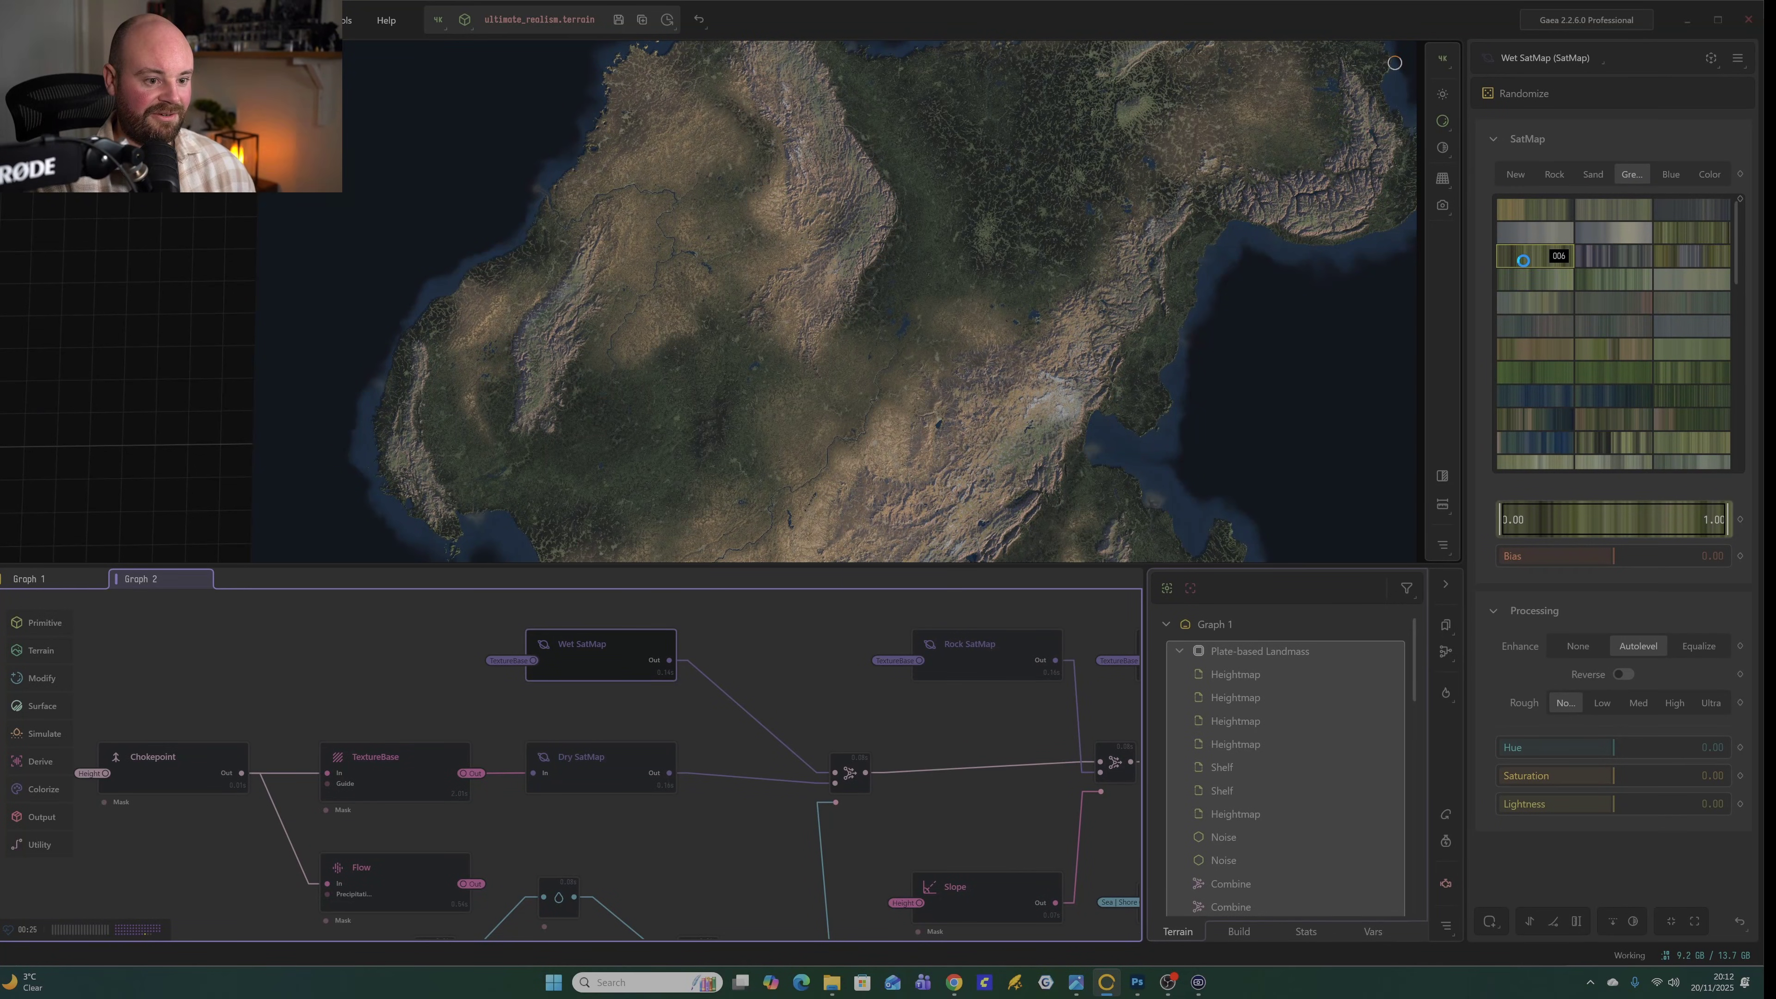
left_click_drag(906, 404, 899, 294)
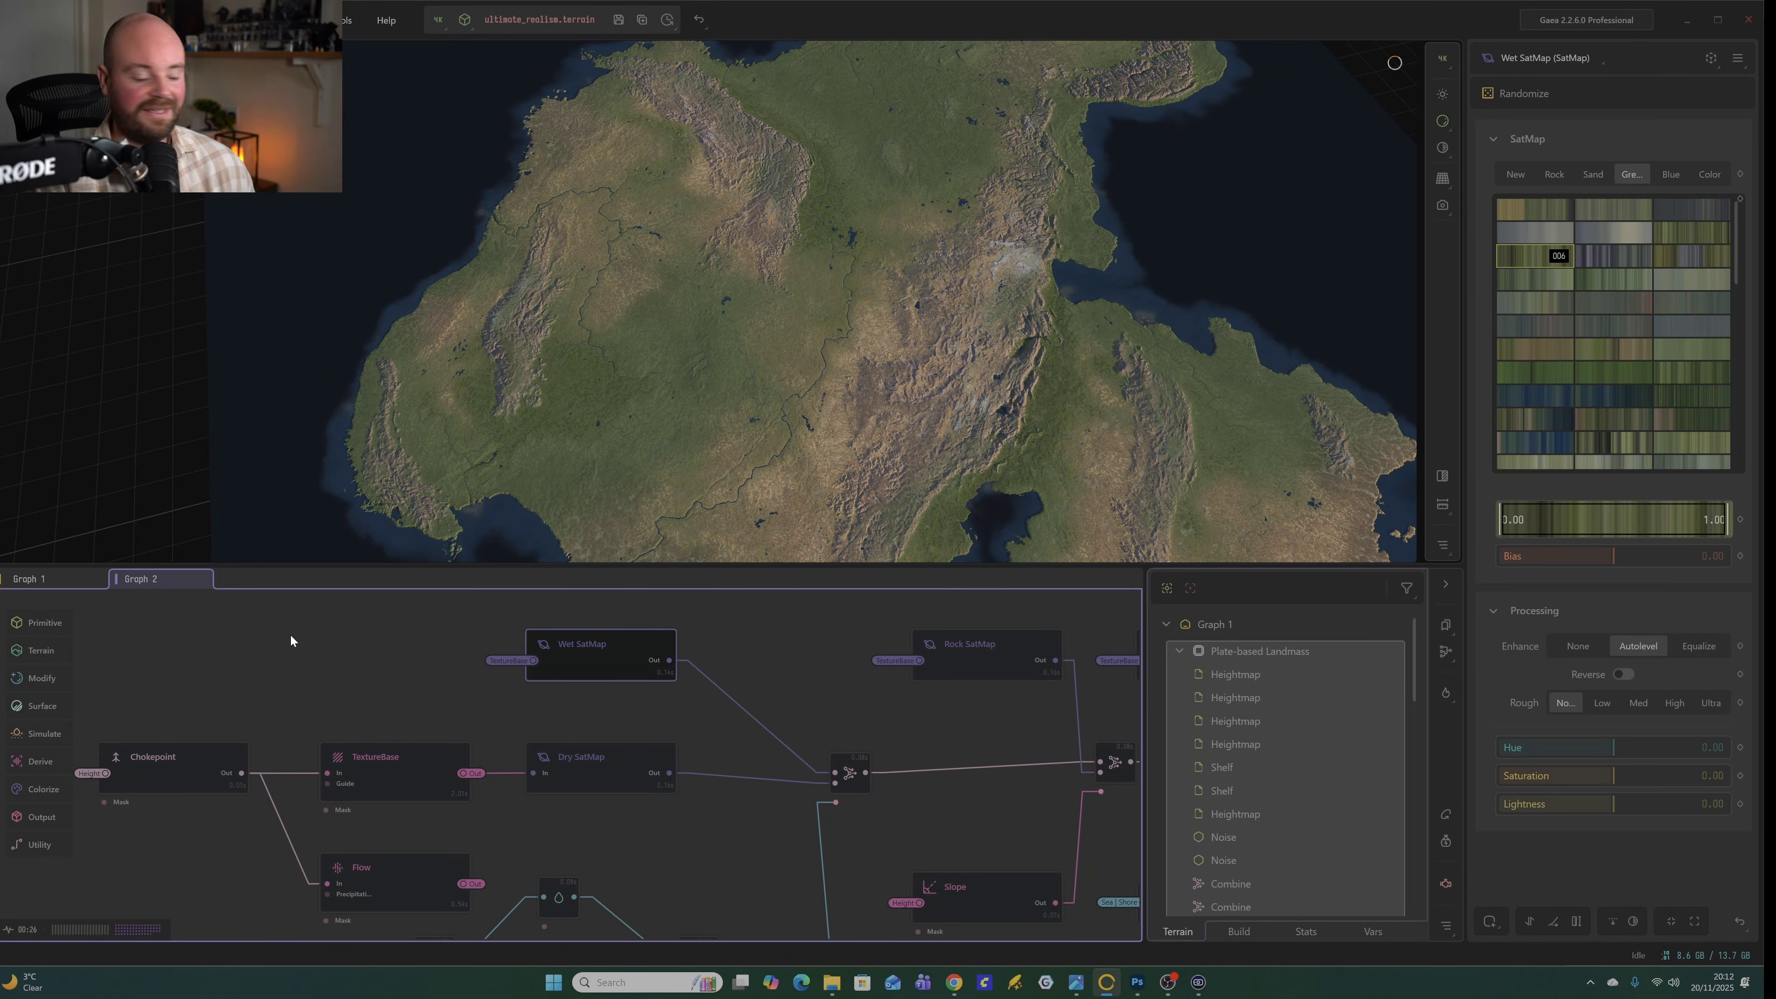
Unlock the LightX preview with the L key, then preview TextureBase on its own.
left_click(373, 773)
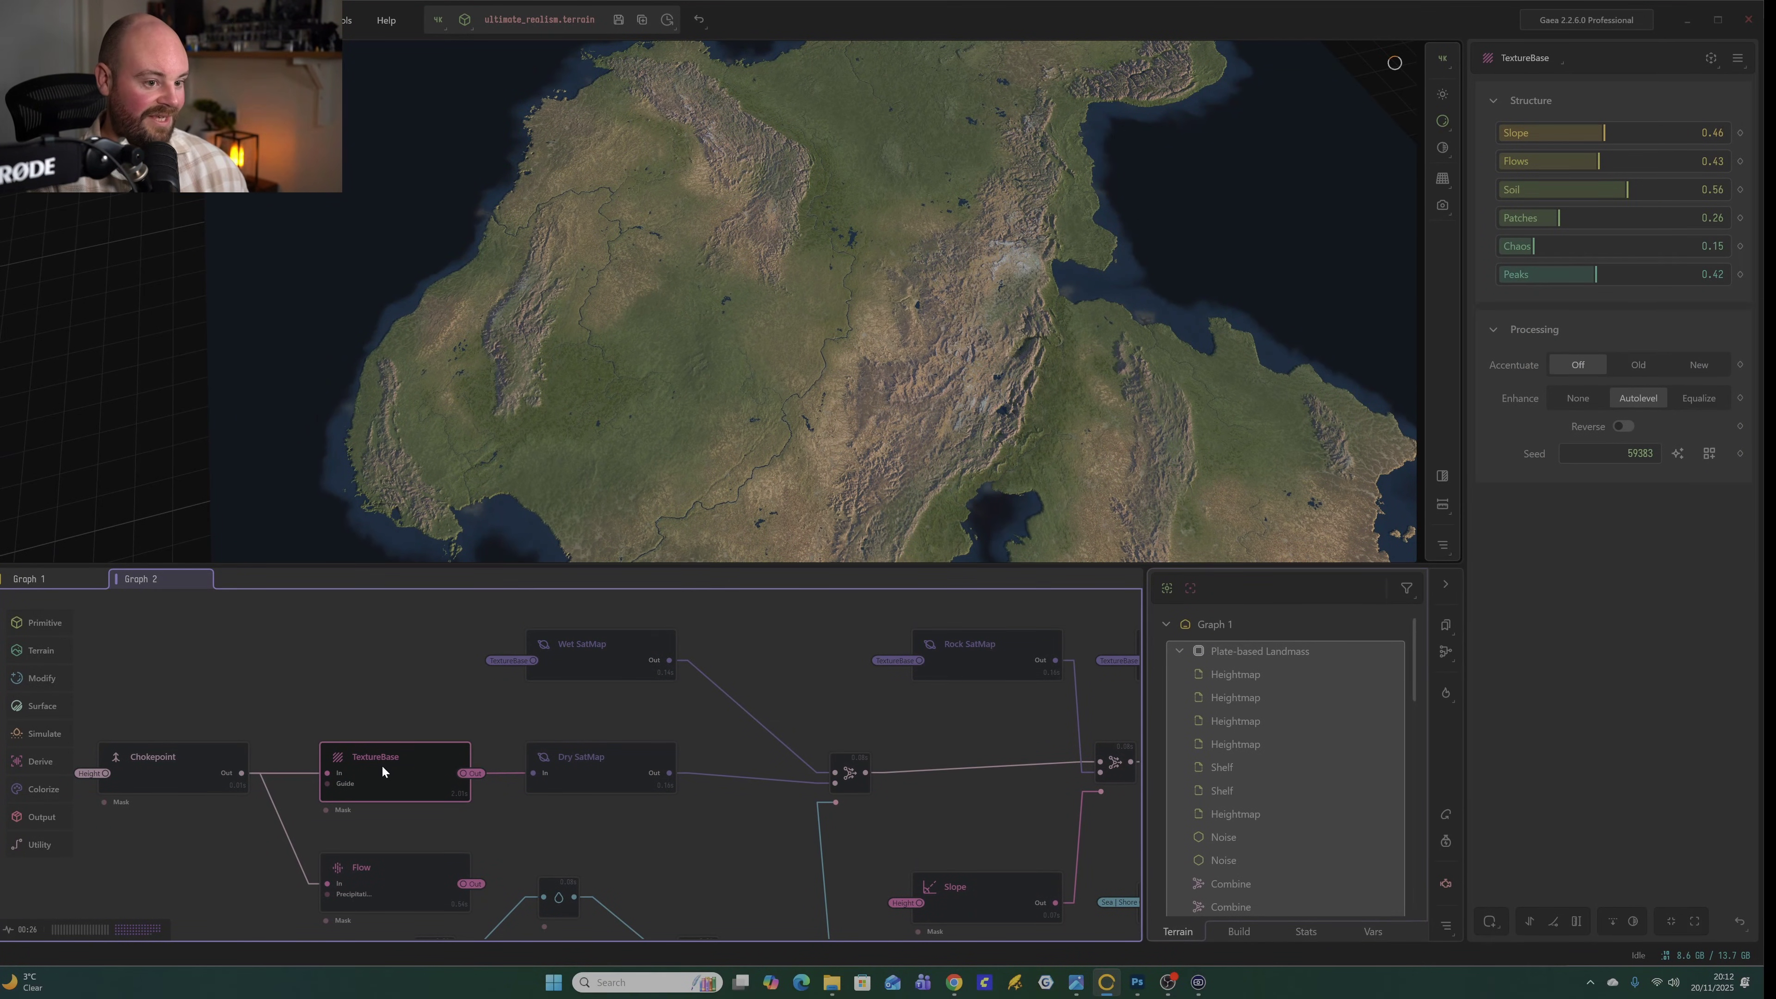
scroll(825, 742, "down", 3)
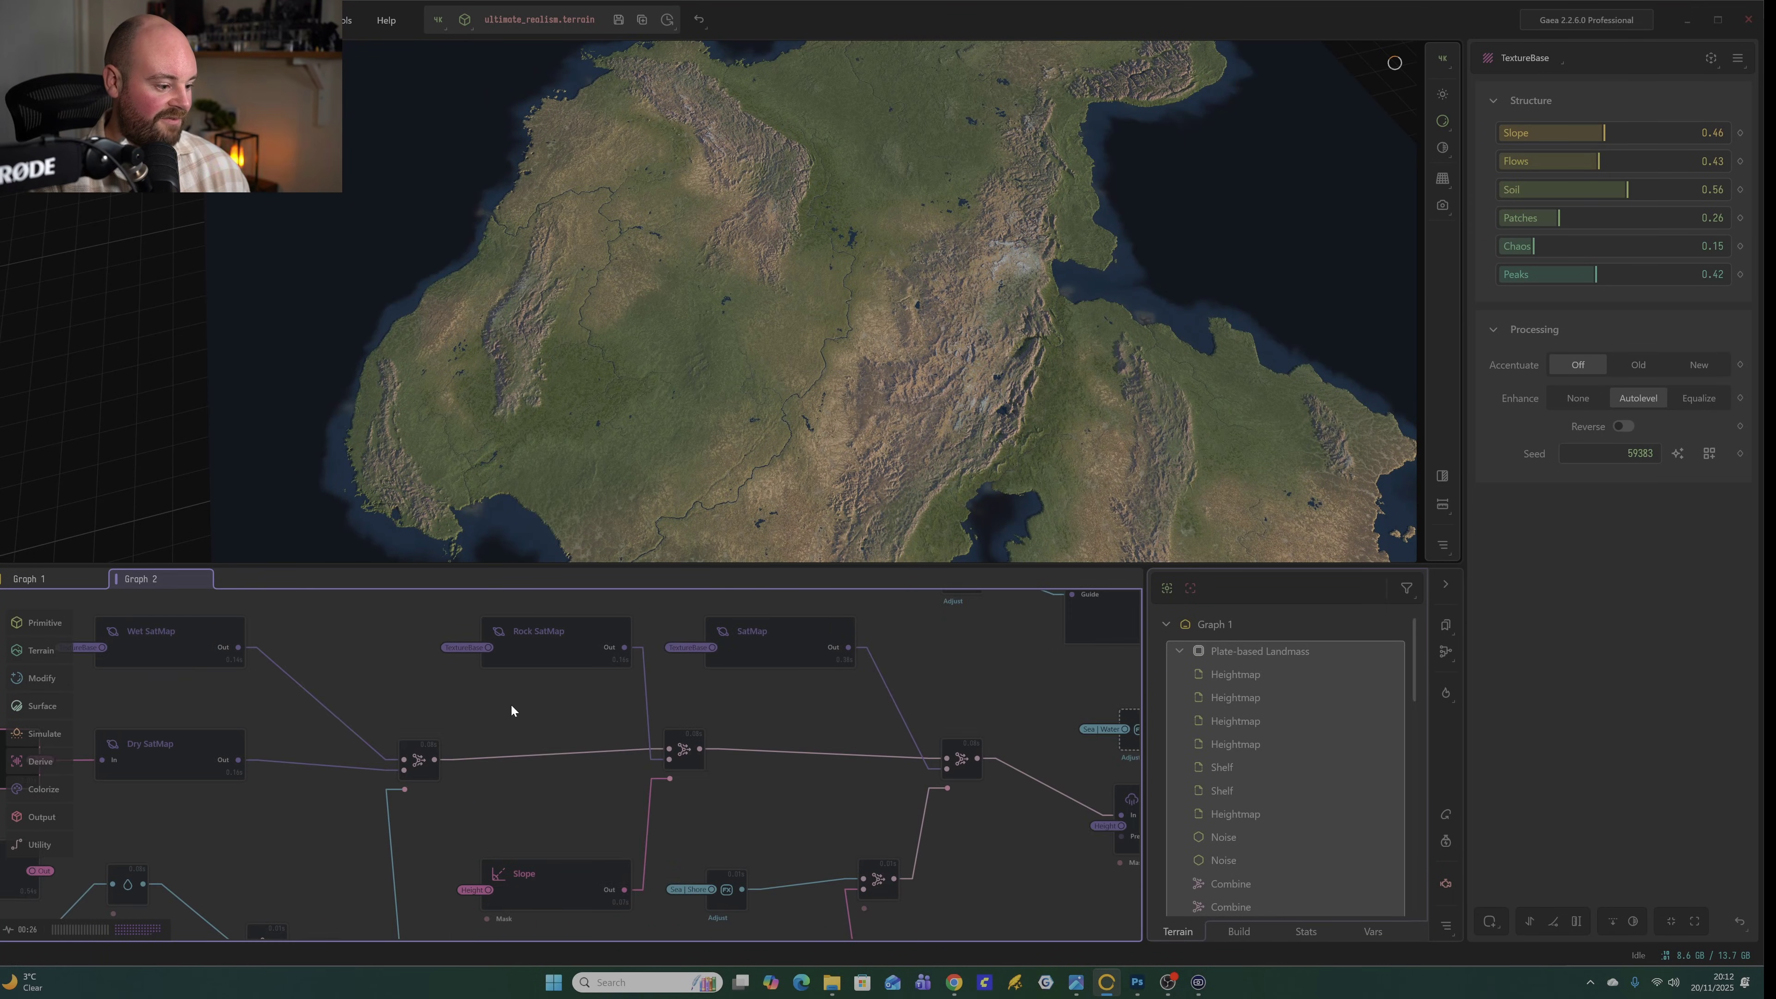
middle_click_drag(559, 714, 796, 737)
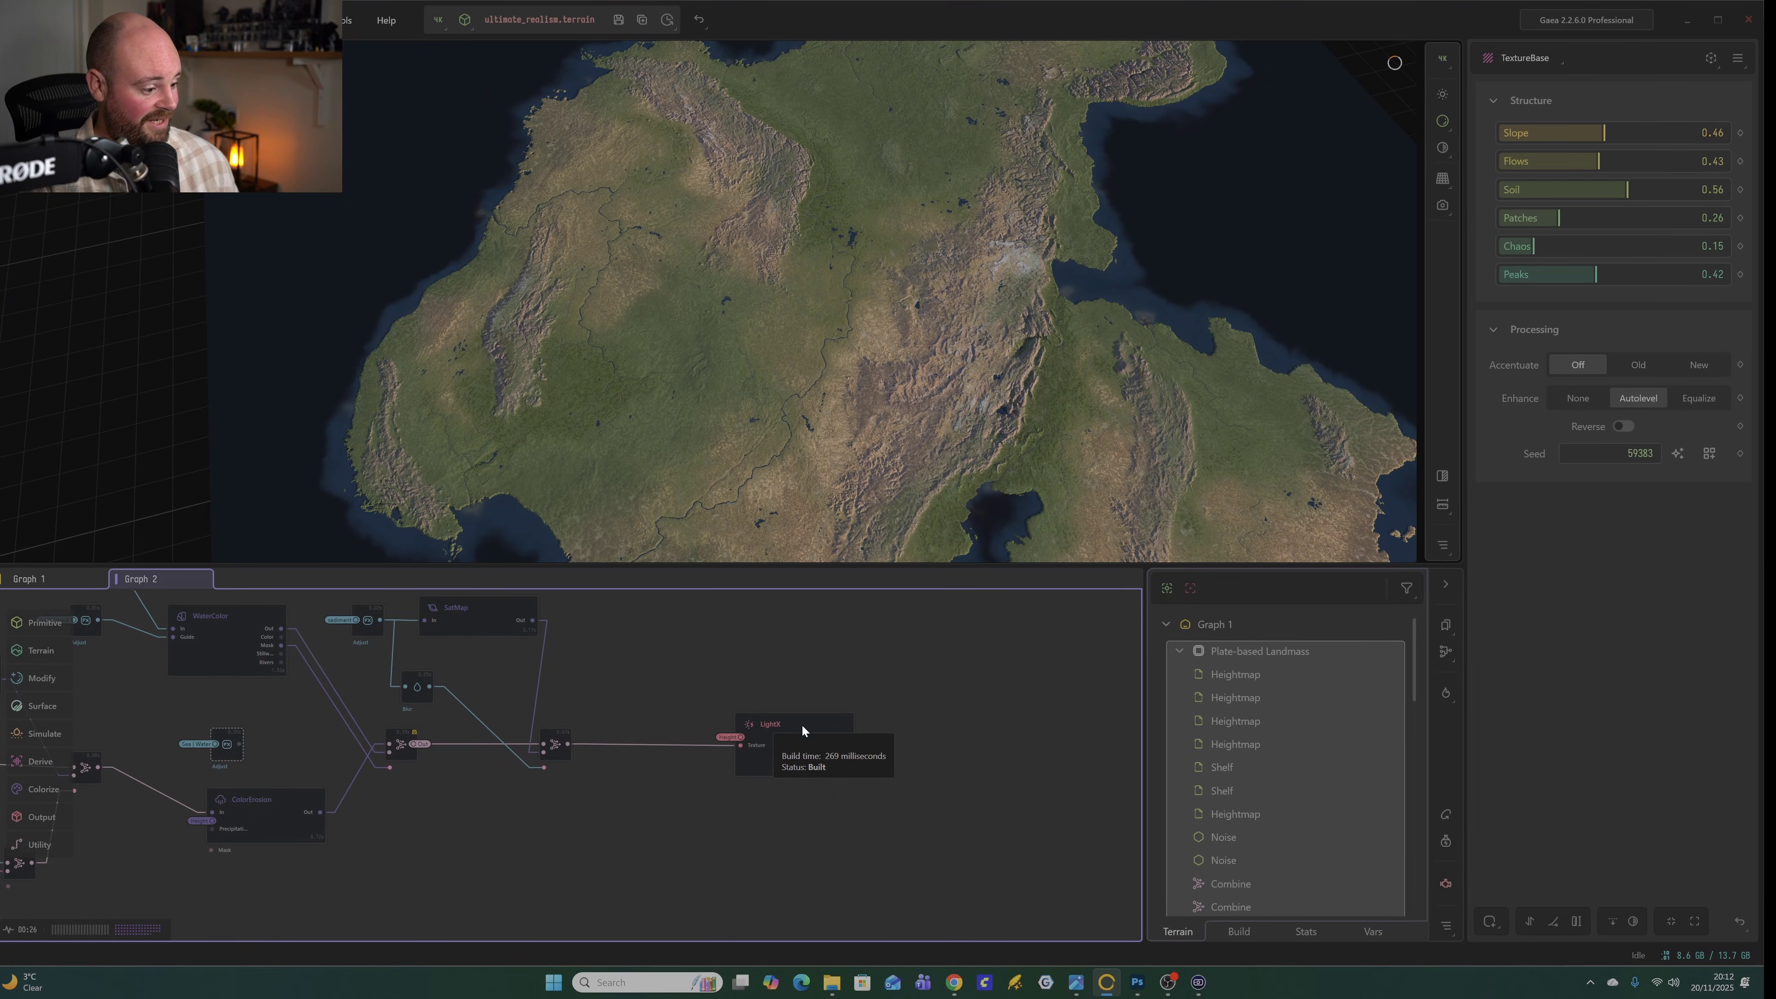
left_click(786, 726)
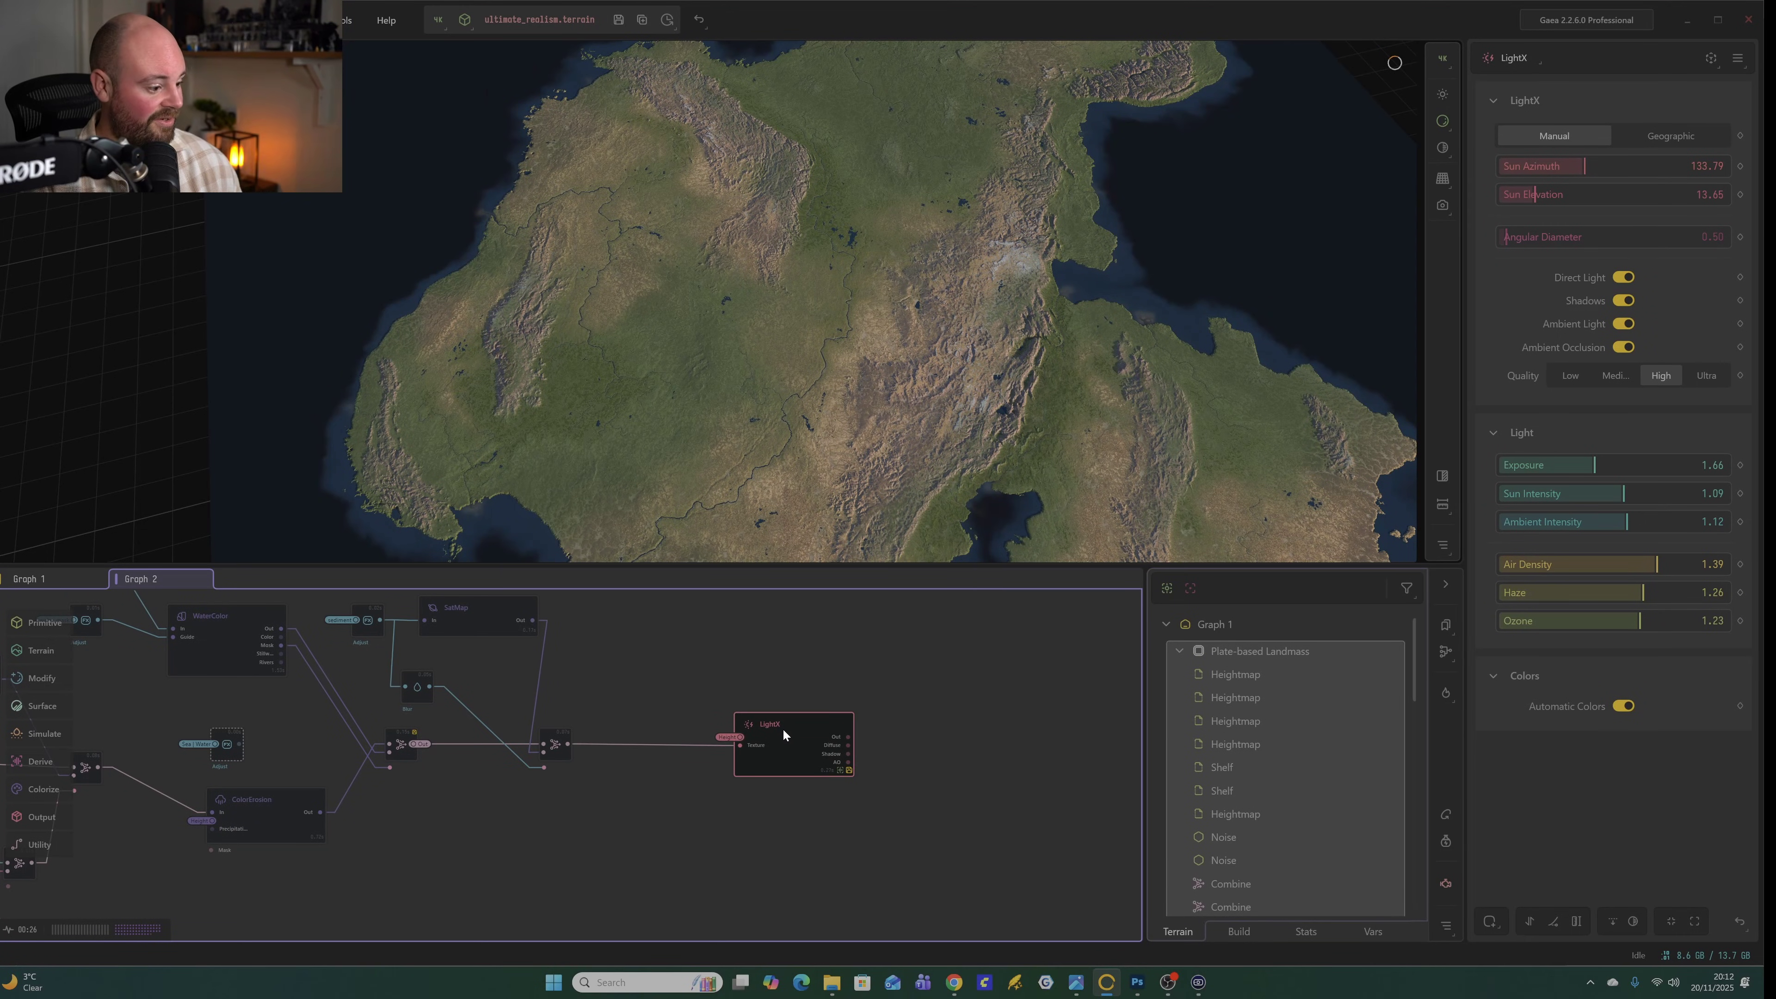
key("l")
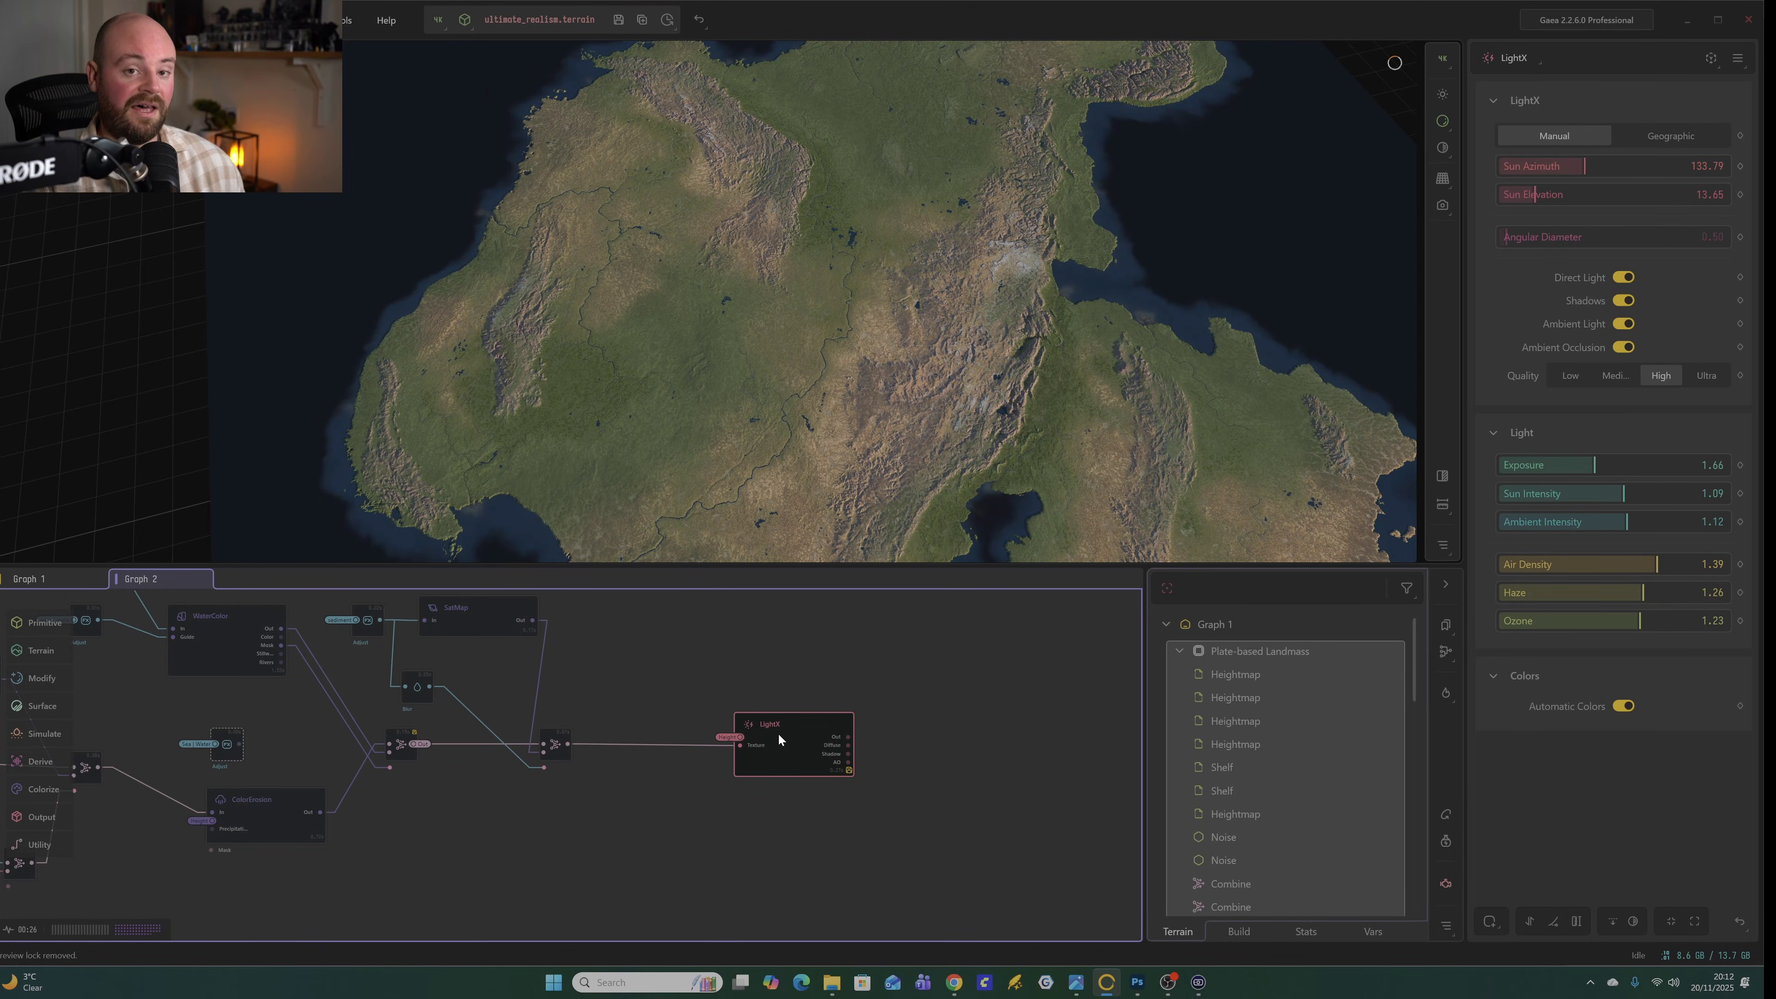
right_click_drag(778, 733, 672, 754)
left_click(697, 710)
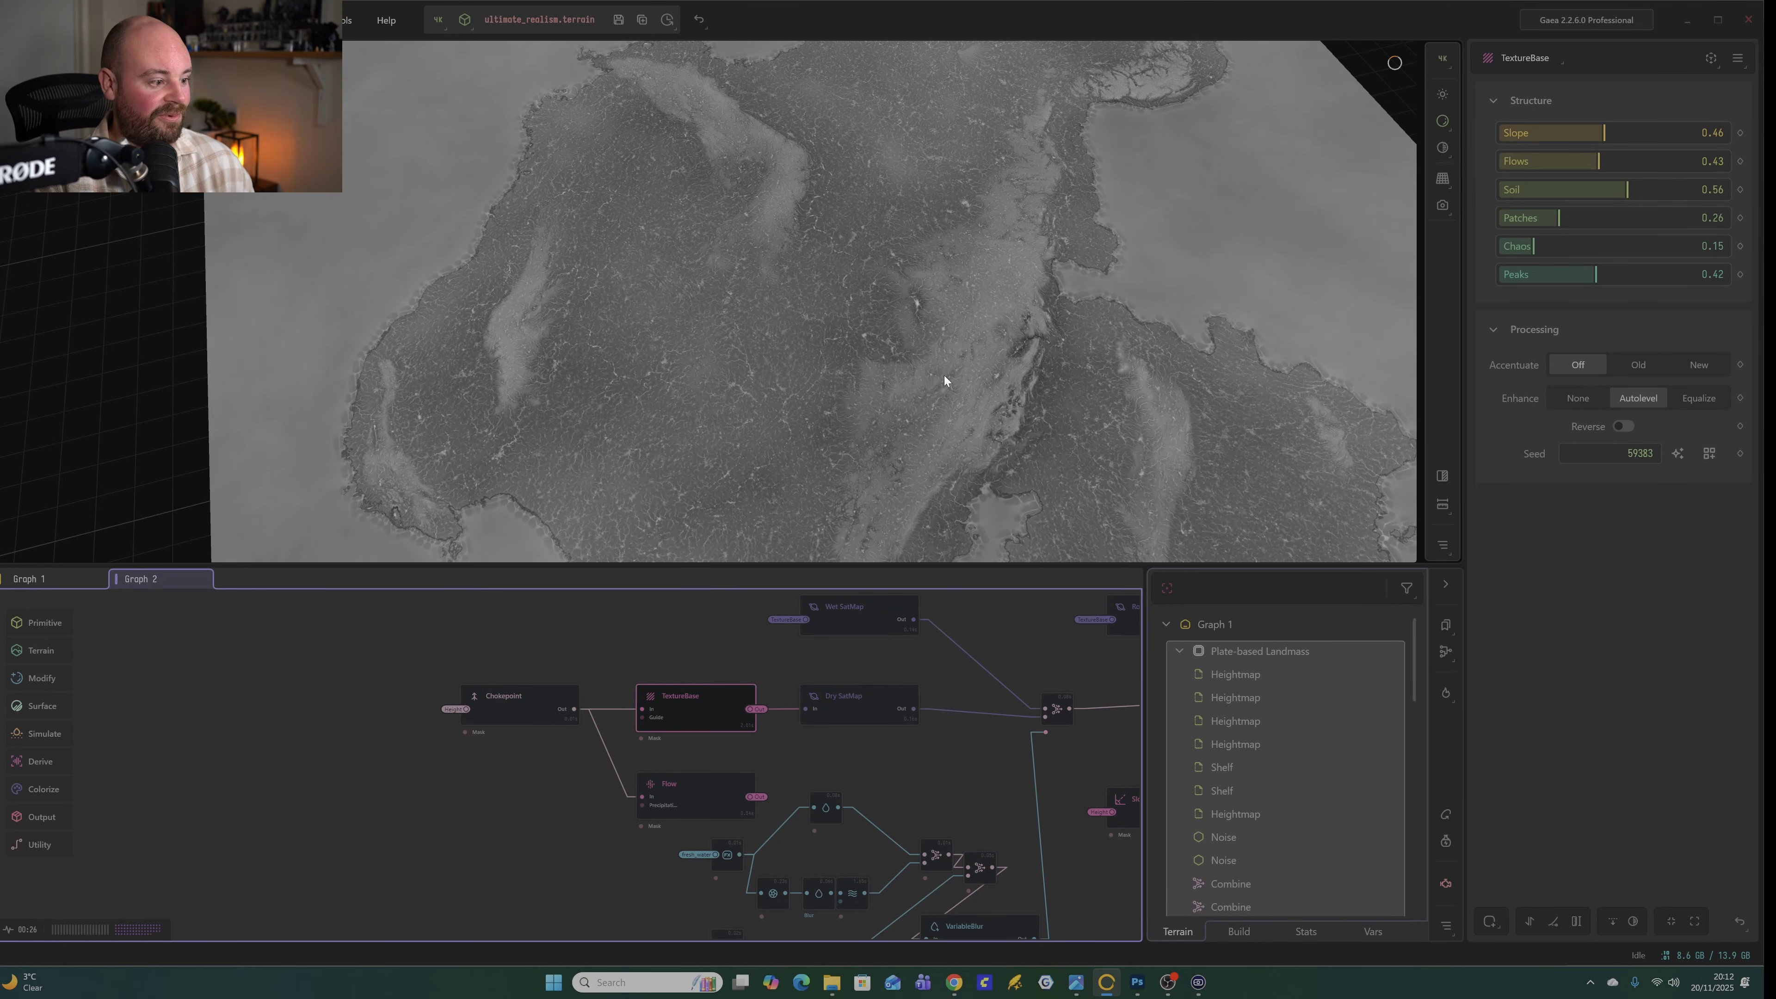
Lower TextureBase Flows from 0.43 to 0.35, then to 0.29.
scroll(907, 340, "up", 10)
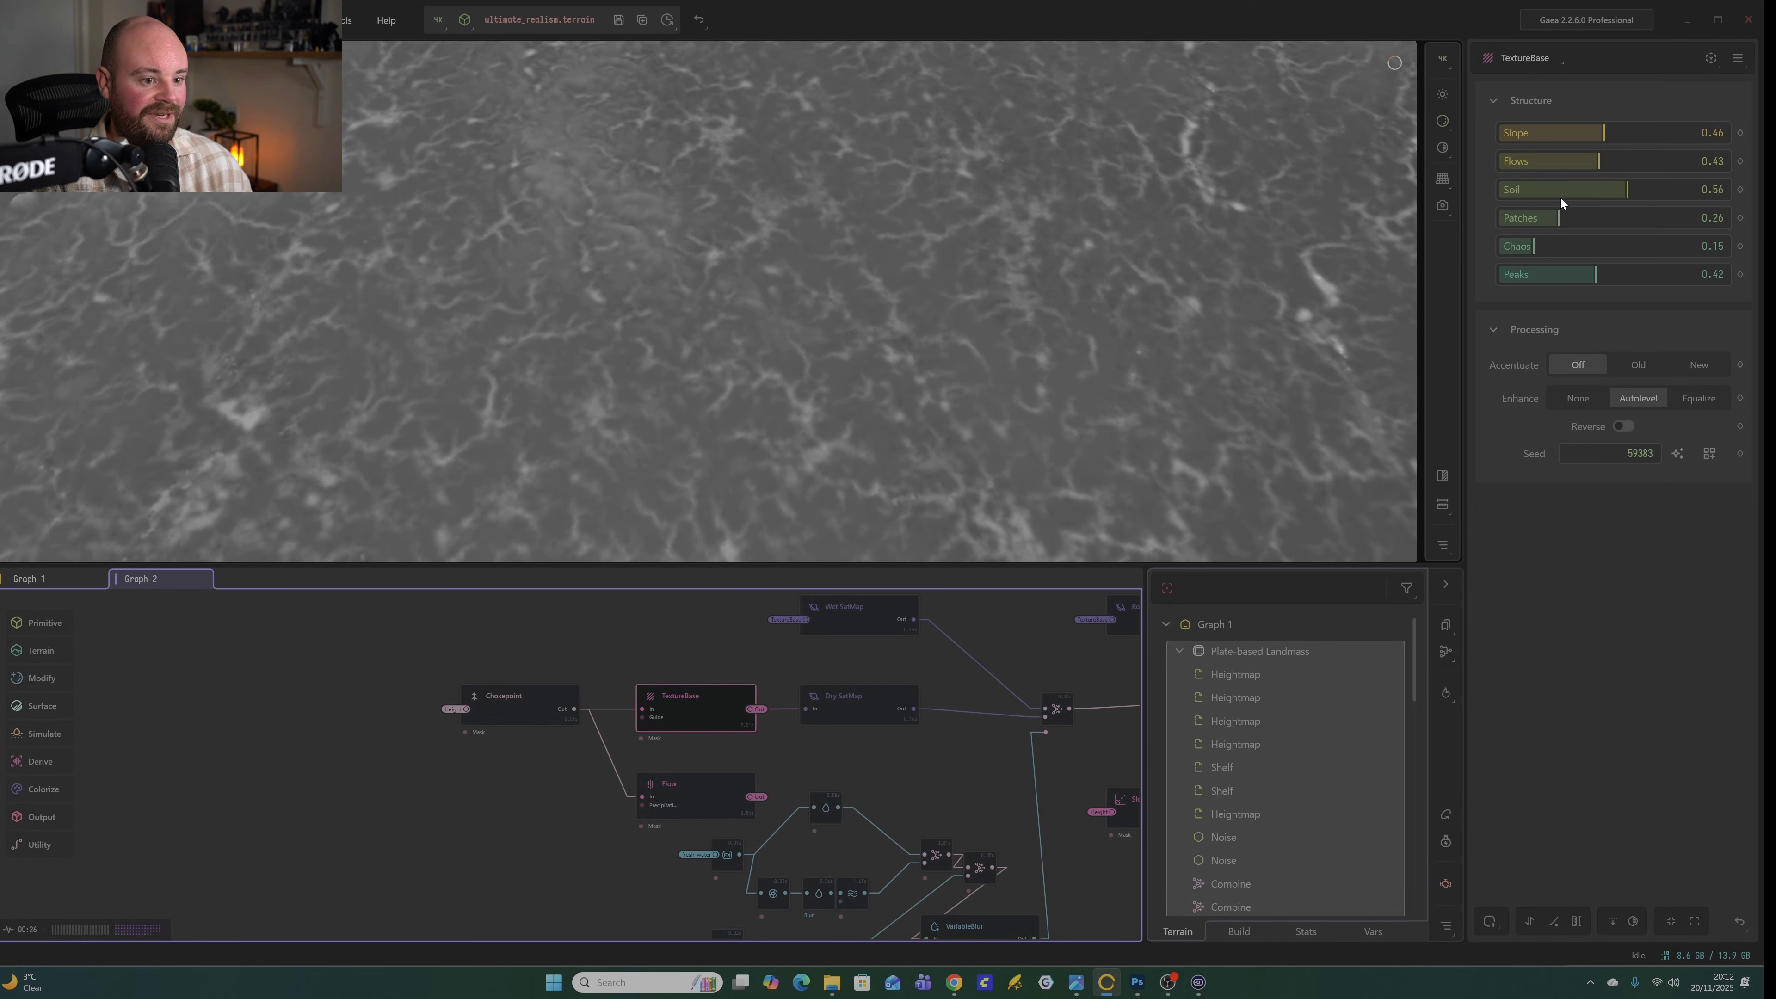
left_click(1579, 160)
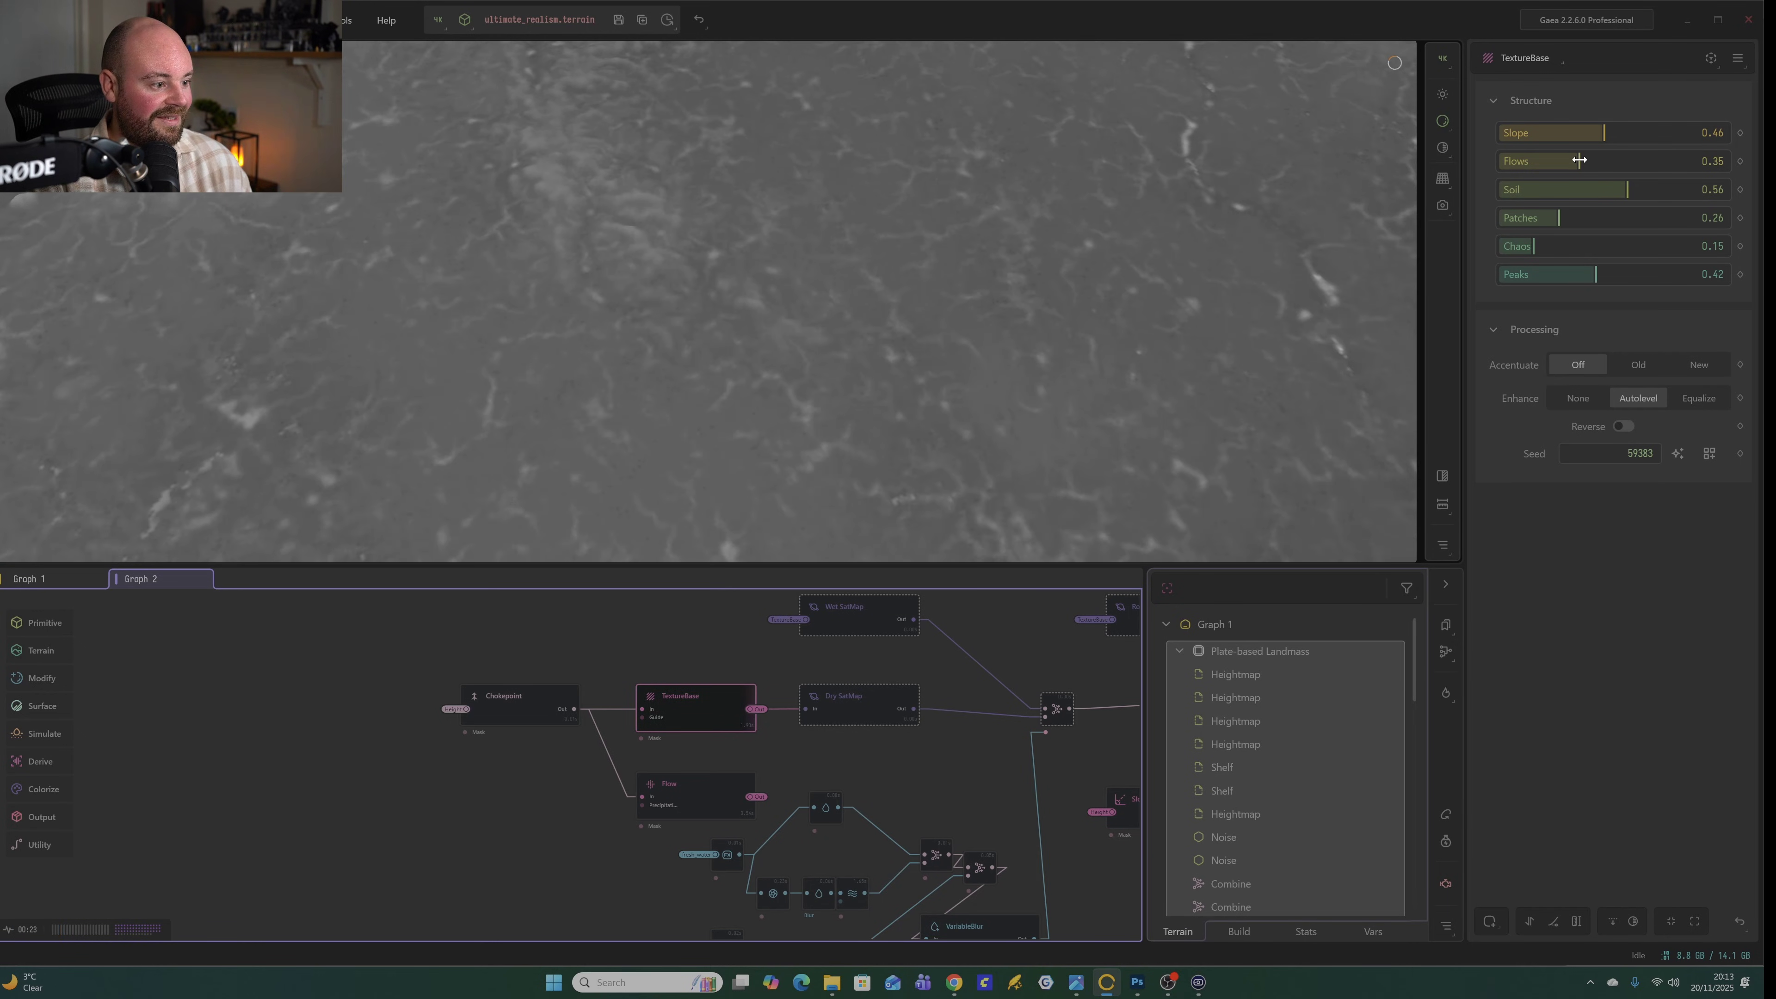
scroll(1076, 283, "down", 8)
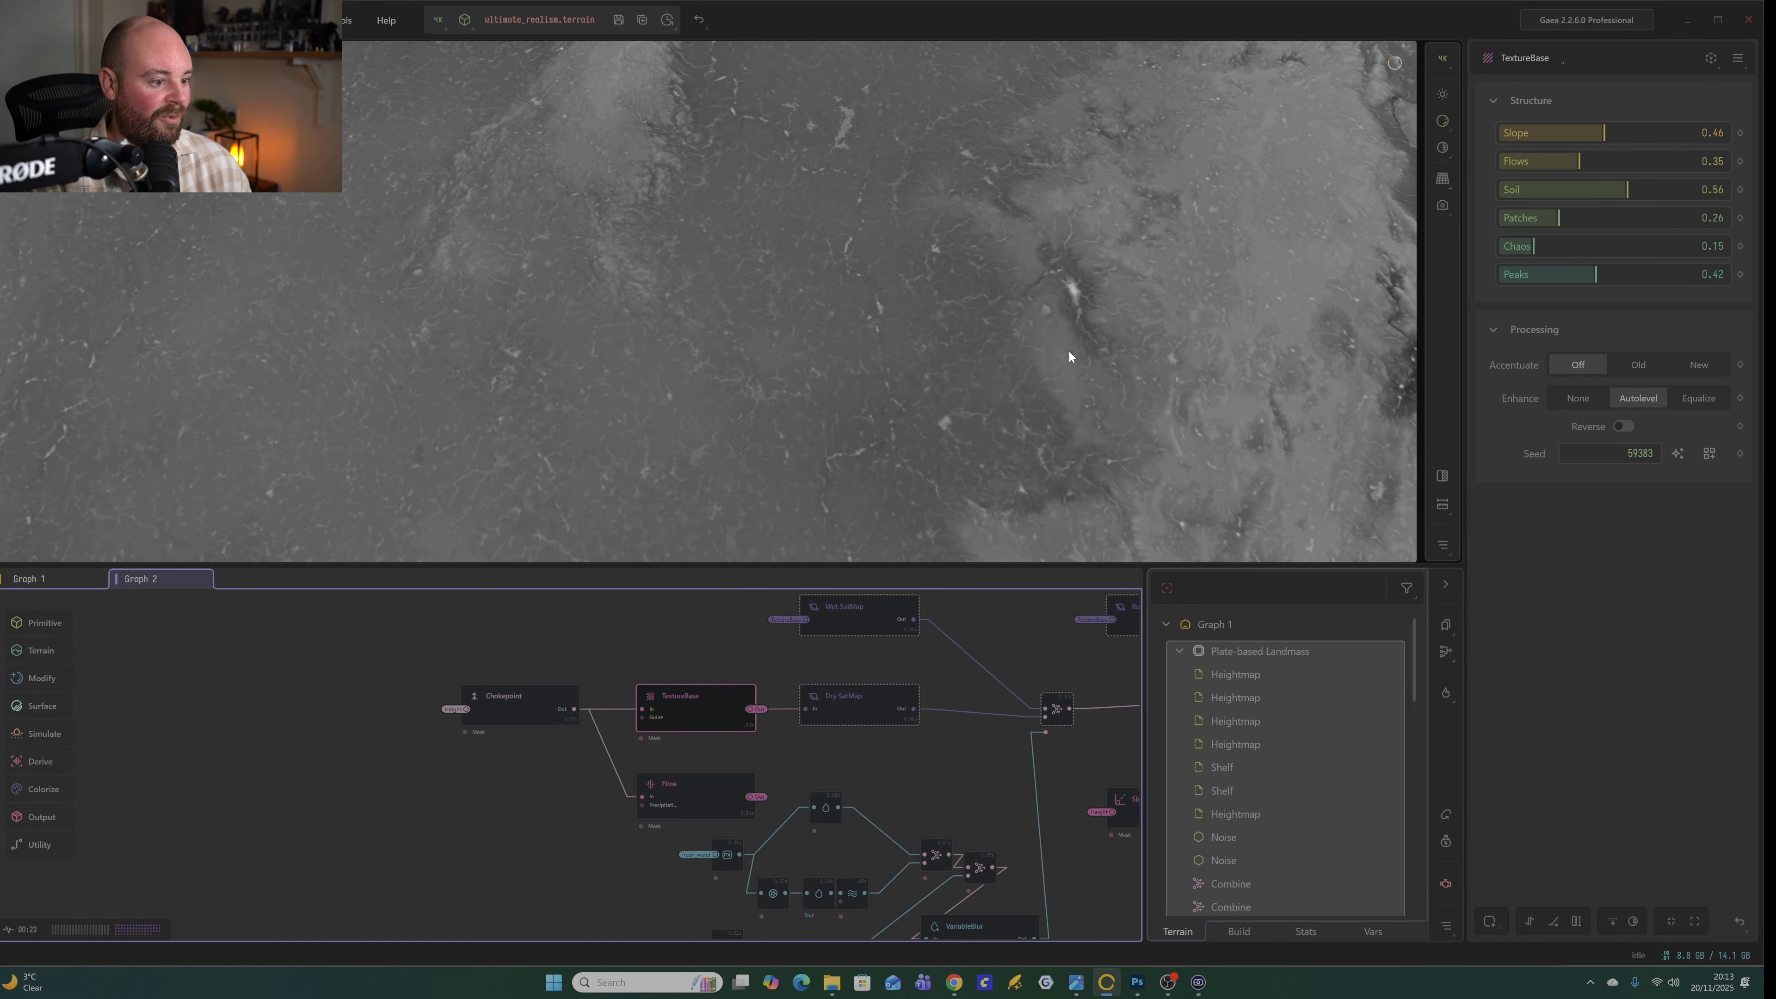
left_click(1566, 160)
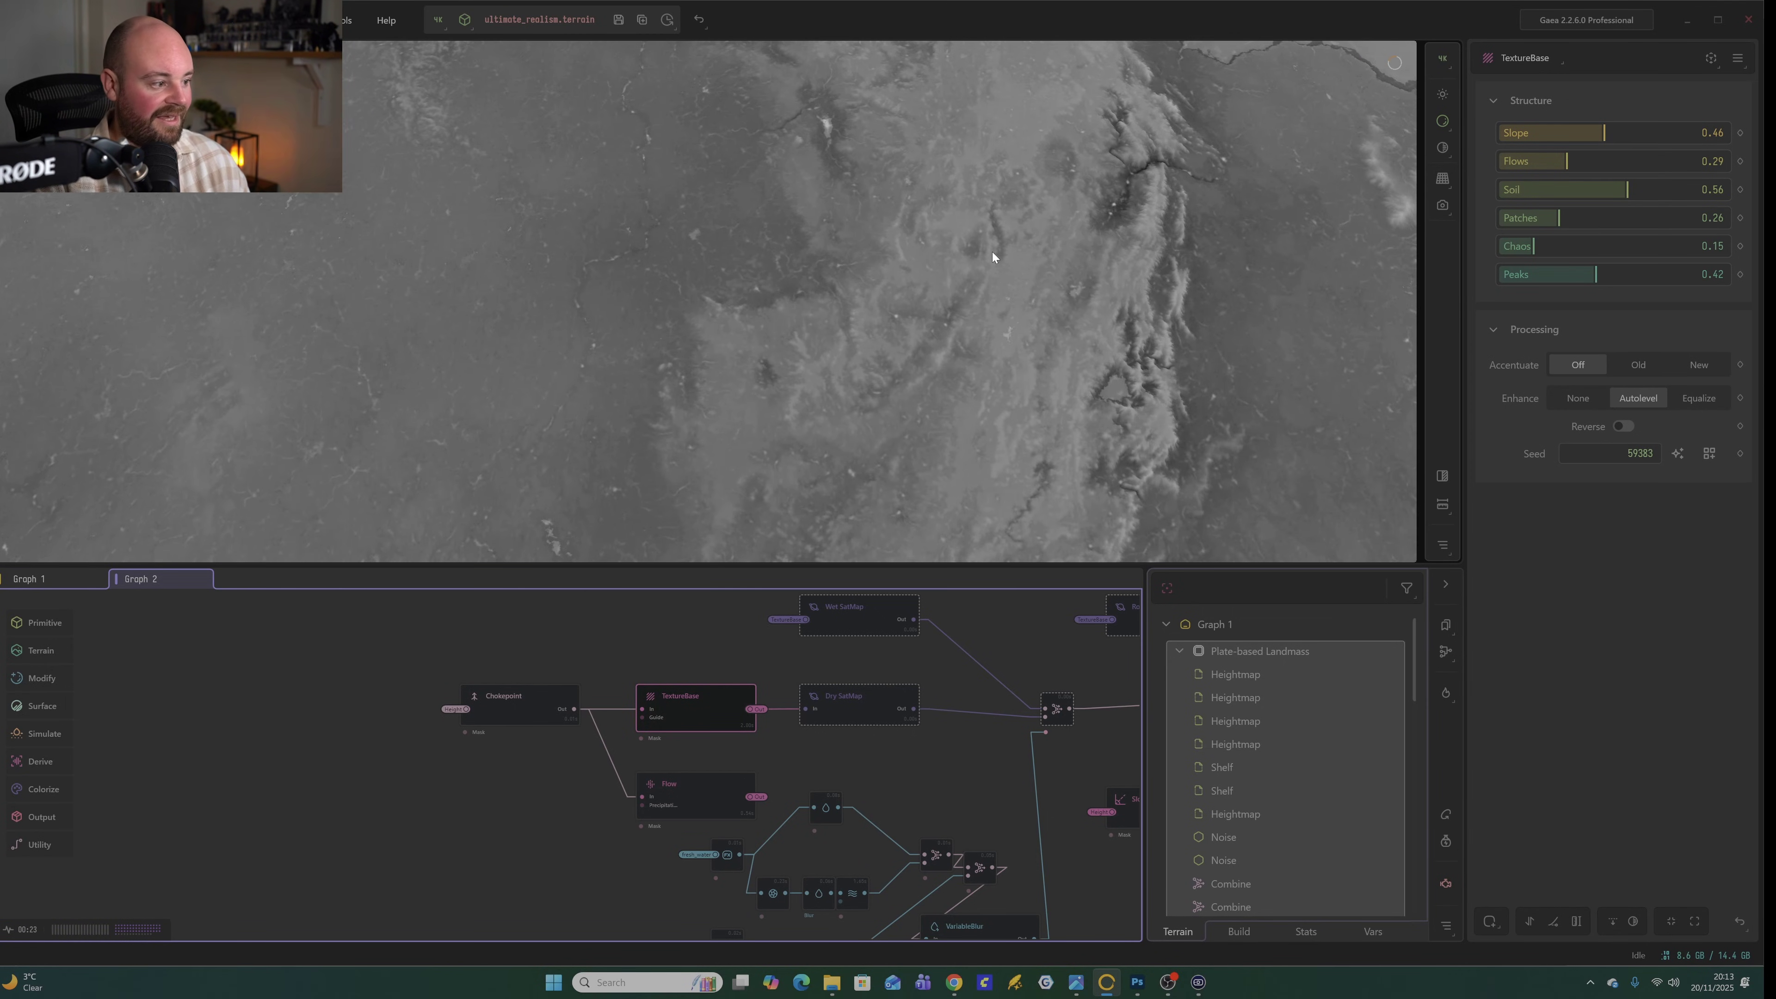
Zoom the graph out and return to the LightX satellite render.
left_click_drag(833, 302, 842, 309)
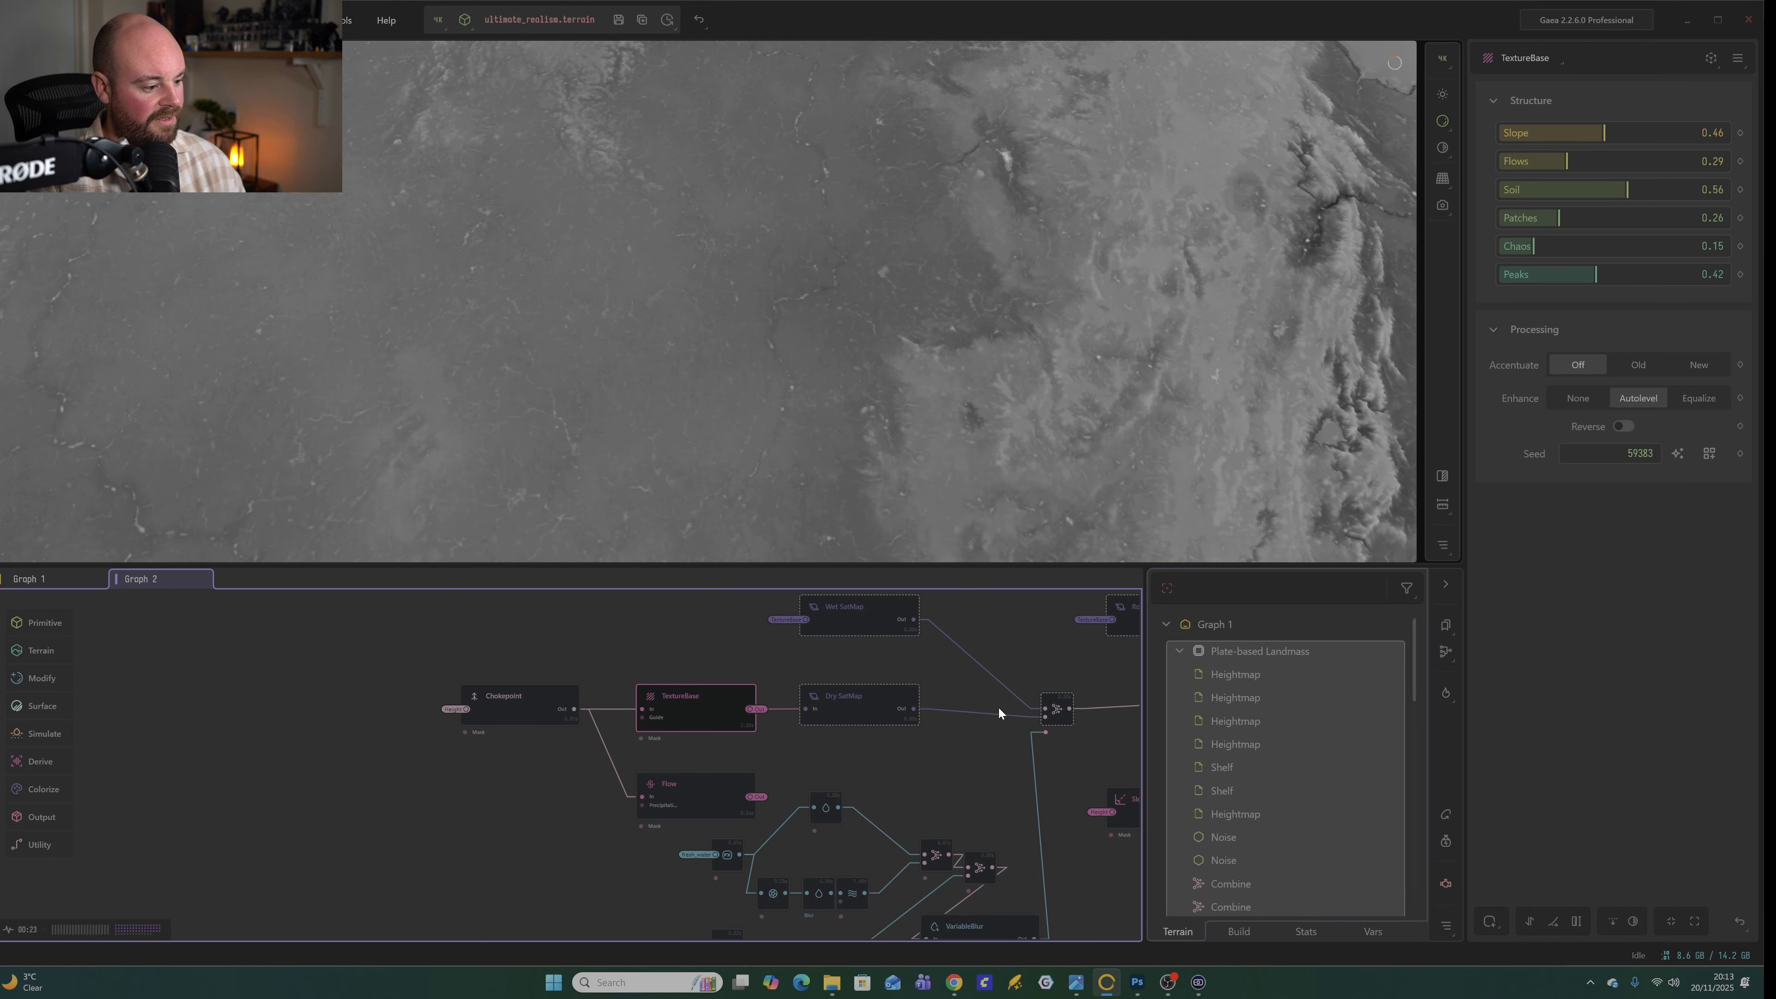
scroll(1016, 708, "down", 5)
left_click(939, 685)
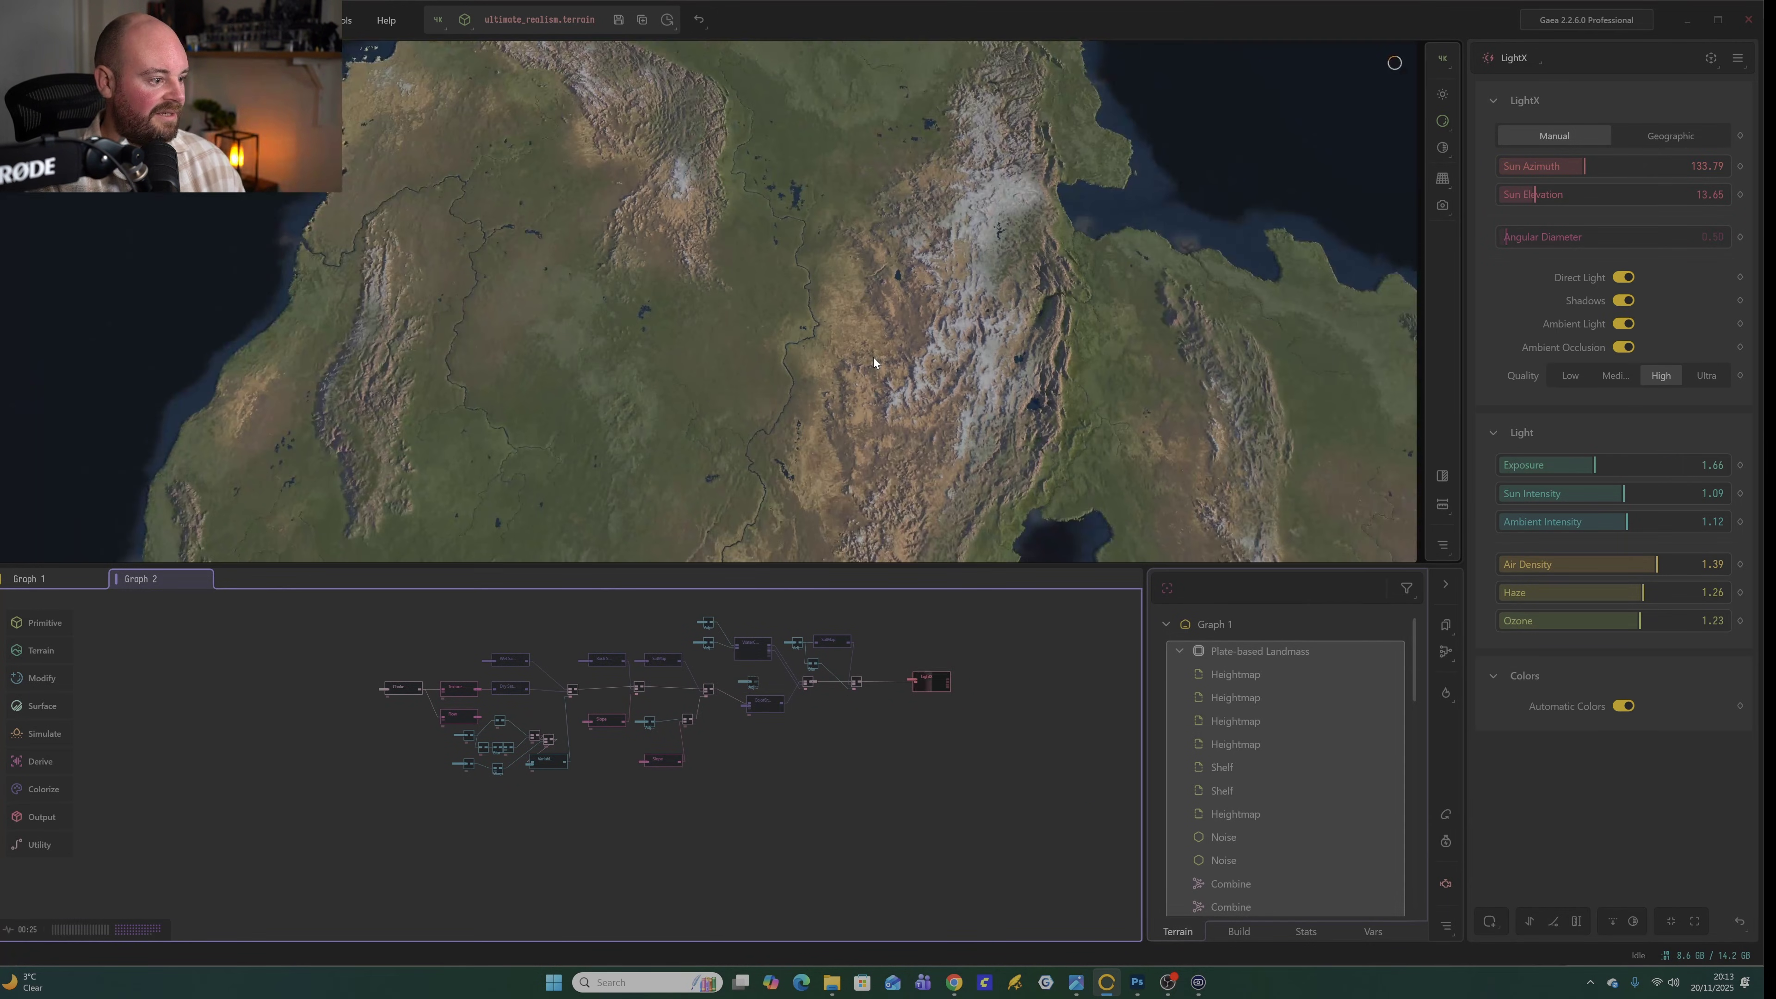
Zoom into the node graph and preview the Rock SatMap colouring, Bias 0.19.
scroll(695, 344, "up", 5)
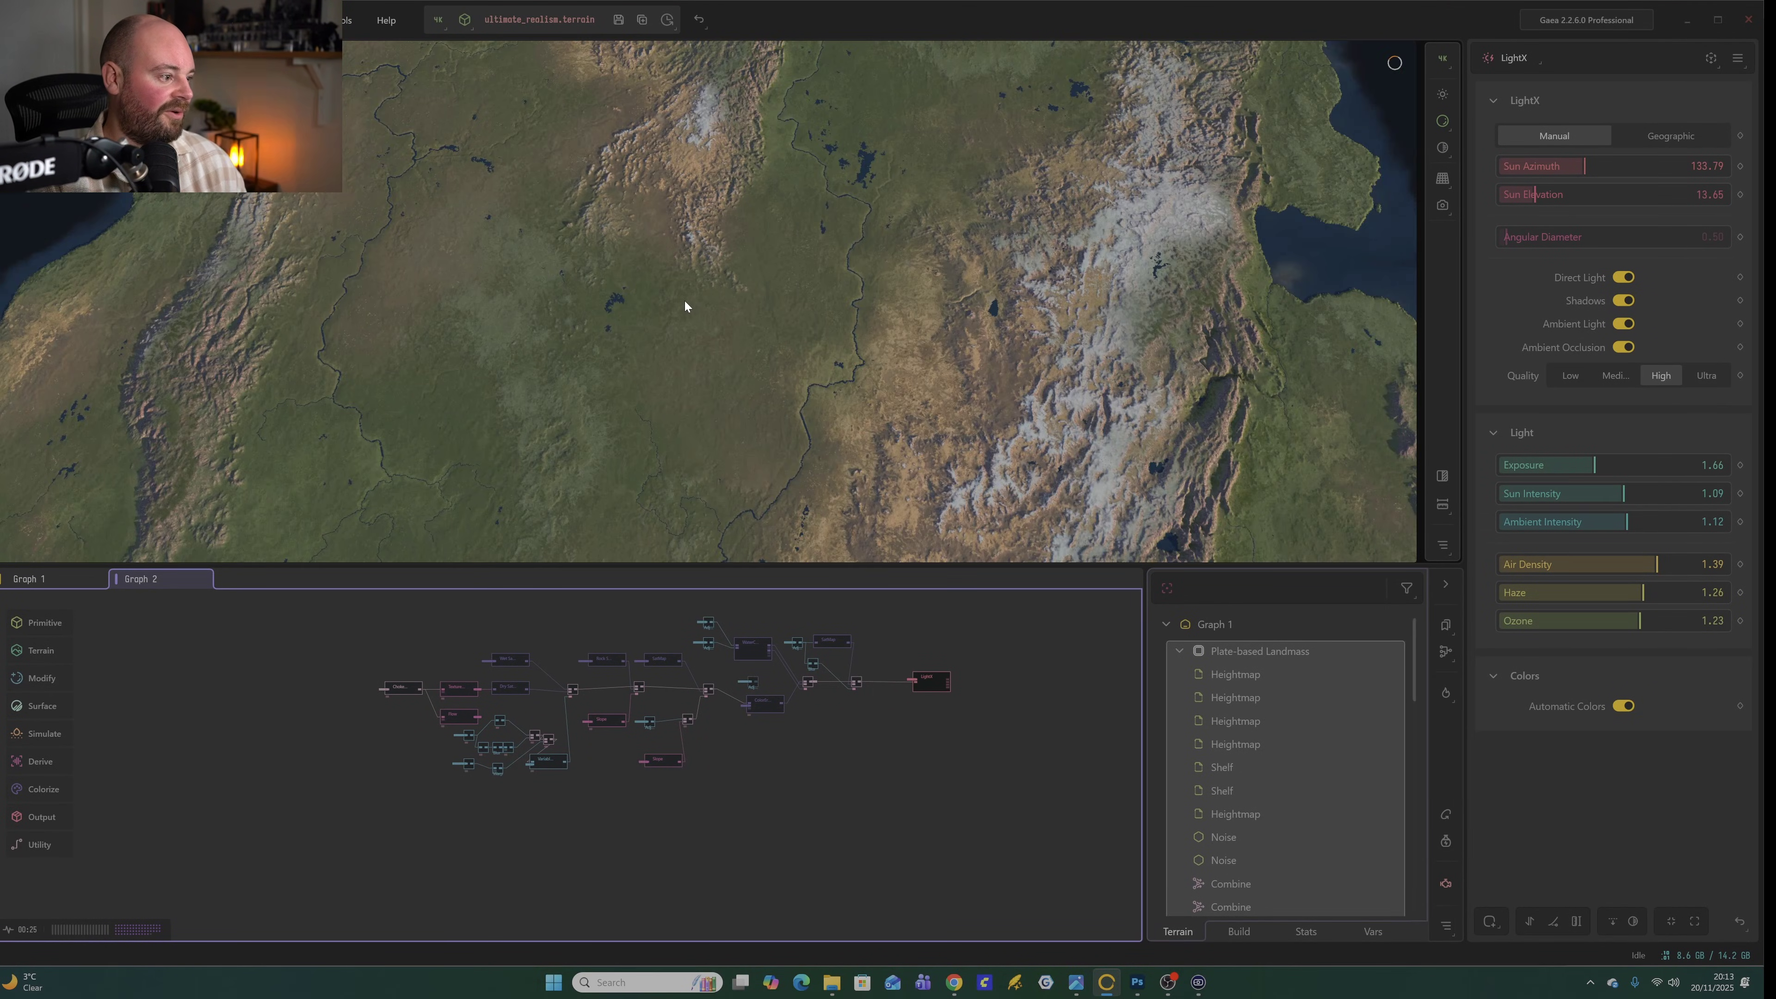
scroll(596, 607, "up", 3)
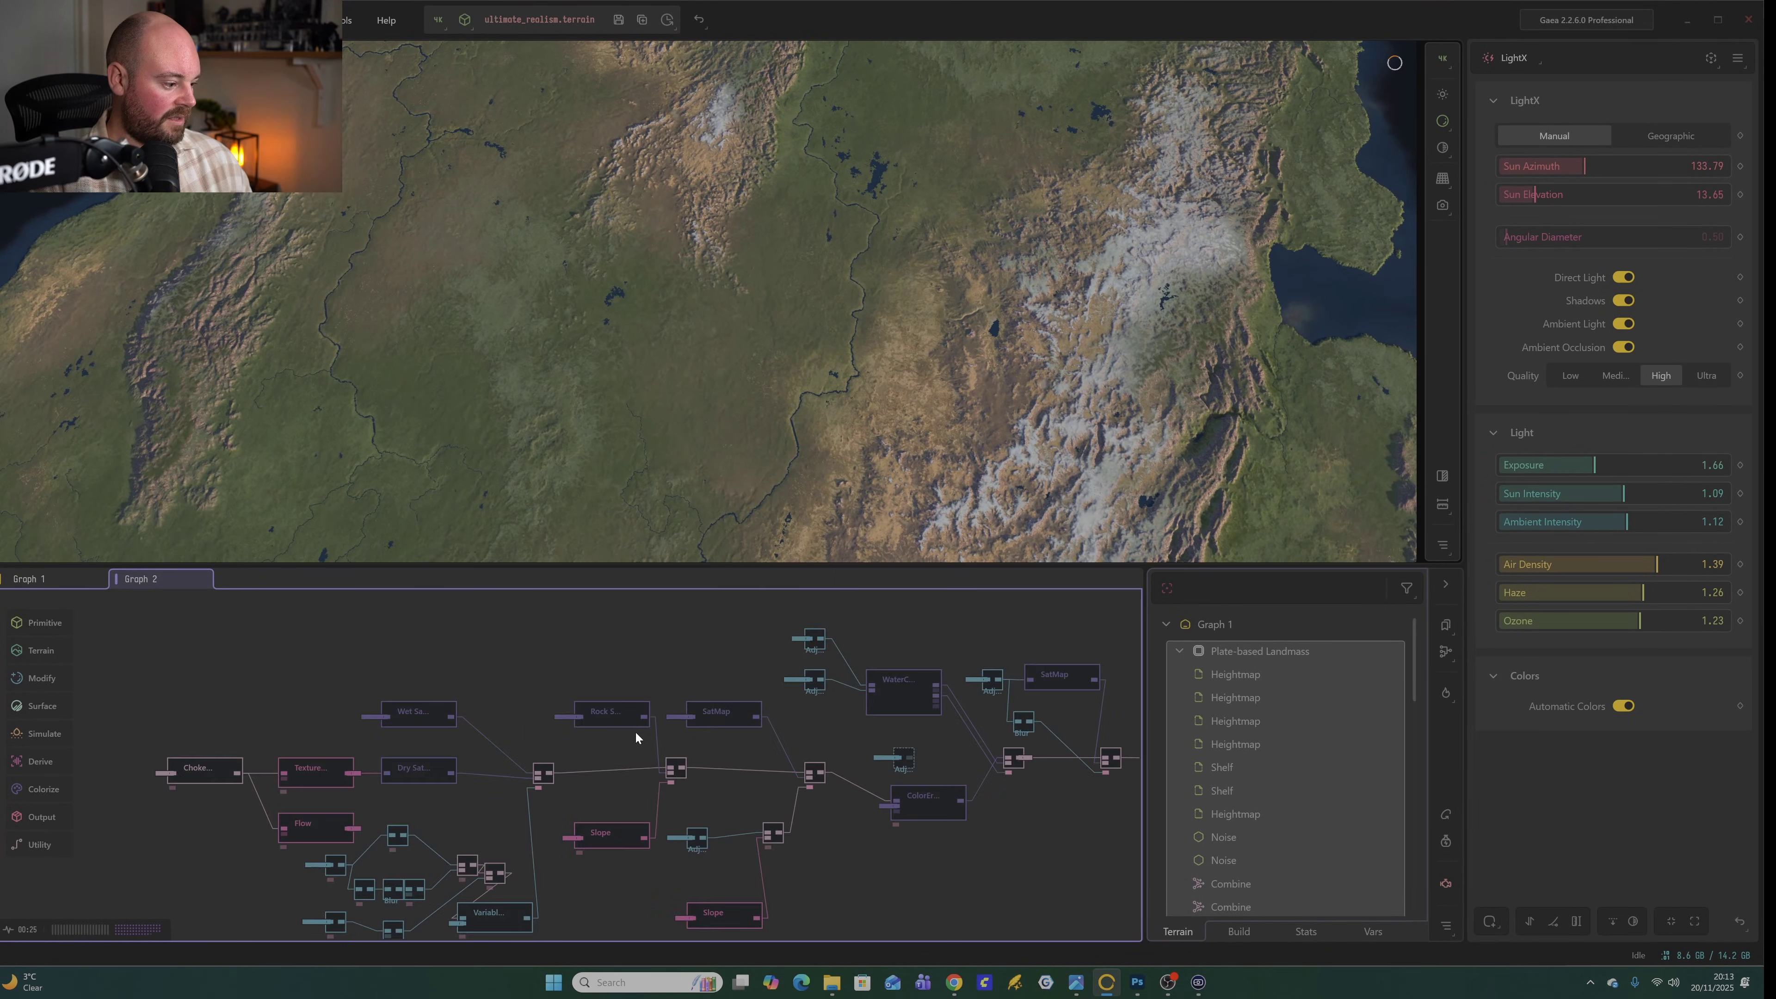
left_click(609, 713)
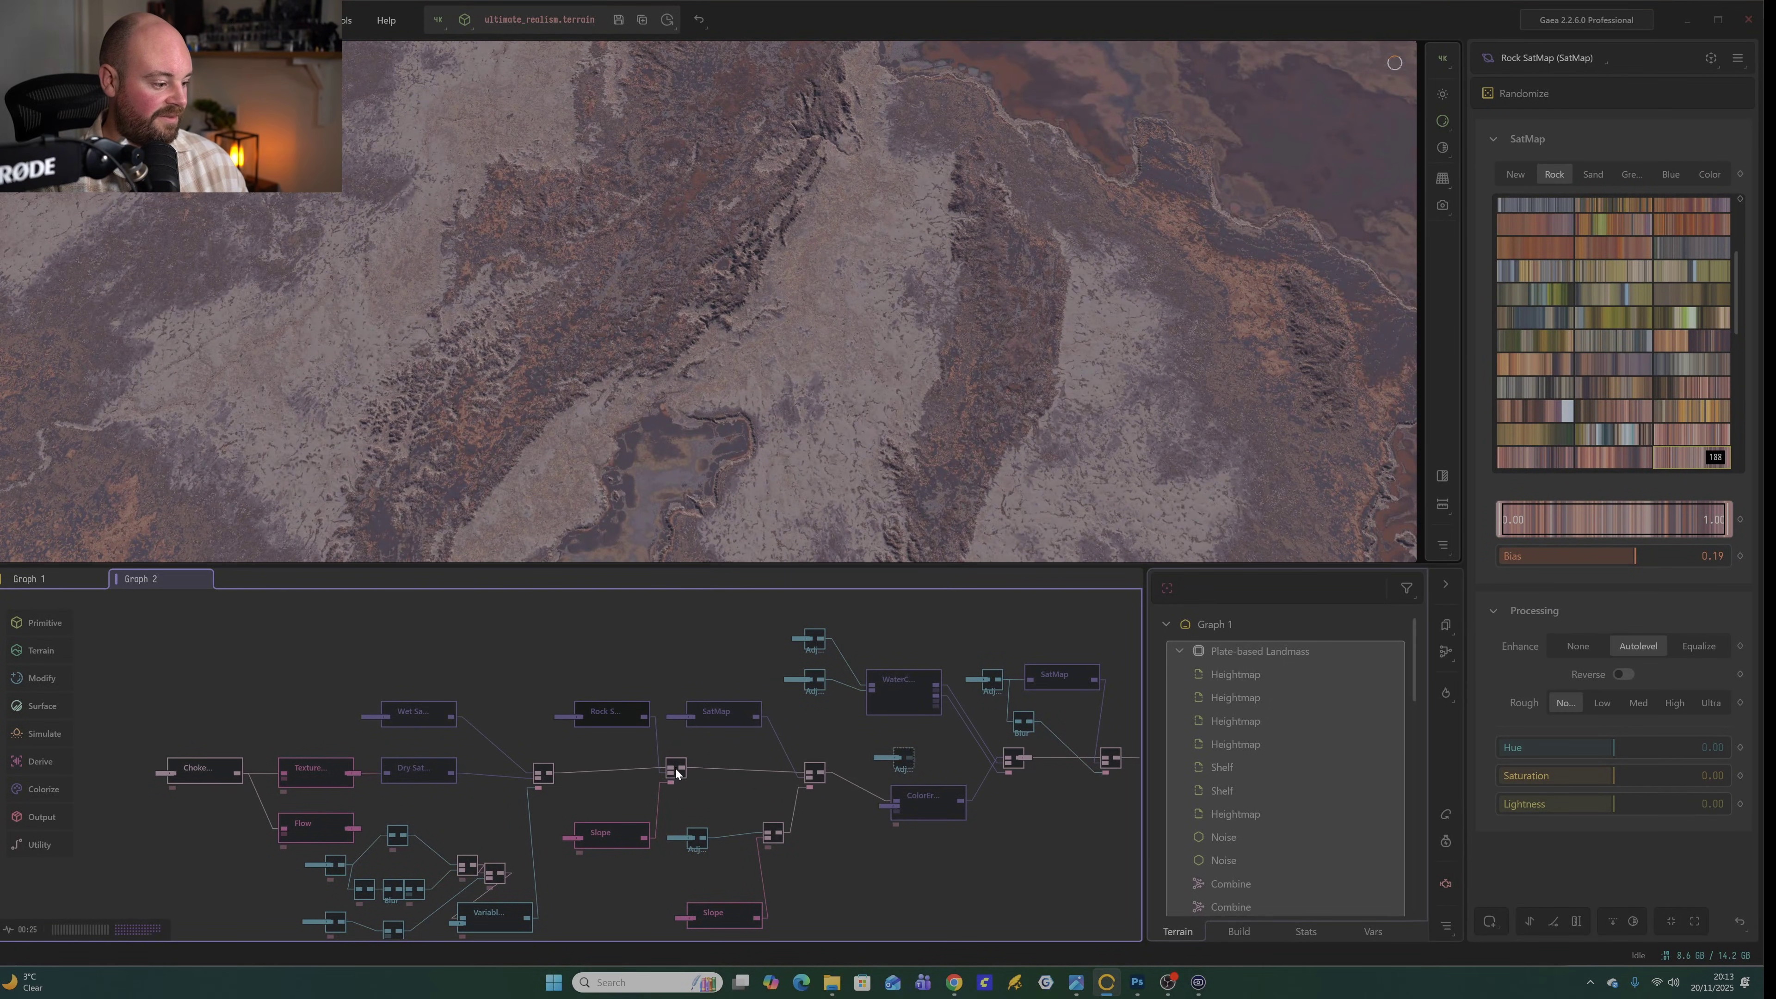
Preview the Slope mask in perspective, then the Combine node's blended colours and the rock colour node.
left_click(614, 834)
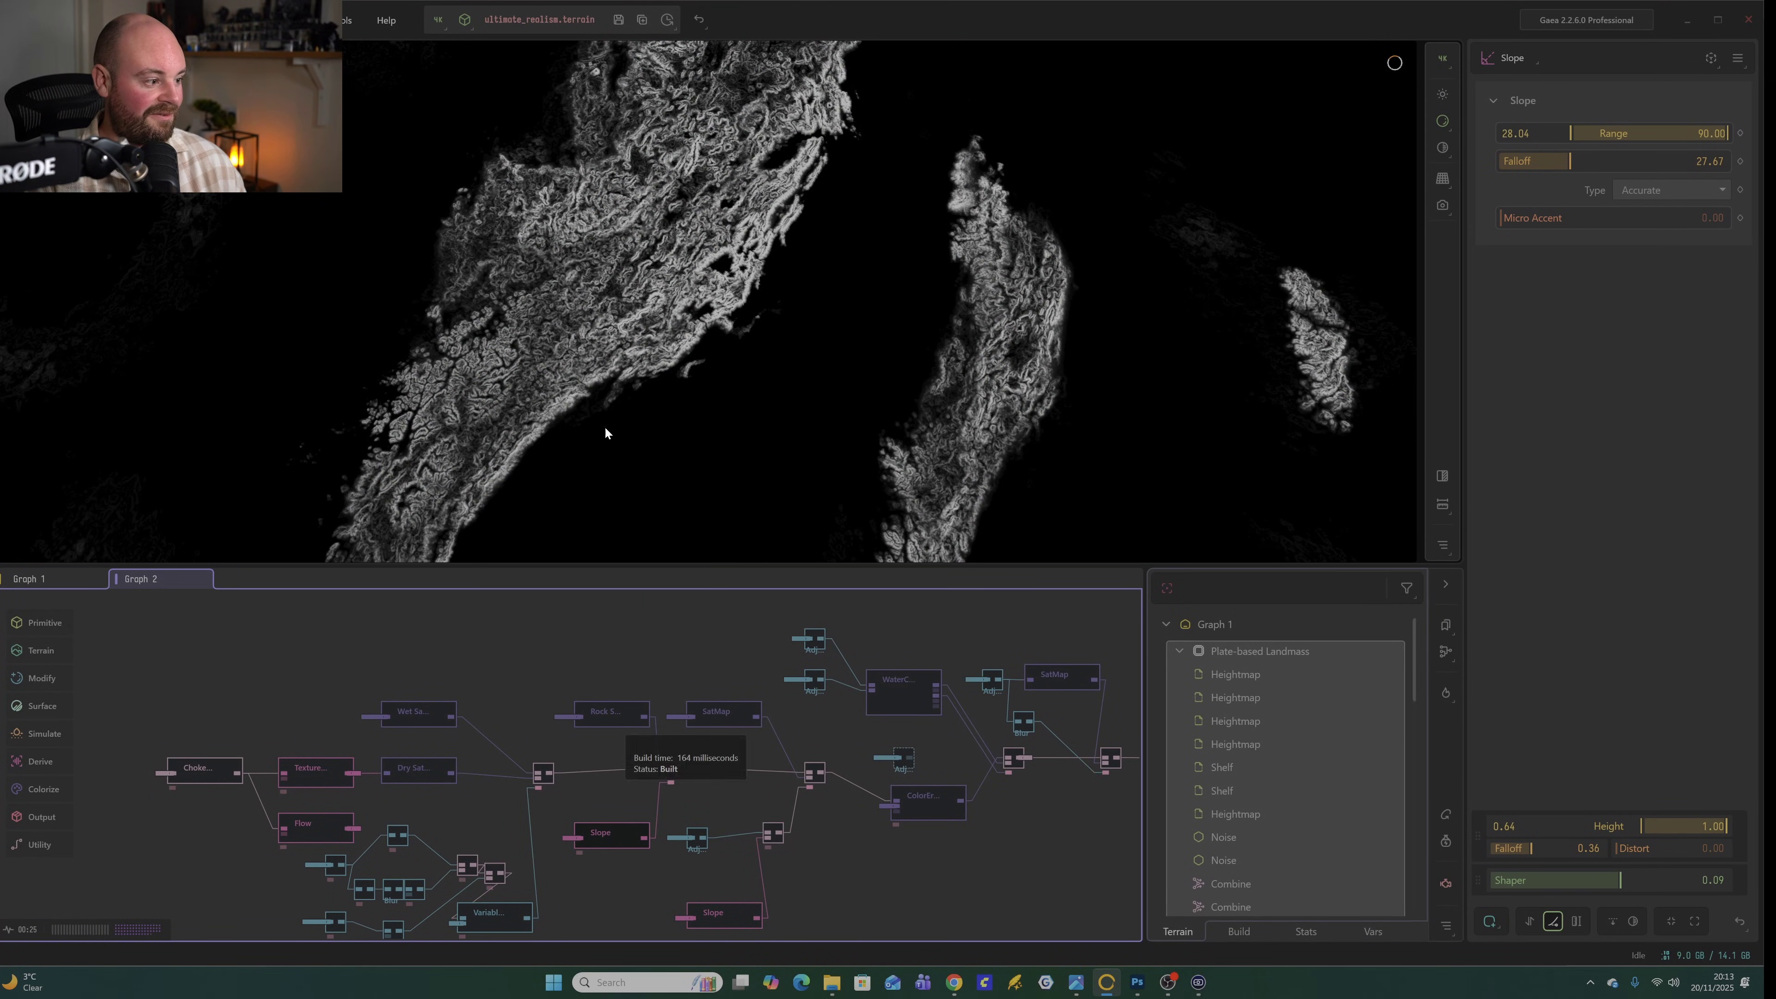
left_click_drag(598, 381, 602, 318)
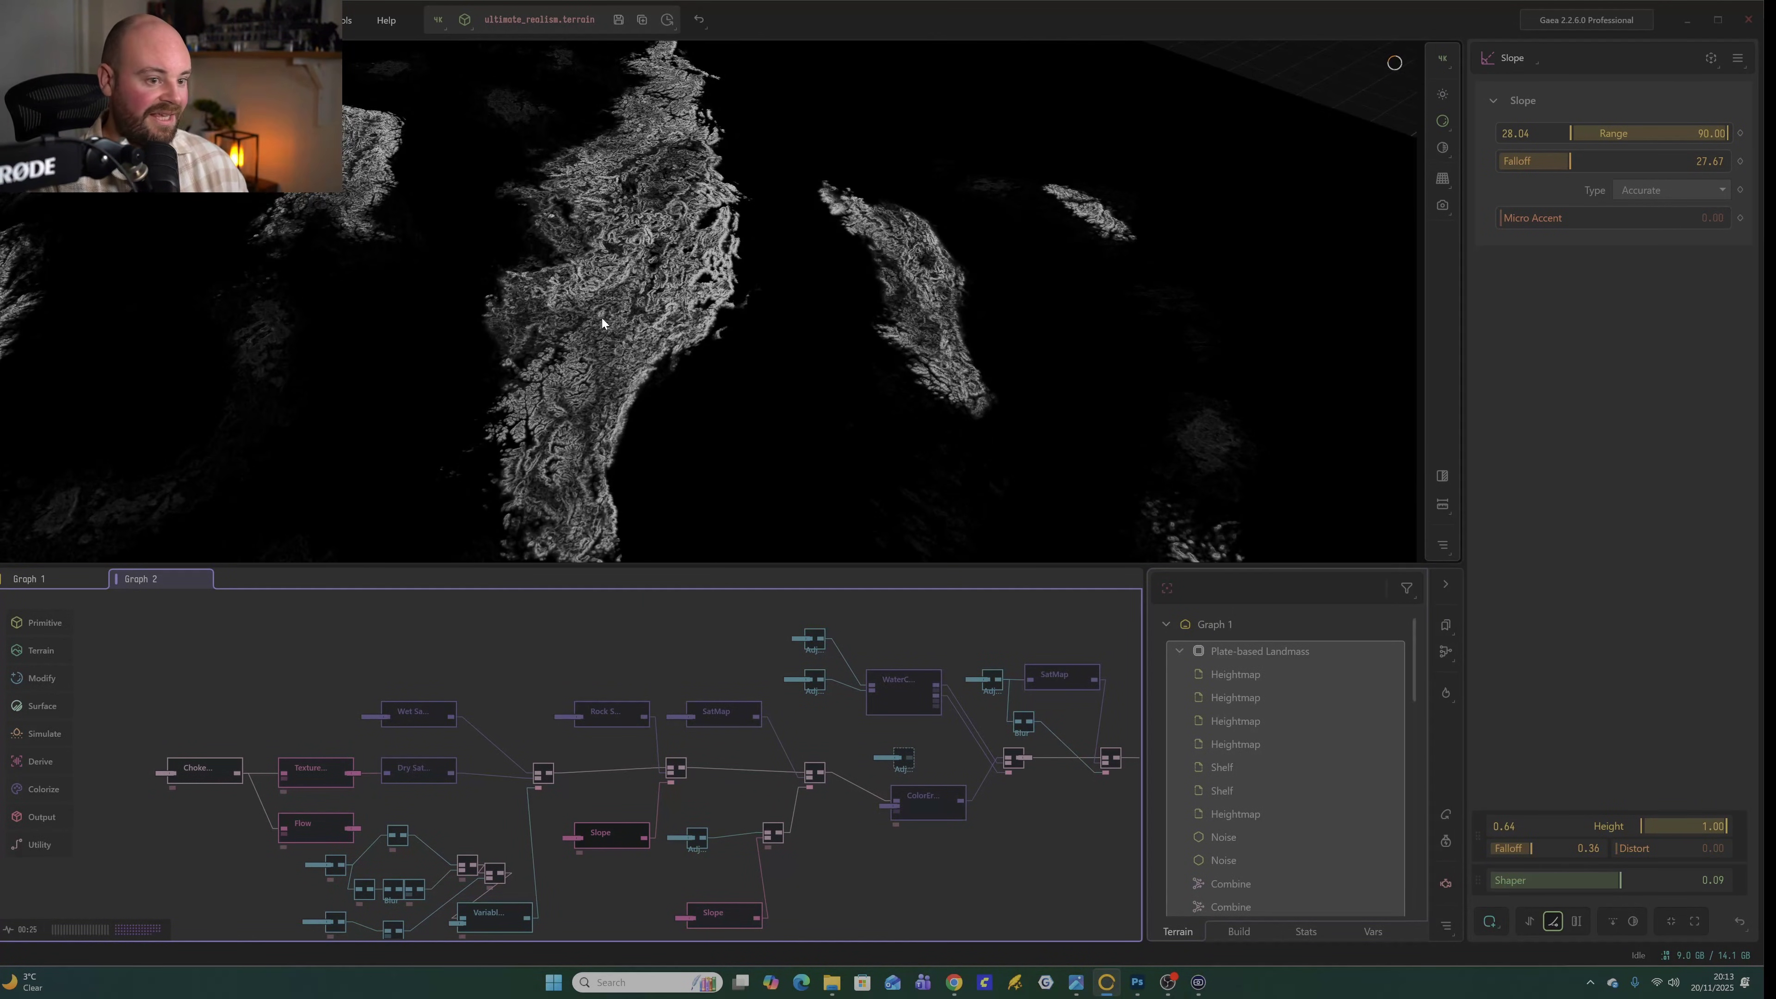
left_click(675, 768)
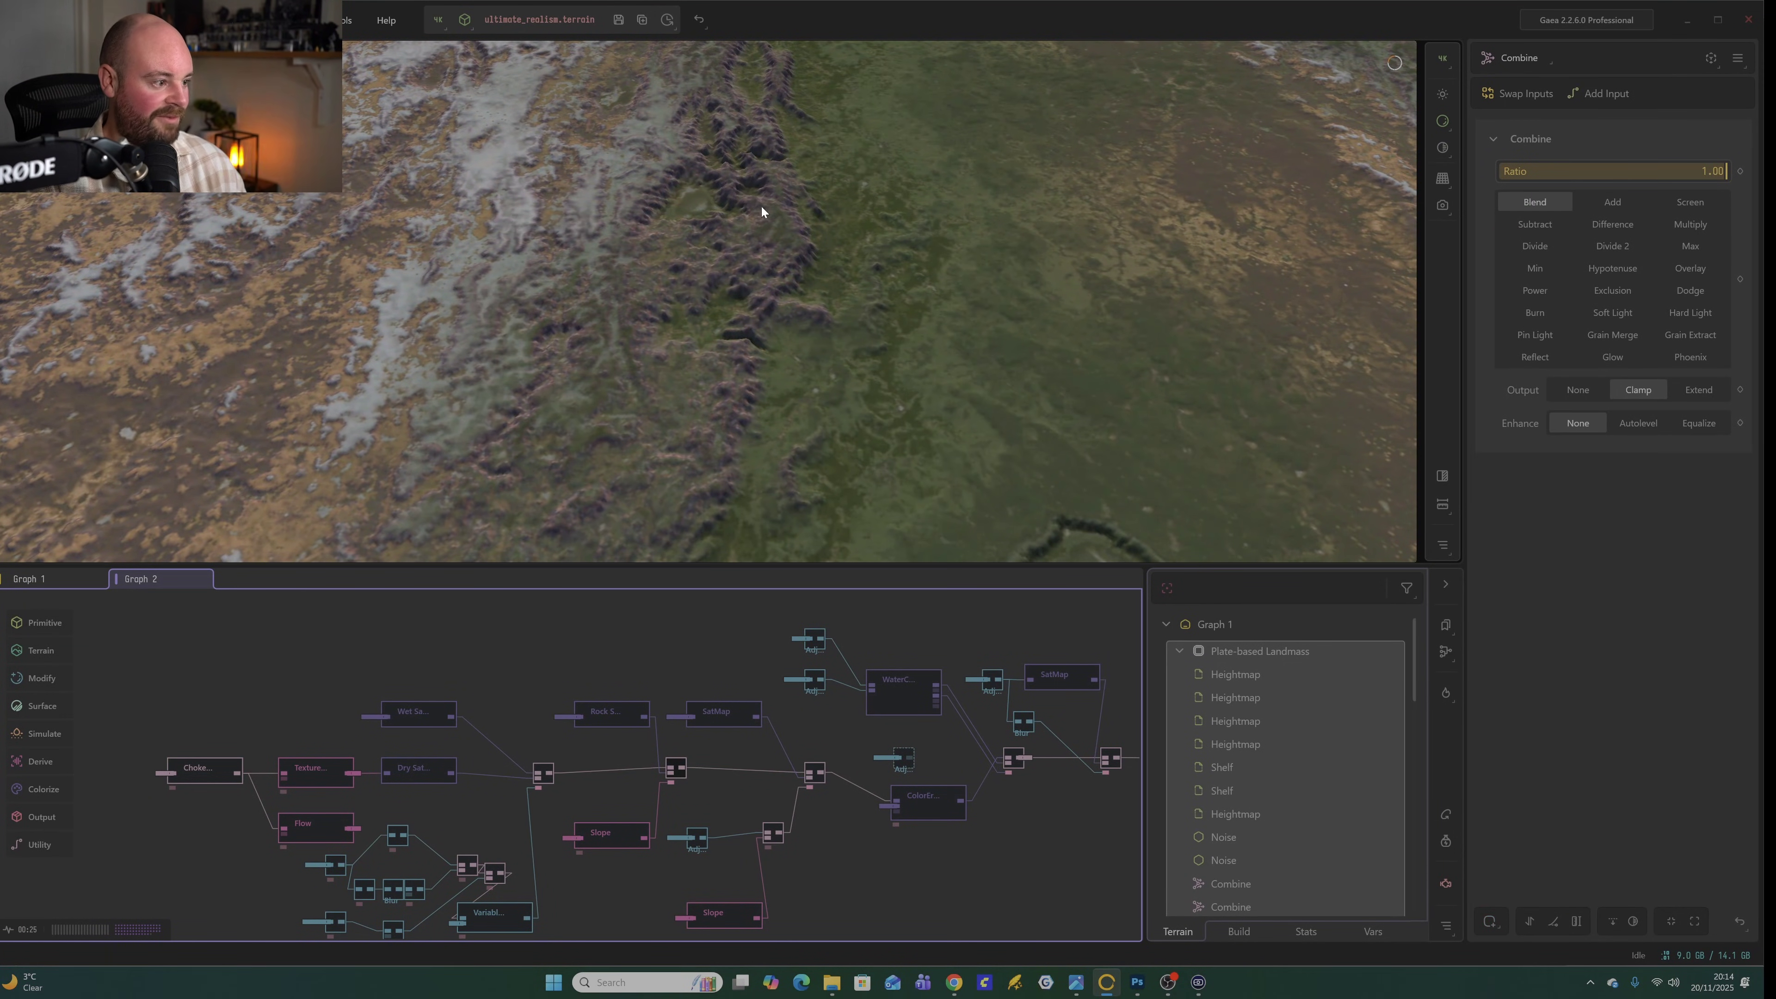
left_click(608, 710)
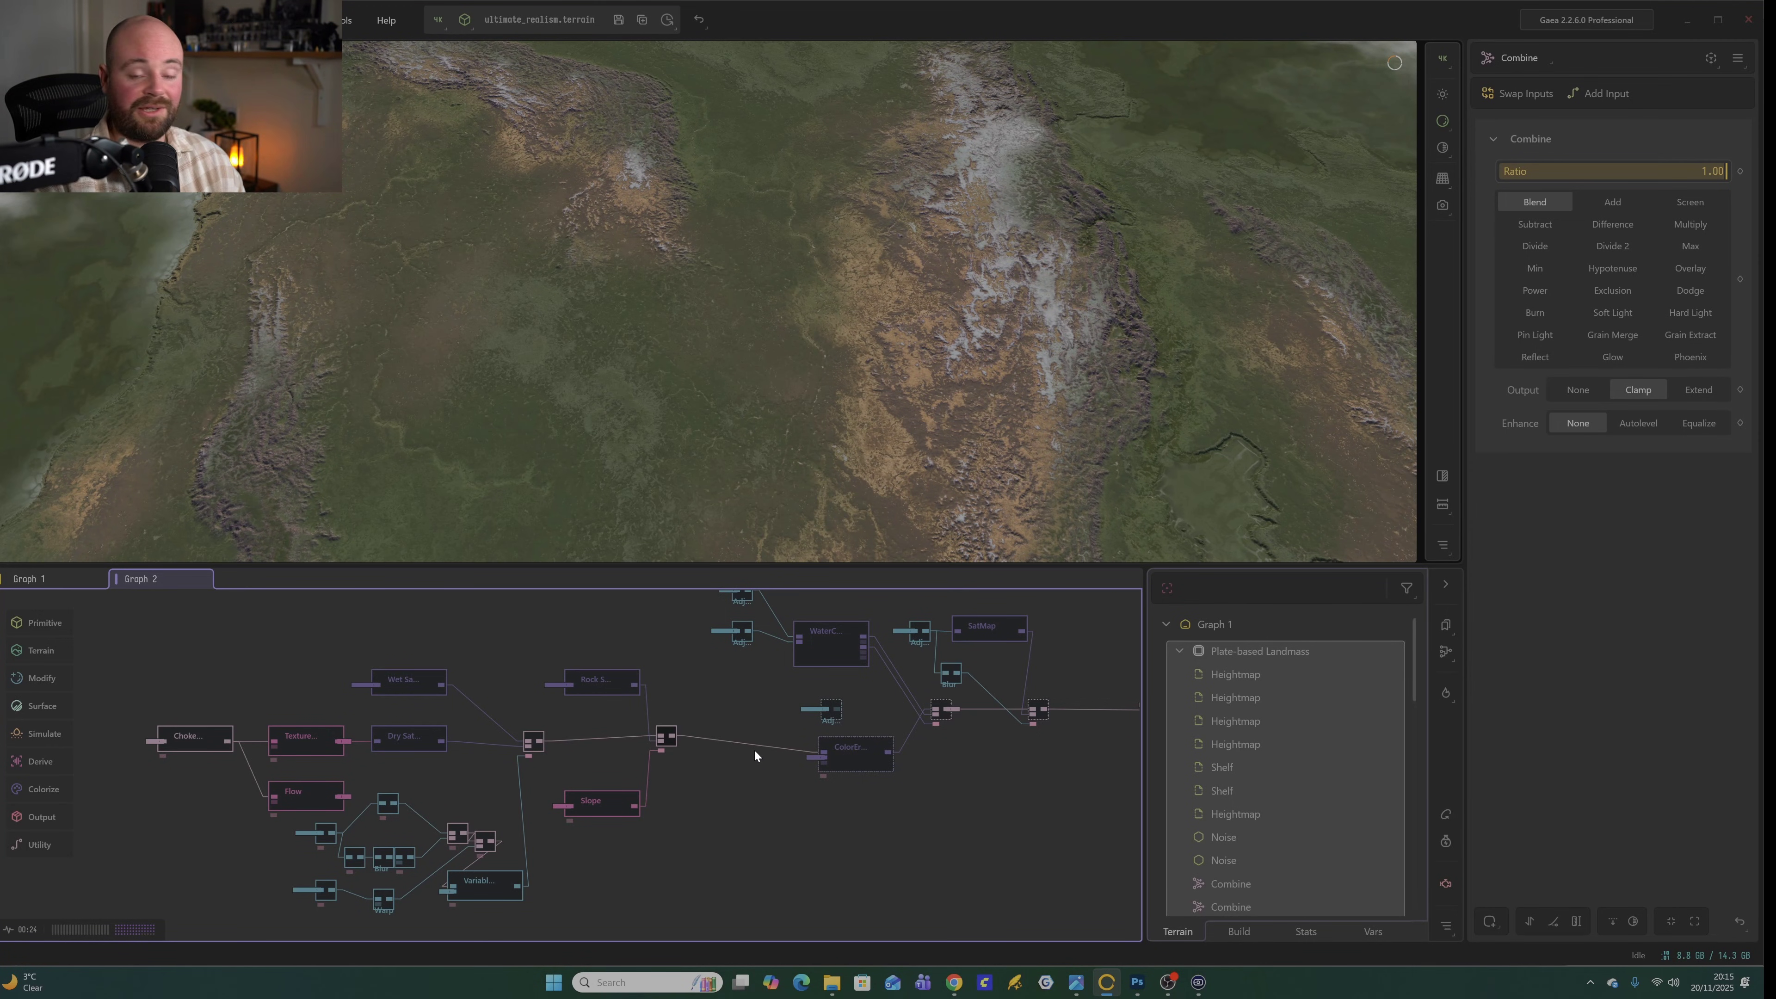
Preview the ColorErosion sediment result, compare it with Combine, then open ColorErosion's context menu.
left_click(852, 745)
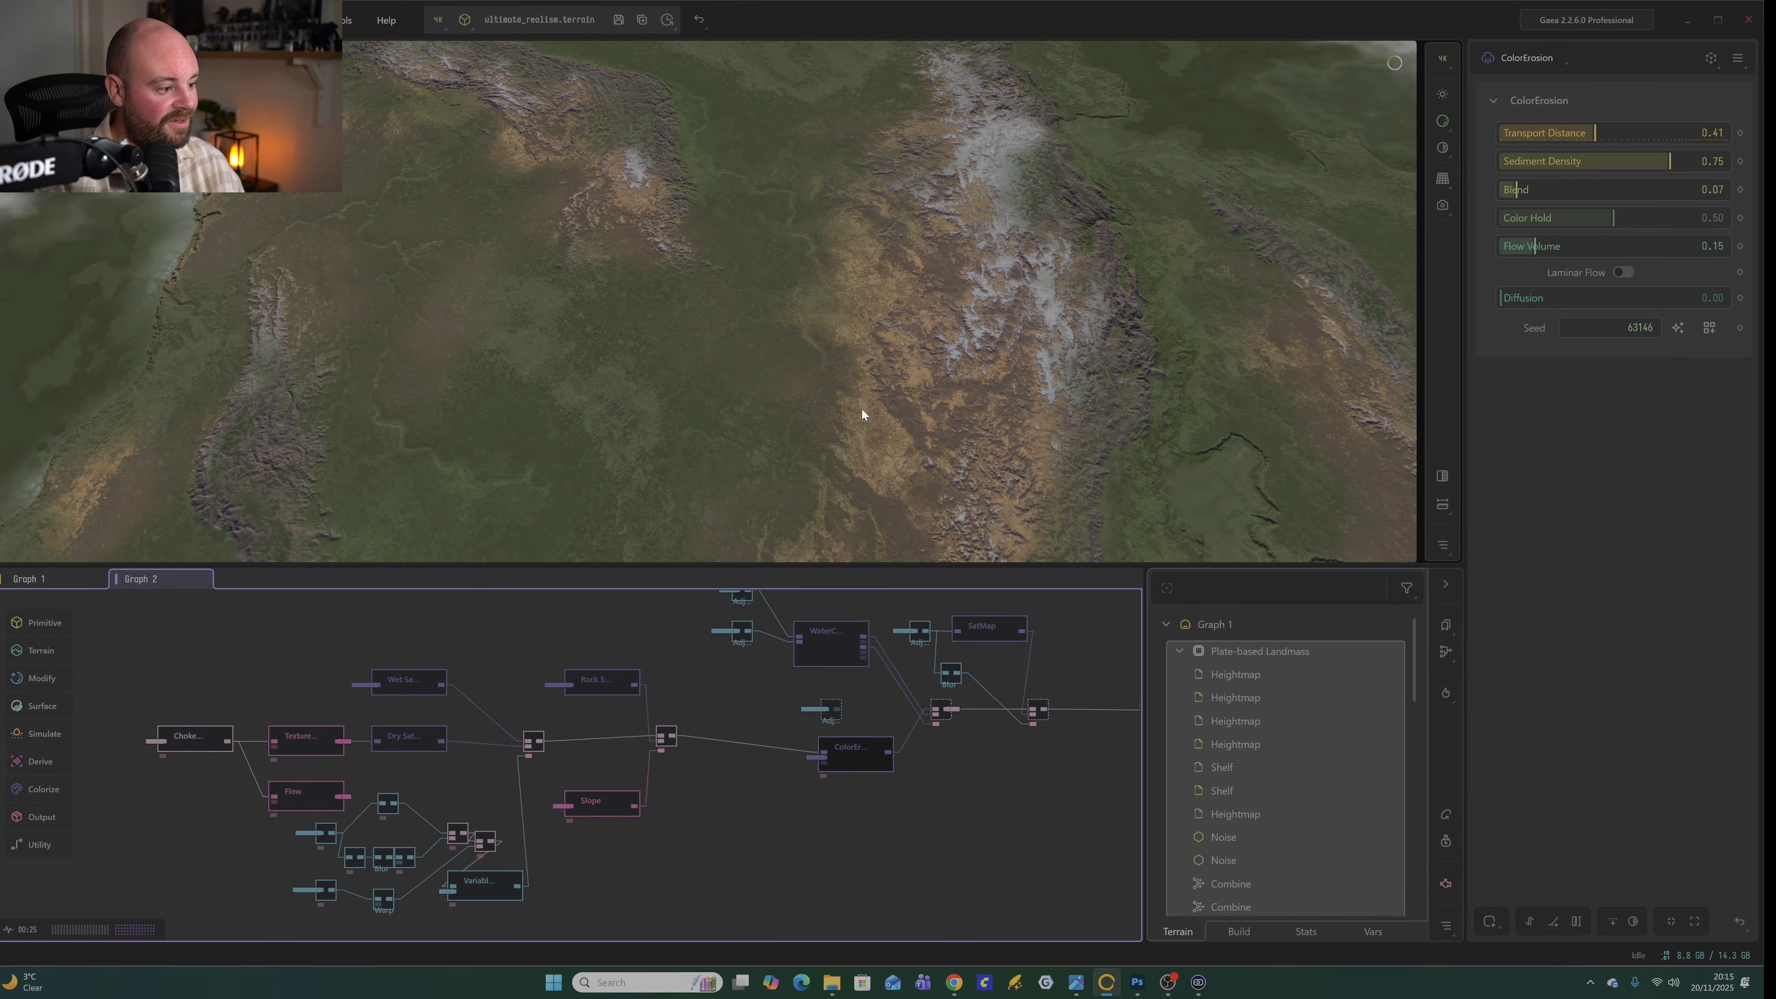
scroll(856, 412, "up", 3)
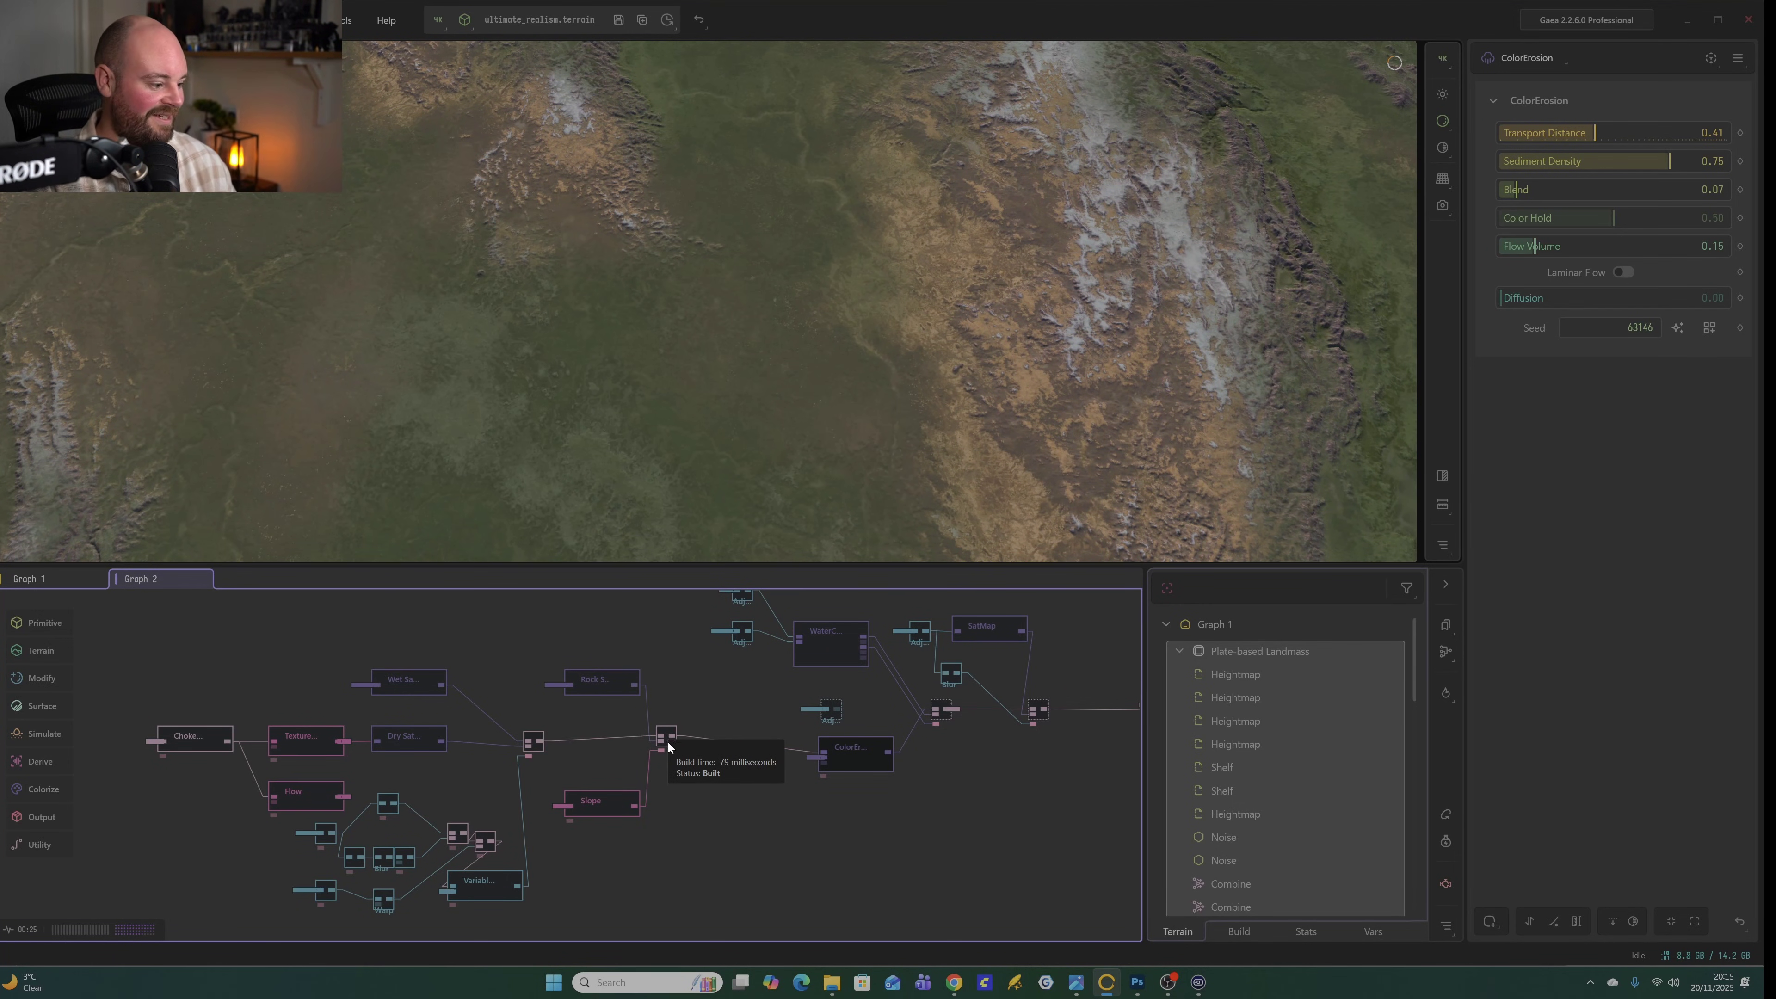
left_click(667, 735)
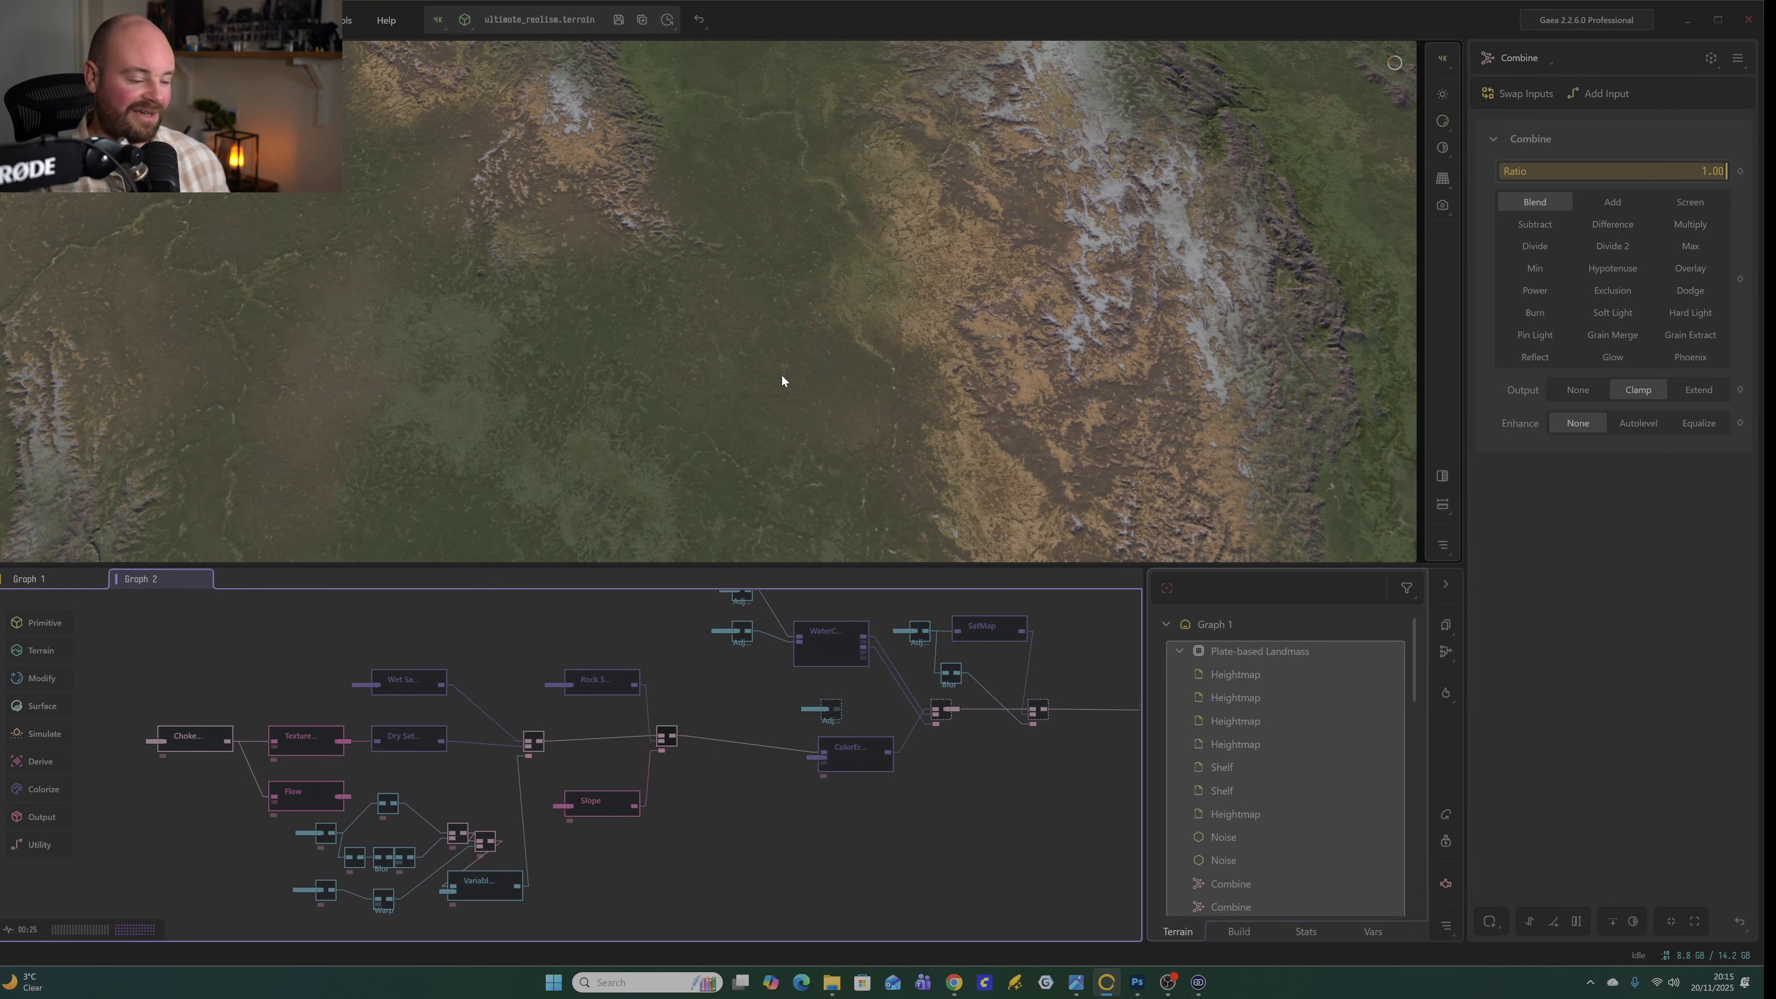
right_click(844, 755)
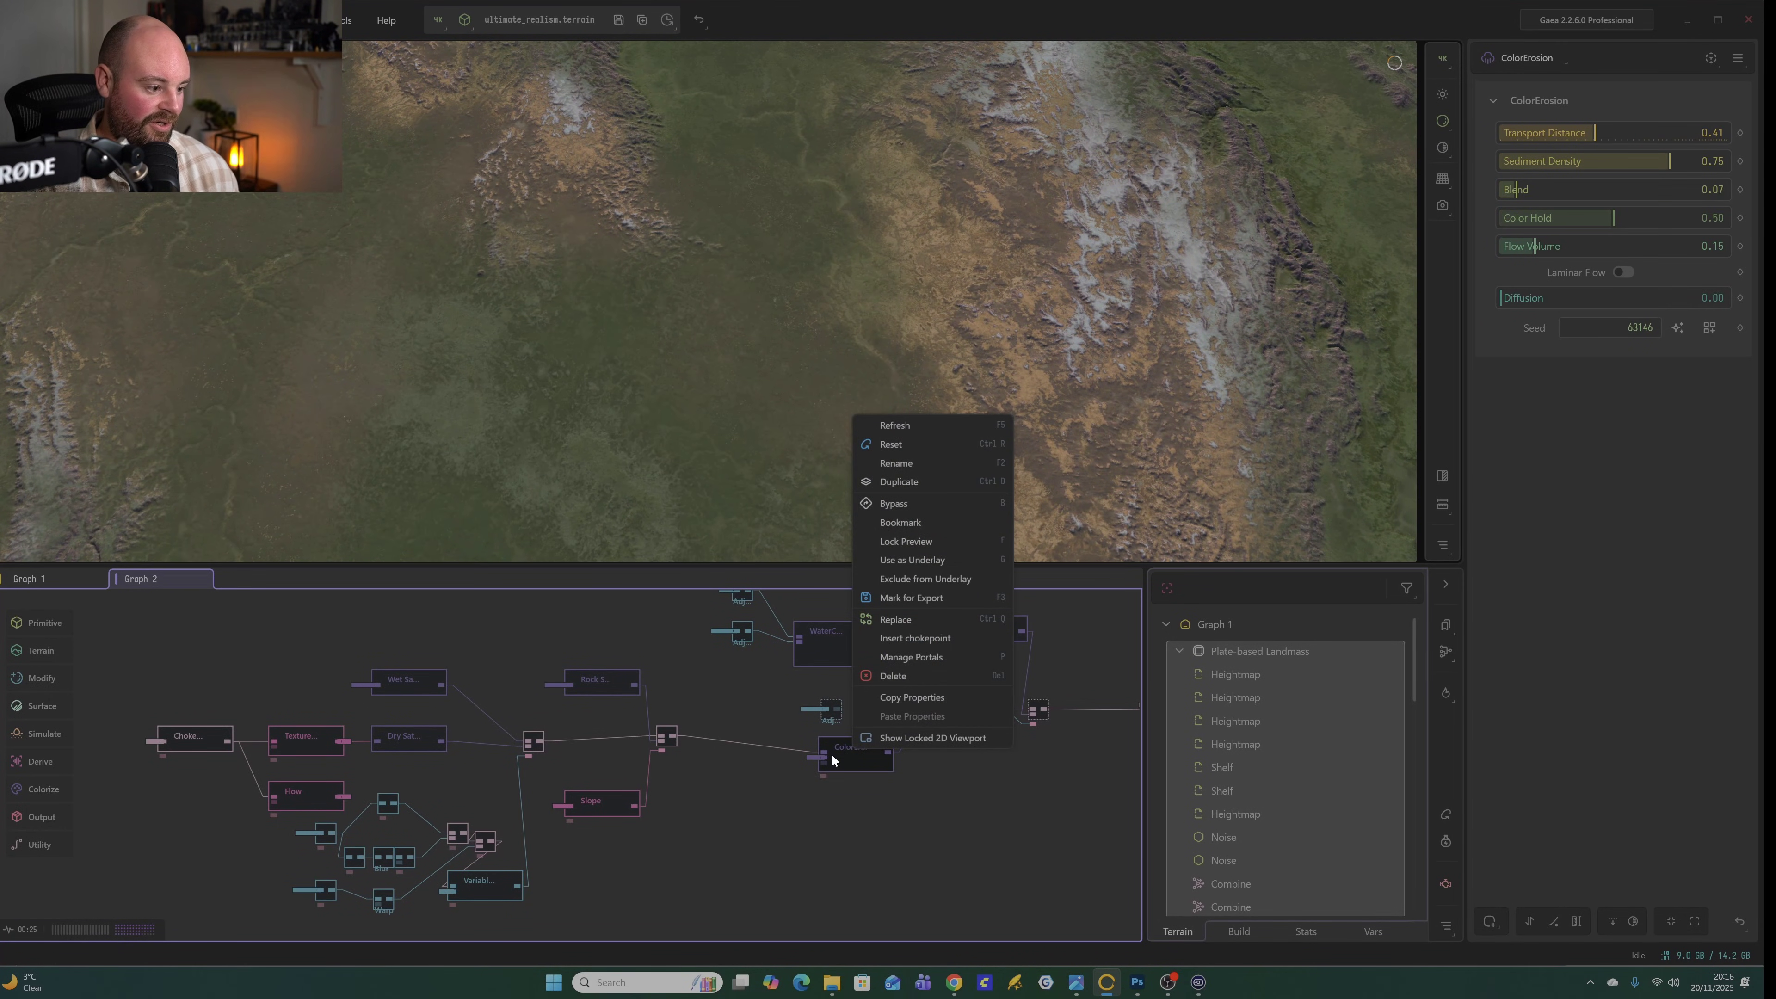
Bypass ColorErosion and preview the WaterColor node from a more top-down view.
left_click(892, 503)
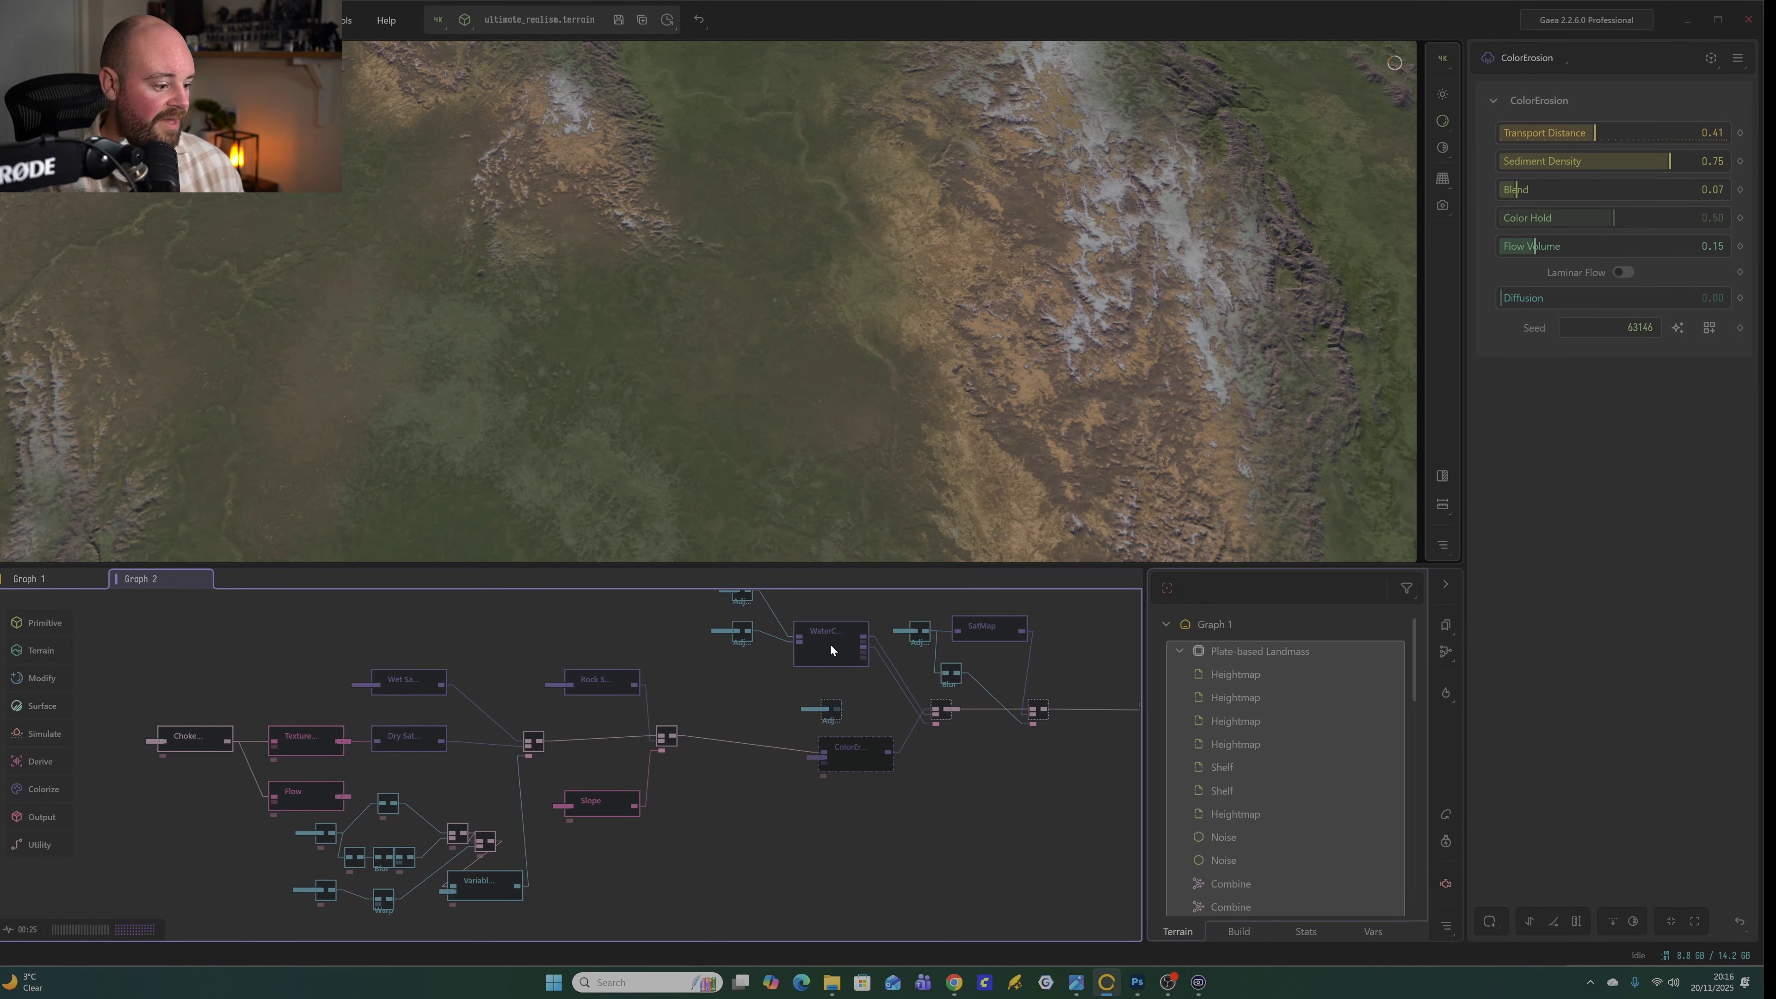
left_click(830, 643)
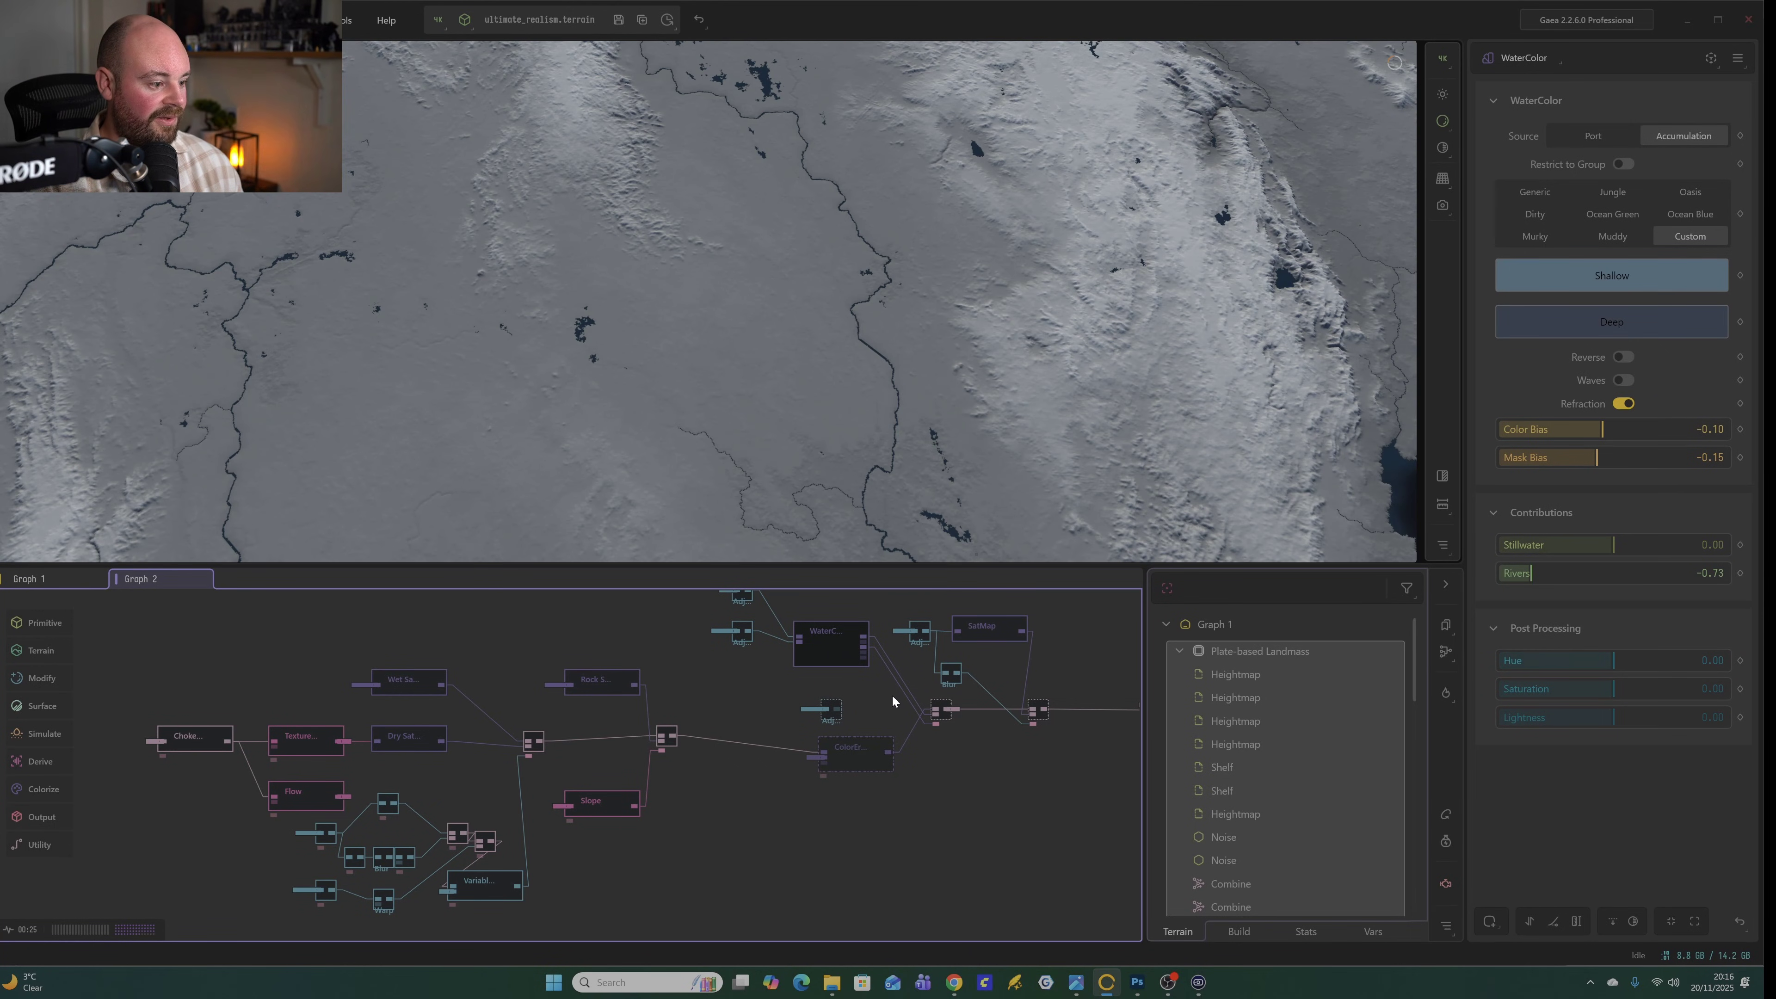
scroll(950, 411, "down", 6)
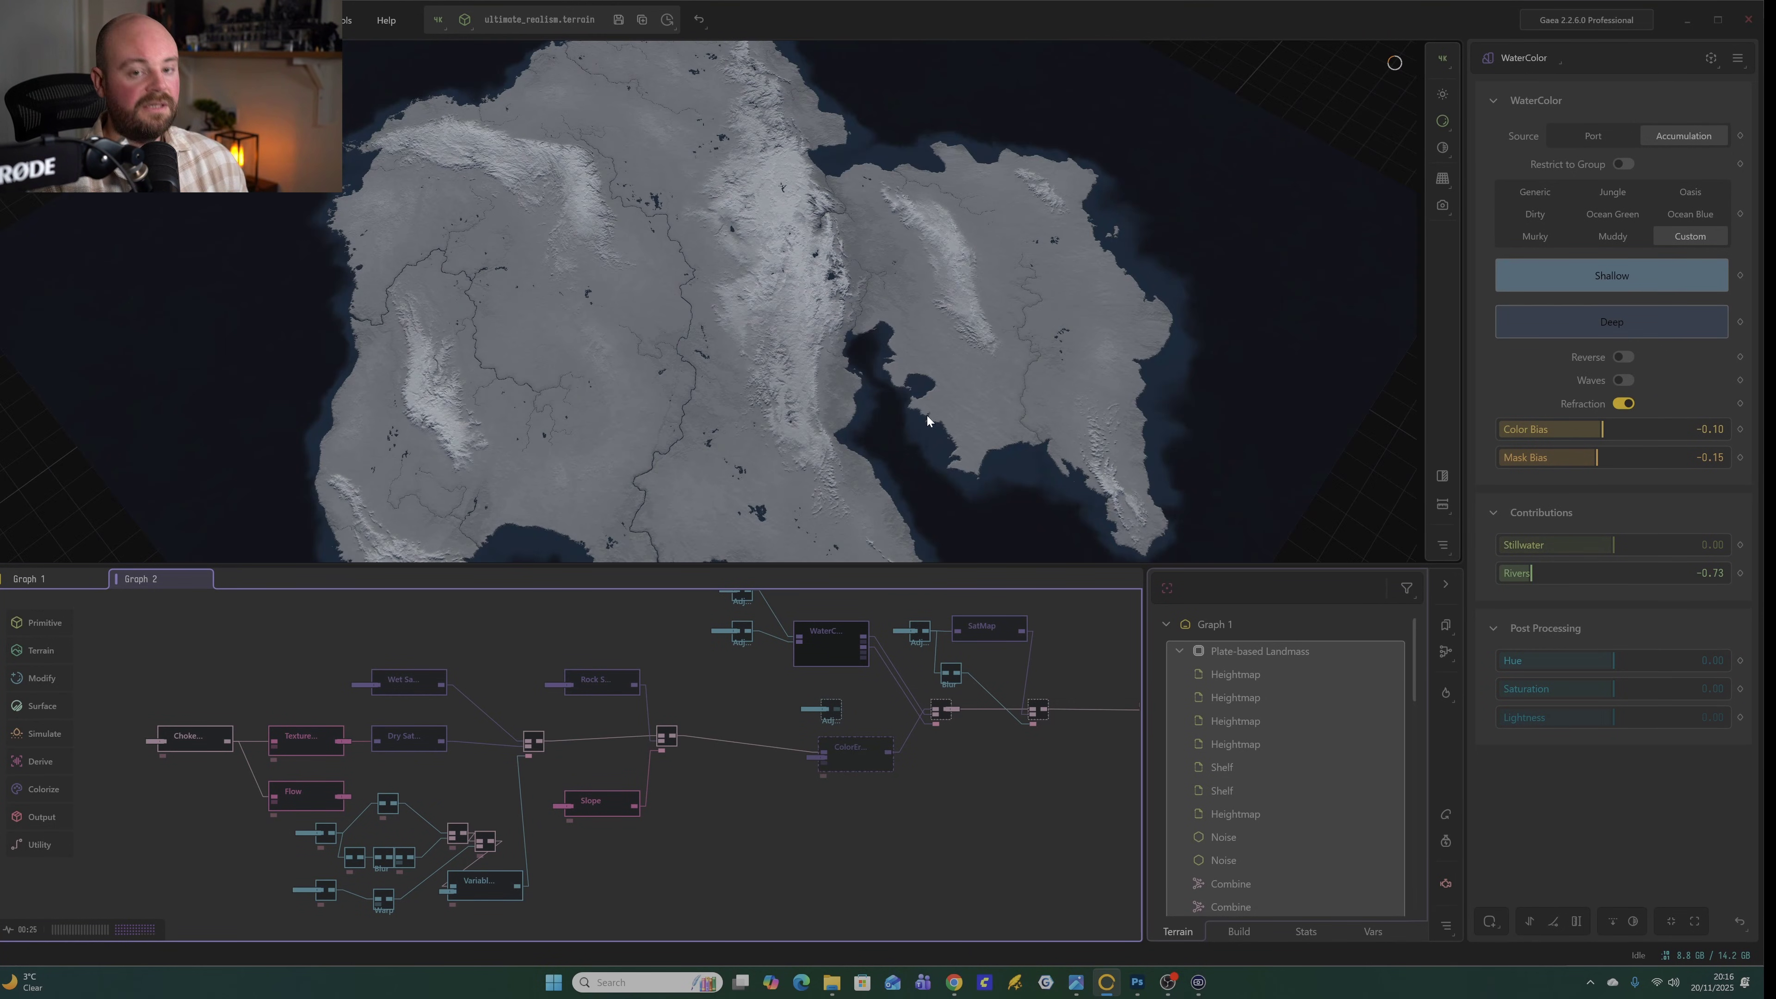
left_click_drag(876, 439, 978, 335)
scroll(1052, 393, "up", 8)
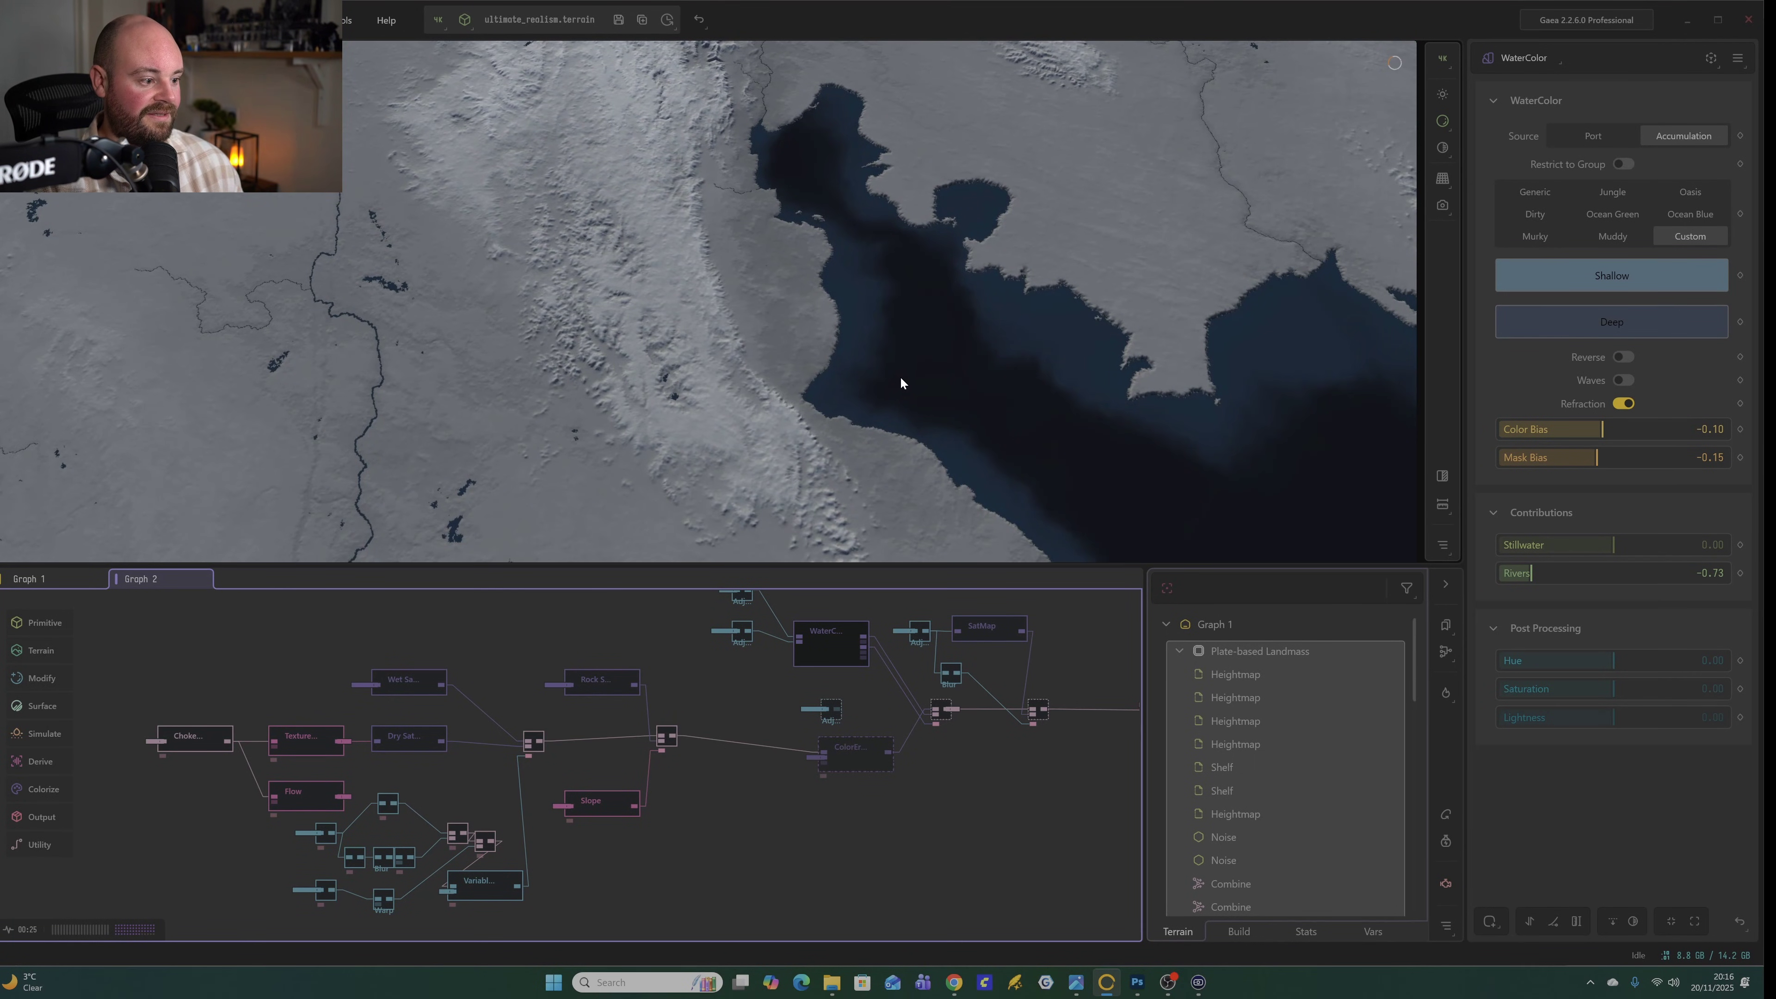
scroll(901, 378, "down", 3)
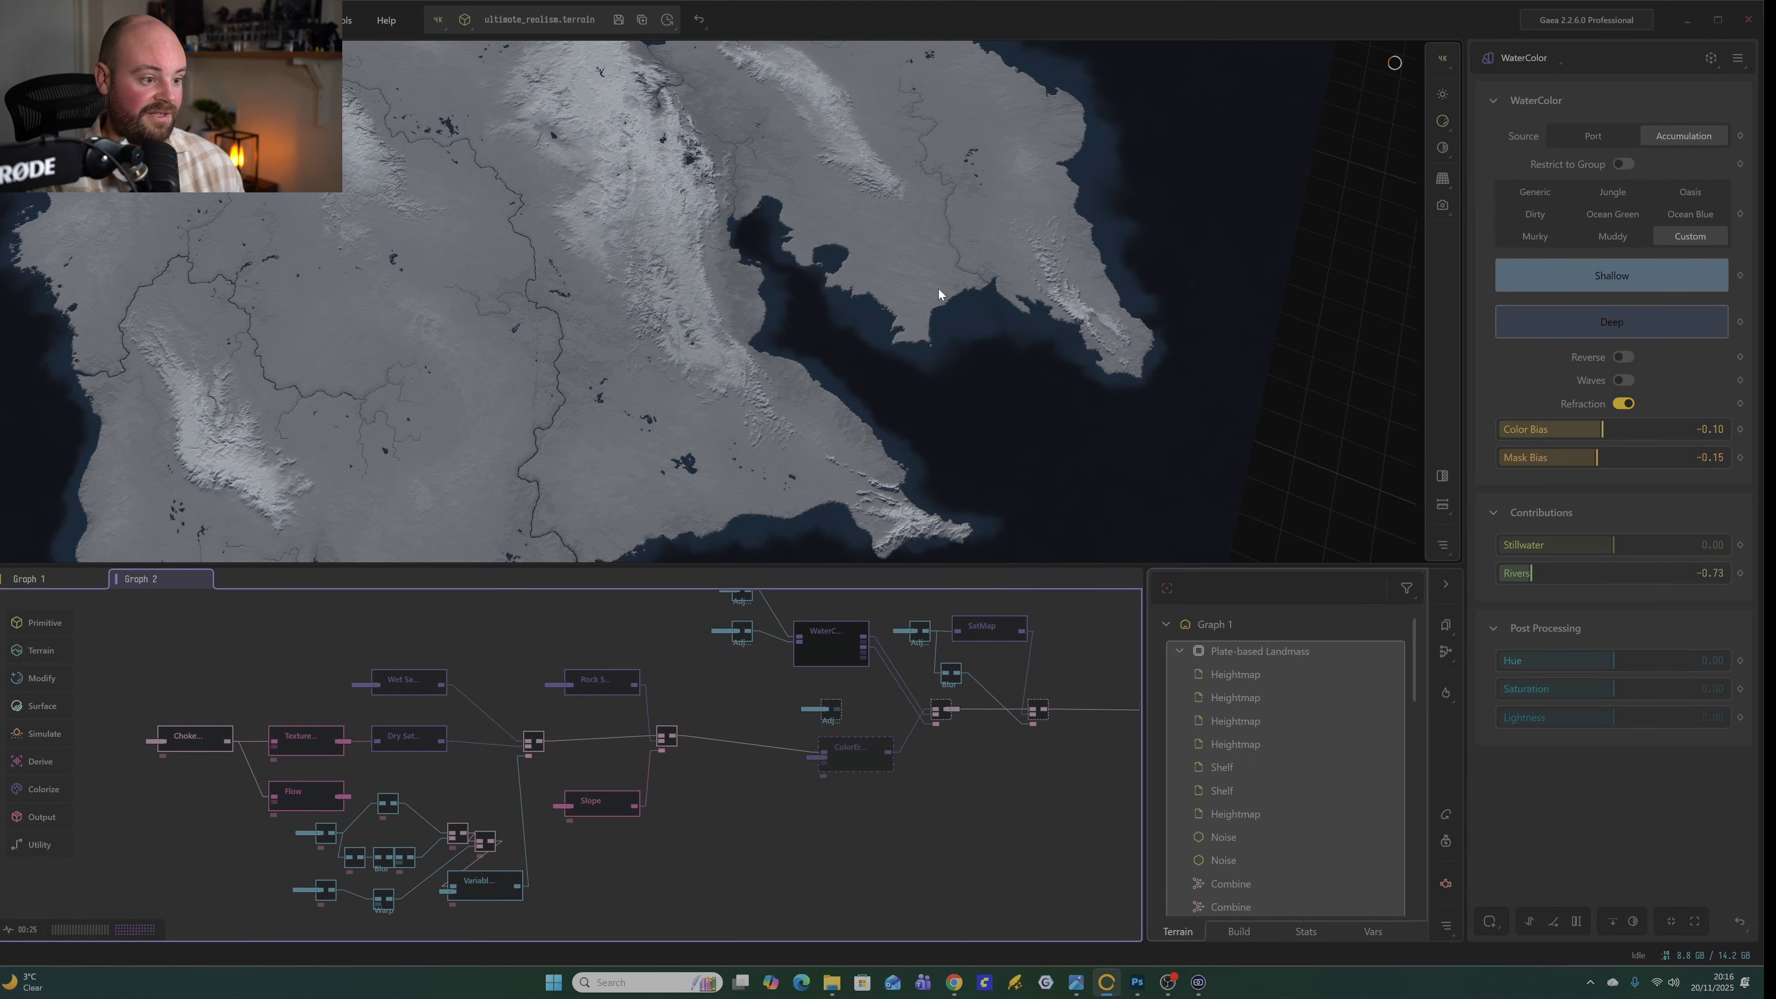
left_click_drag(768, 359, 758, 399)
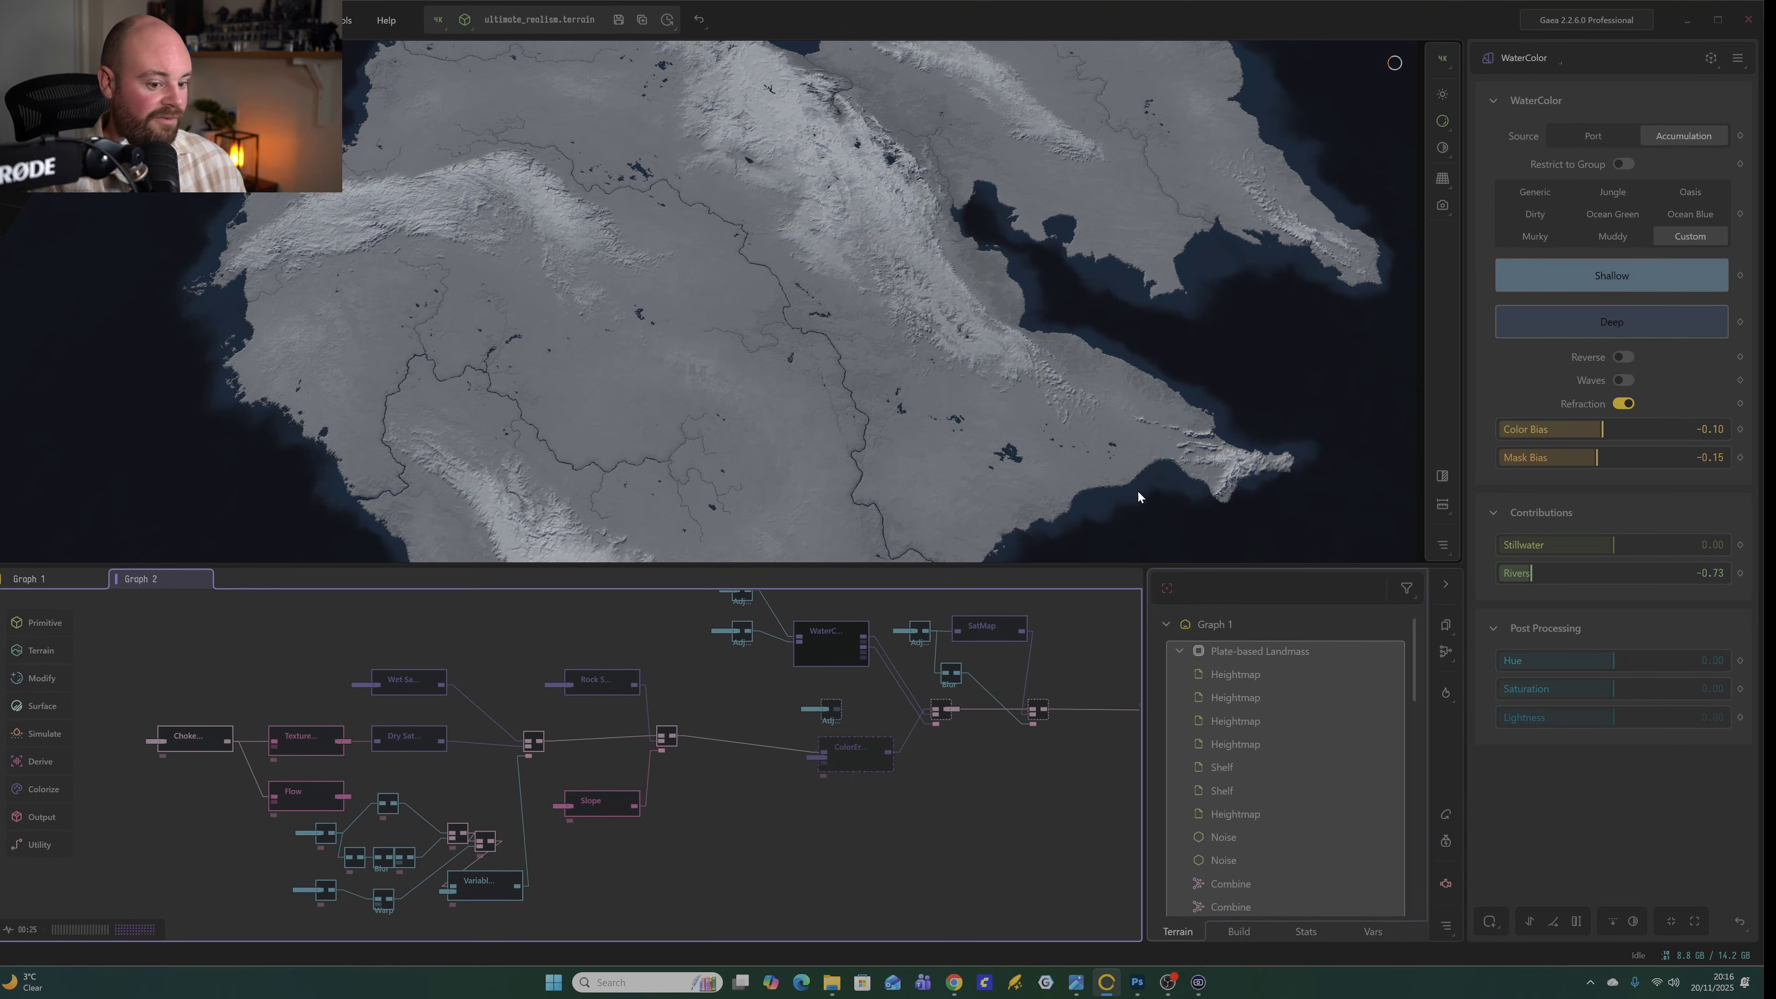
Raise the WaterColor Rivers contribution from -0.73 to -0.09.
left_click_drag(1530, 575, 1604, 581)
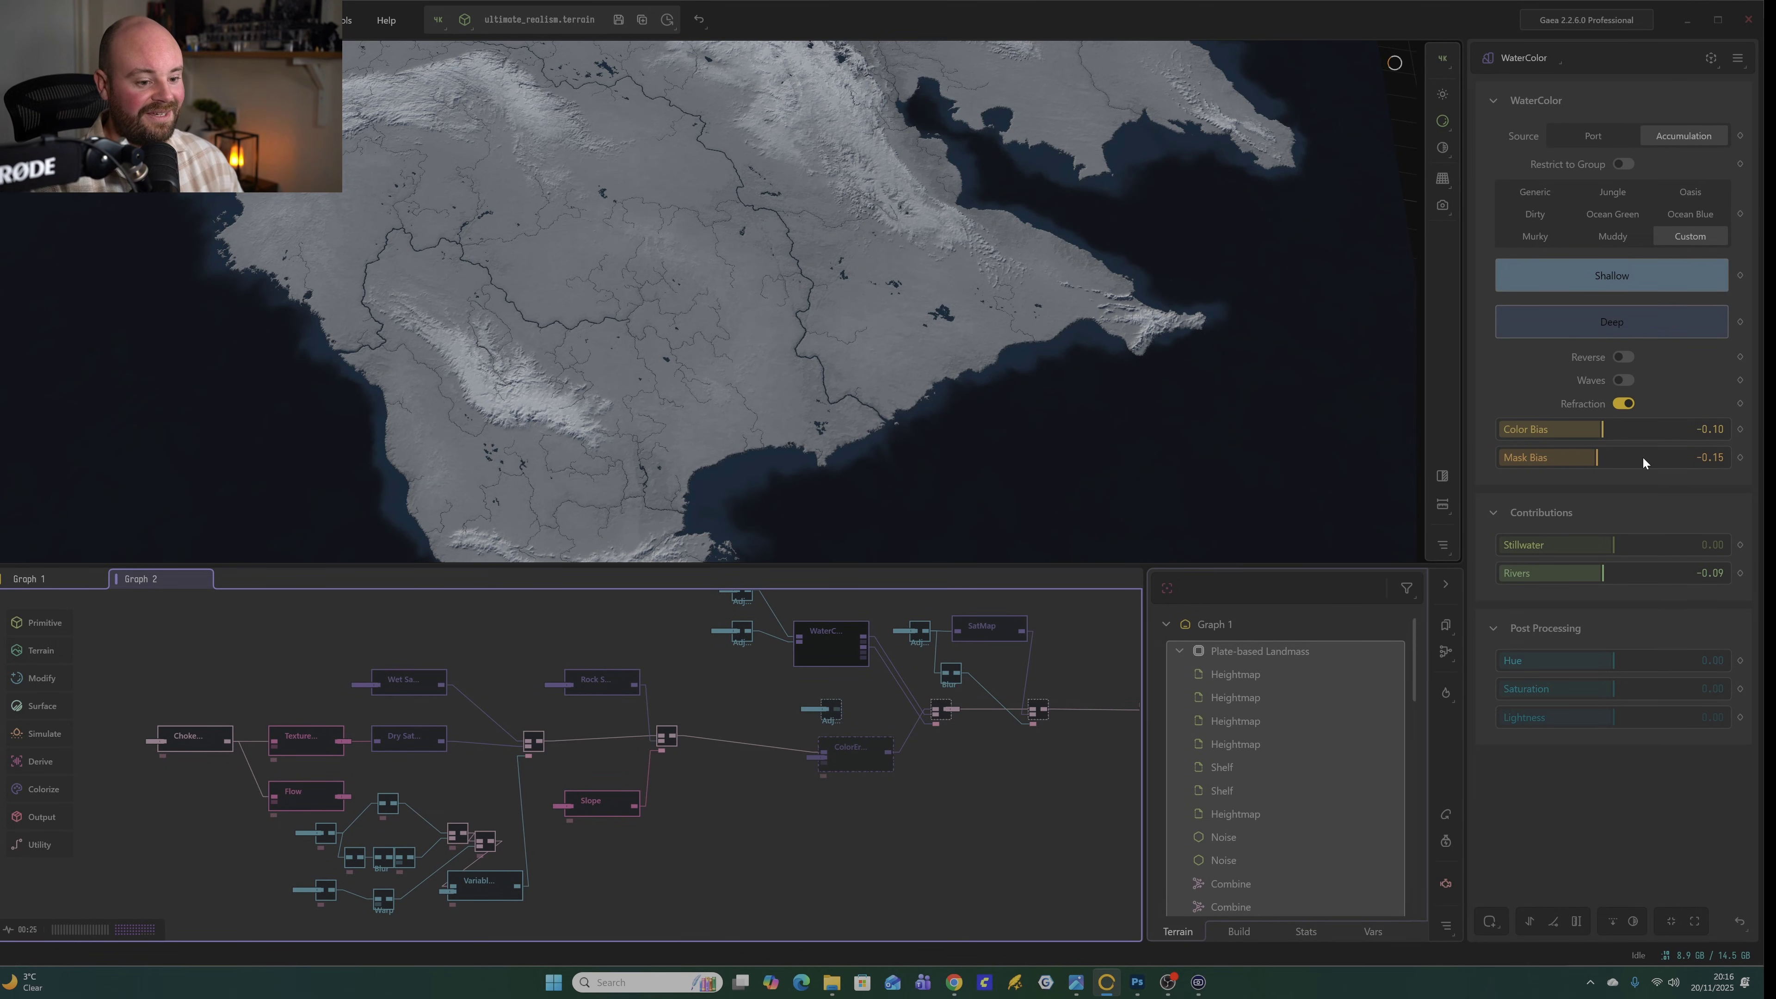
scroll(853, 320, "up", 2)
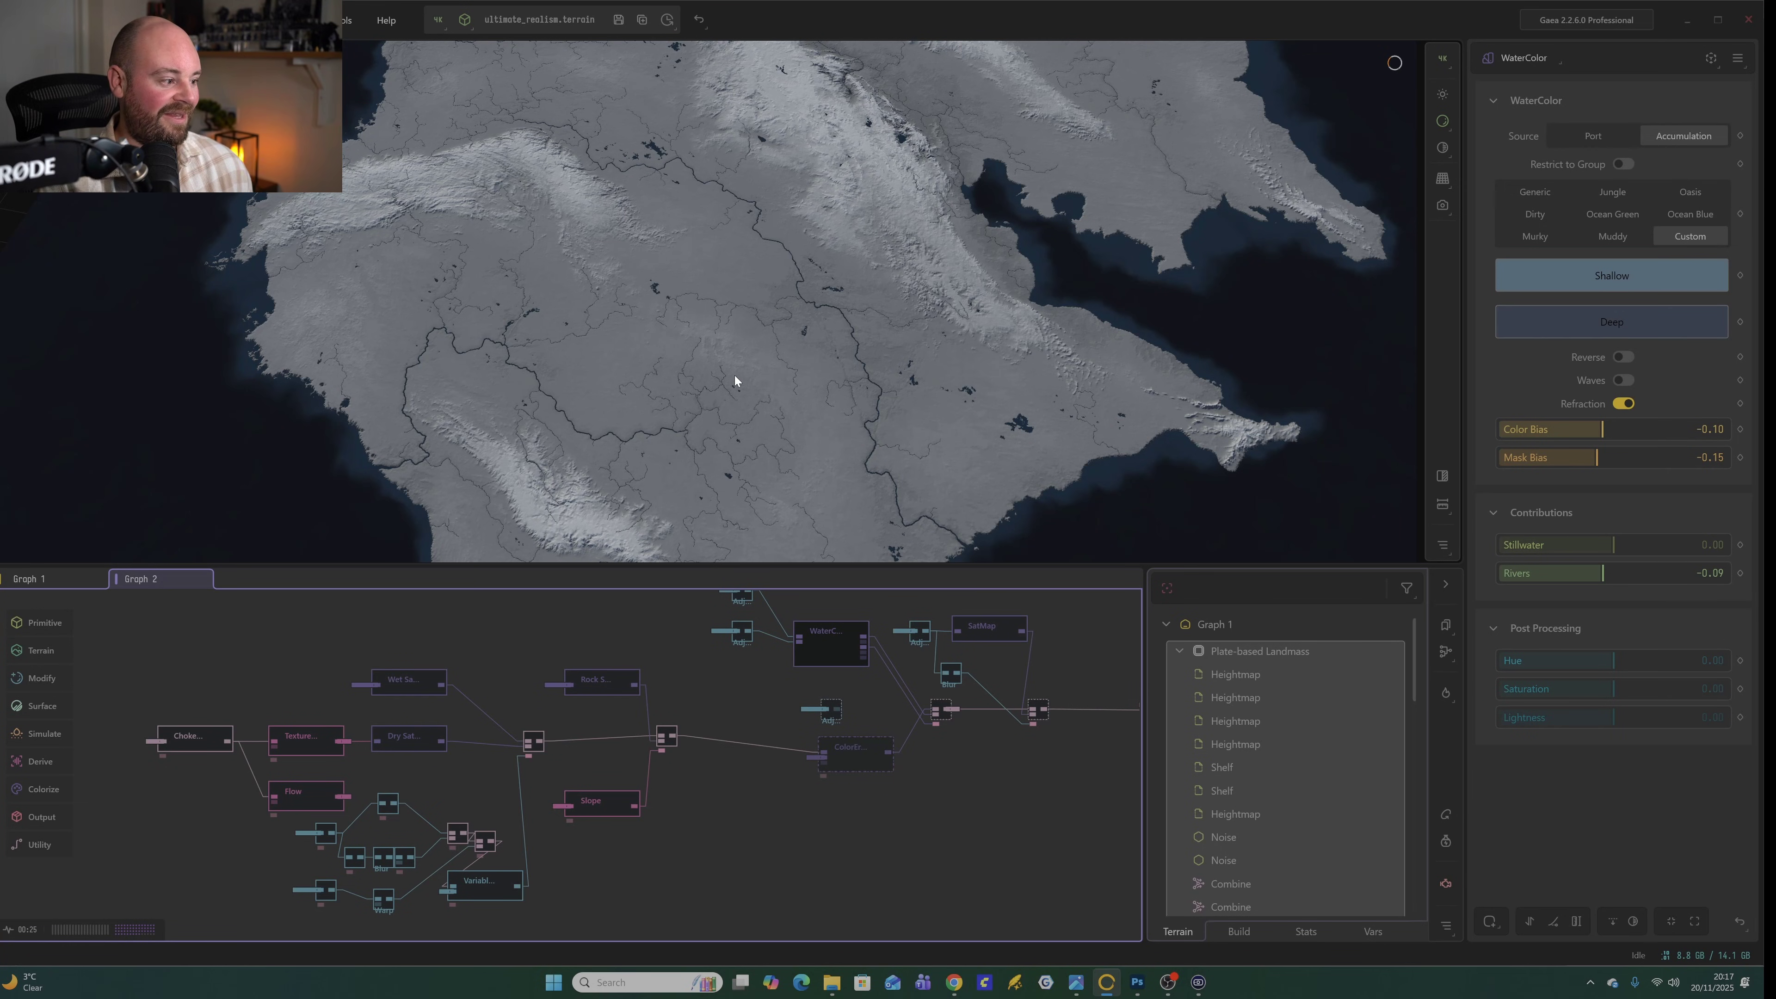
scroll(917, 680, "up", 6)
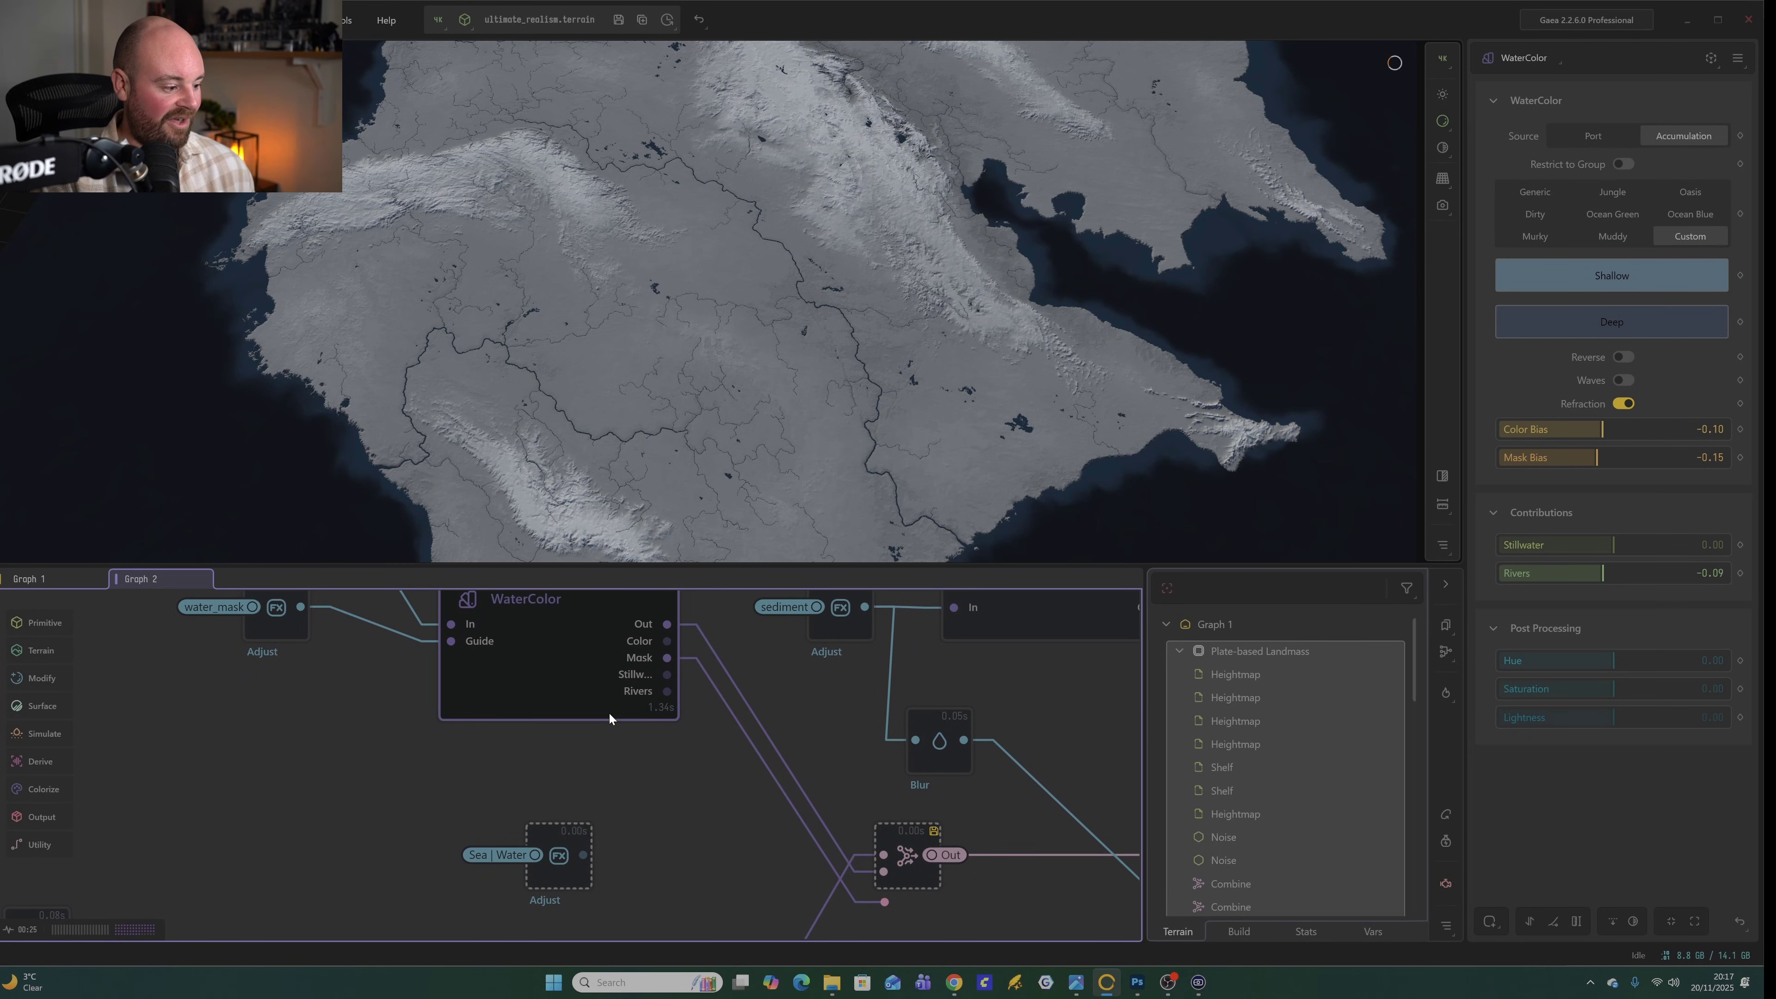
Wire WaterColor's Mask output, replacing Stillwater, into the Combine mask input, then preview WaterColor.
middle_click_drag(668, 675, 664, 655)
left_click_drag(664, 654, 883, 883)
middle_click_drag(907, 413, 654, 341)
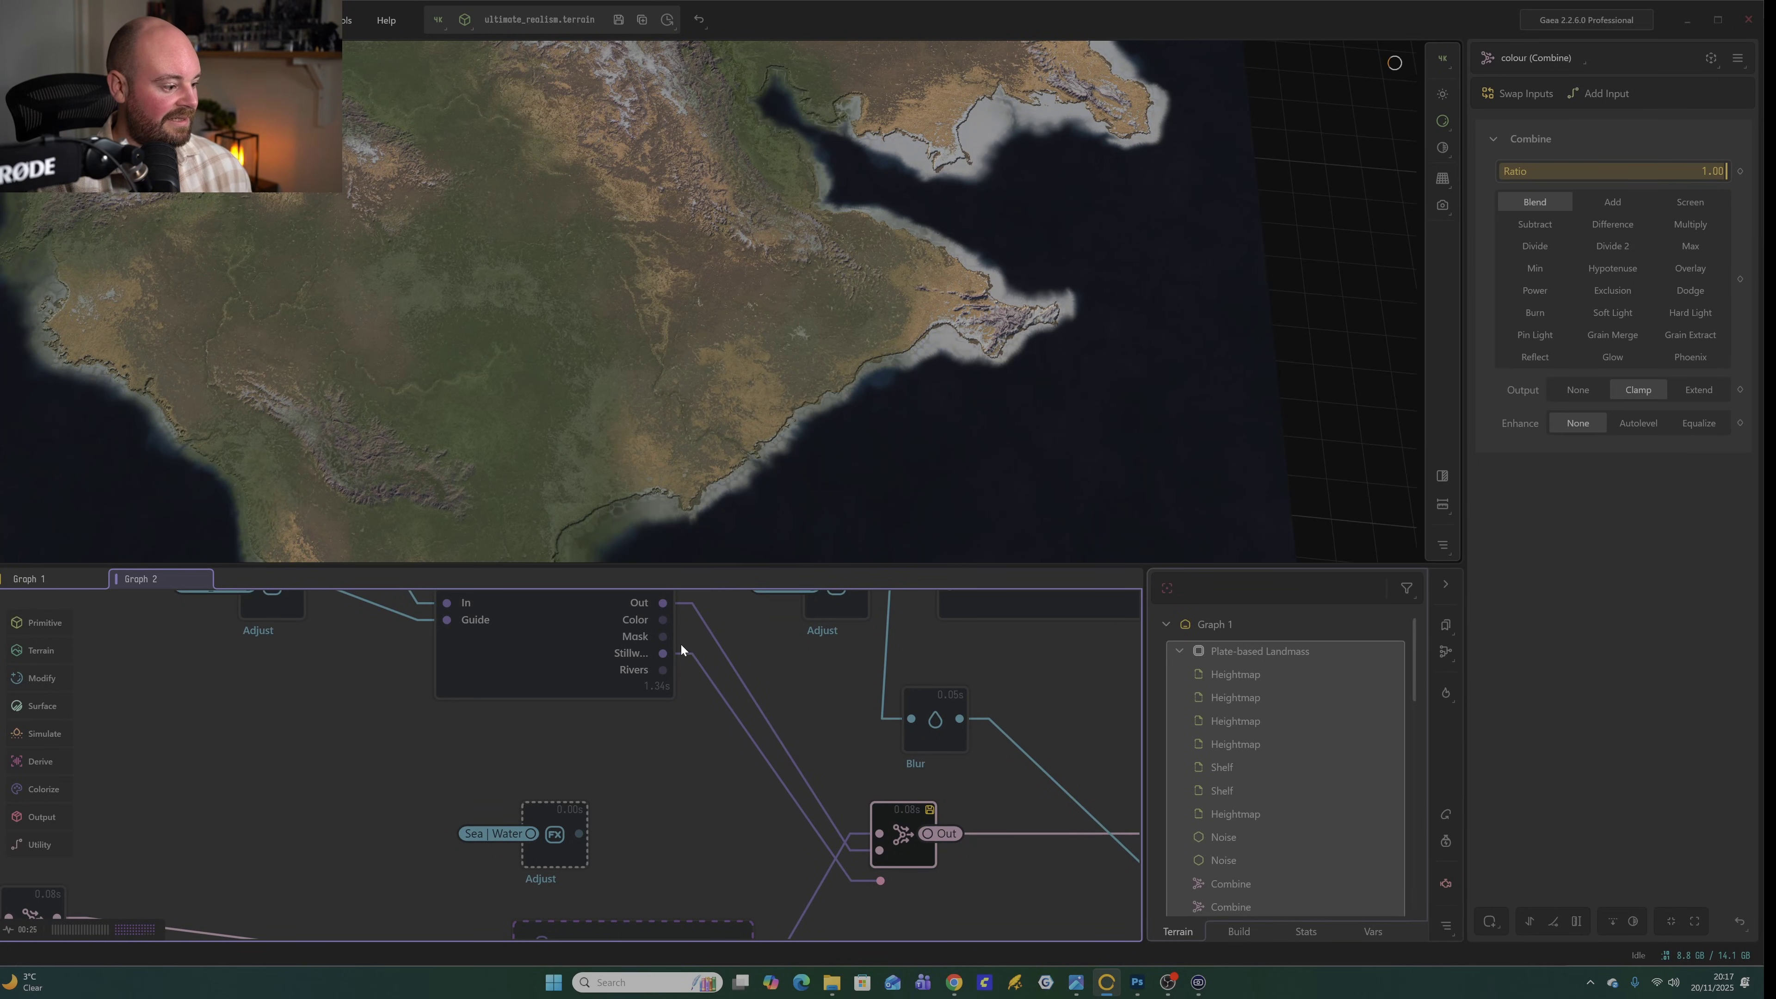
left_click_drag(665, 637, 882, 884)
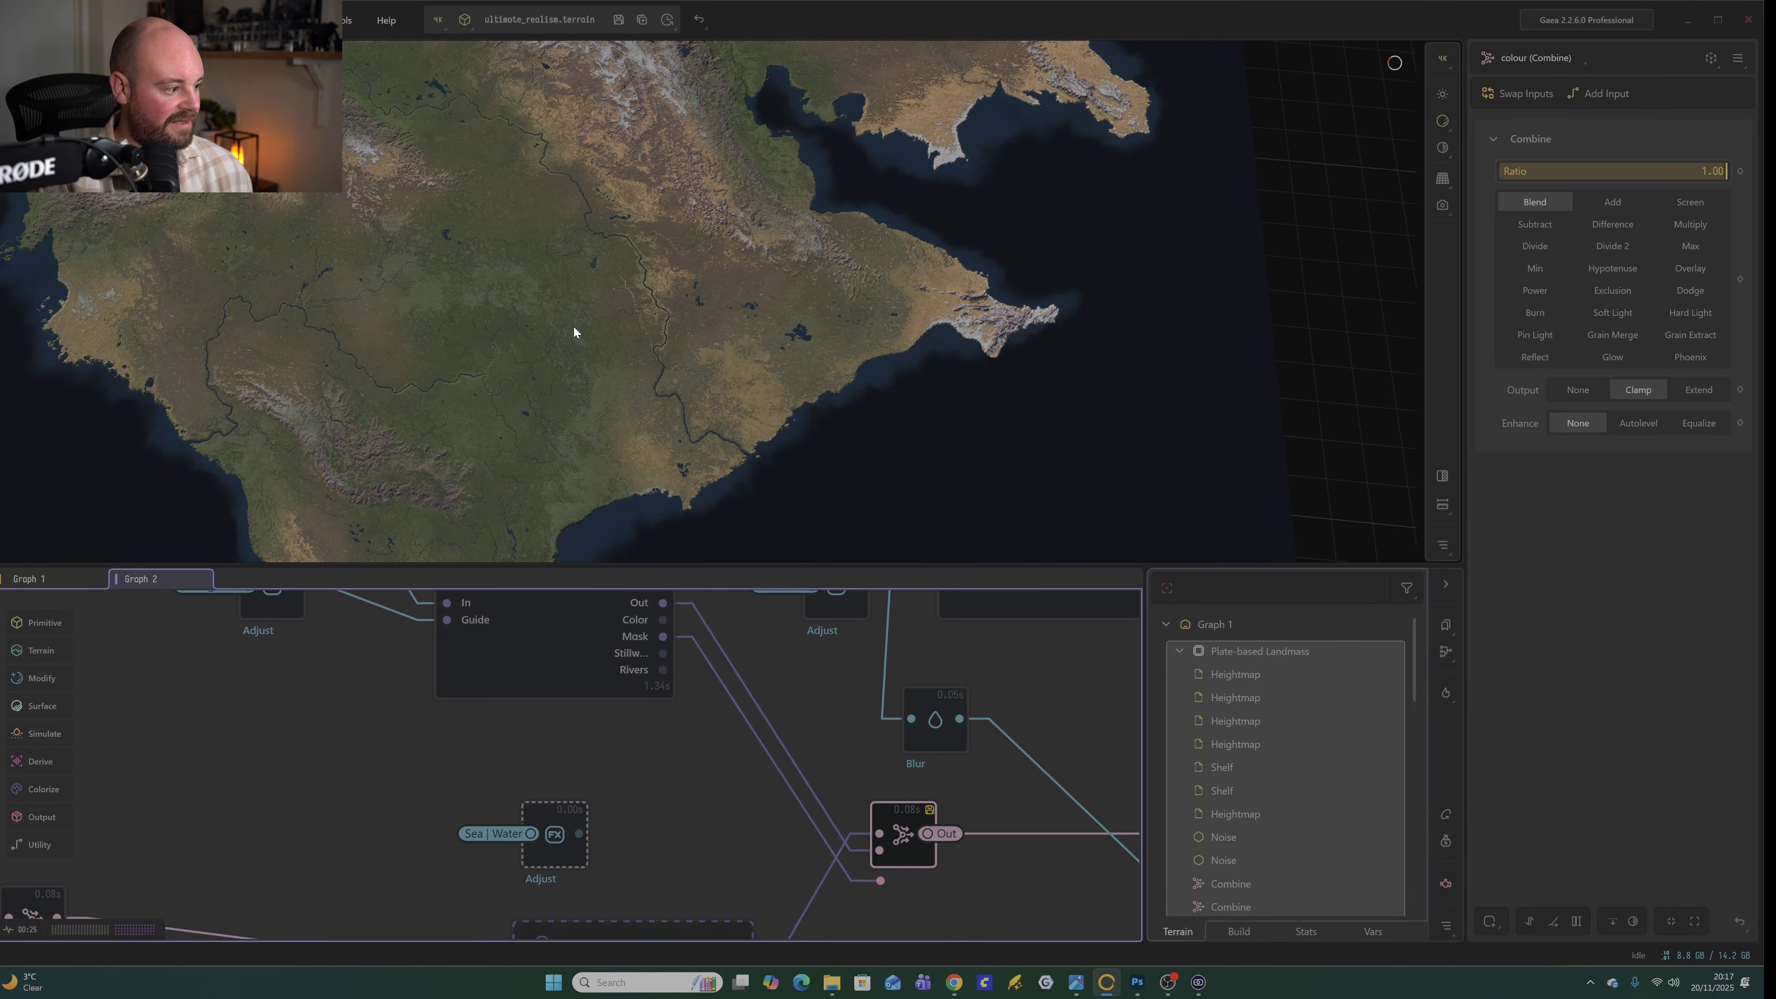
middle_click_drag(580, 297, 600, 318)
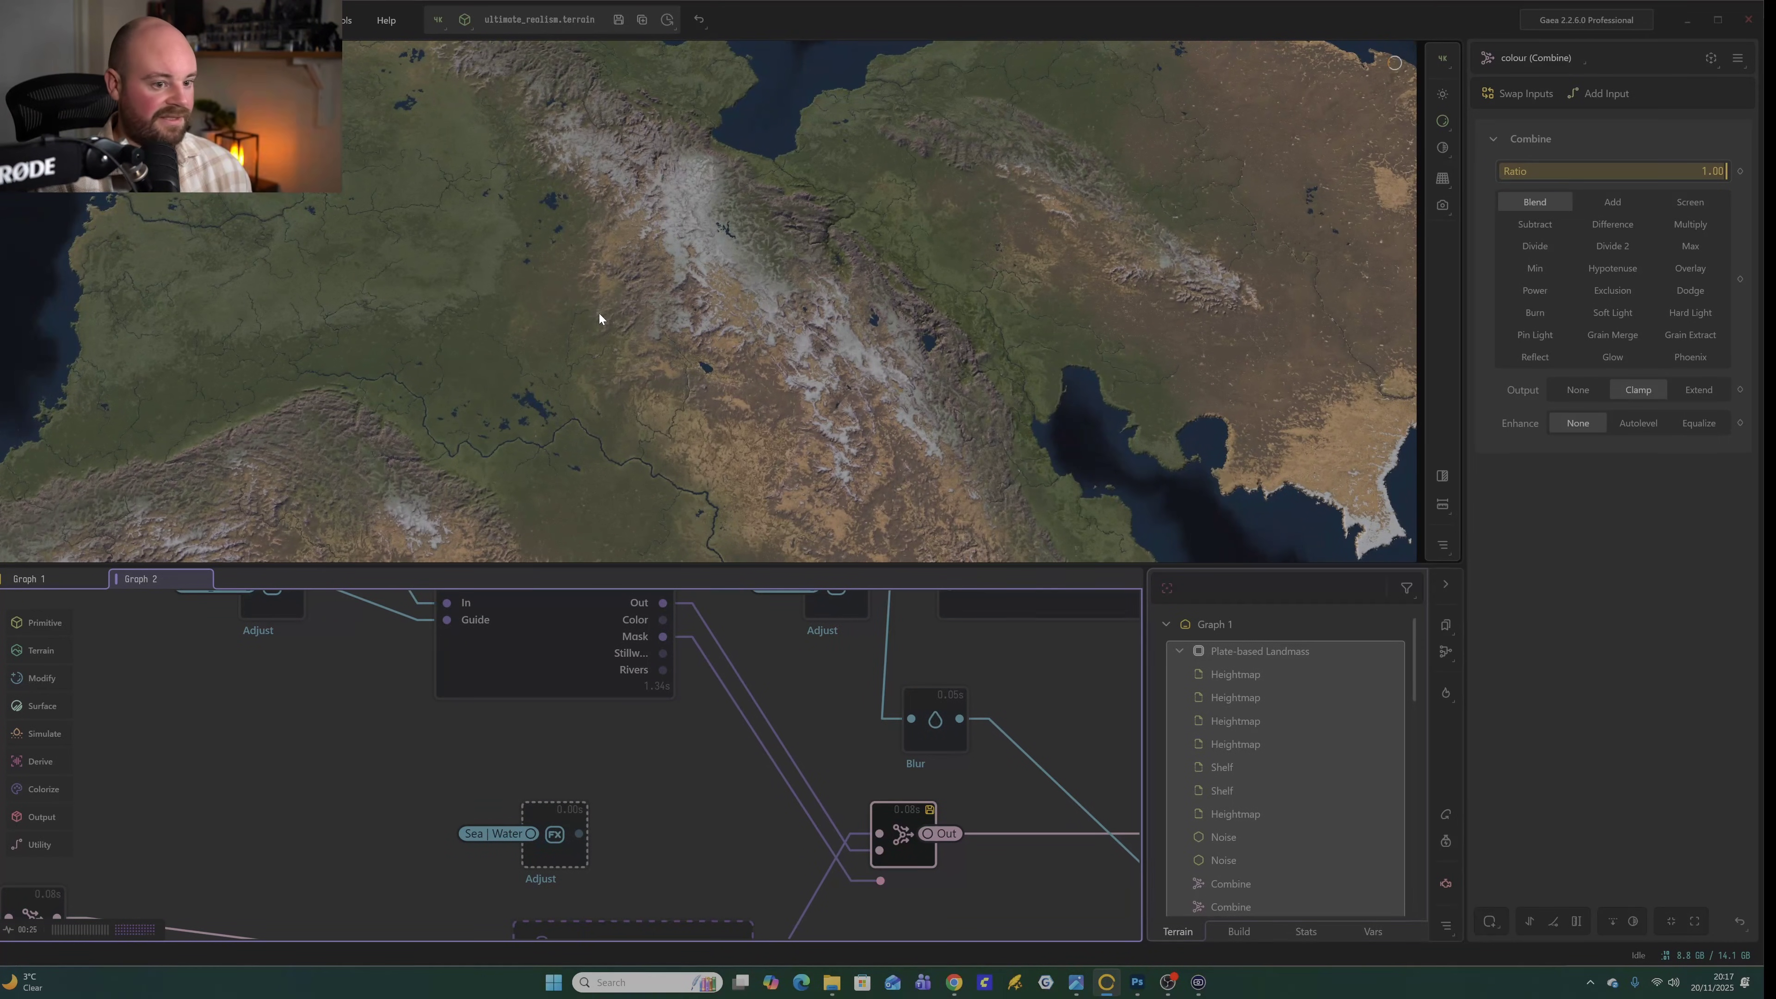
left_click(497, 640)
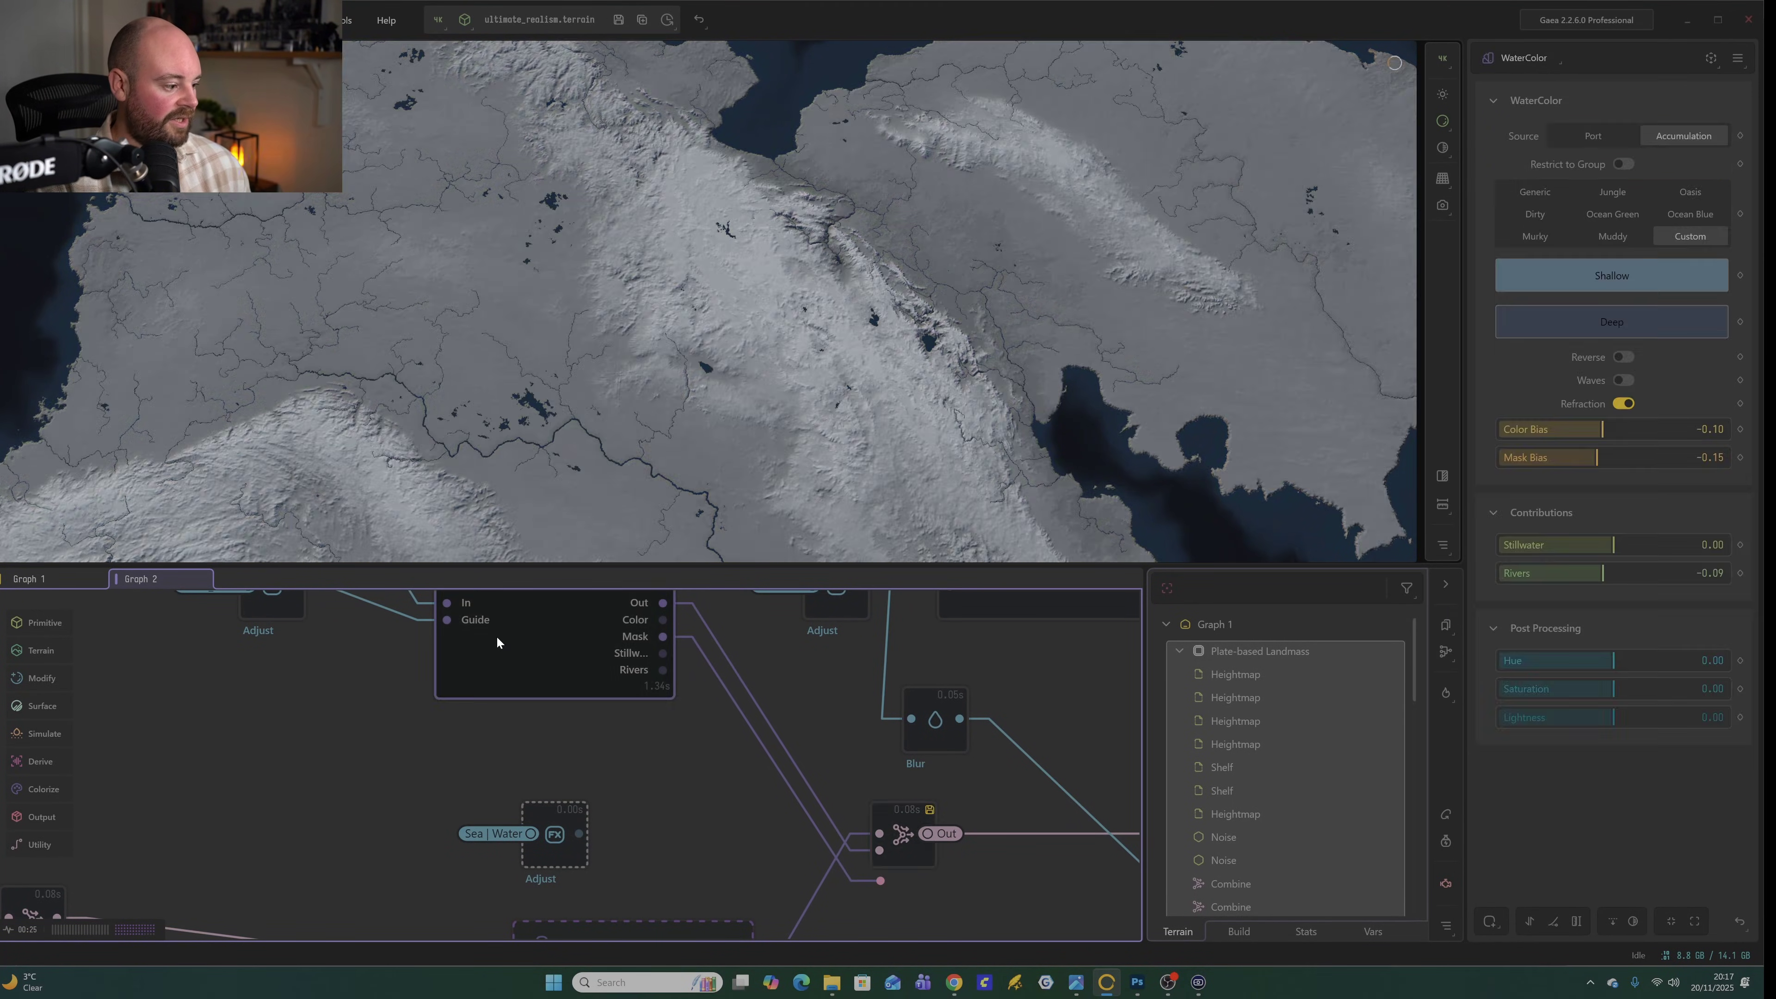
scroll(1252, 281, "down", 5)
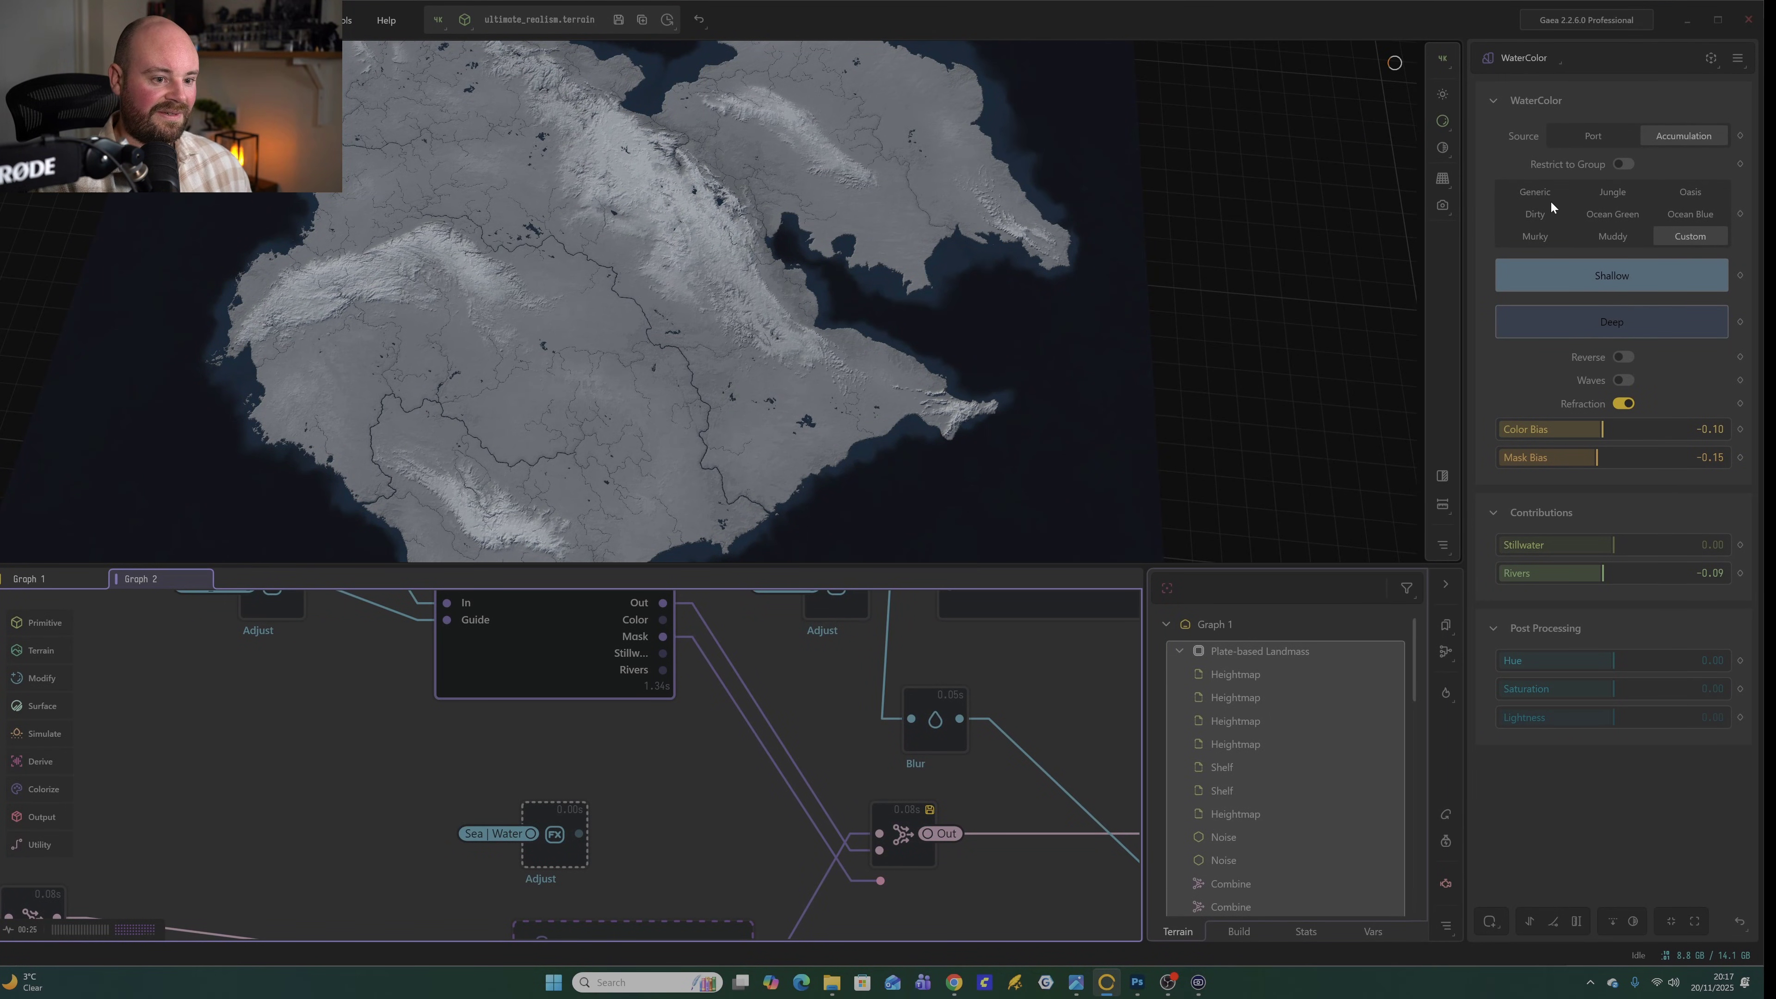
Try the Generic water preset, return to custom colours, and darken the Shallow water colour.
left_click(1540, 192)
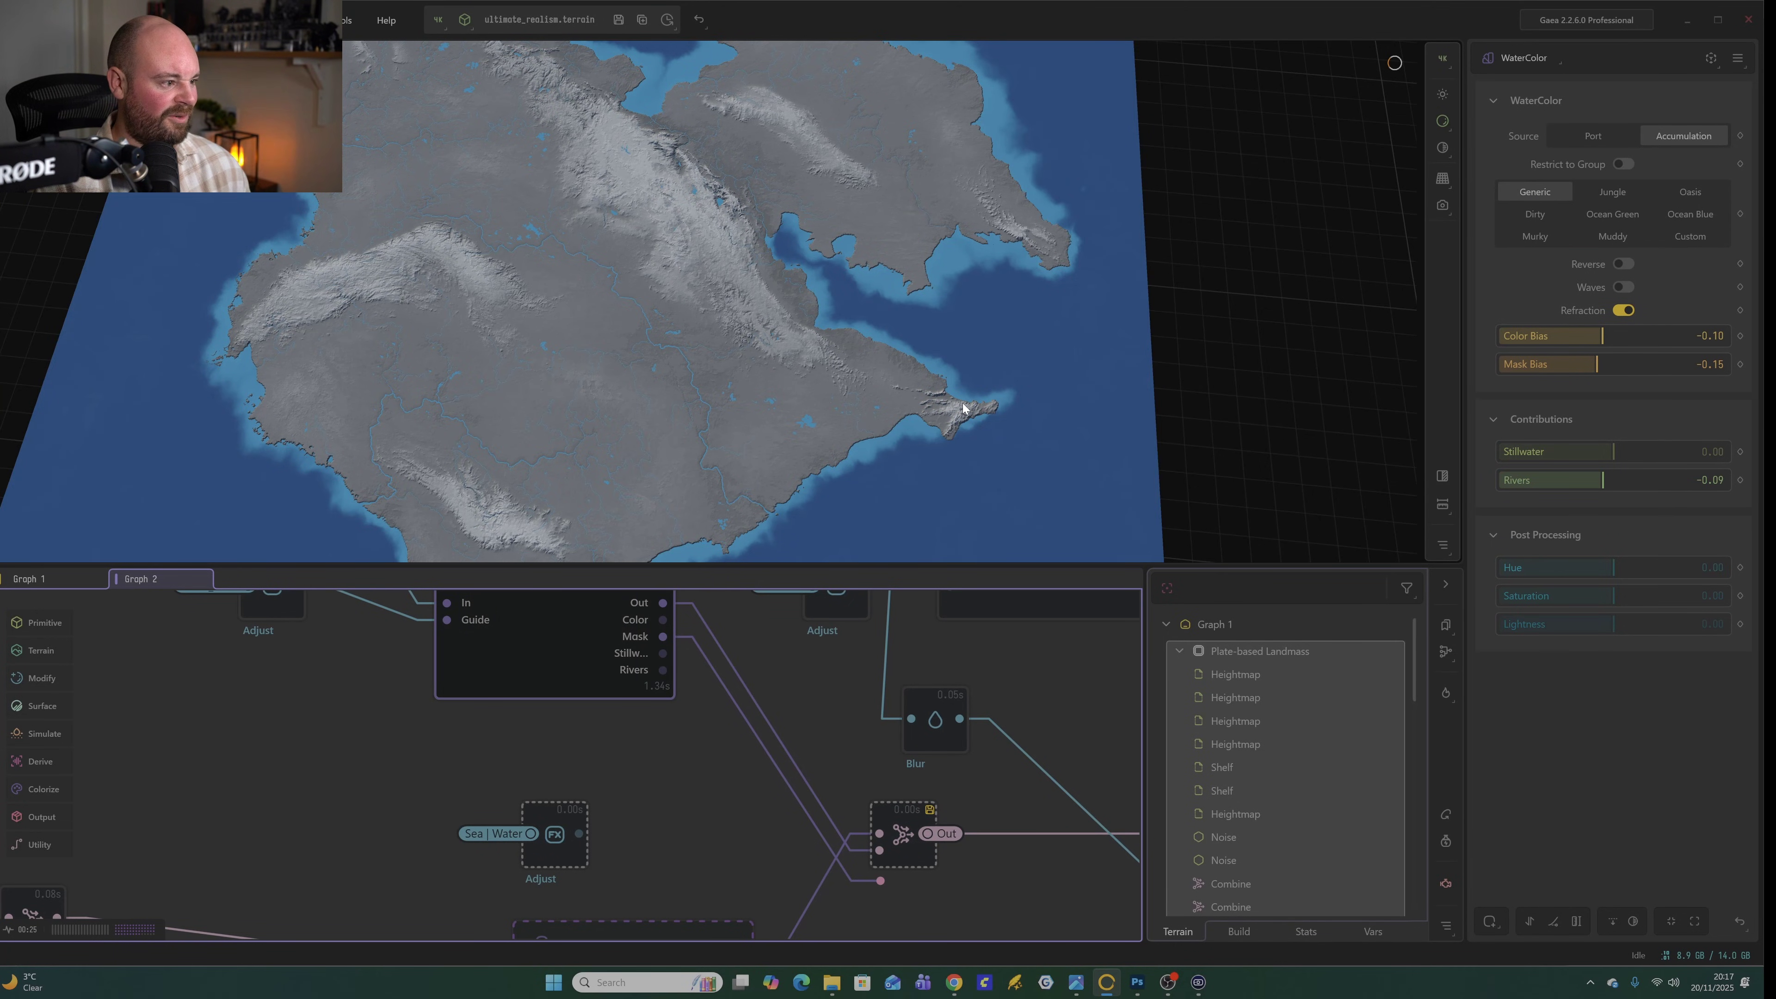
left_click(1702, 240)
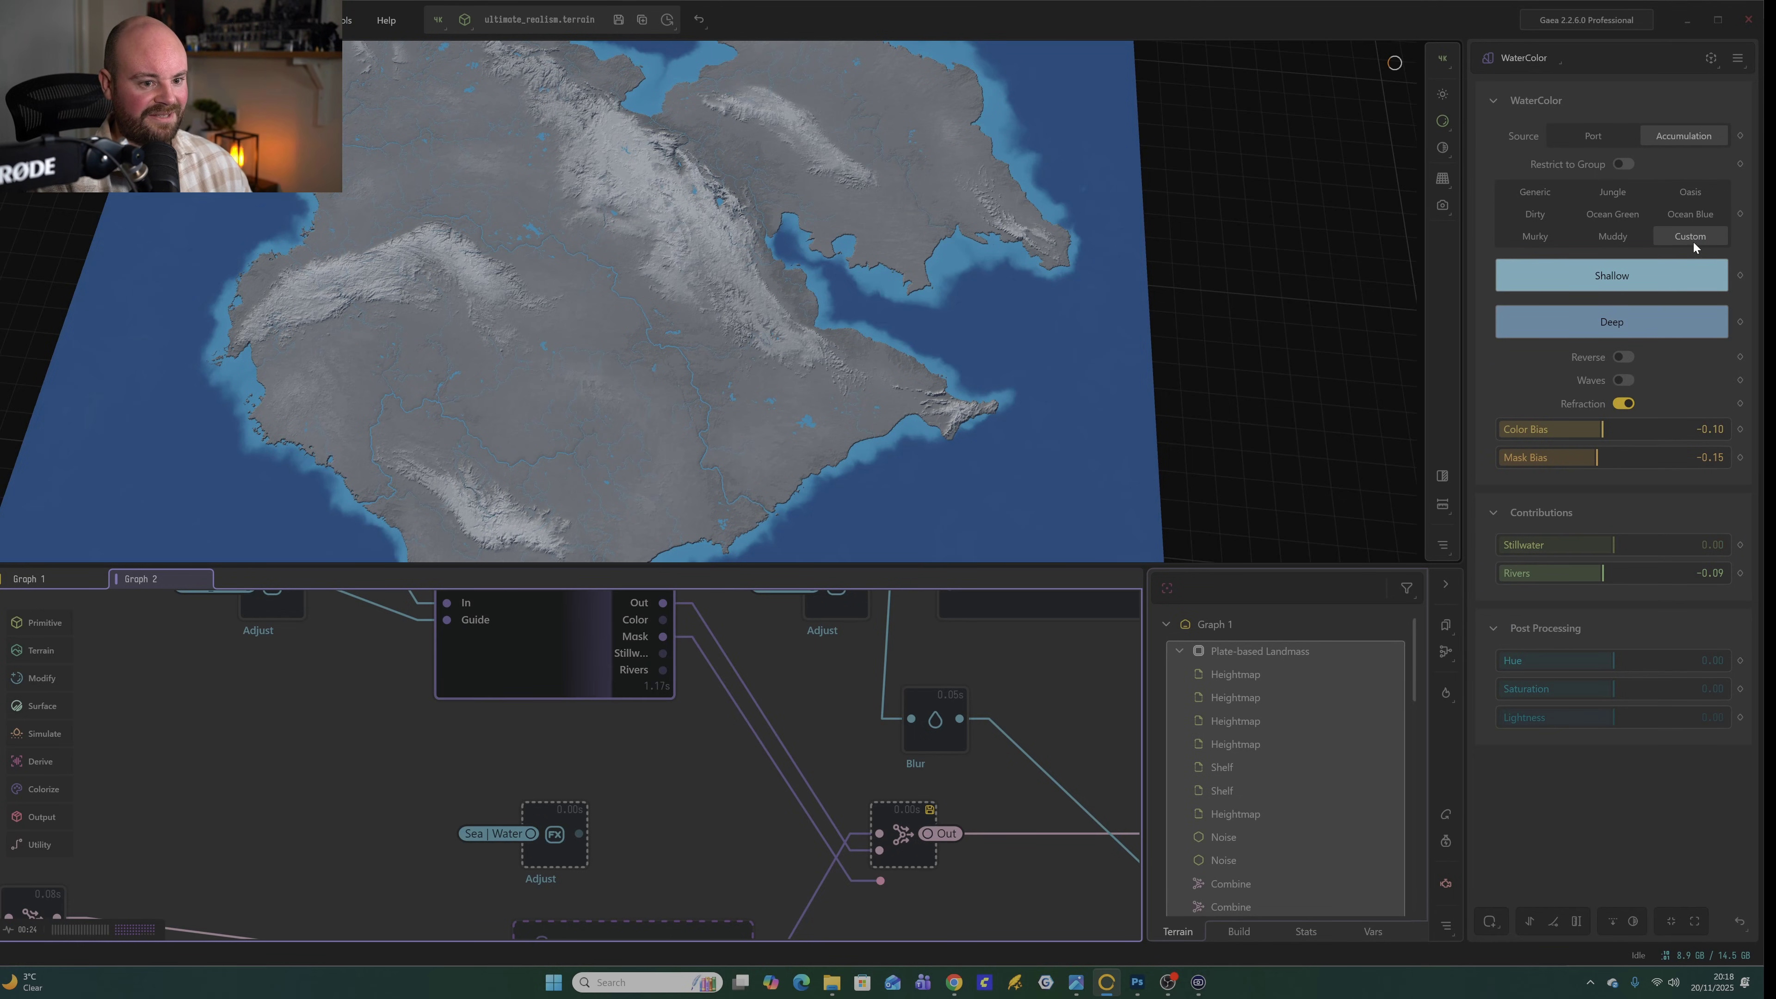
left_click(1611, 277)
left_click_drag(1617, 337, 1561, 355)
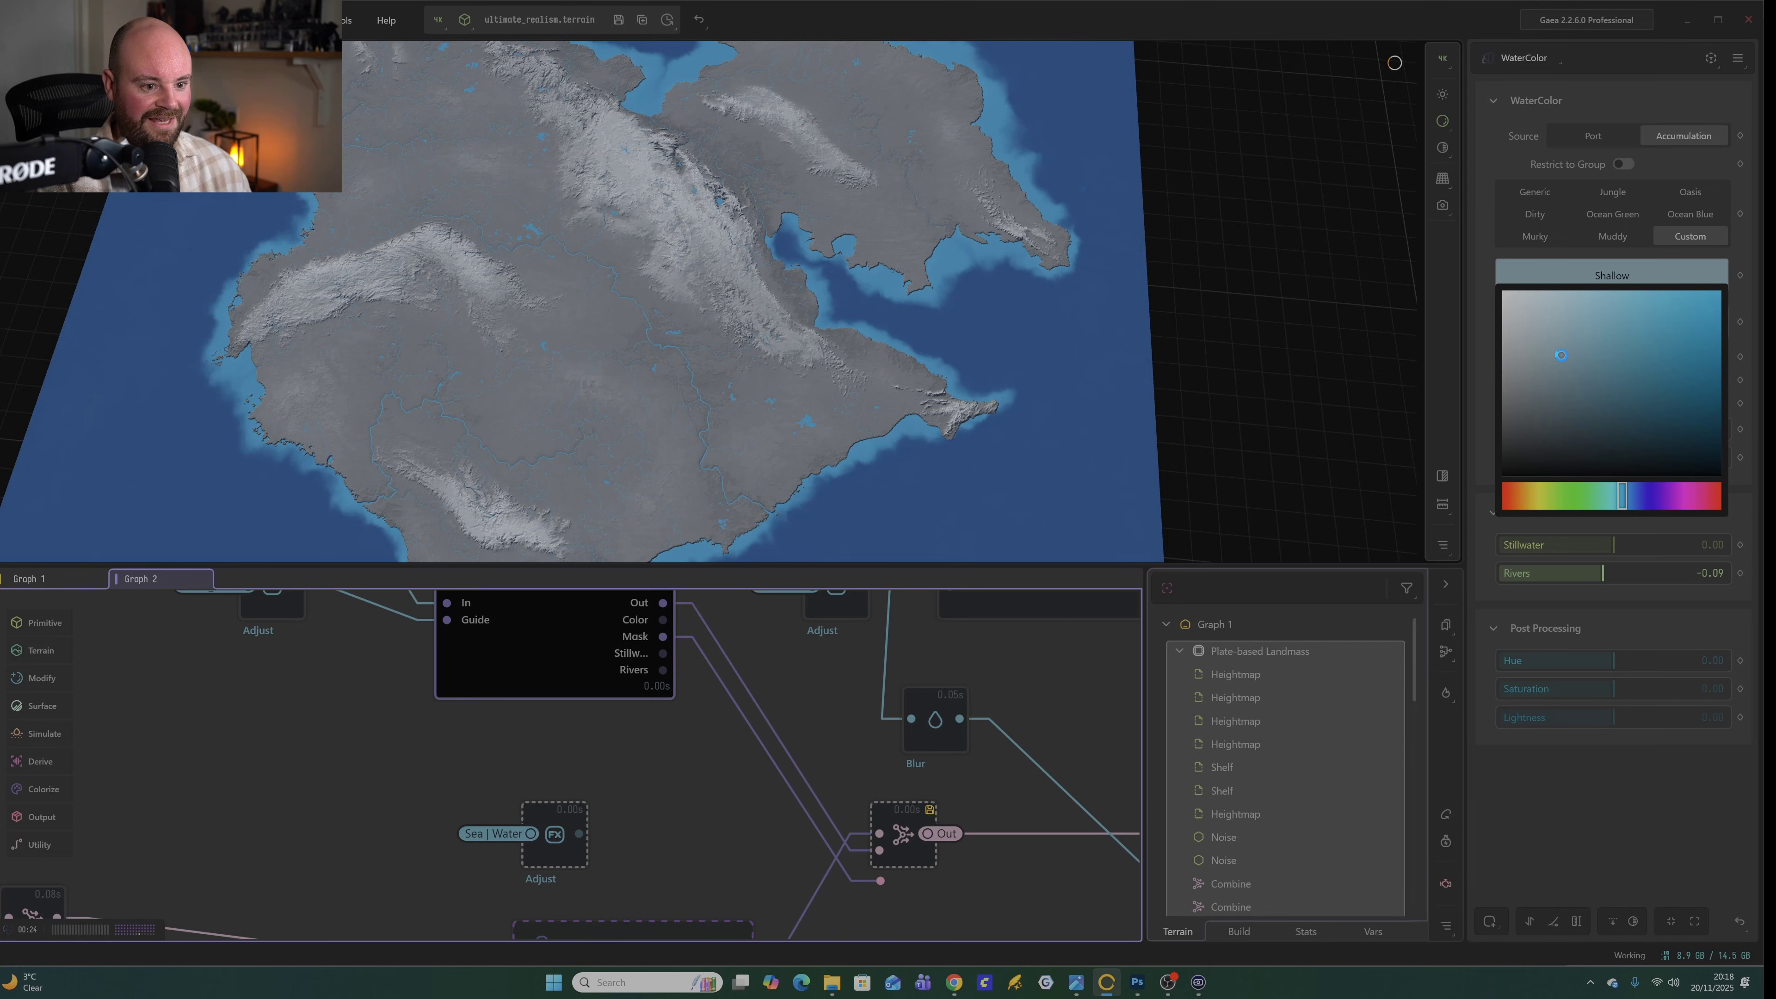
left_click(1489, 322)
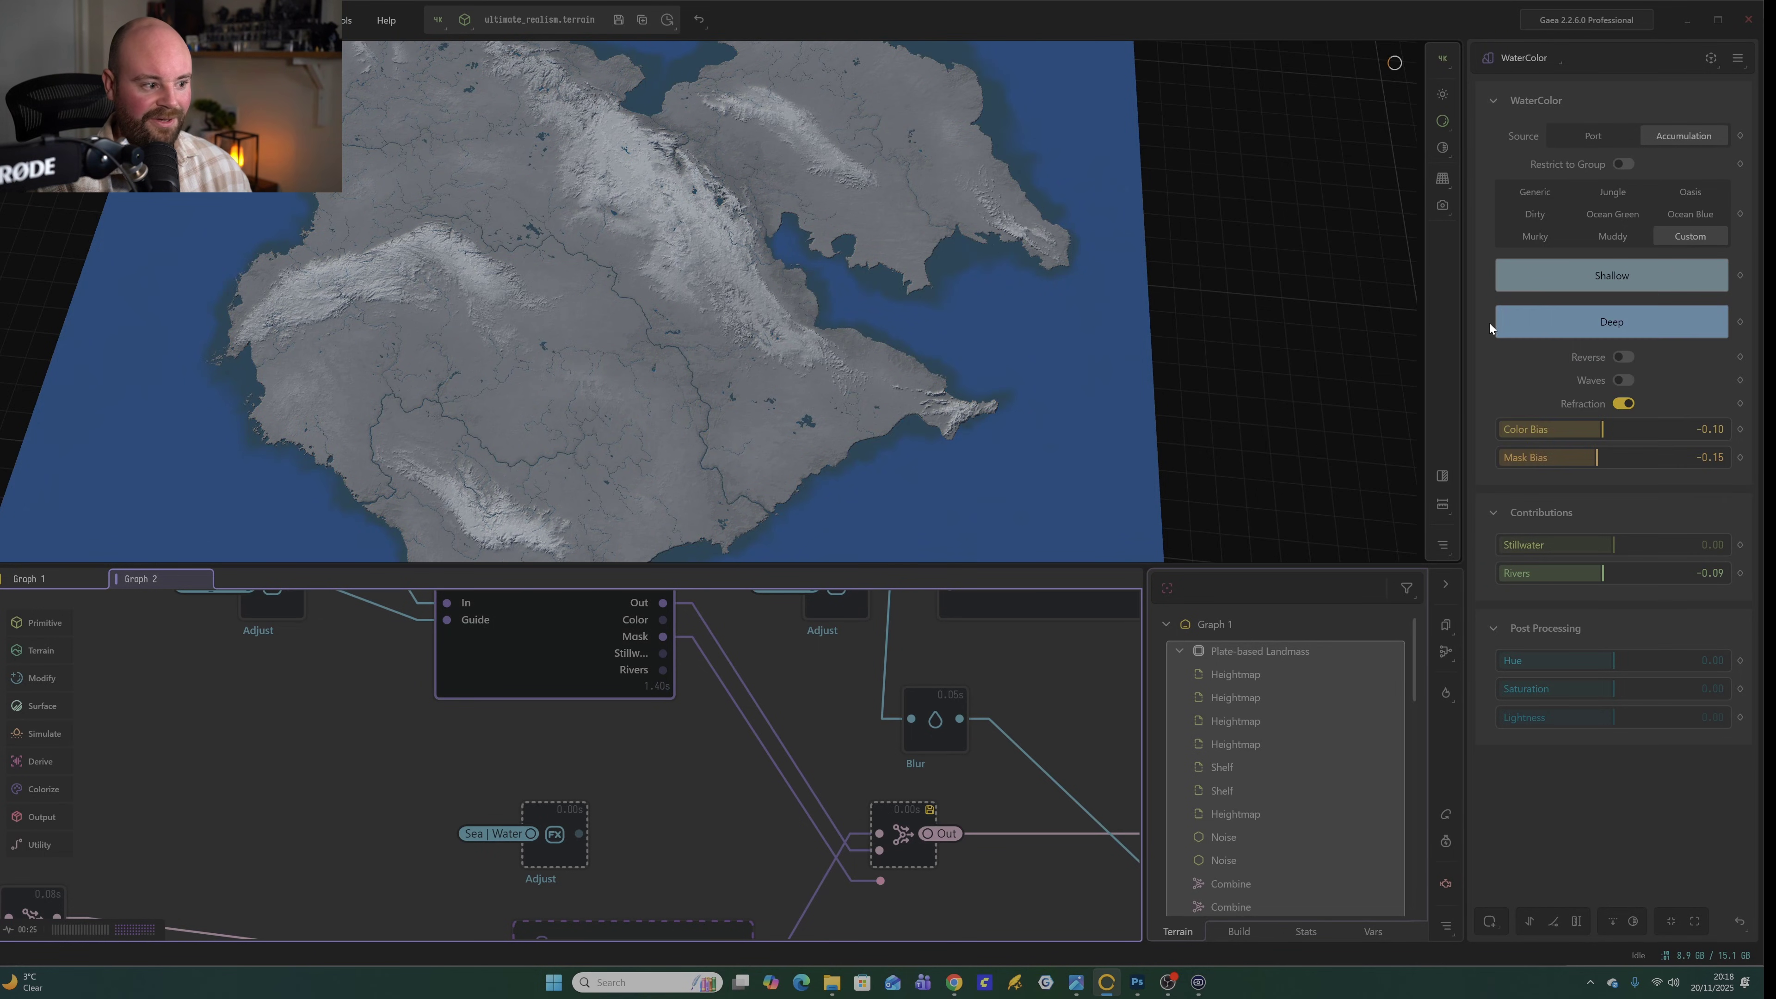
Darken the Deep water colour so the open sea turns dark navy.
left_click(1650, 322)
left_click_drag(1597, 355, 1599, 472)
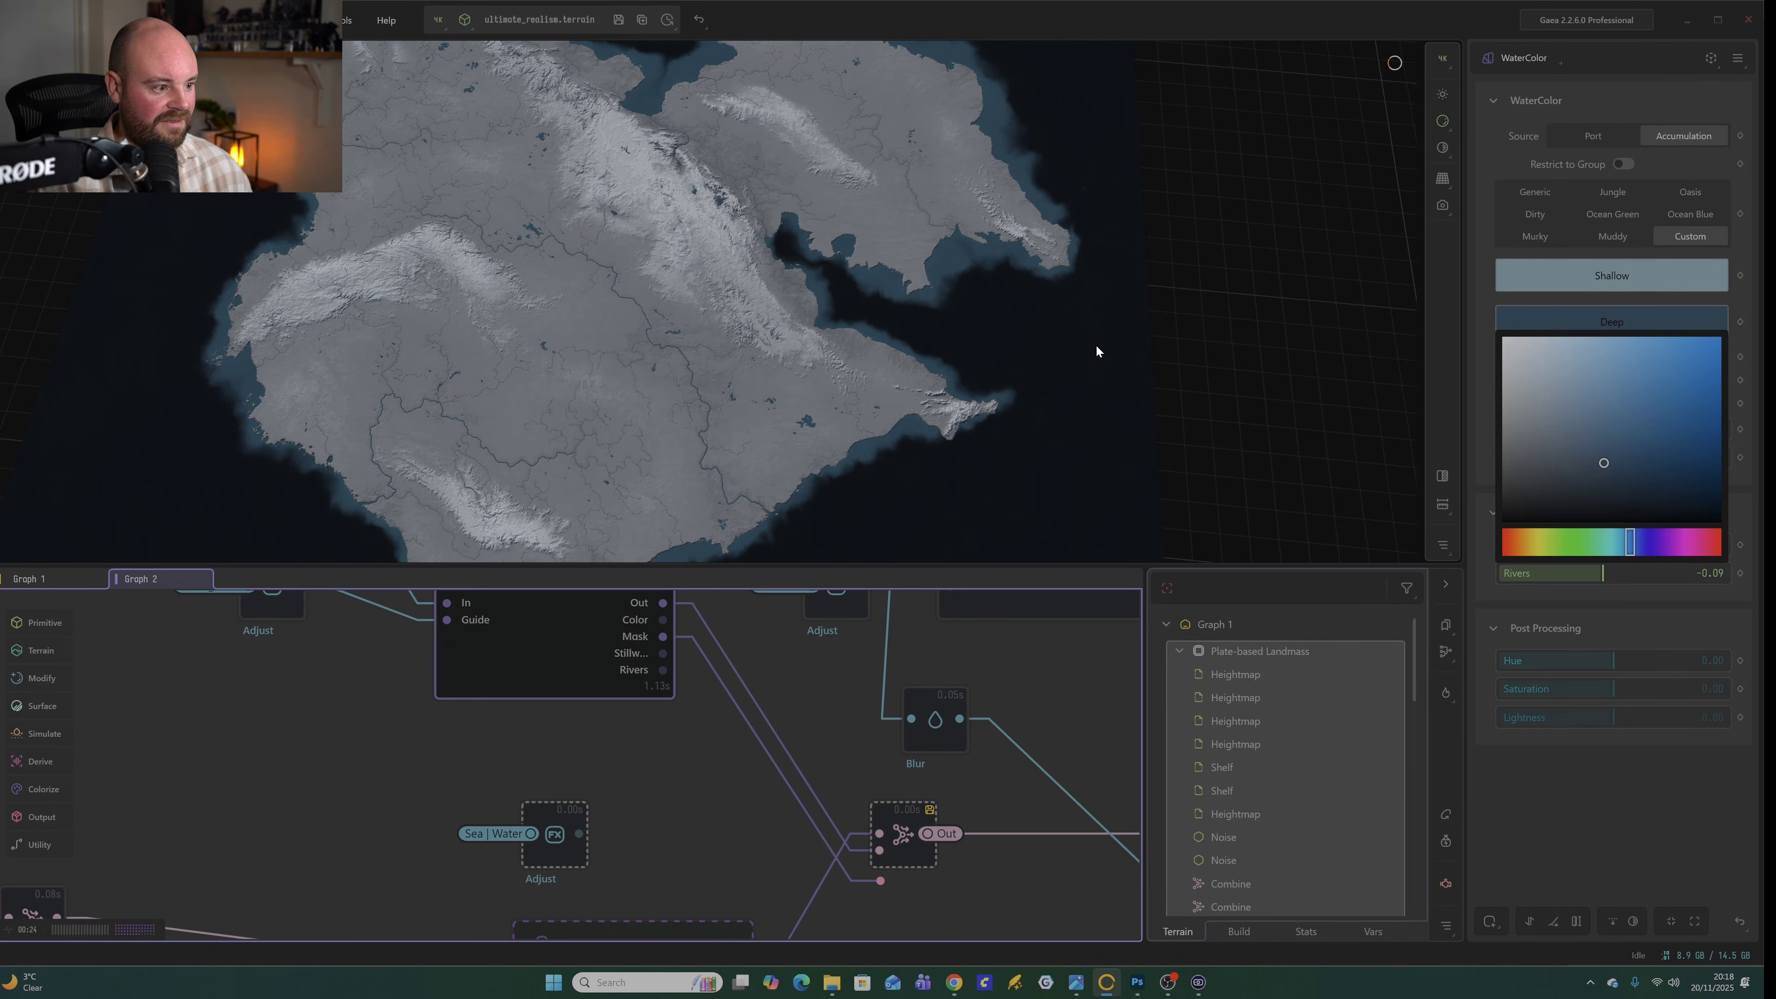
left_click(1138, 404)
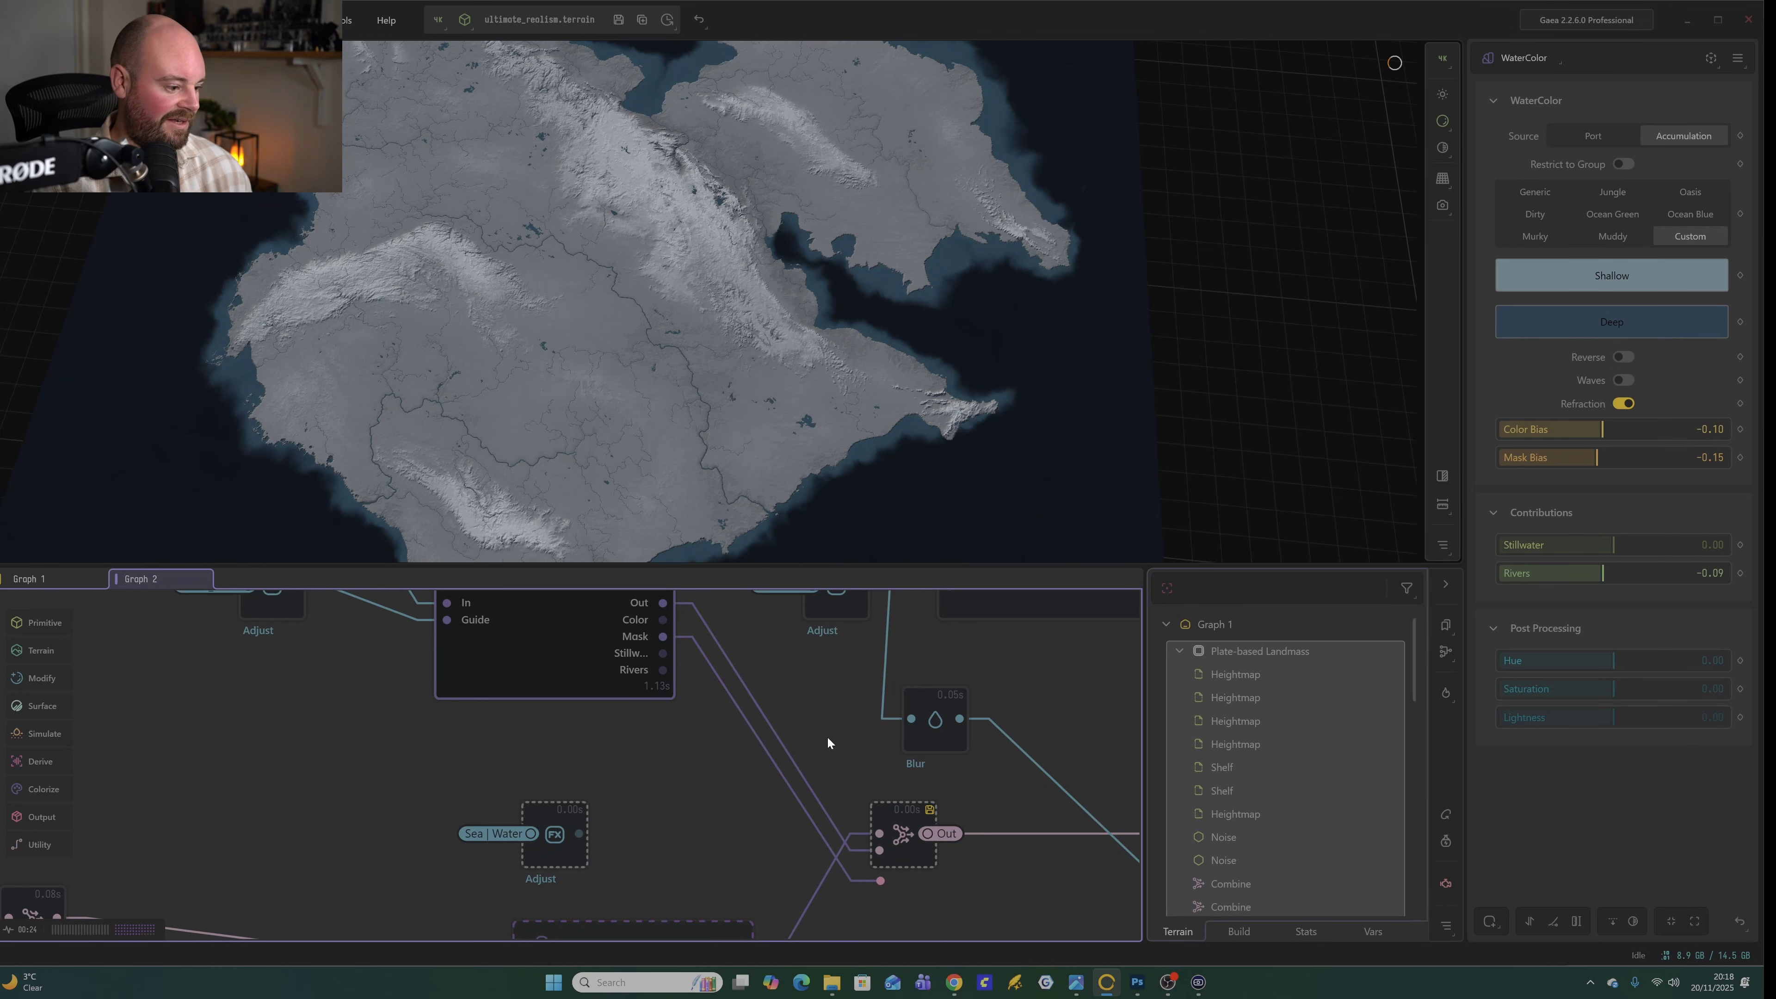
Preview the Combine node's blended colours, test Ratio 0.00, then restore it to 1.00.
scroll(888, 744, "down", 1)
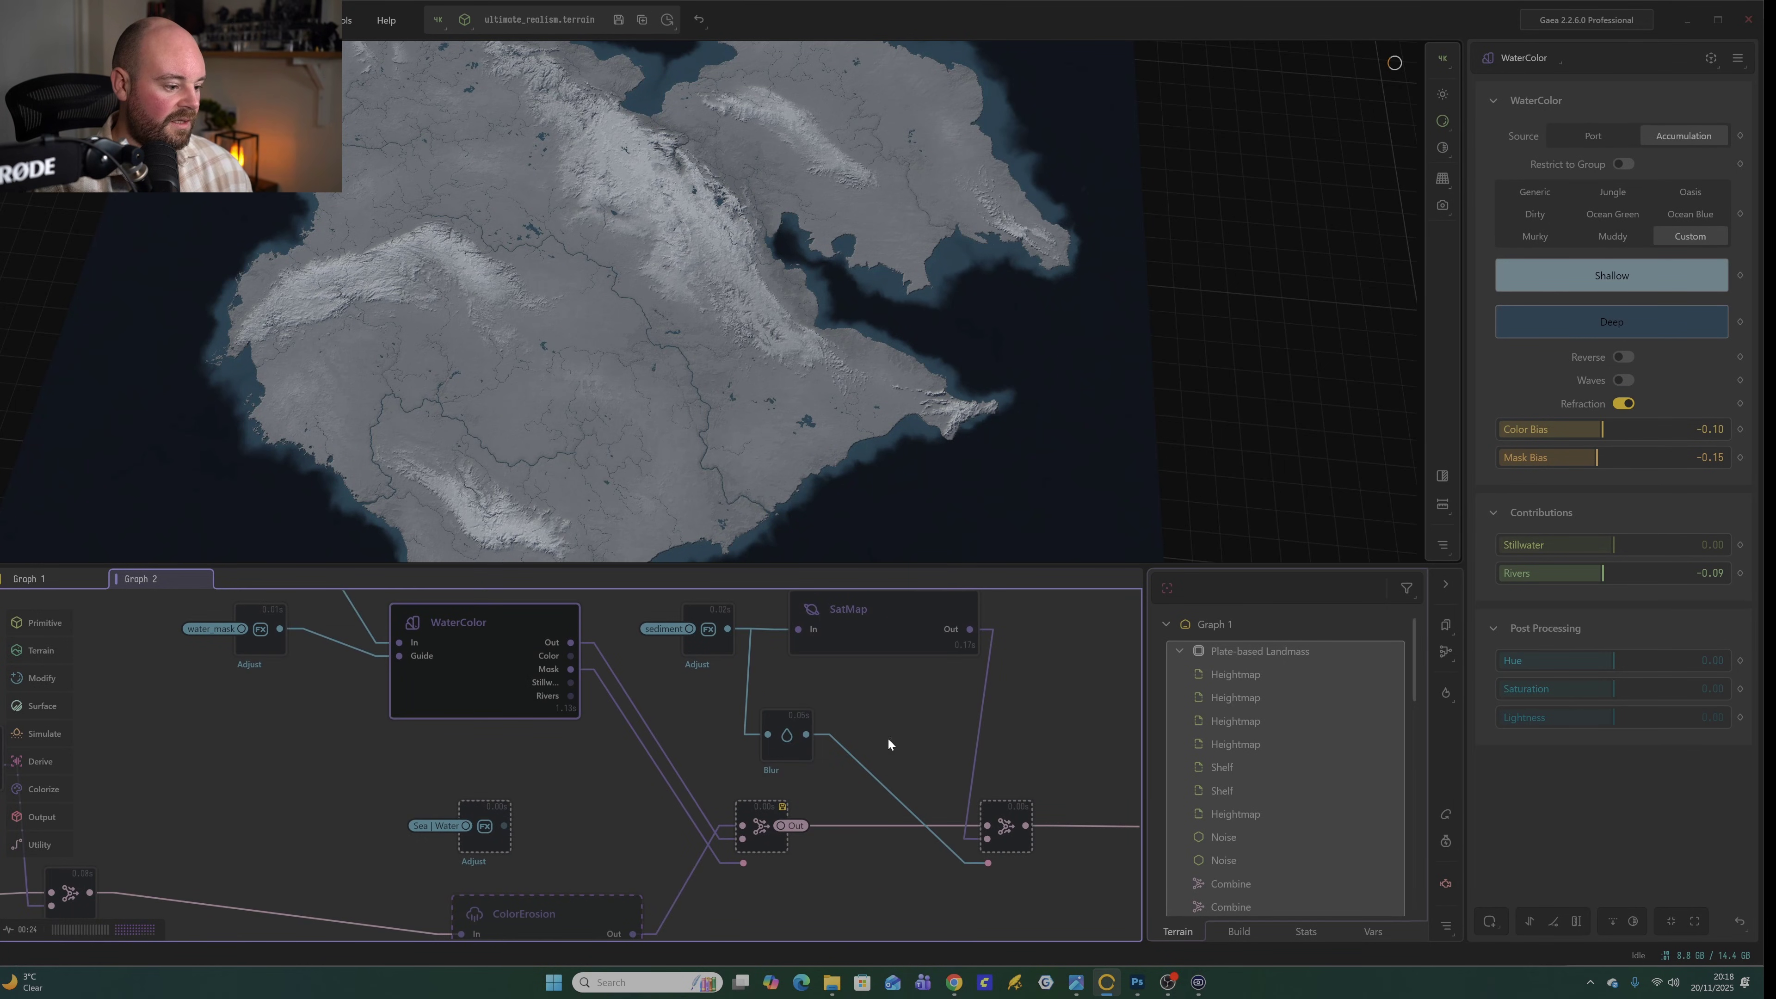
left_click(1011, 819)
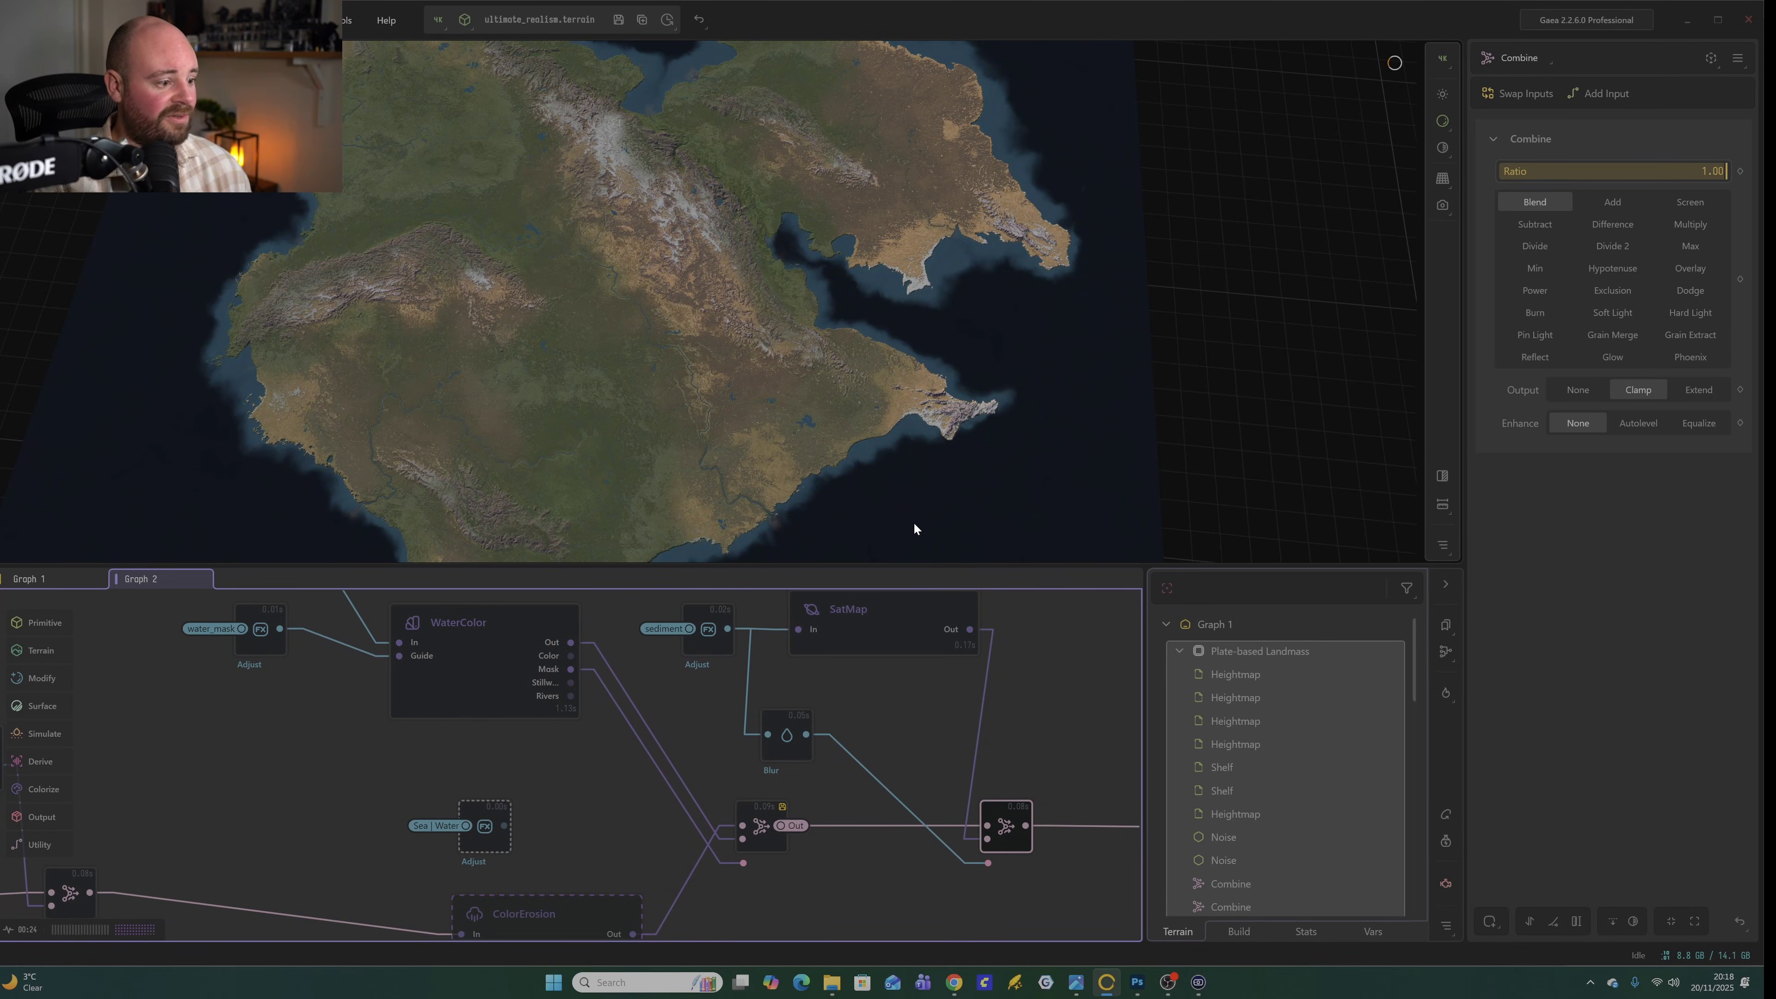
scroll(913, 523, "up", 5)
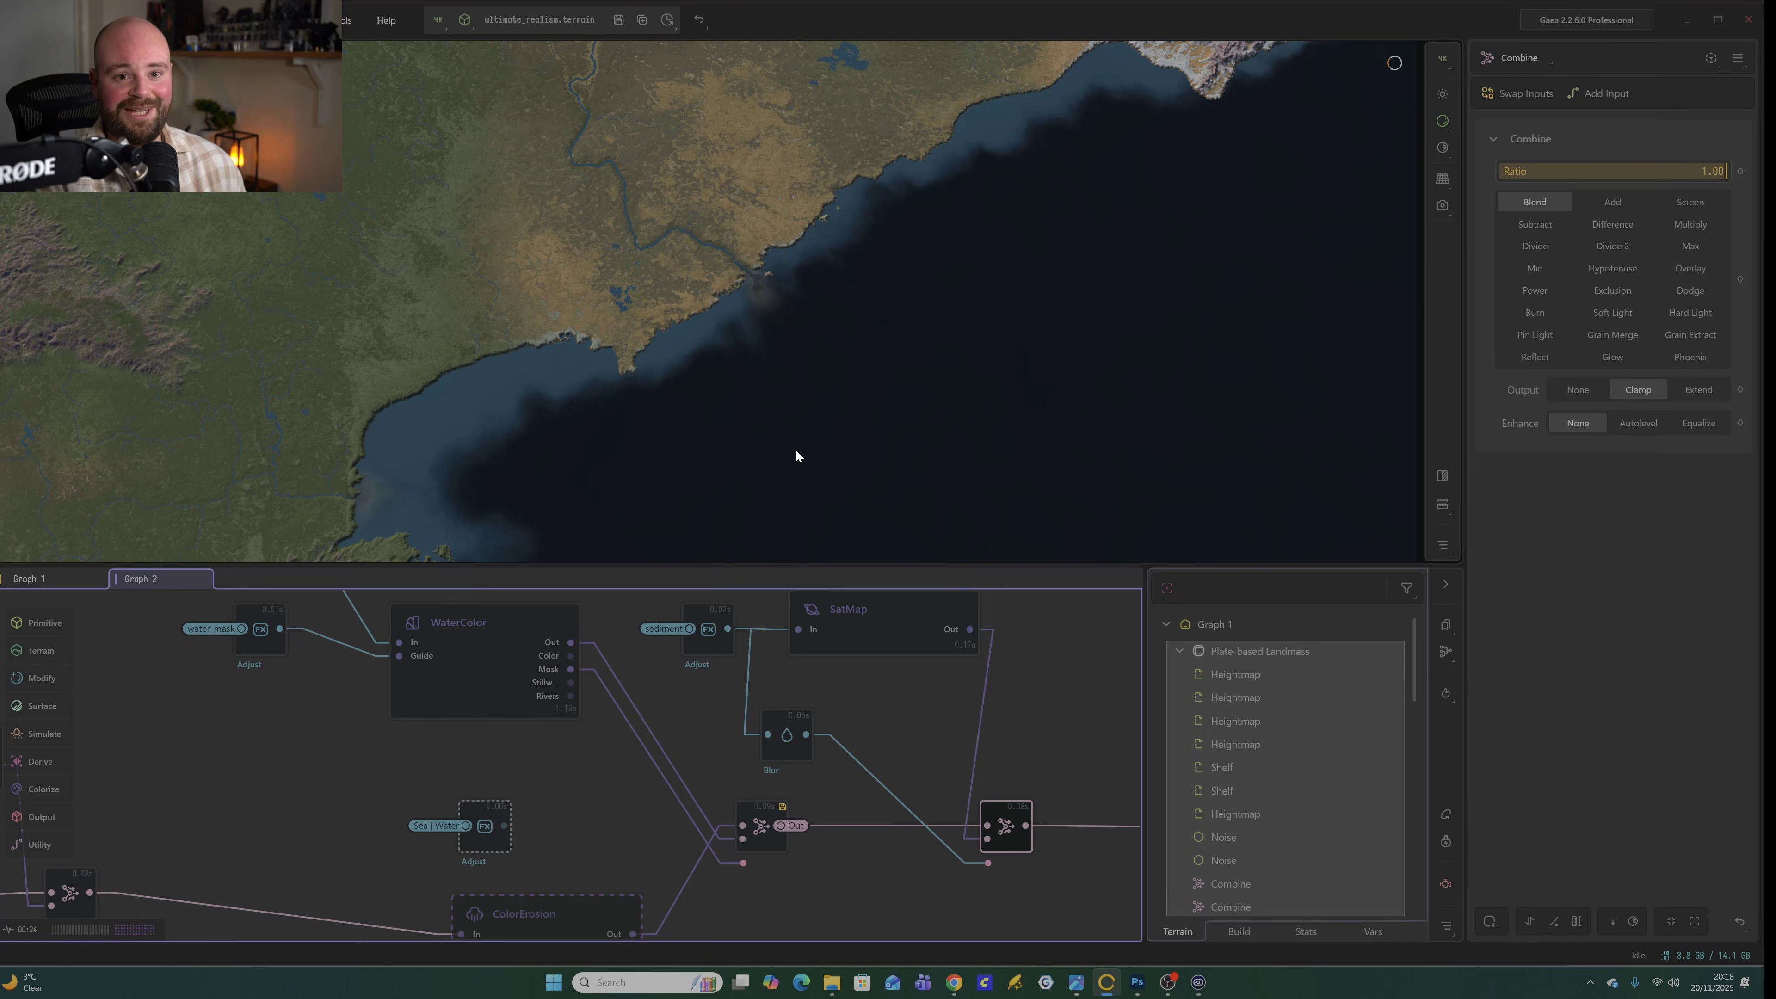
scroll(741, 424, "up", 3)
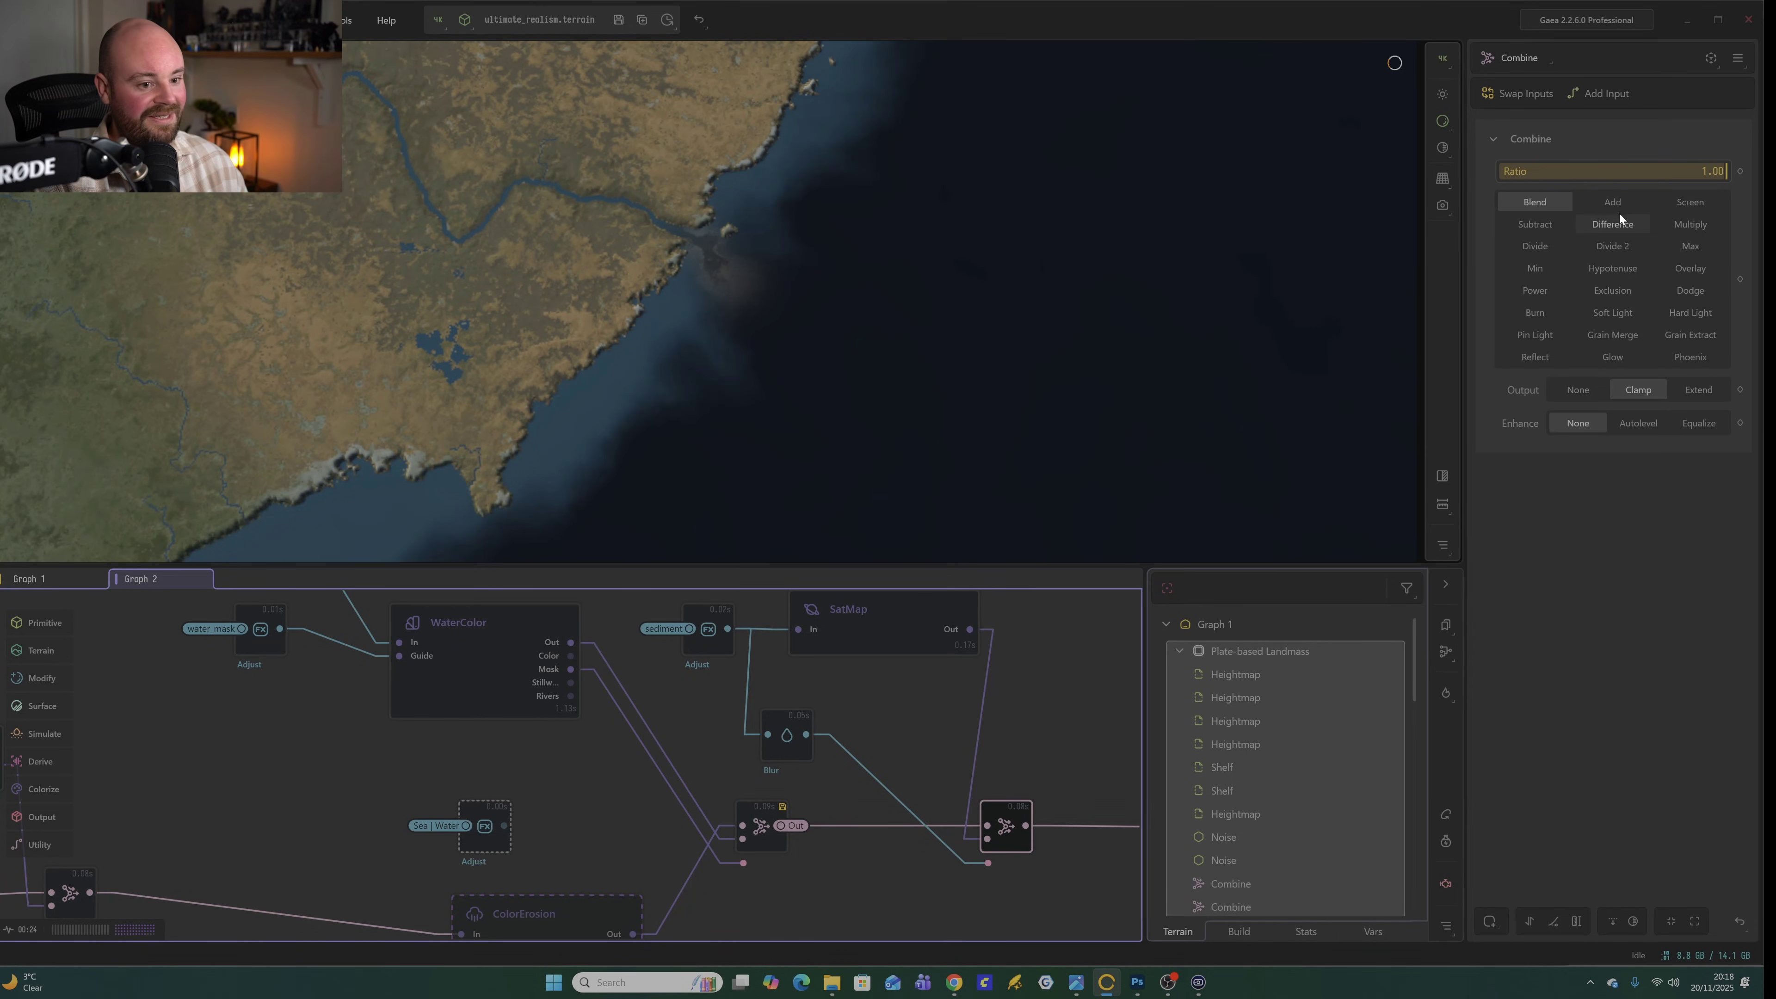
left_click_drag(1608, 171, 1498, 174)
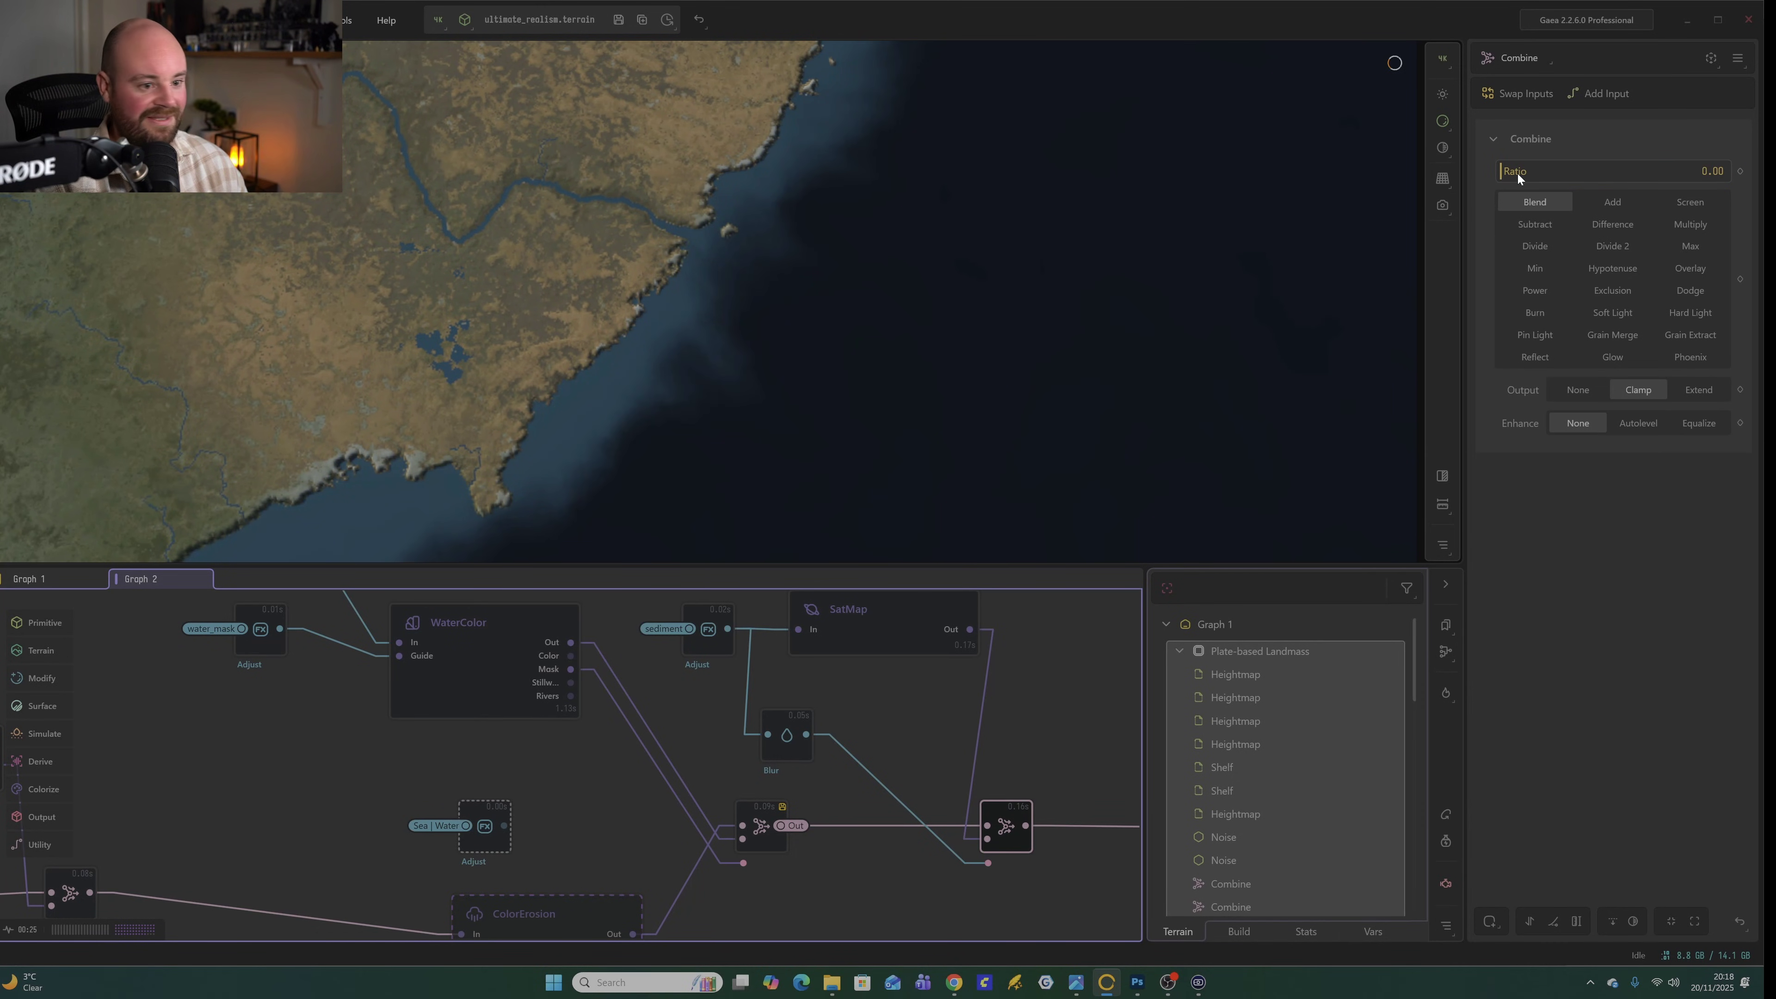
key("ctrl+z")
scroll(769, 646, "down", 3)
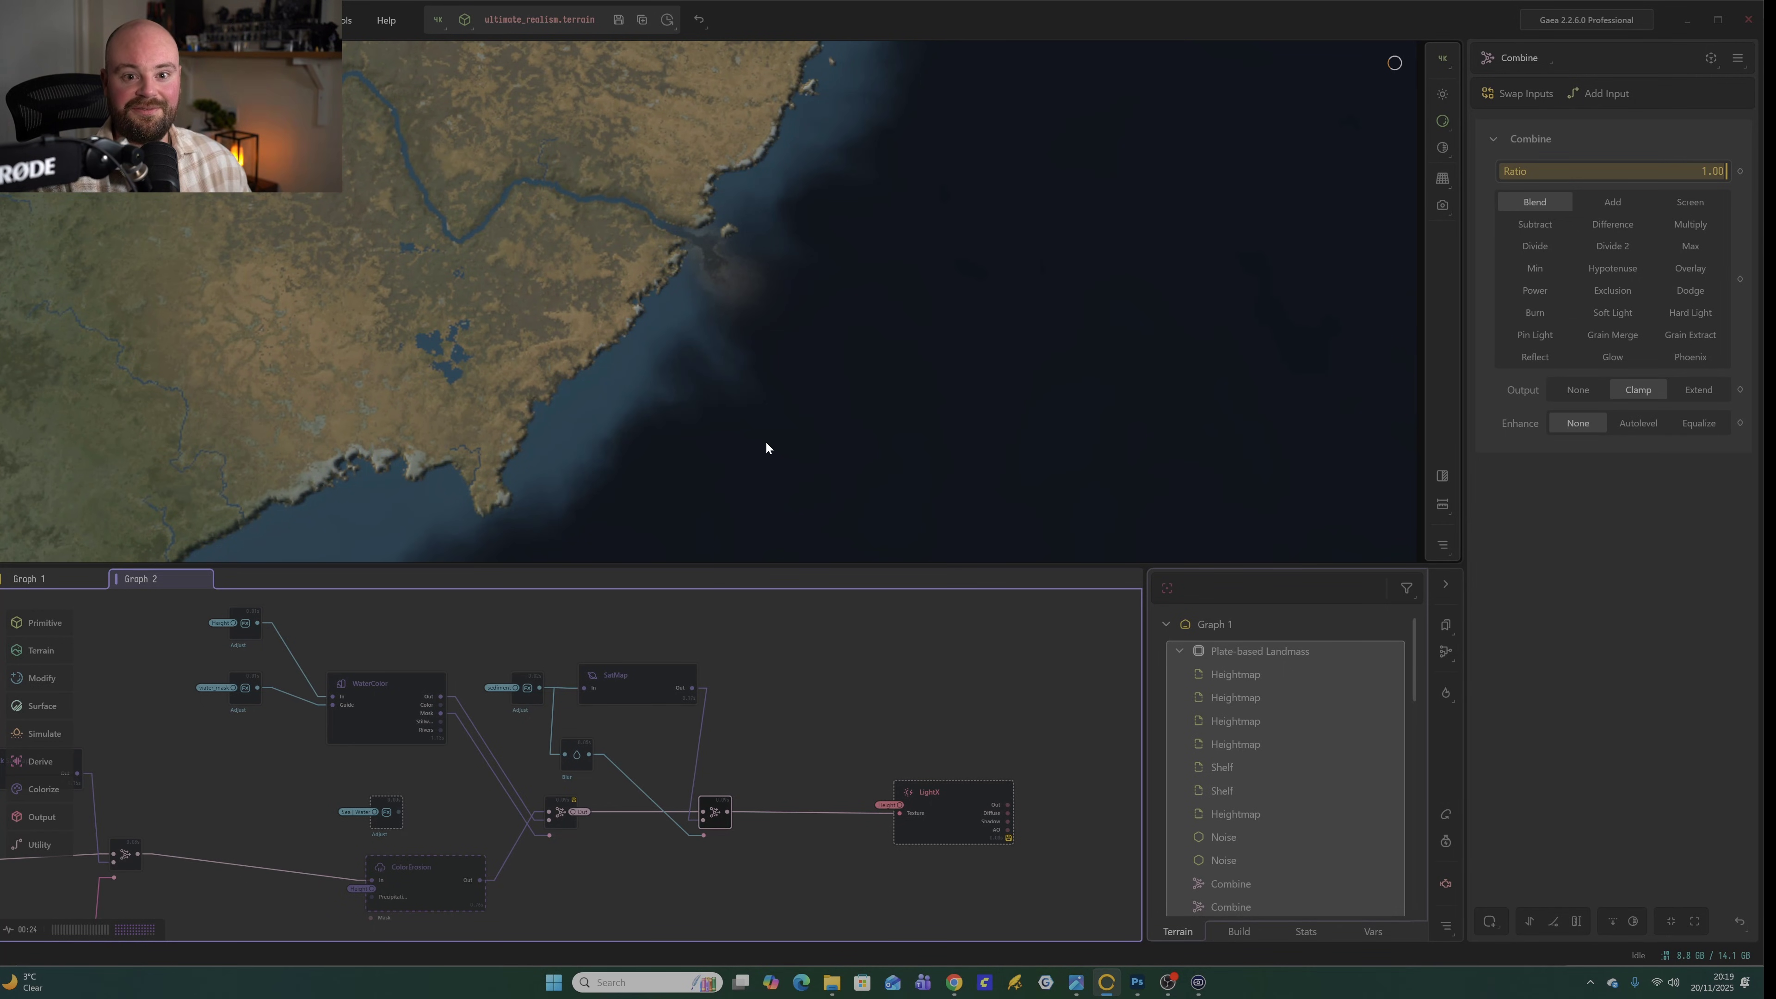
Preview the LightX render, tilt the view slightly, and split the viewport into two views.
left_click(941, 806)
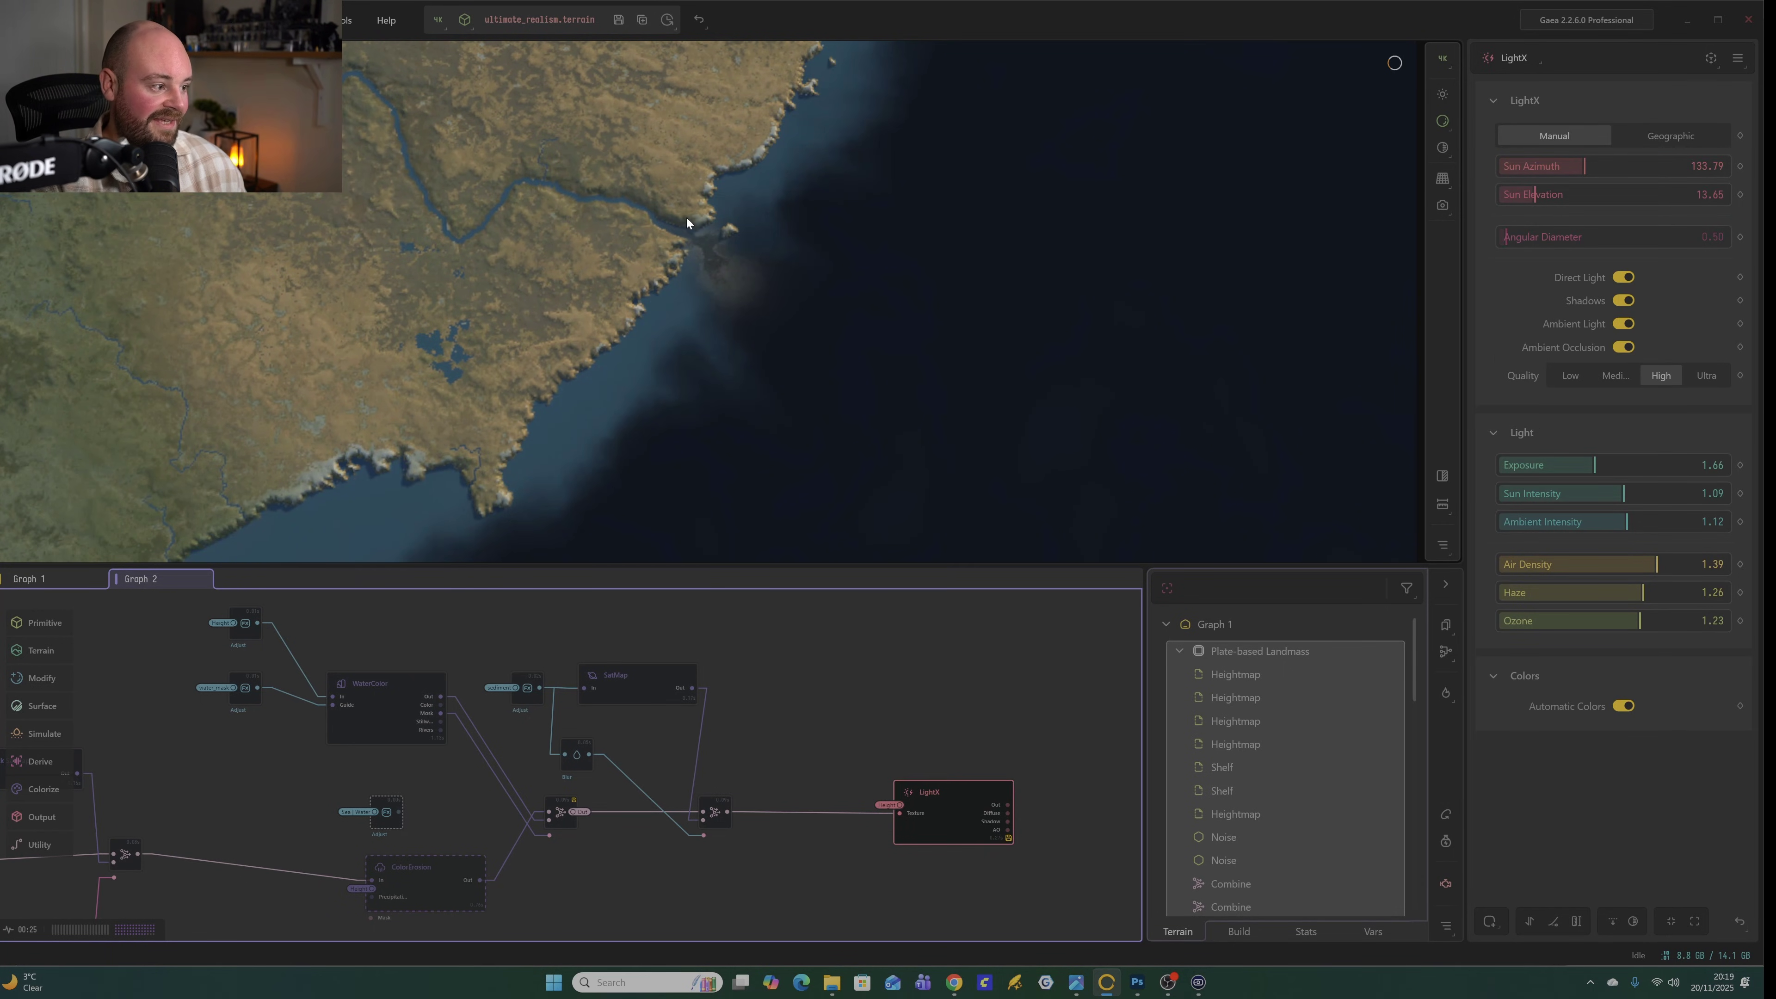
scroll(817, 252, "down", 5)
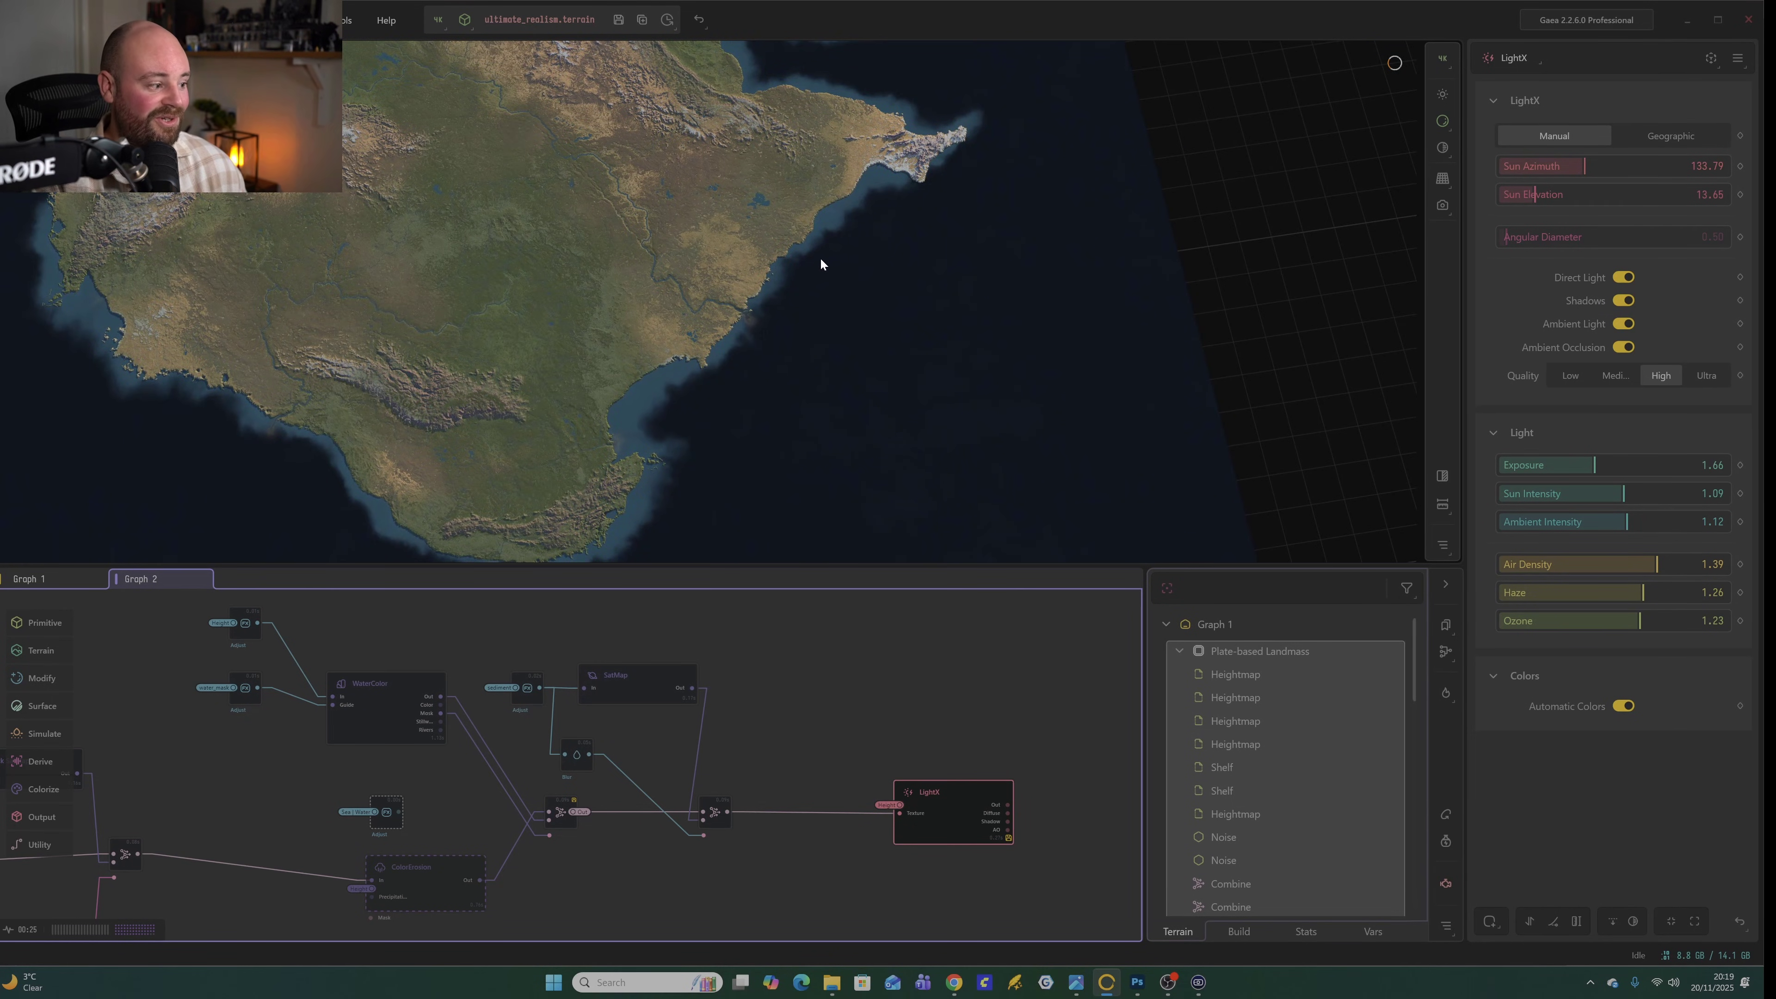
left_click_drag(818, 262, 821, 294)
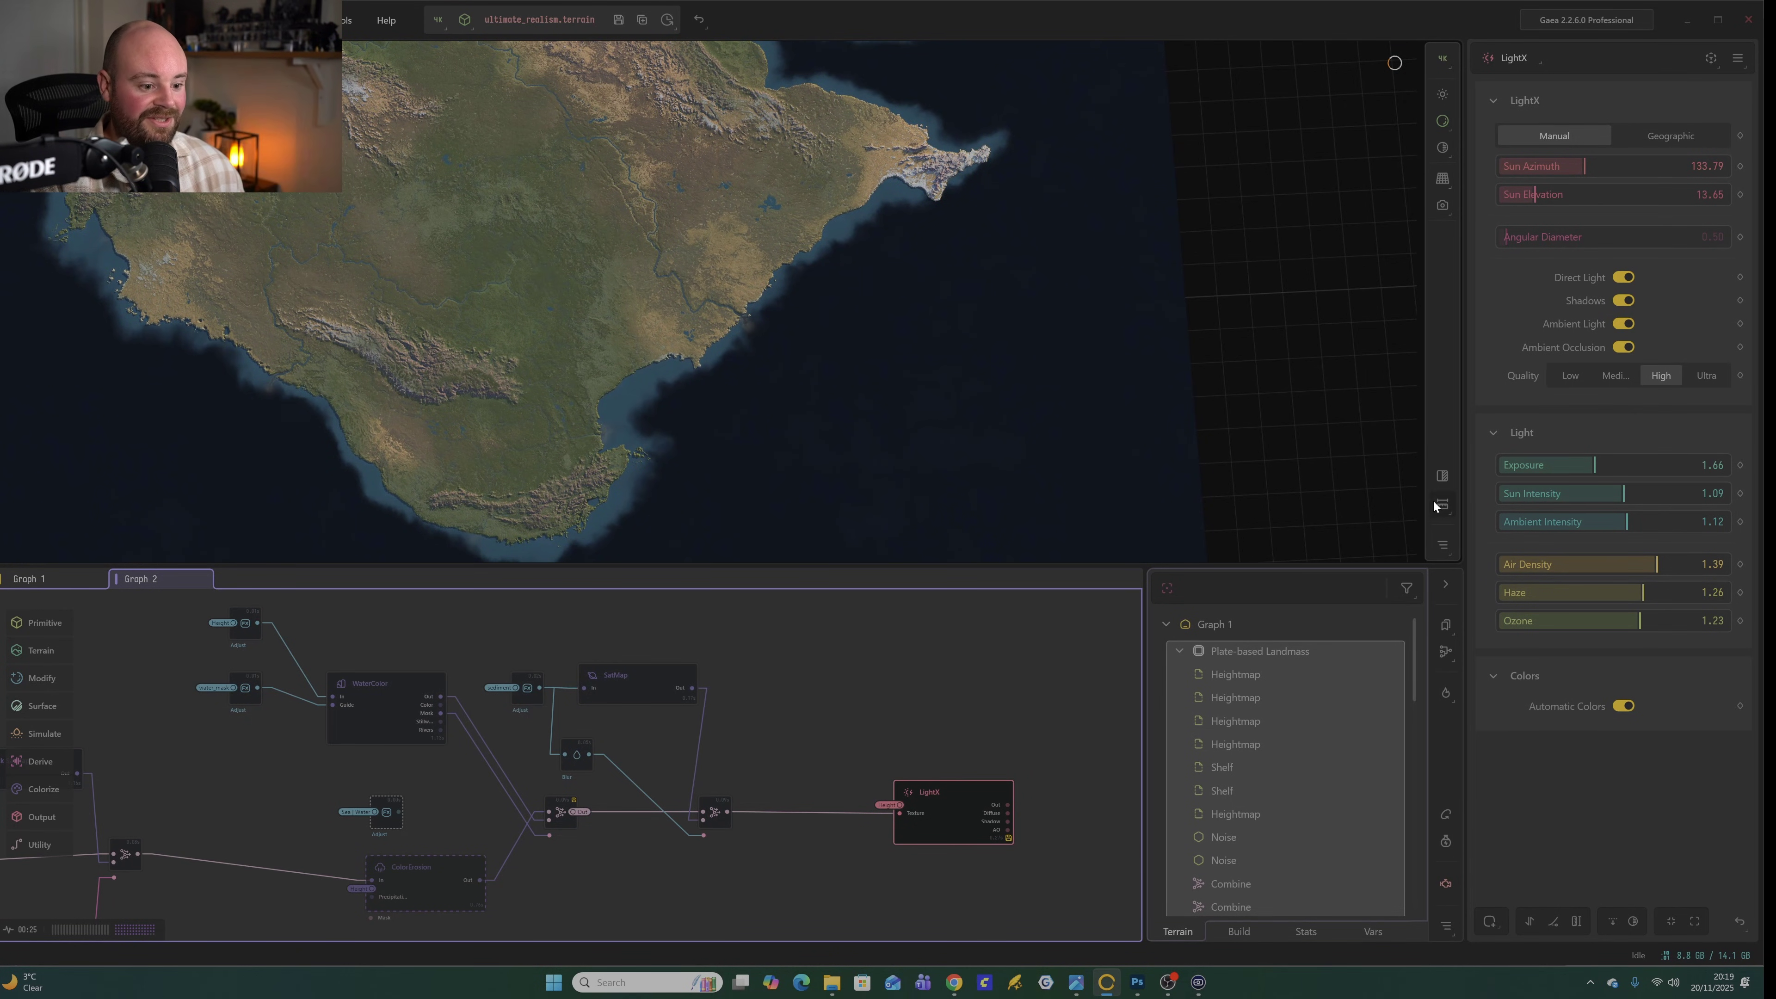
left_click(1441, 477)
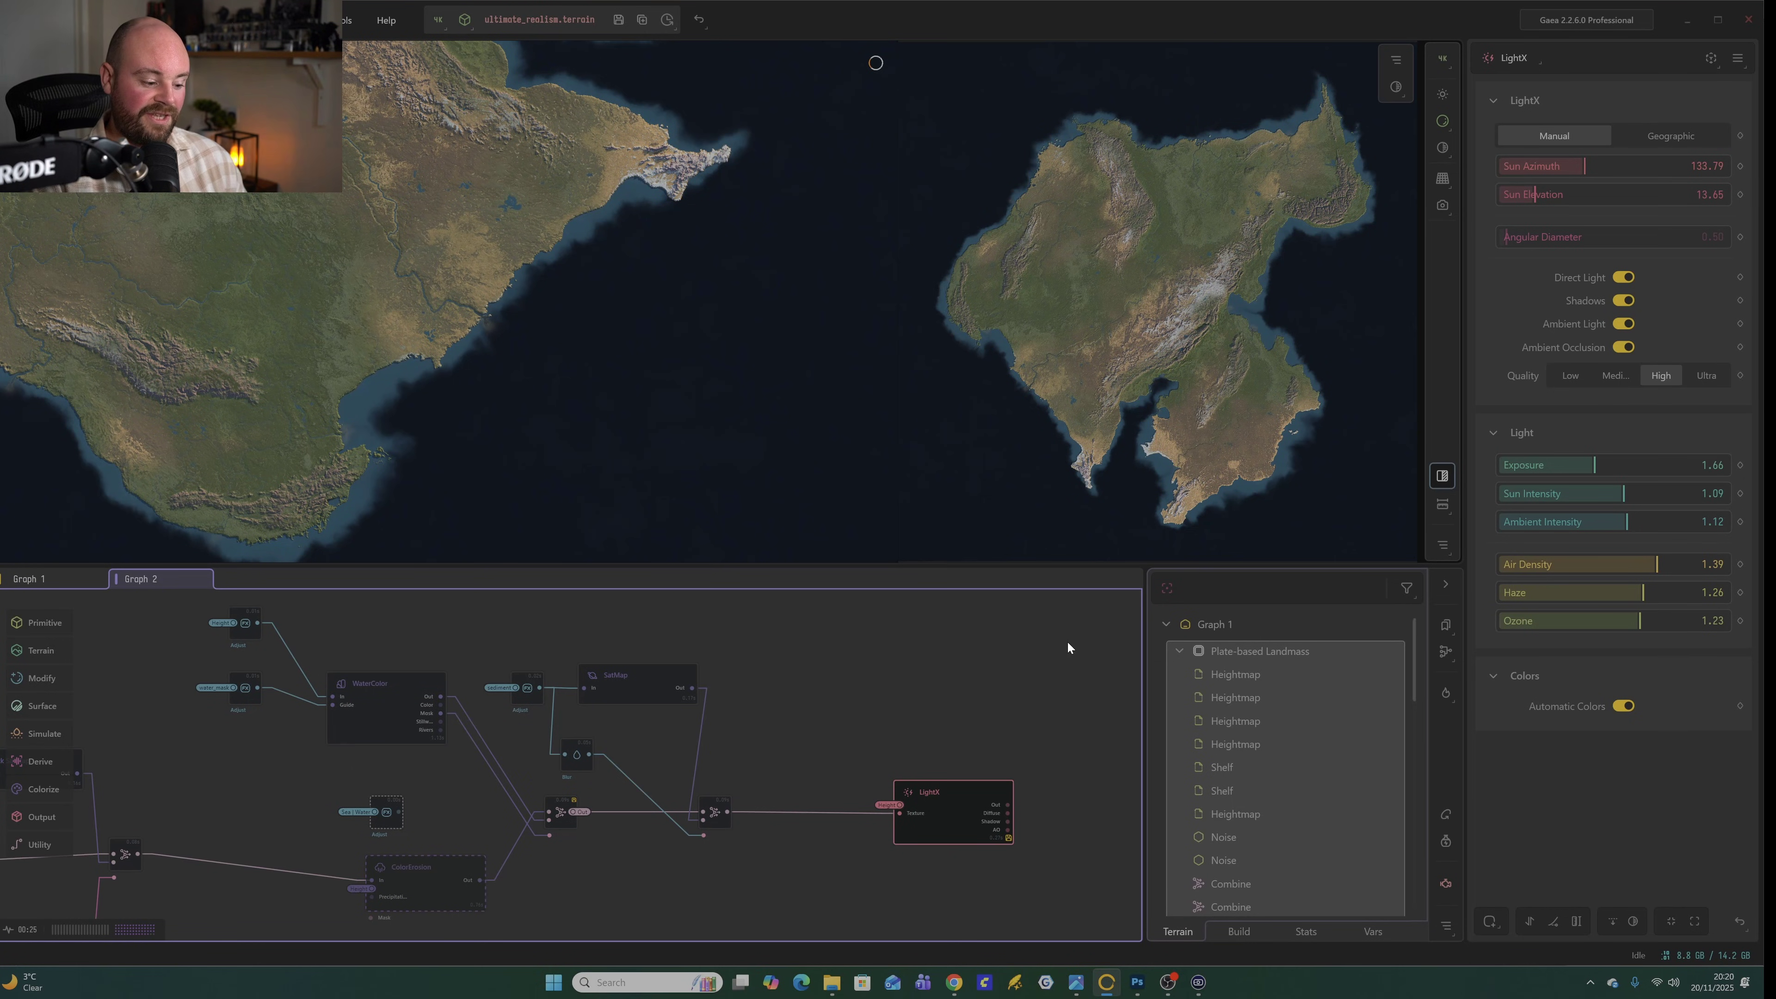
Mark the LightX node for export and reselect it.
right_click(948, 798)
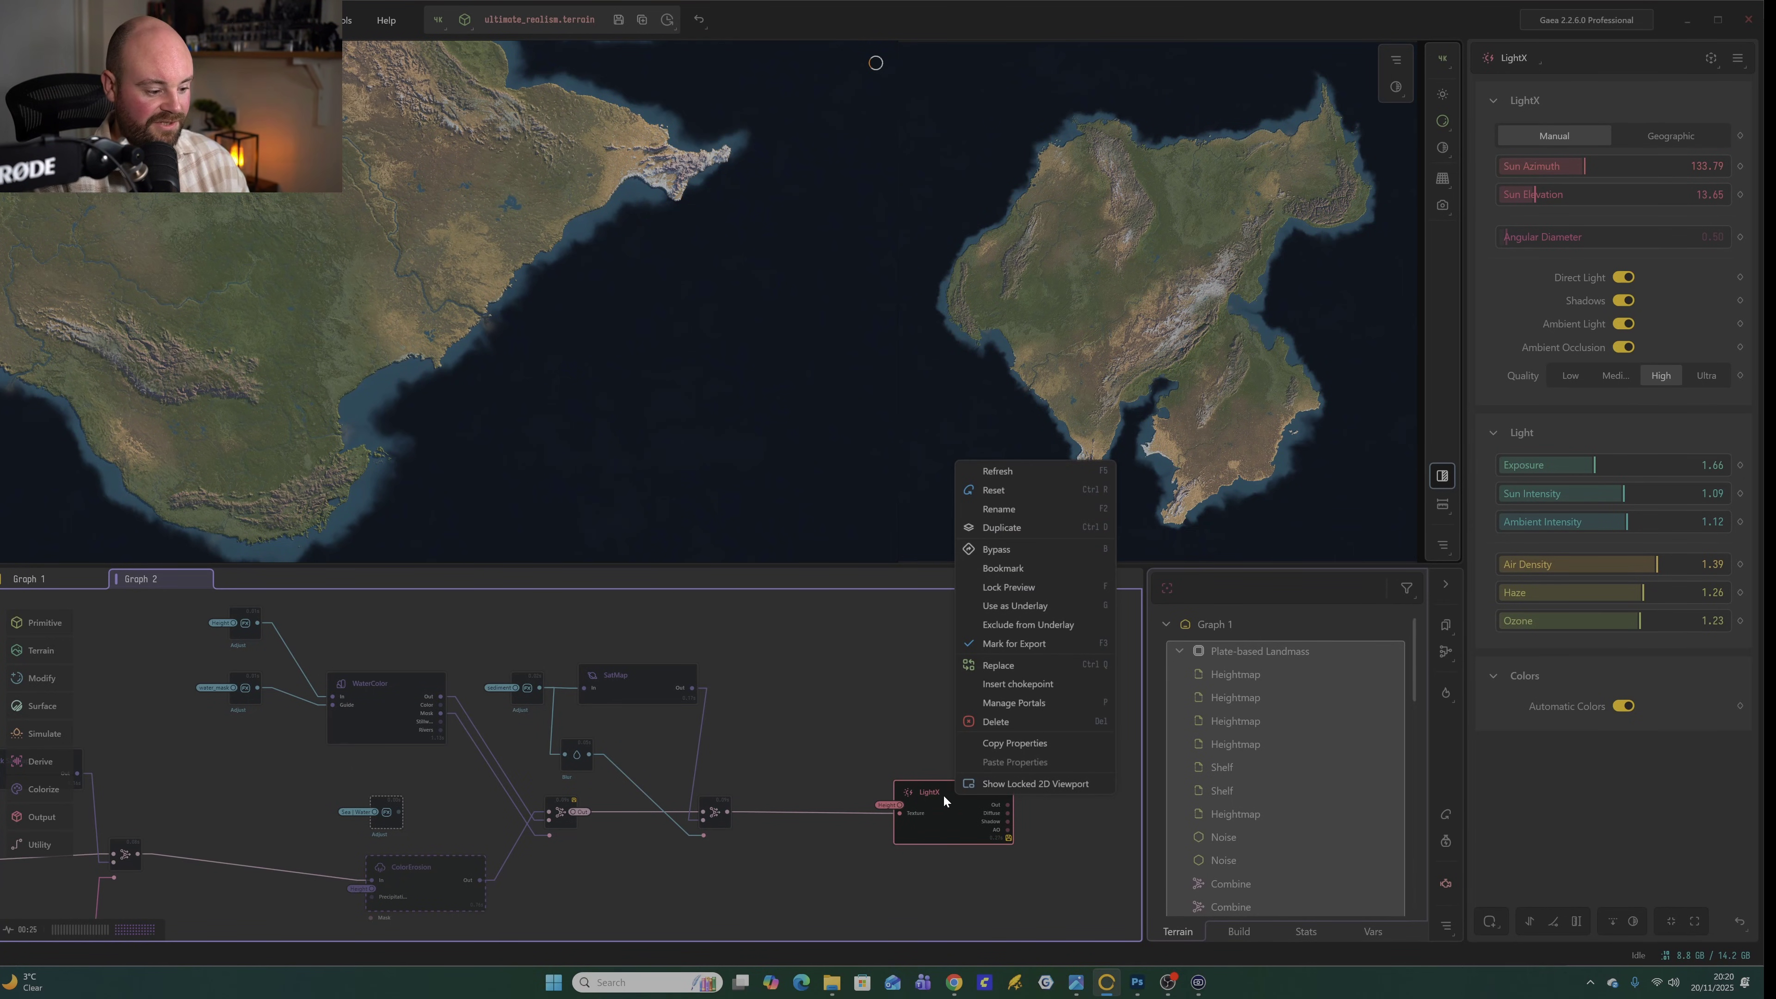
left_click(888, 722)
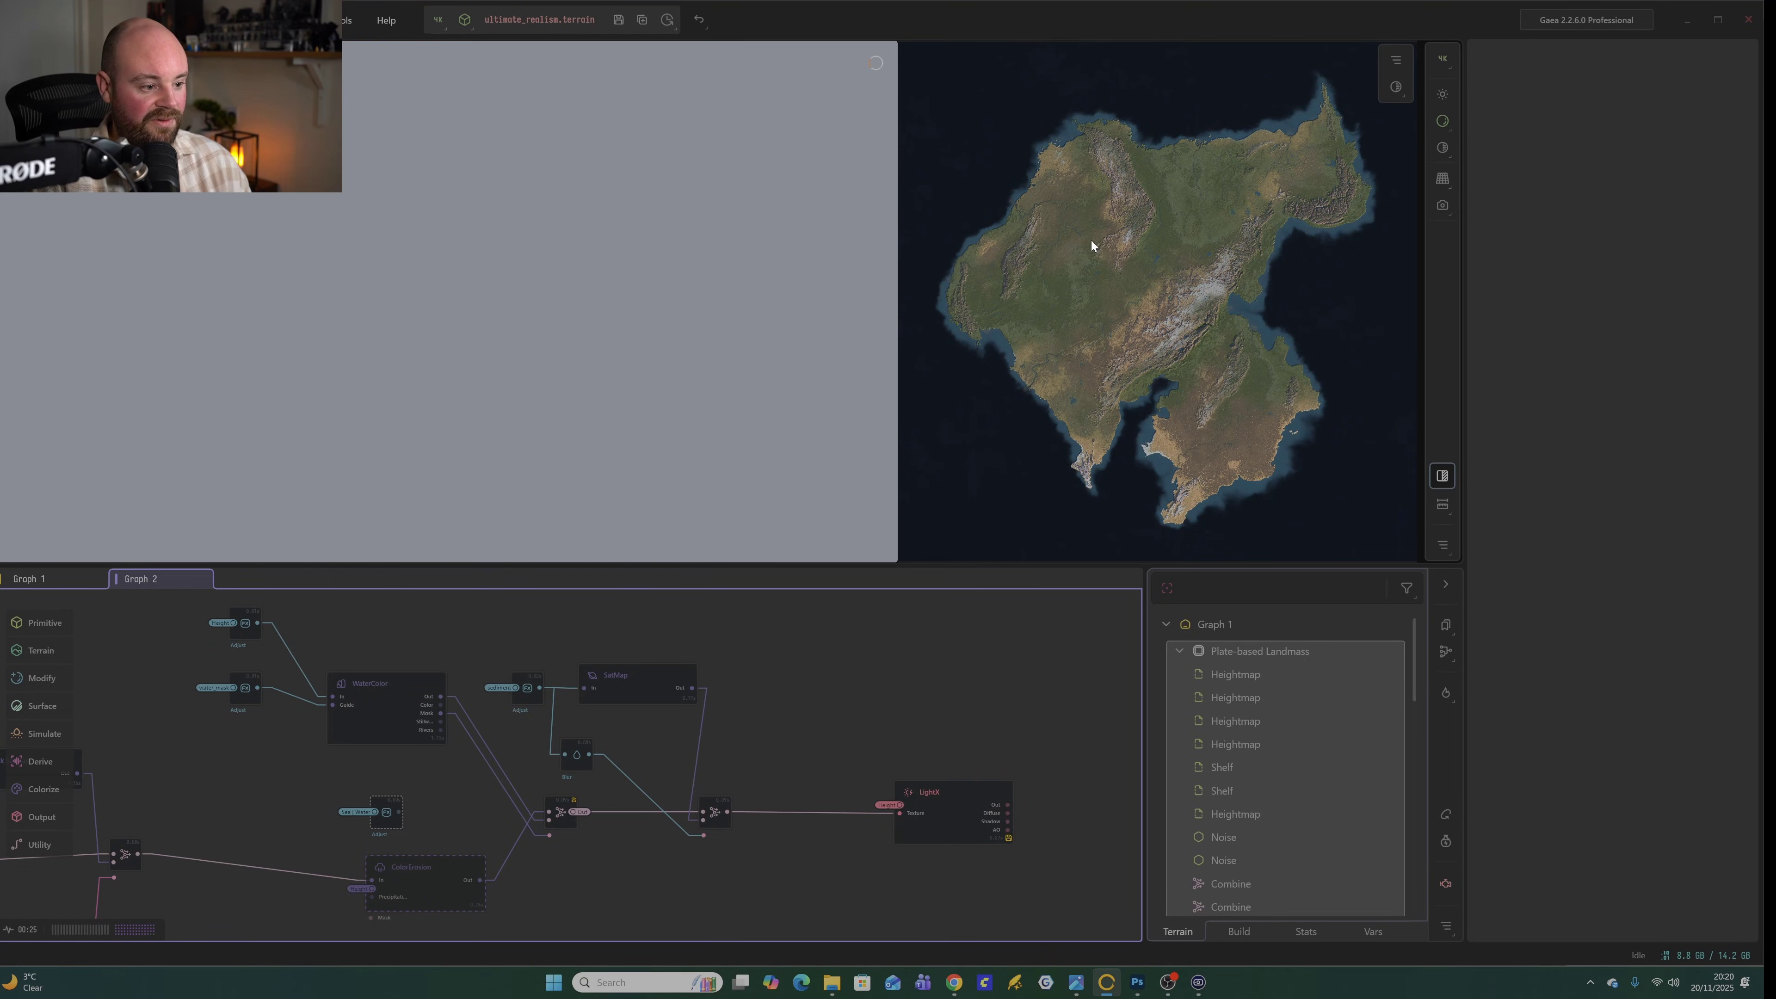
left_click(945, 793)
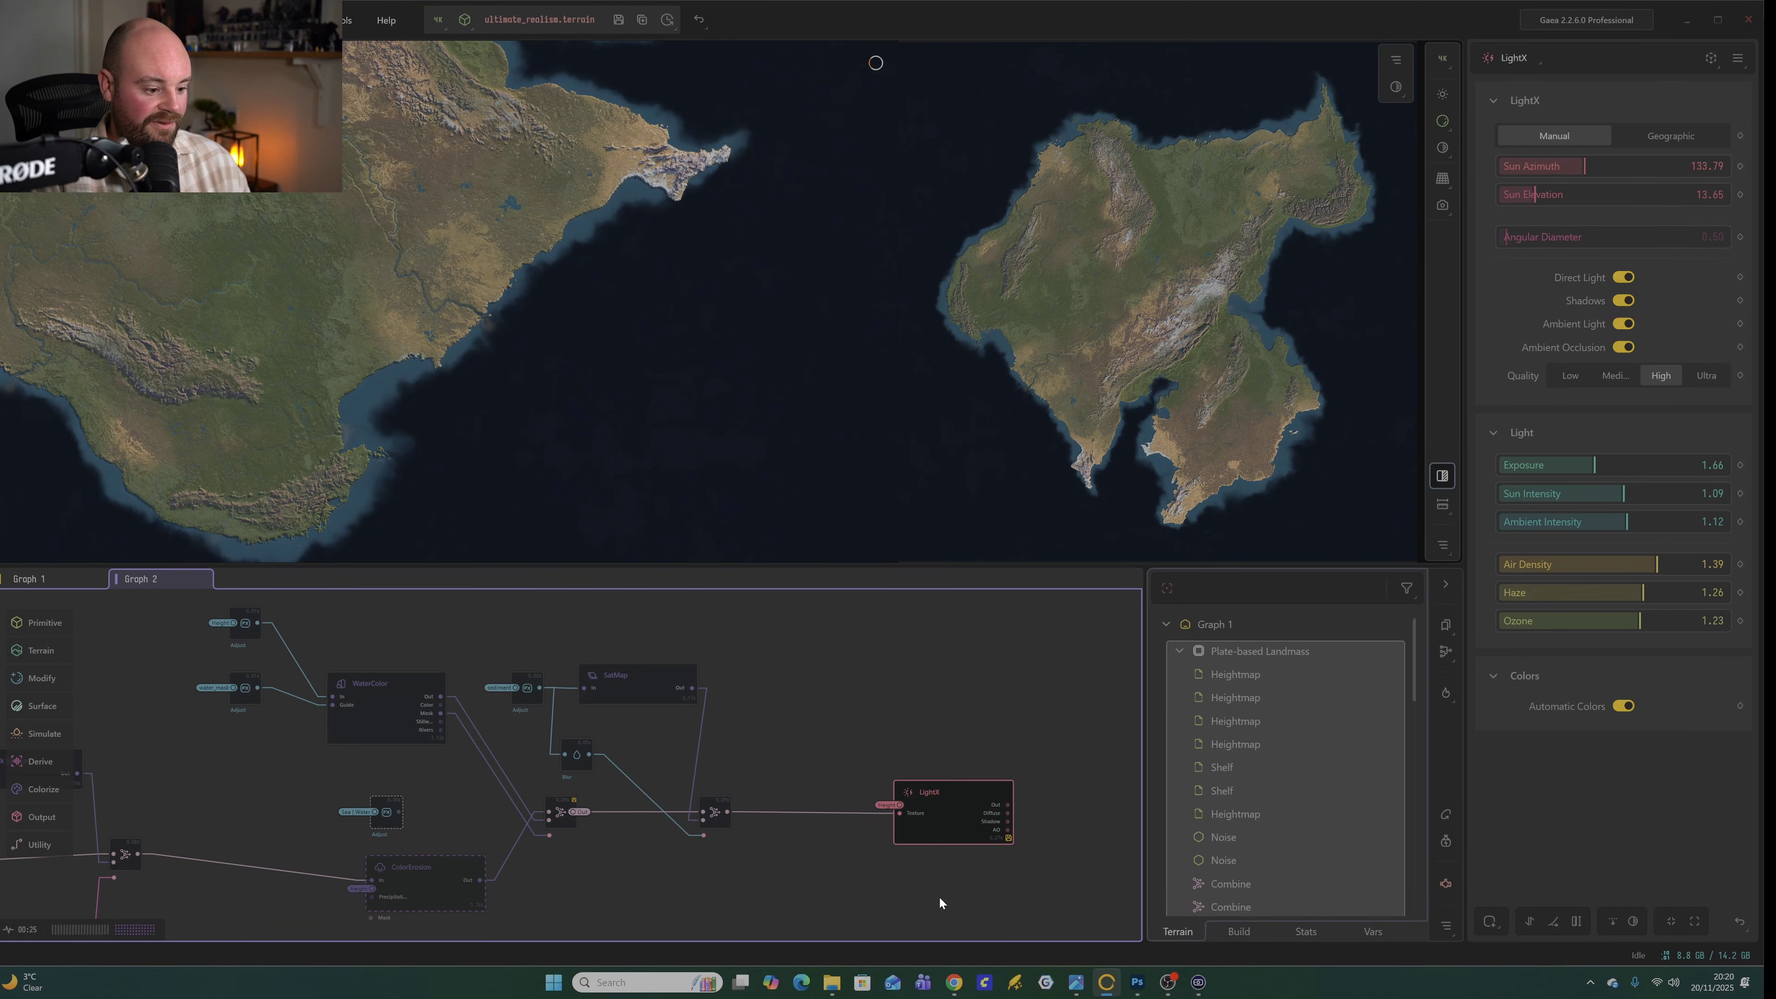
Confirm in Build Settings' Nodes list that LightX exports as PNG16.
left_click(350, 18)
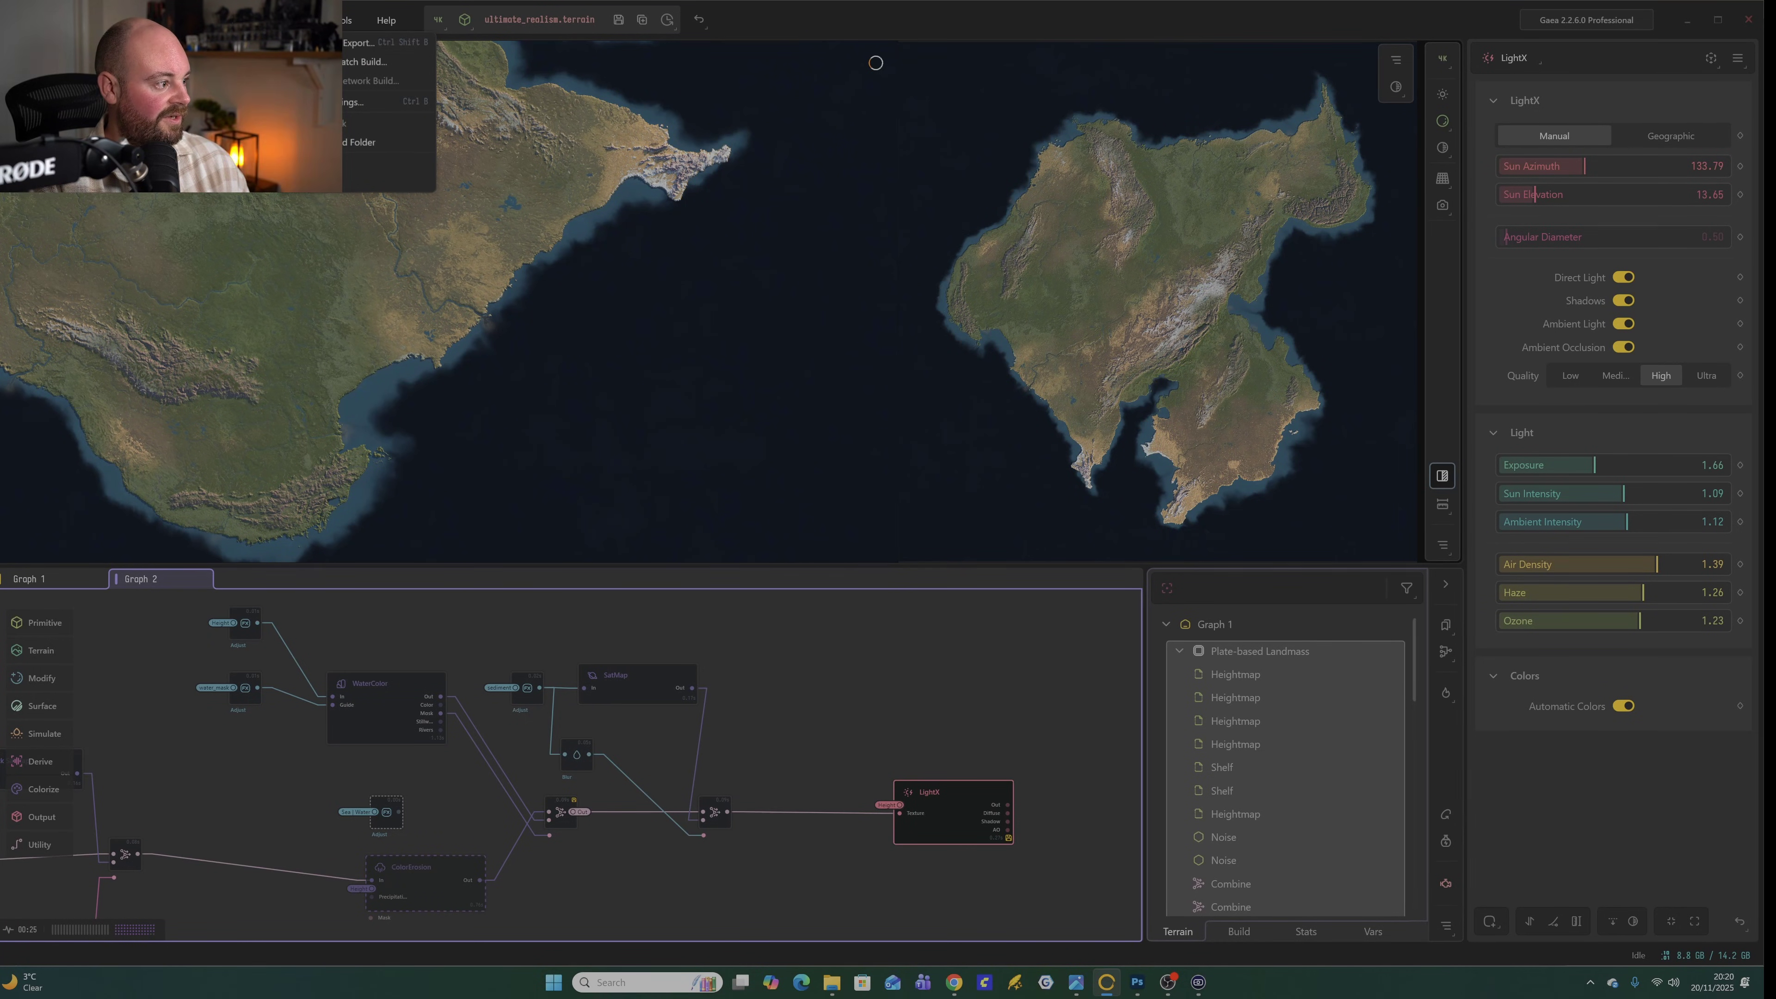
left_click(391, 101)
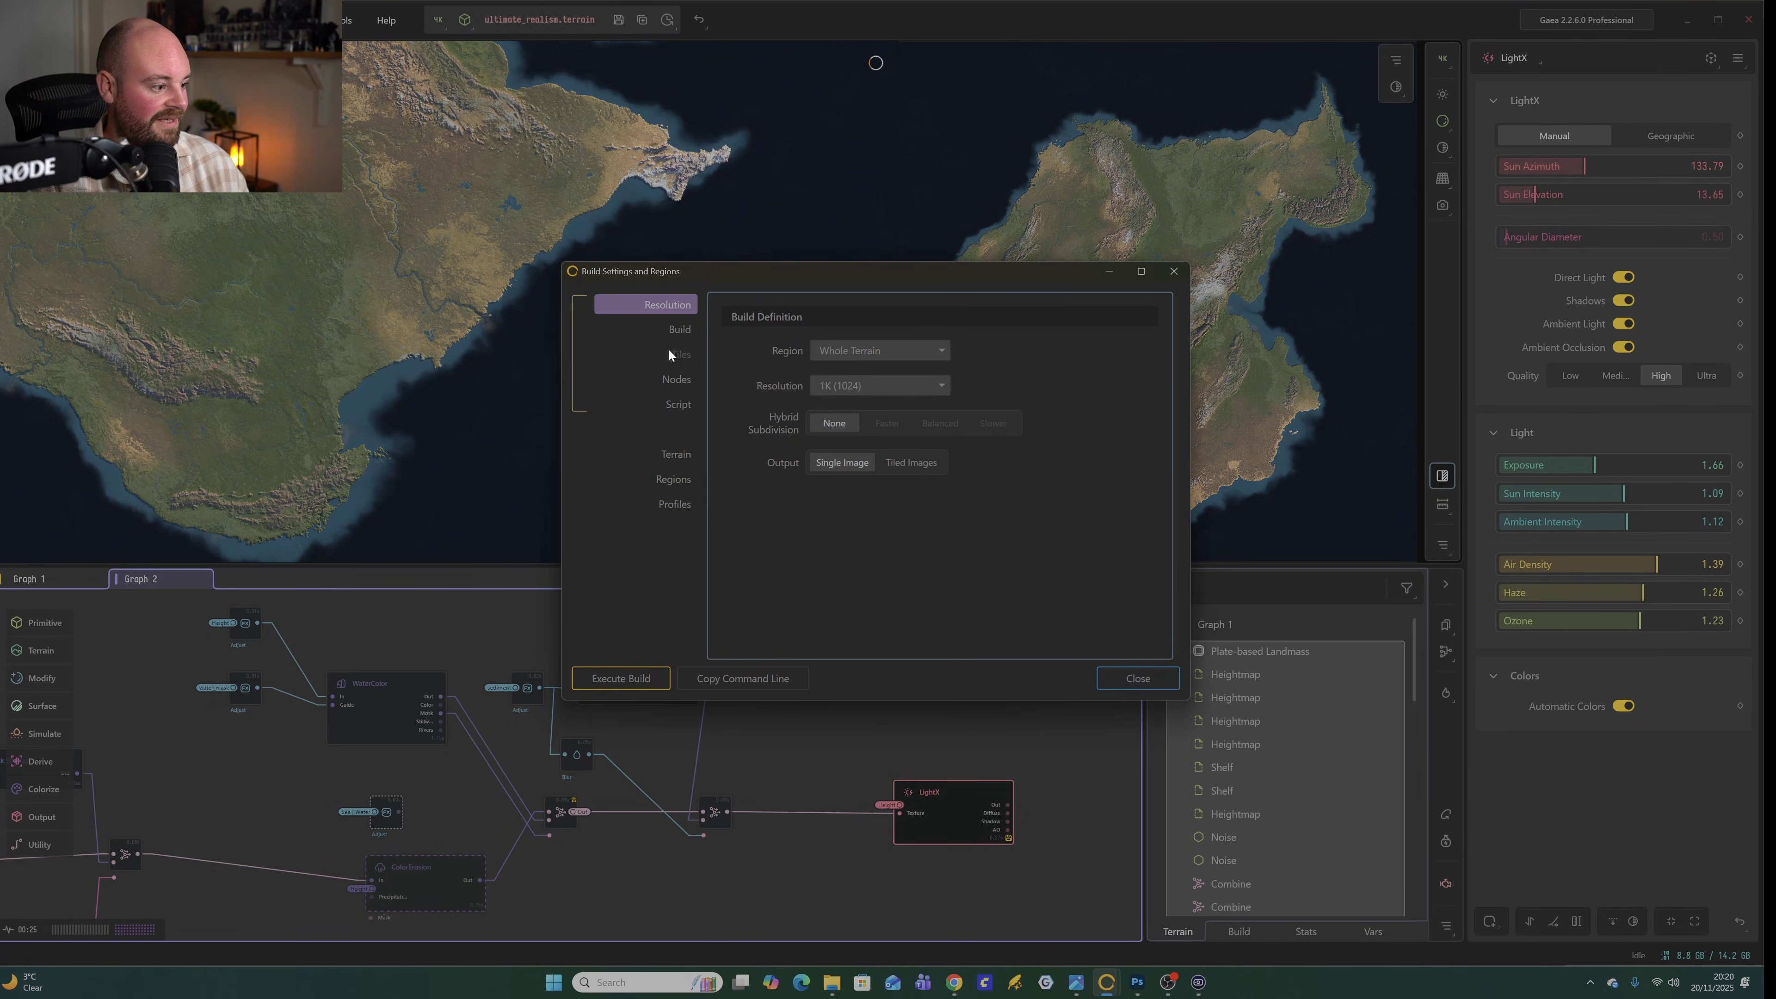
left_click(671, 379)
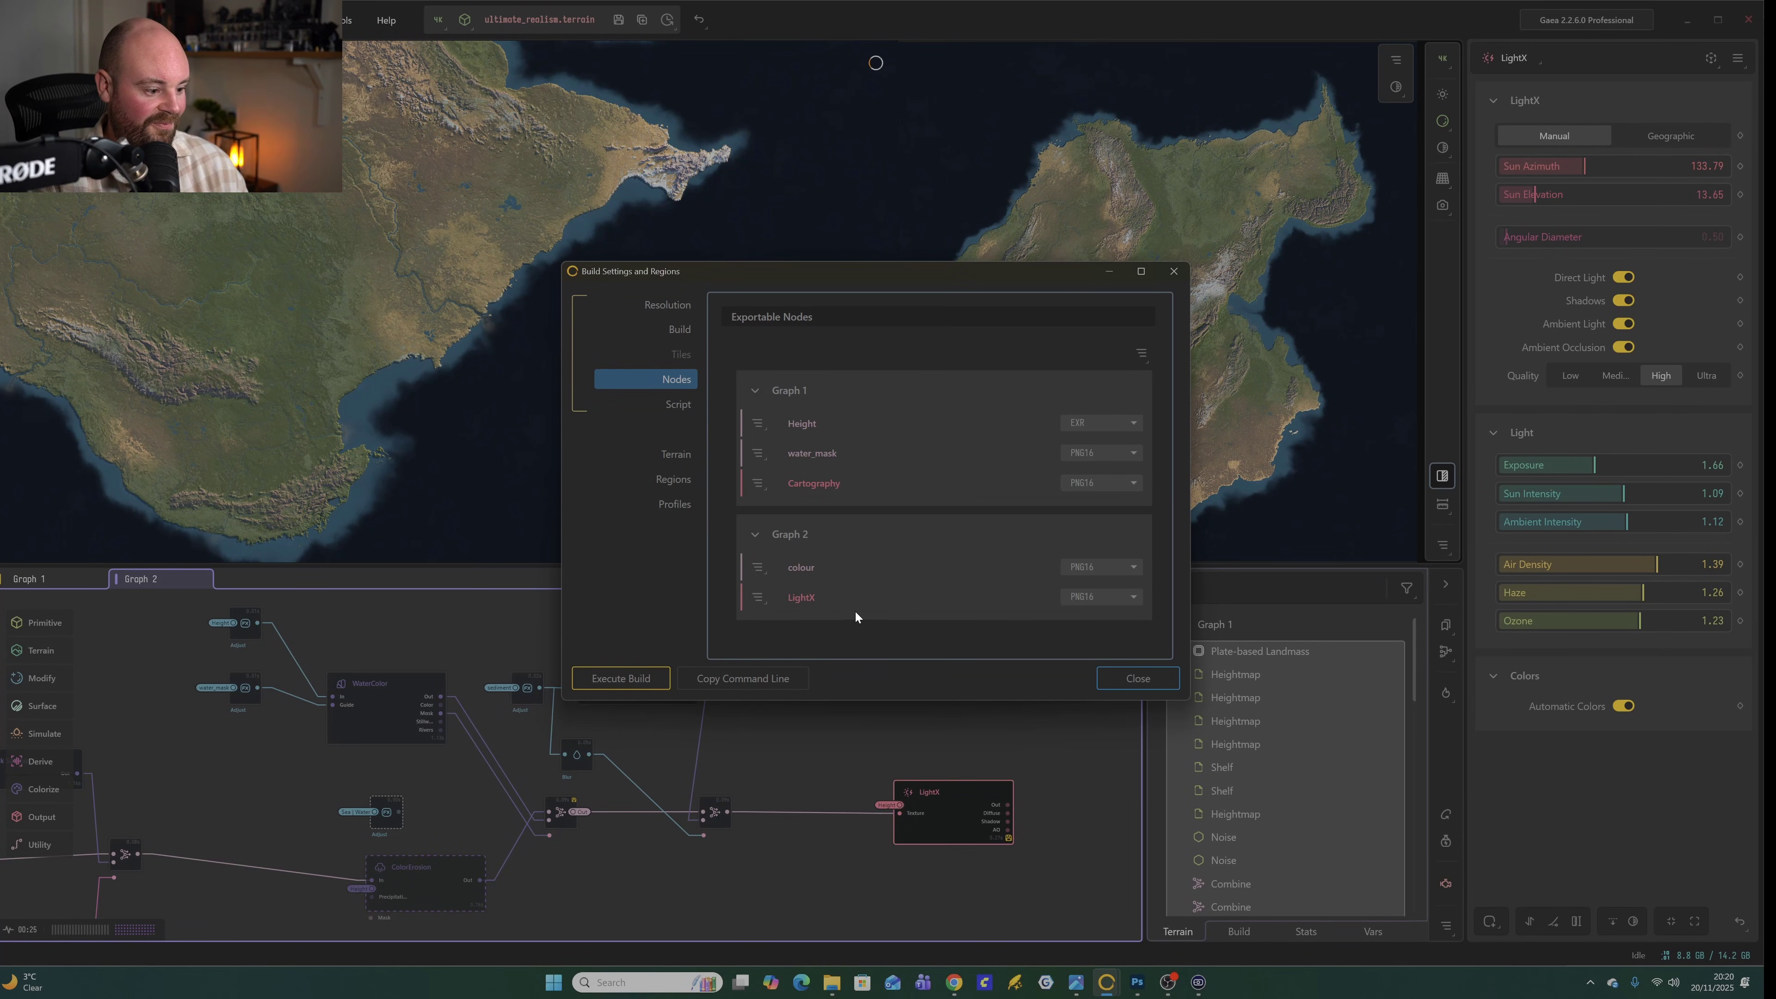
left_click(1080, 597)
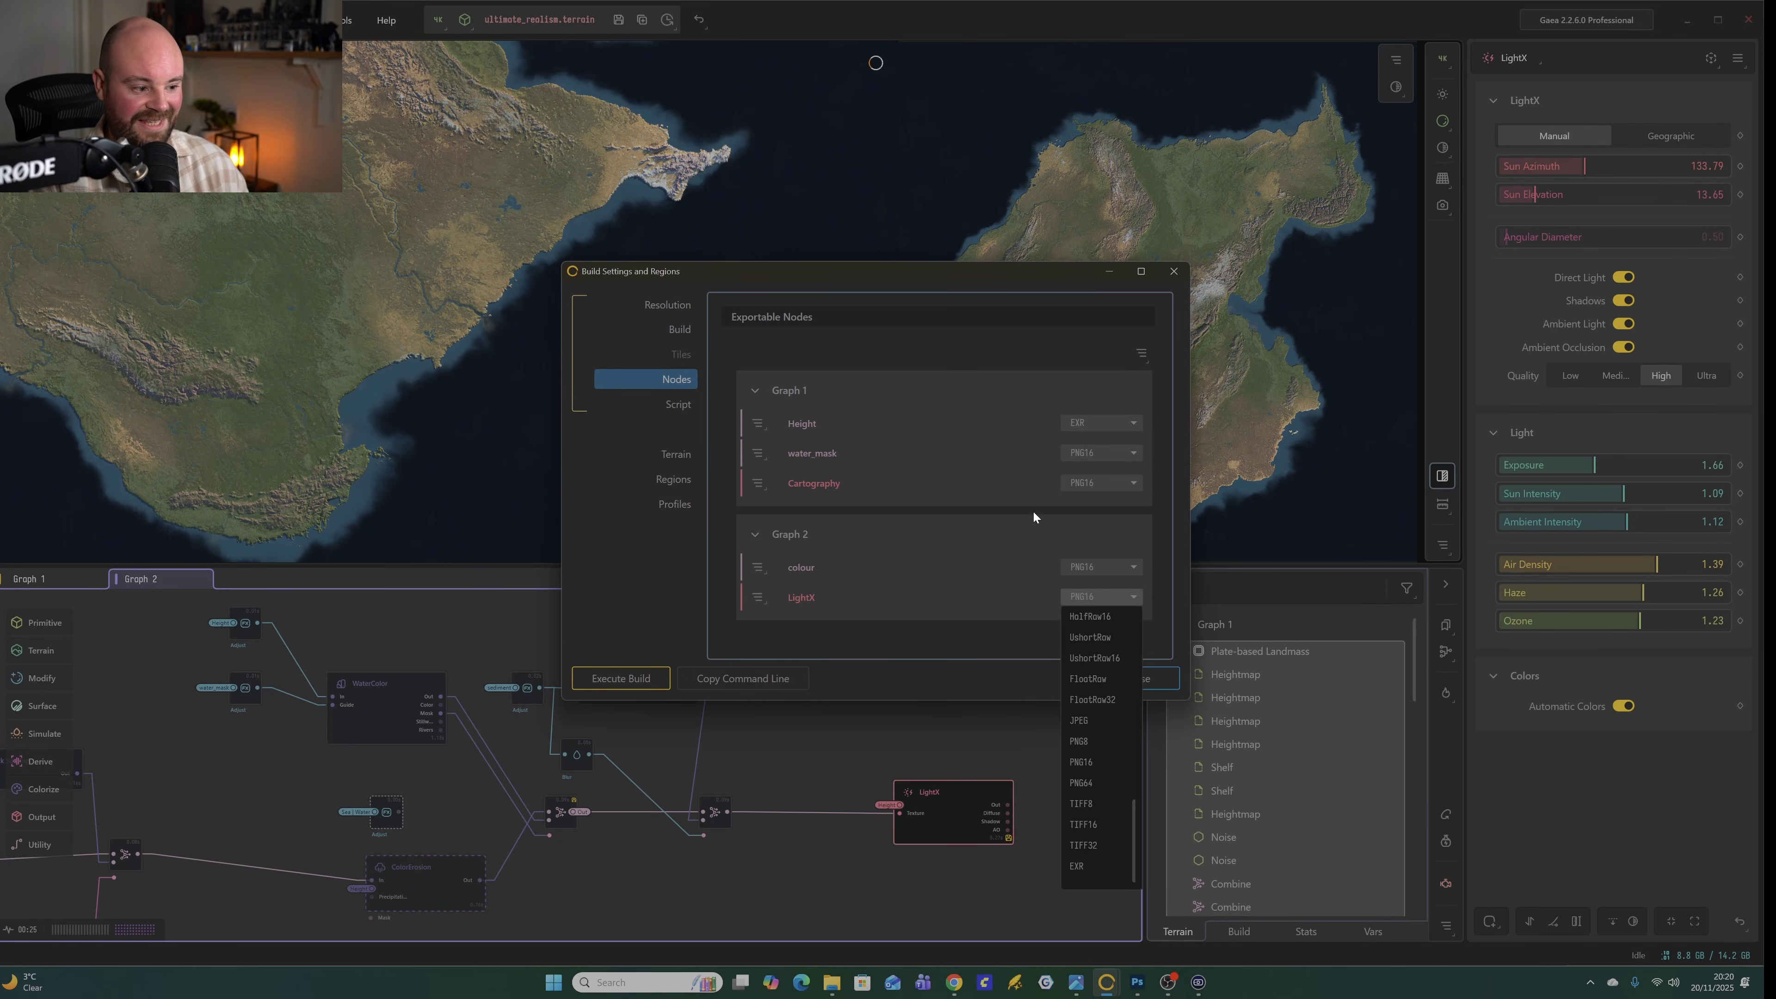
left_click(929, 270)
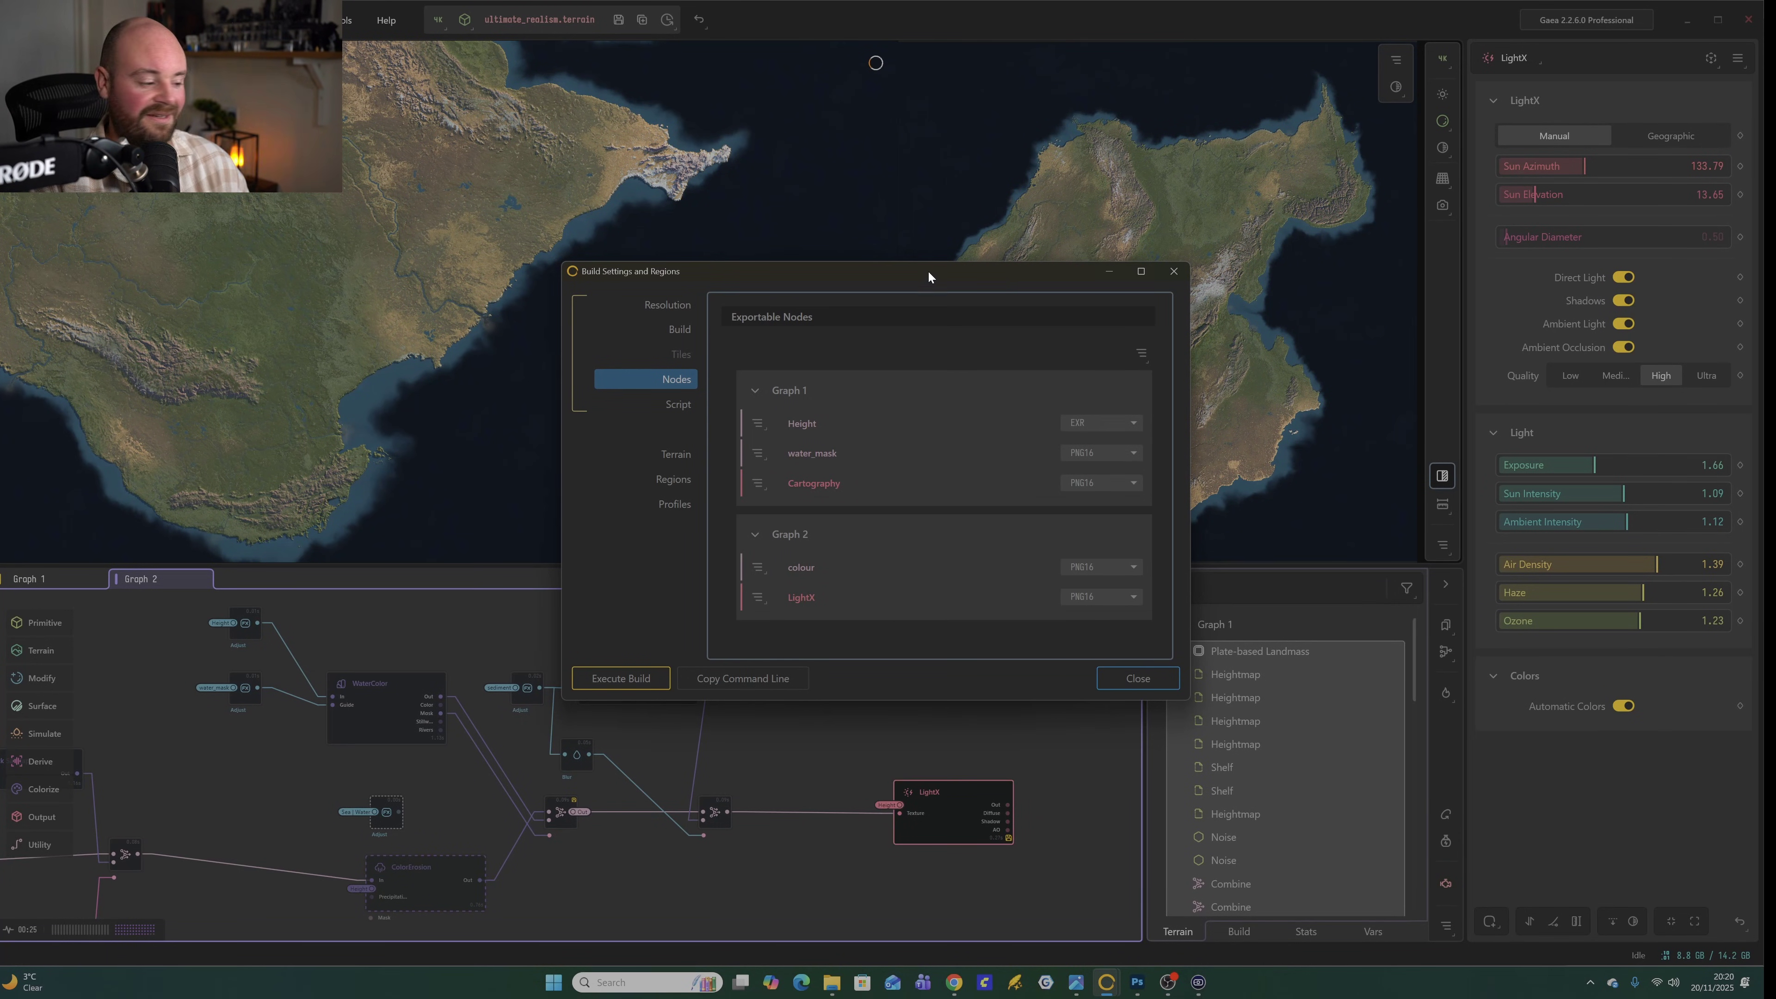
left_click(1149, 680)
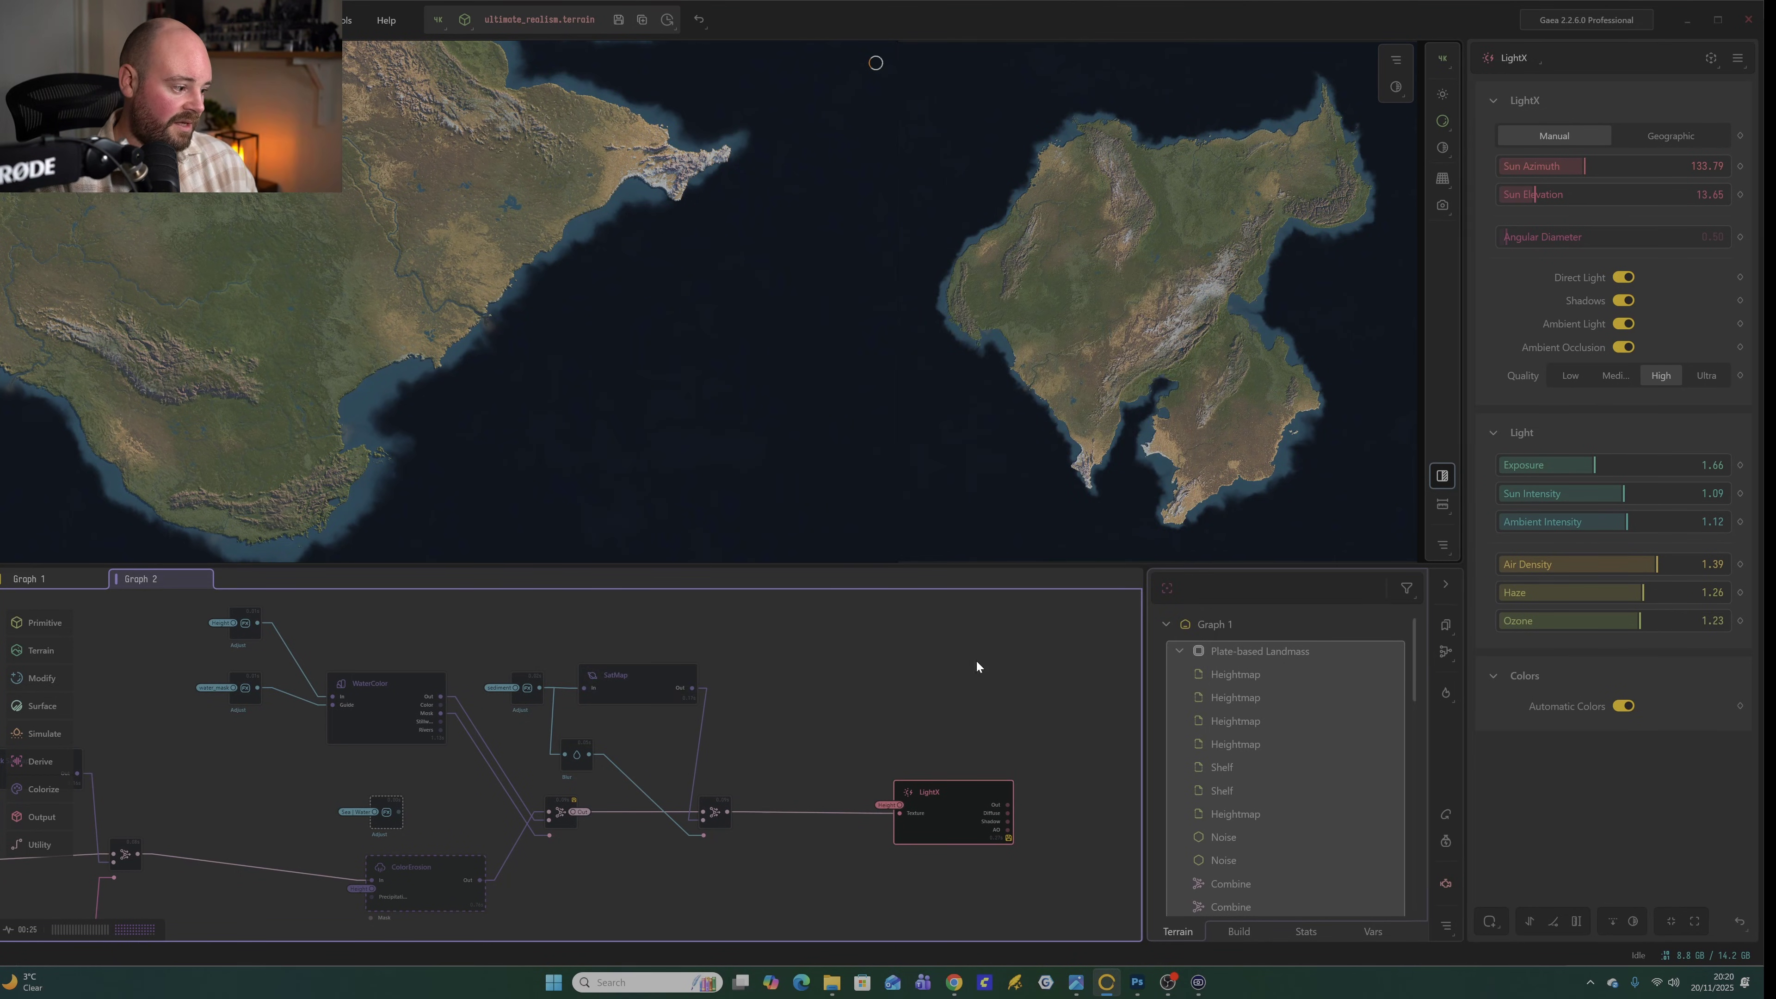
left_click(29, 578)
Inspect the Cartography node's contoured island map in Graph 1, then return to Graph 2.
left_click(965, 696)
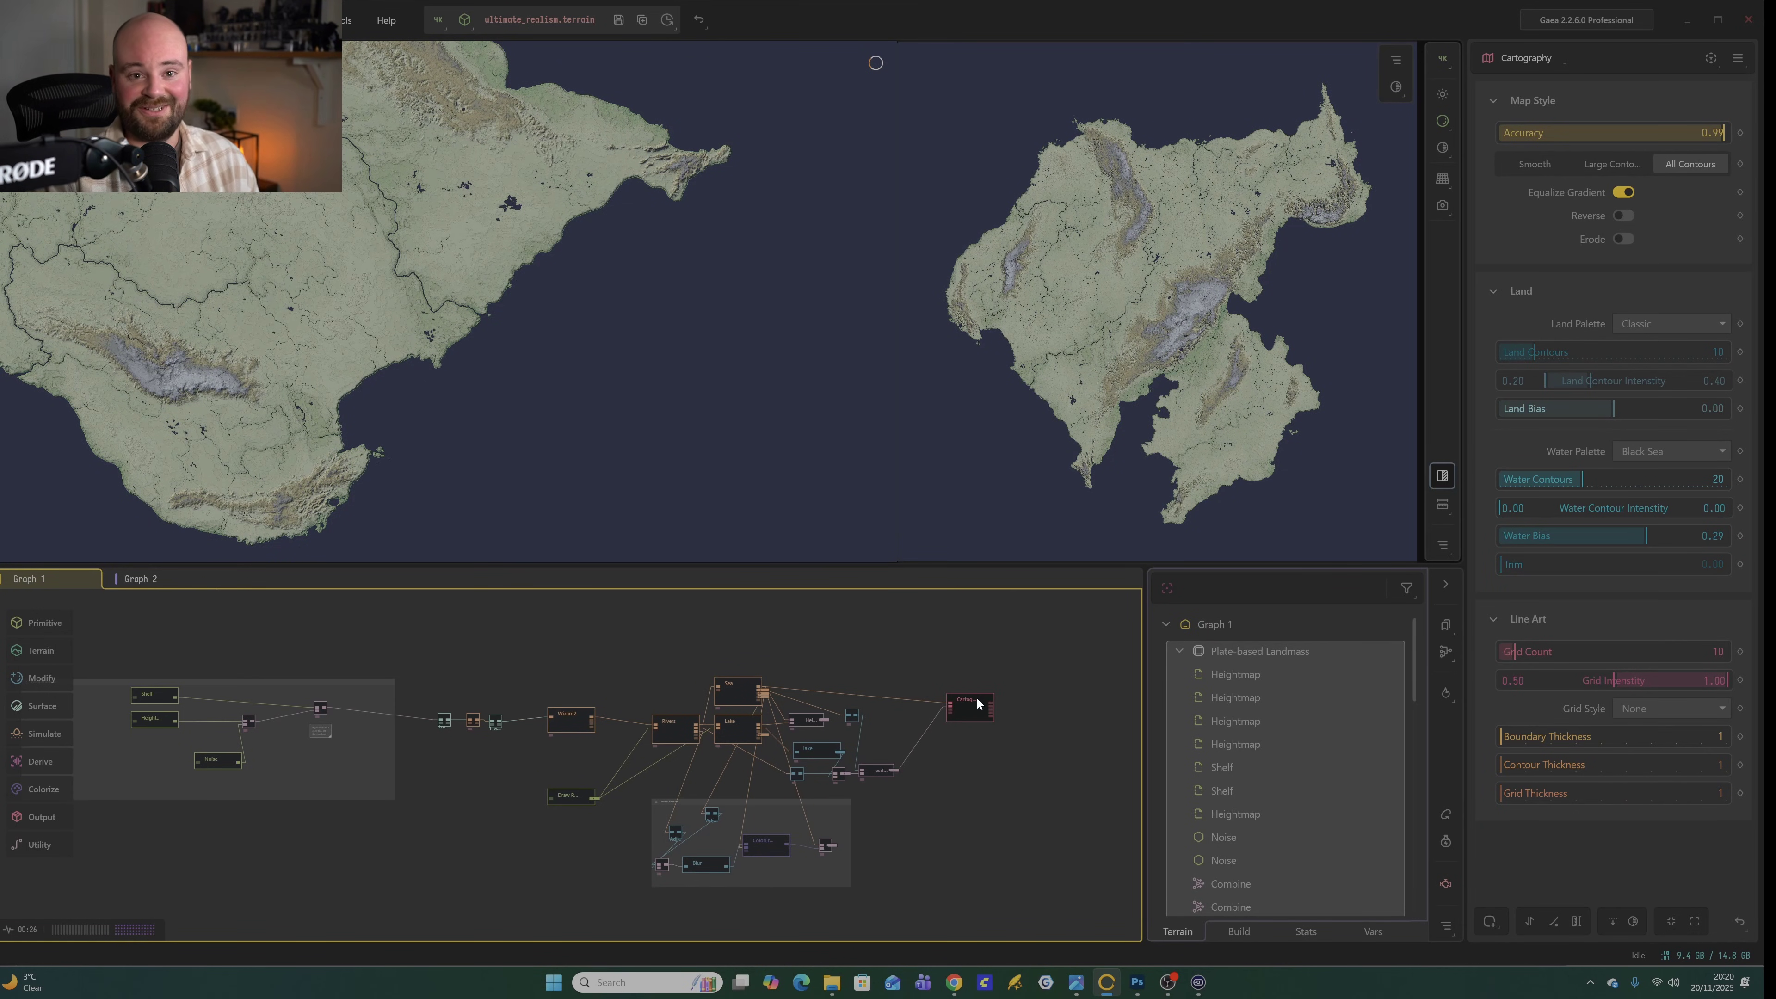
scroll(586, 290, "up", 5)
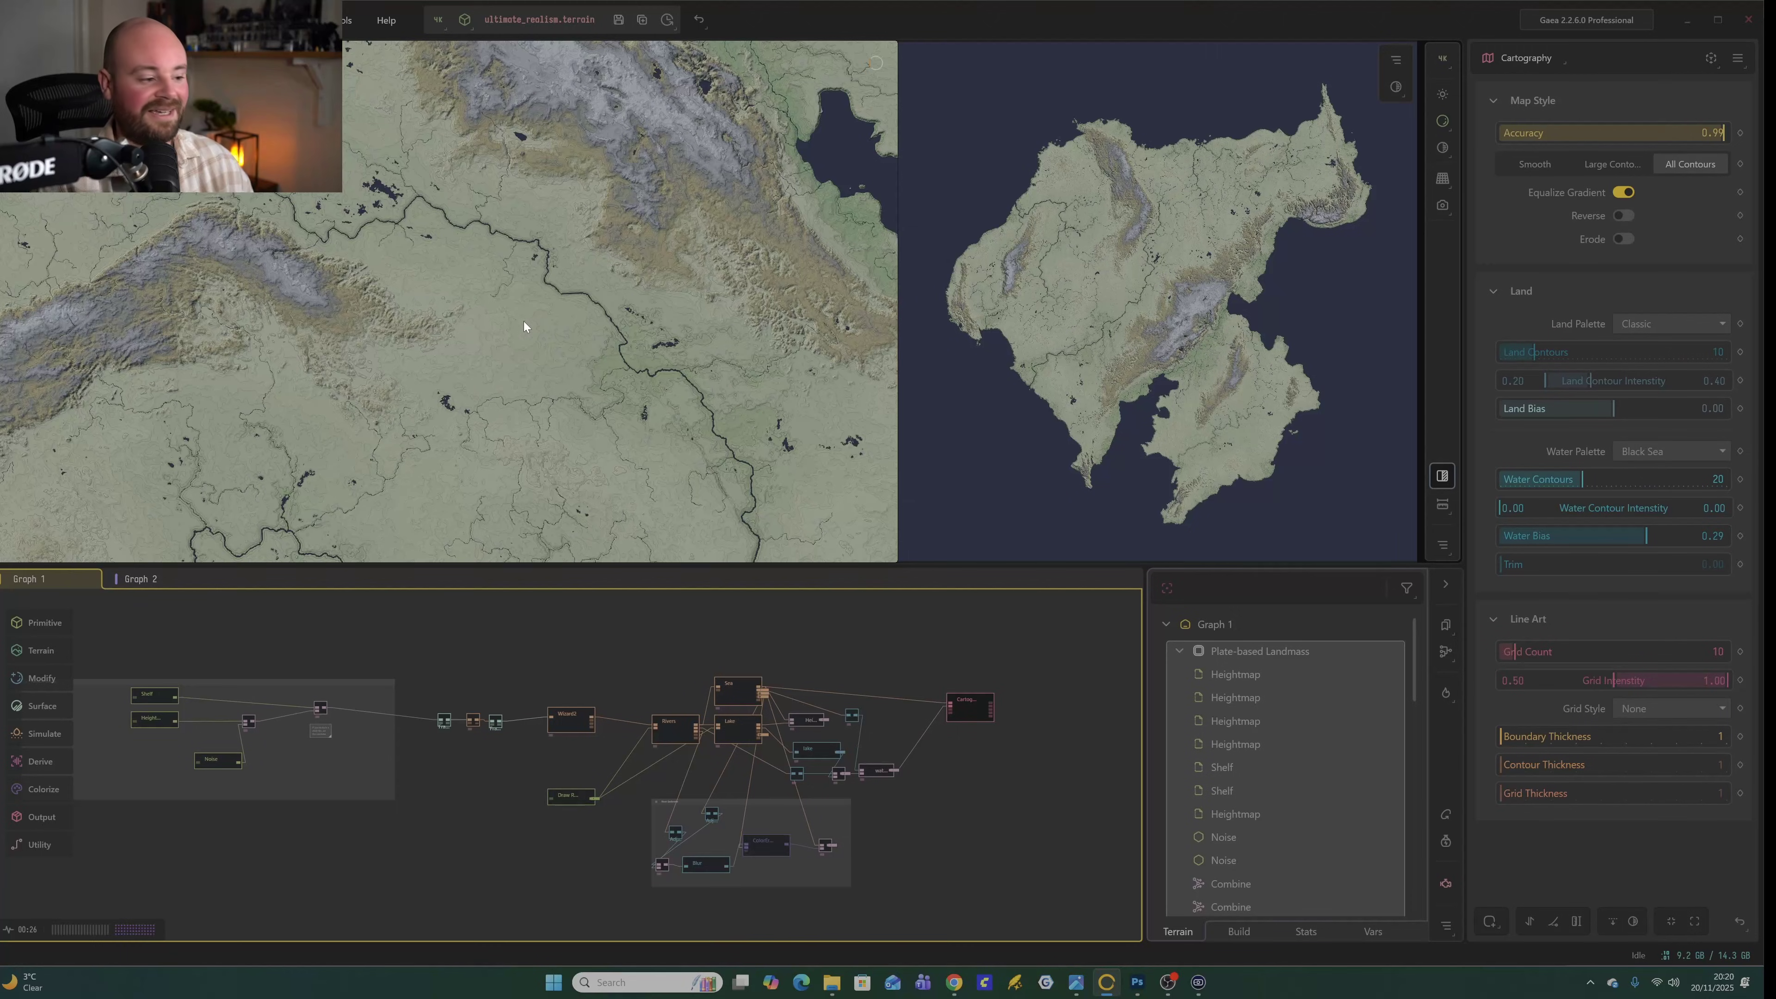
left_click(147, 578)
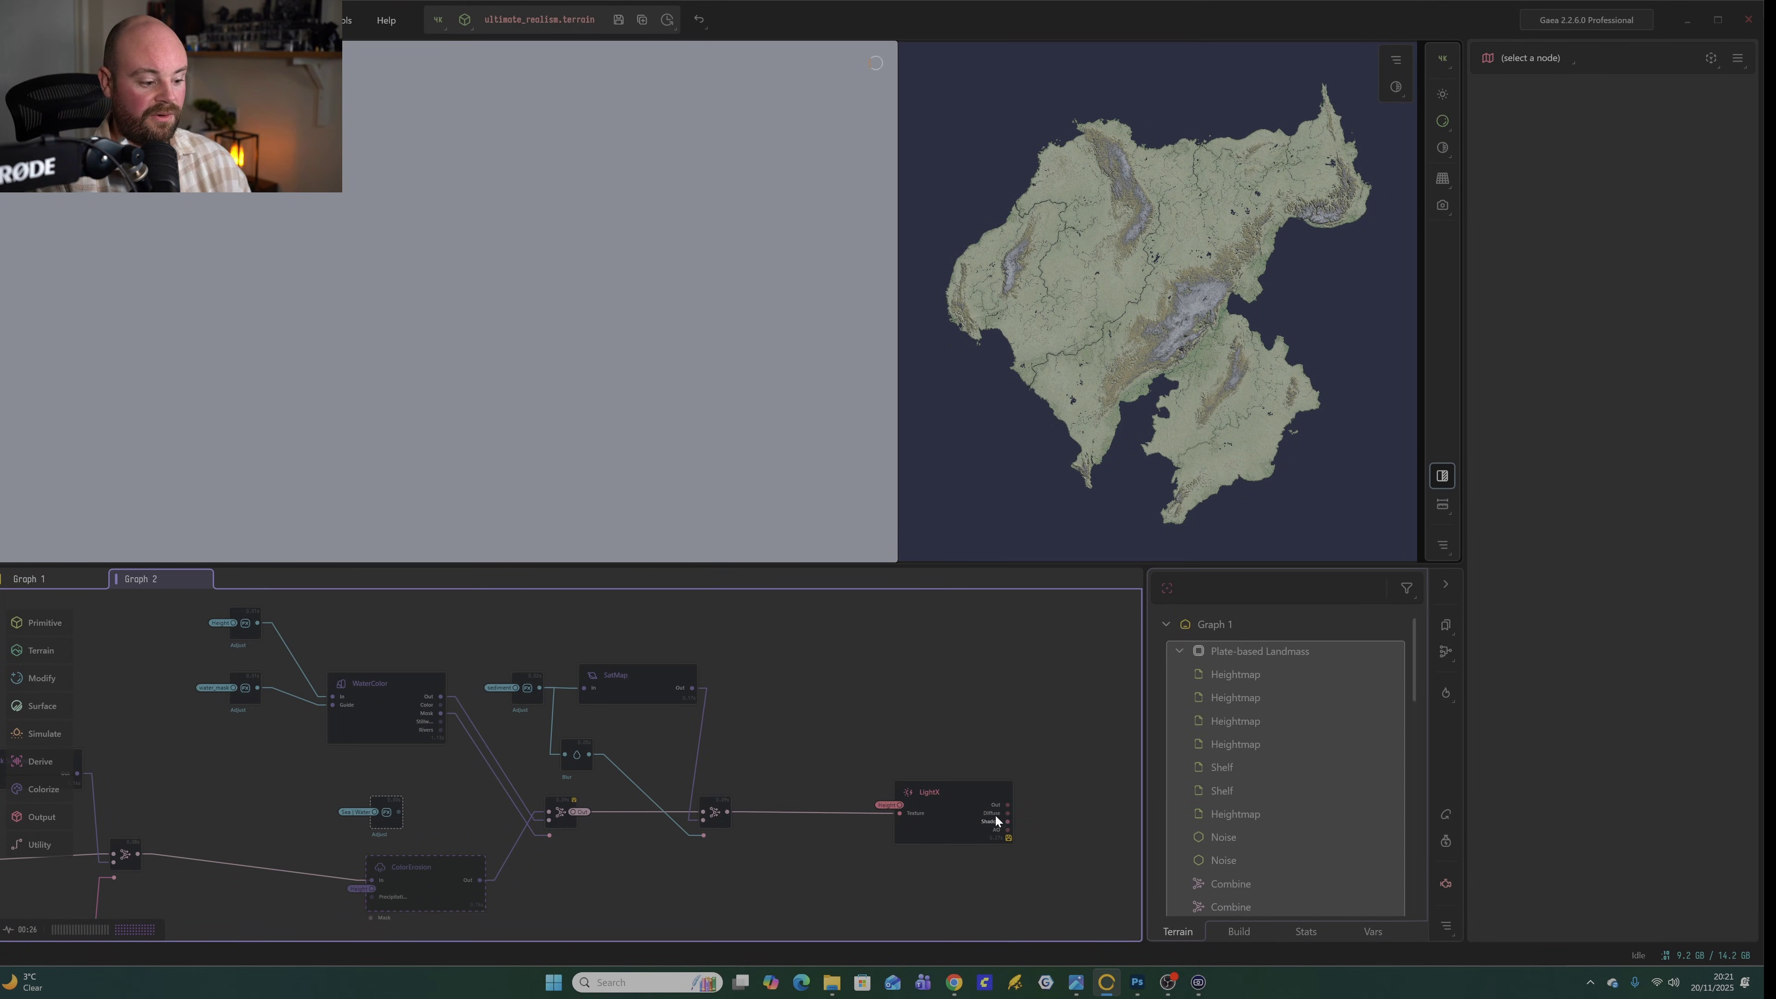
Select LightX in Graph 2 to show its lit render (Sun Azimuth 133.19, Exposure 1.66).
left_click(955, 820)
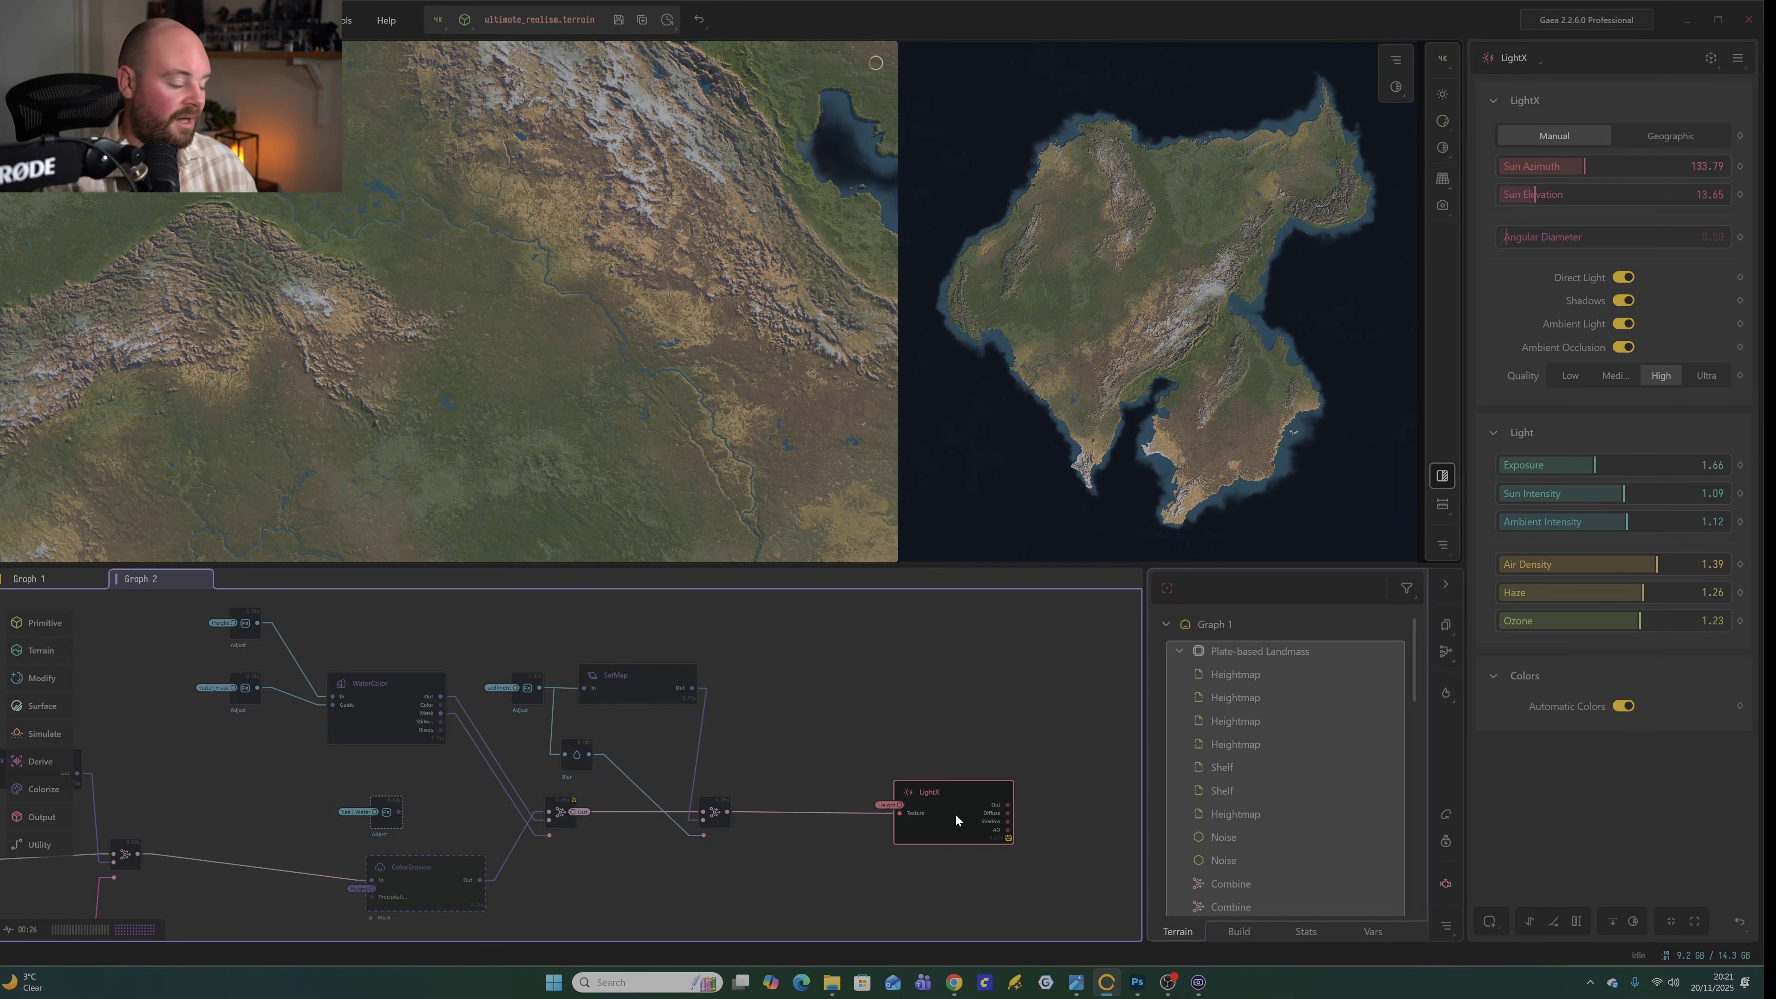